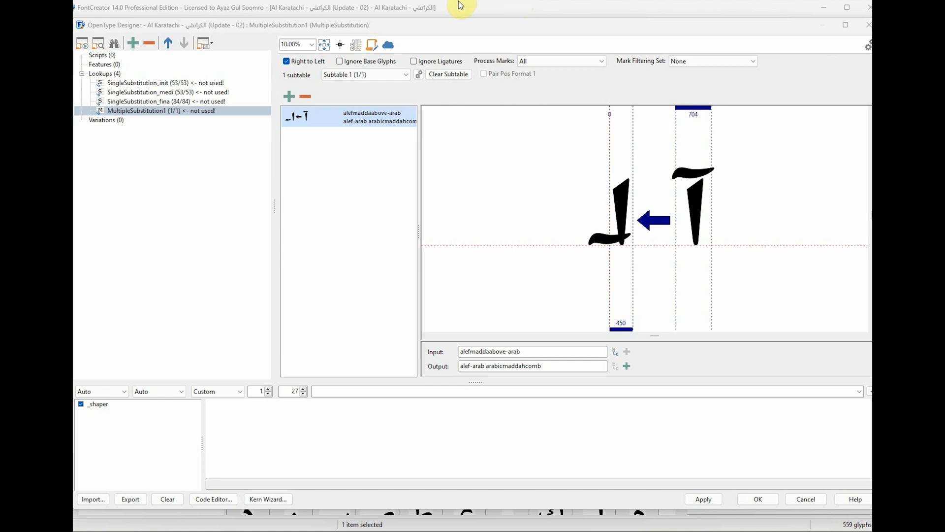
Review the glyph pairs in the init, medi and fina single substitution lookups and in the multiple substitution lookup
click(159, 82)
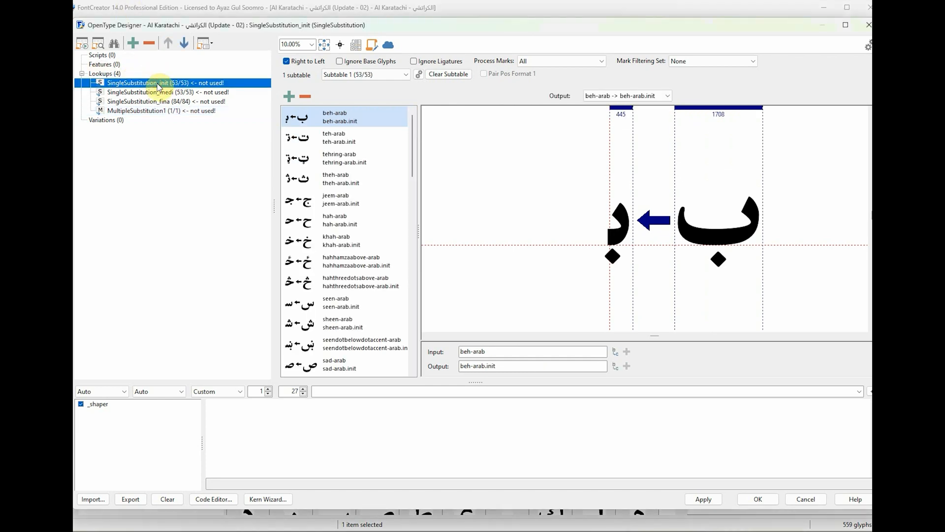
click(183, 92)
click(187, 100)
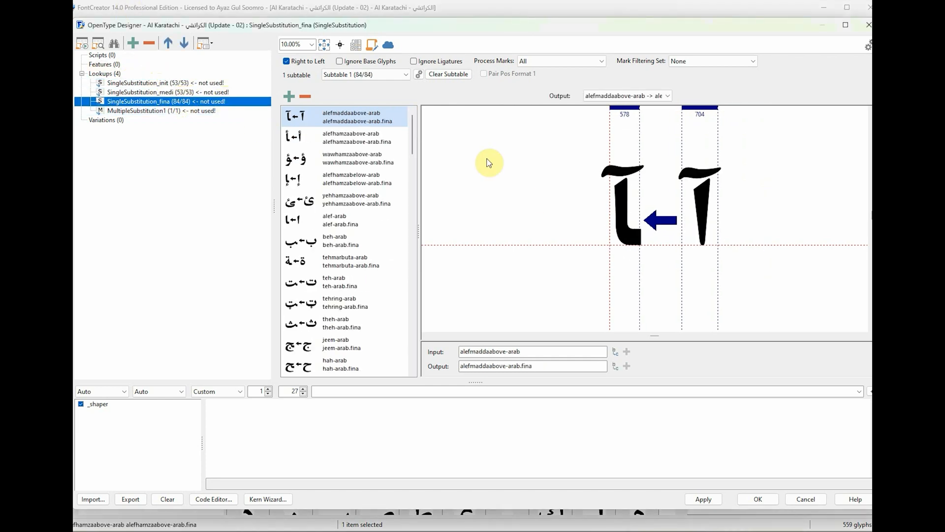
mouse_move(416, 134)
mouse_down()
mouse_move(414, 165)
mouse_move(415, 149)
mouse_up()
click(160, 111)
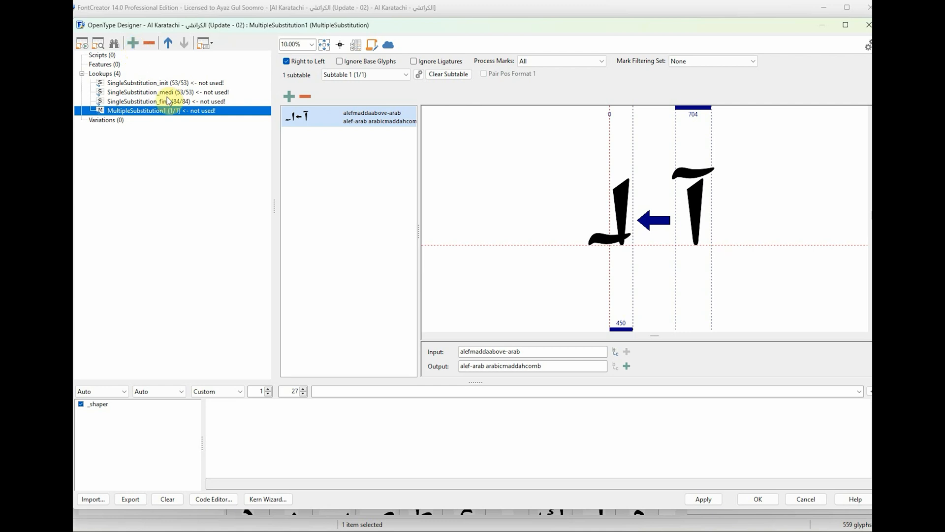
right_click(113, 75)
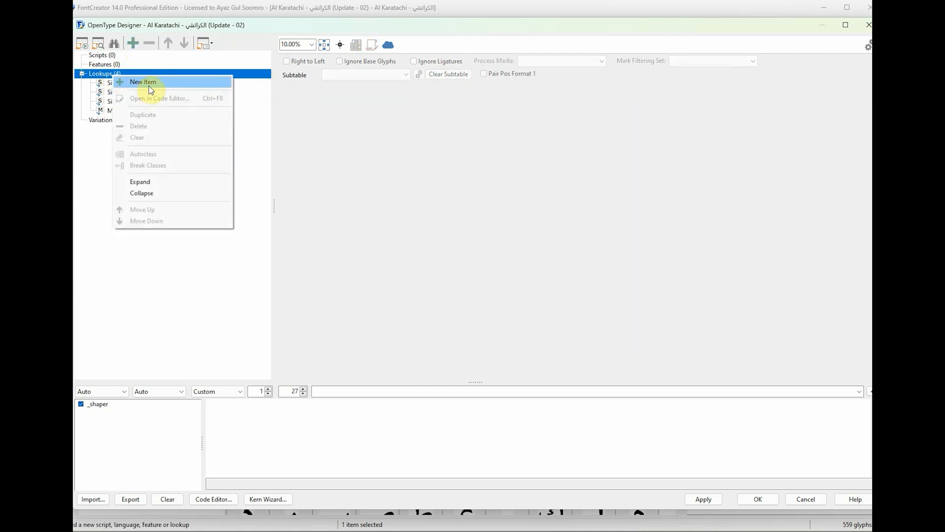
click(147, 86)
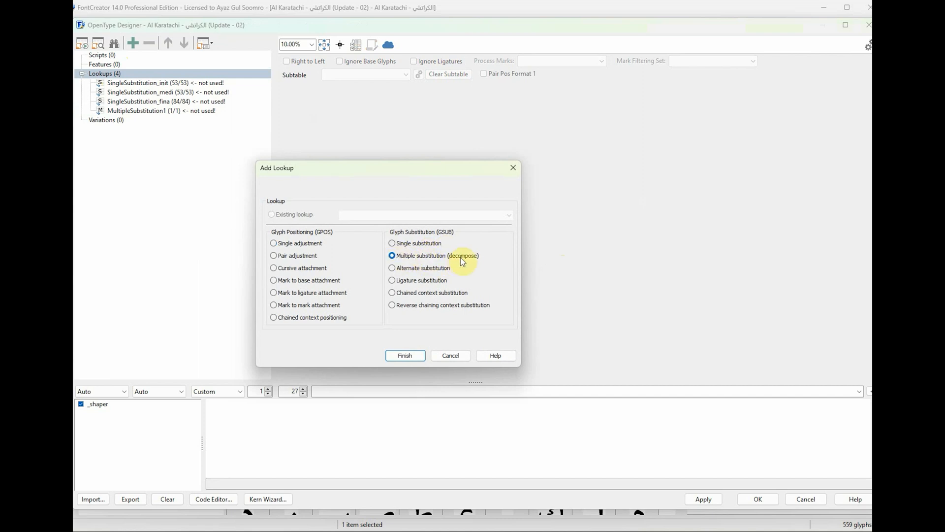
click(451, 356)
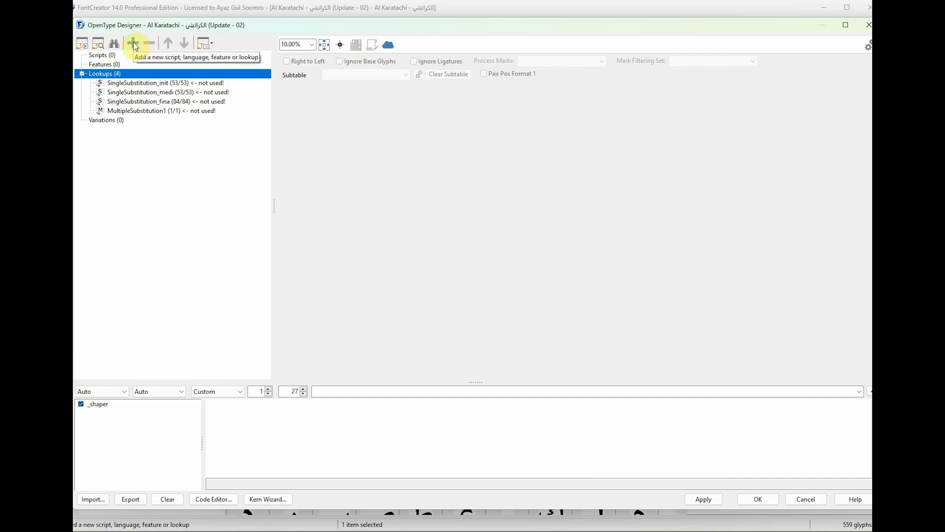
click(119, 64)
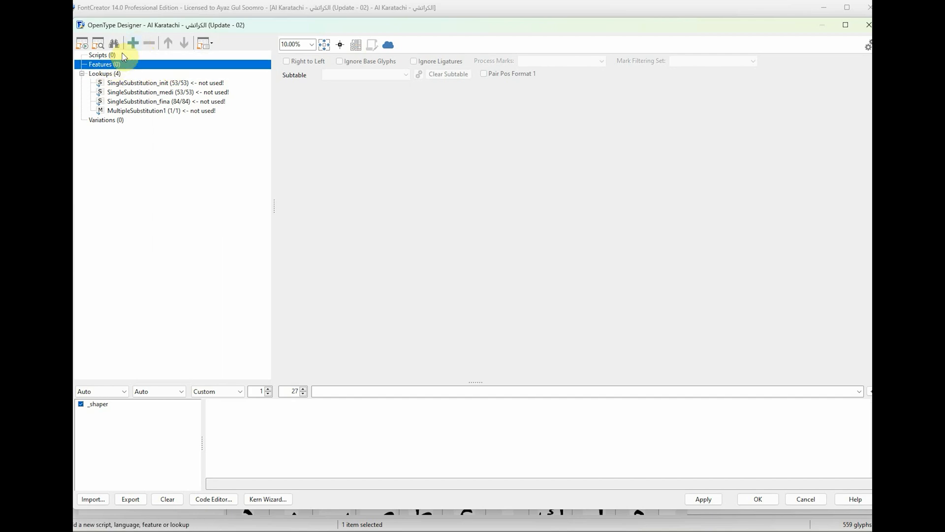
click(133, 44)
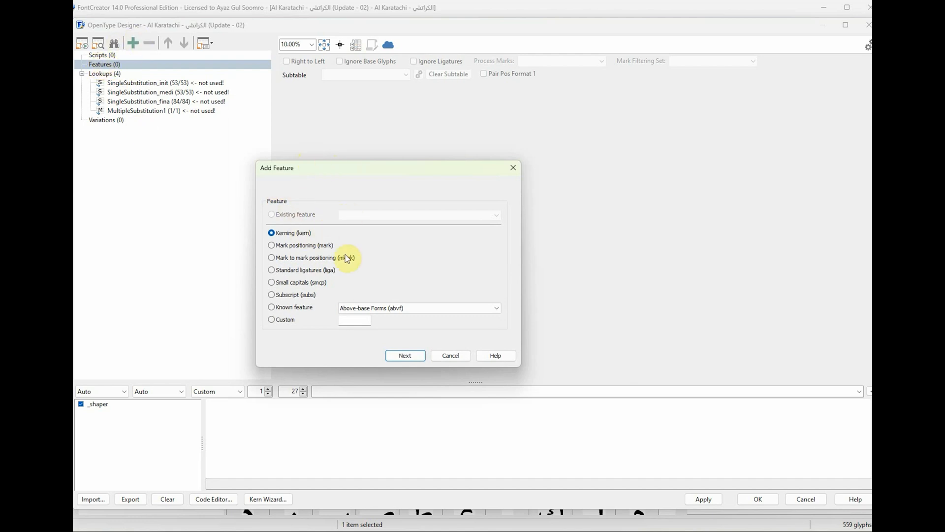
click(451, 356)
click(103, 57)
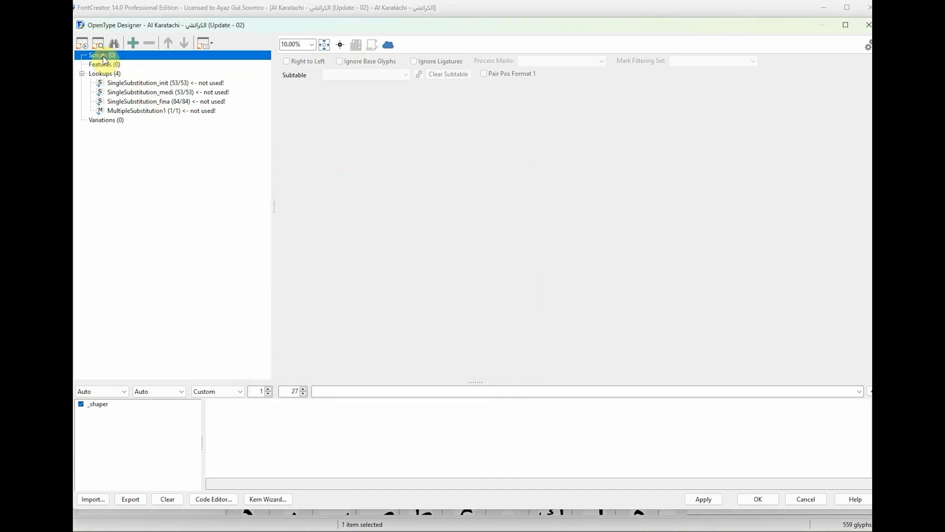
click(132, 44)
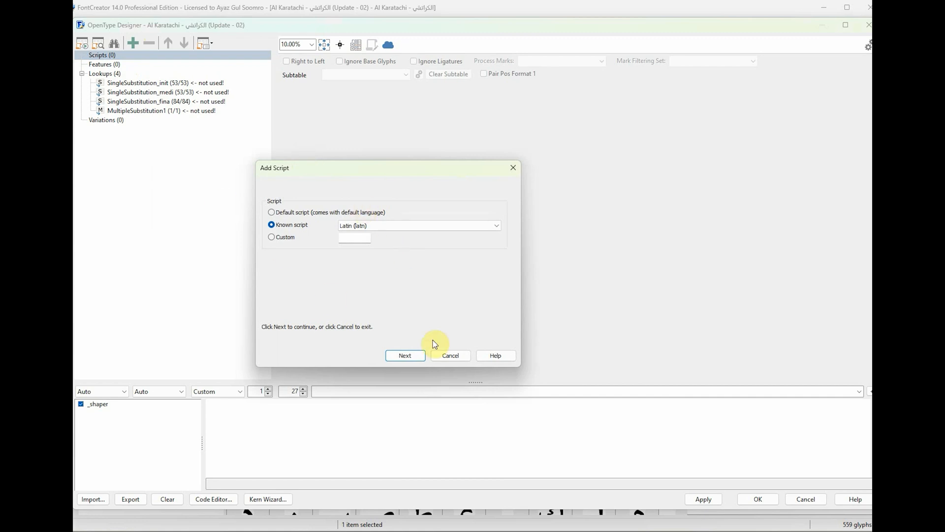
click(449, 356)
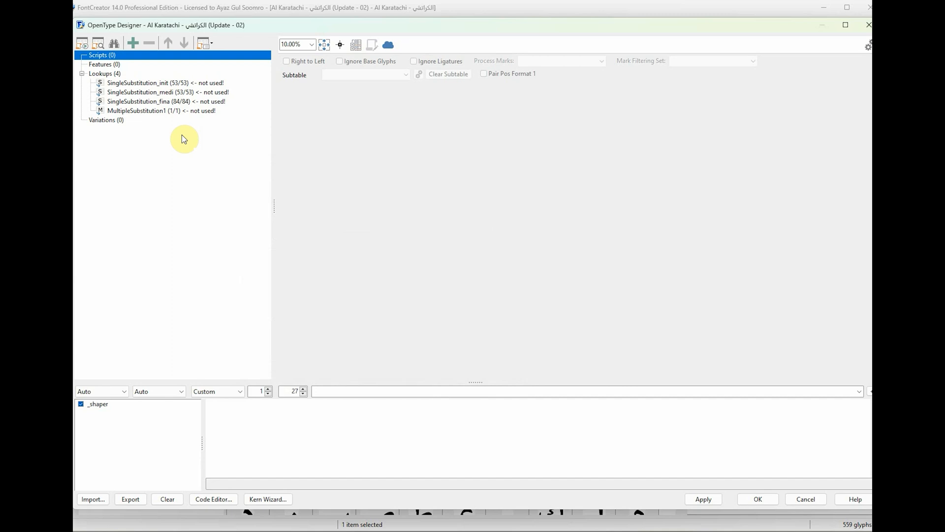
Add a substitution from alefhamzaabove-arab to alef-arab in the MultipleSubstitution1 lookup
click(137, 111)
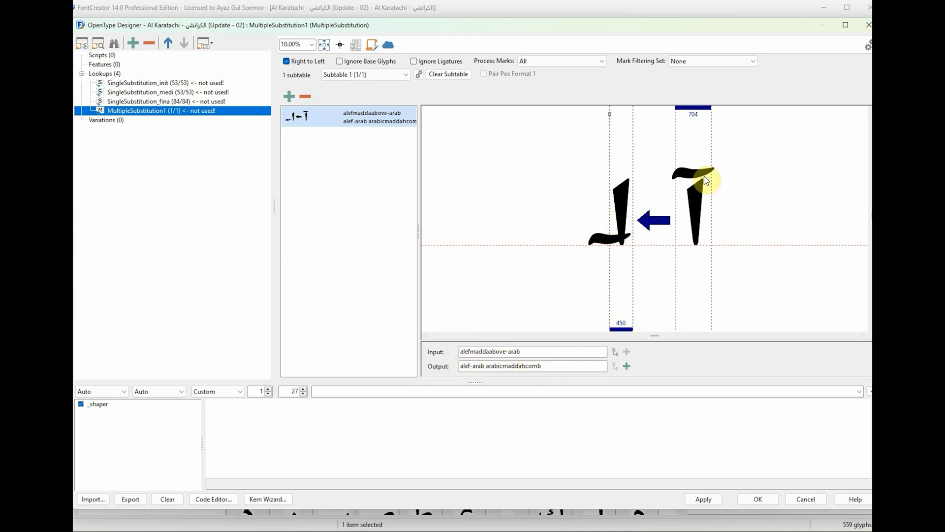
click(338, 178)
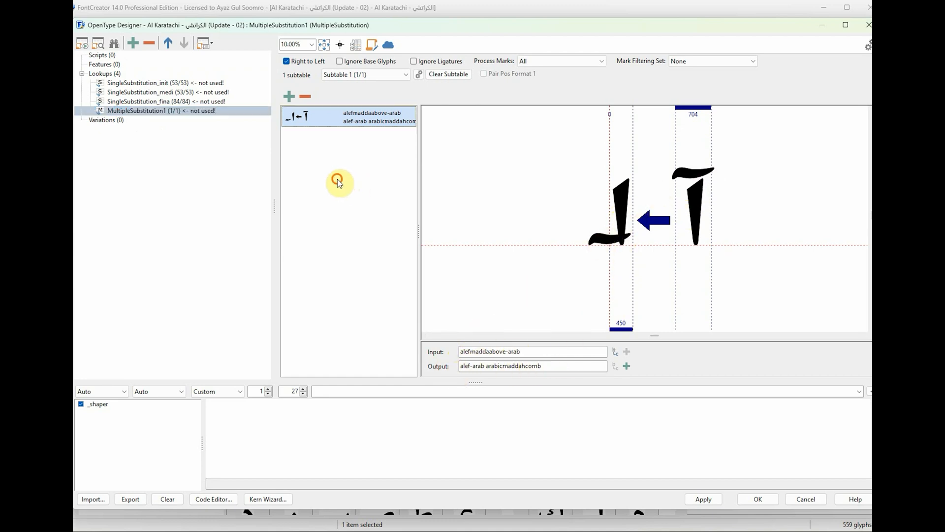
click(290, 96)
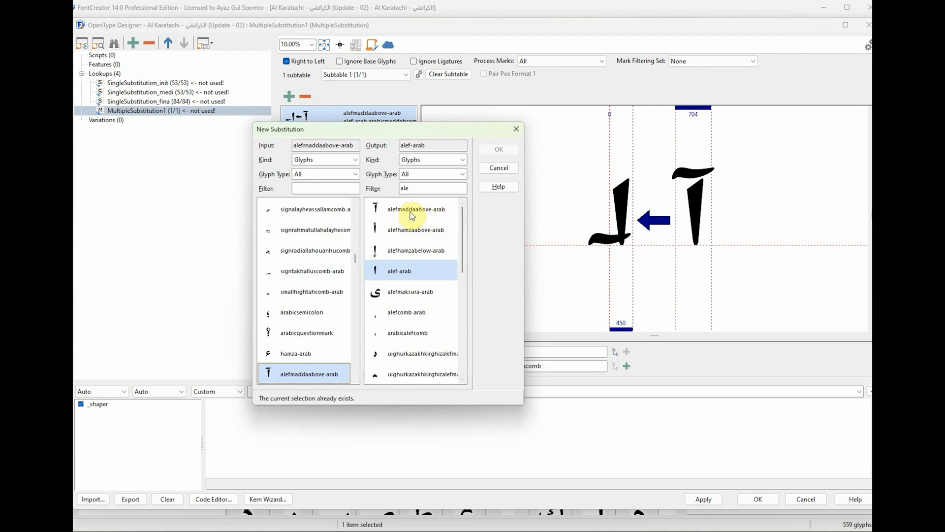
click(411, 229)
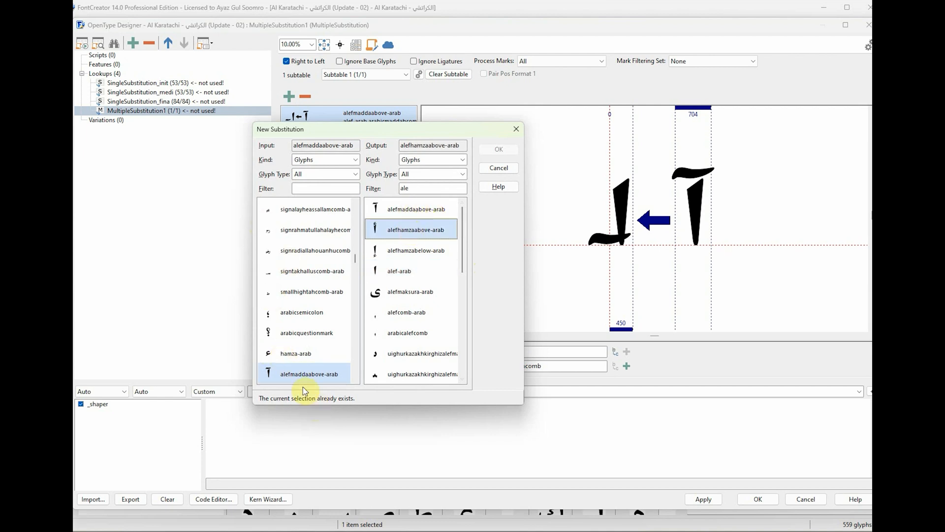
click(356, 380)
click(312, 374)
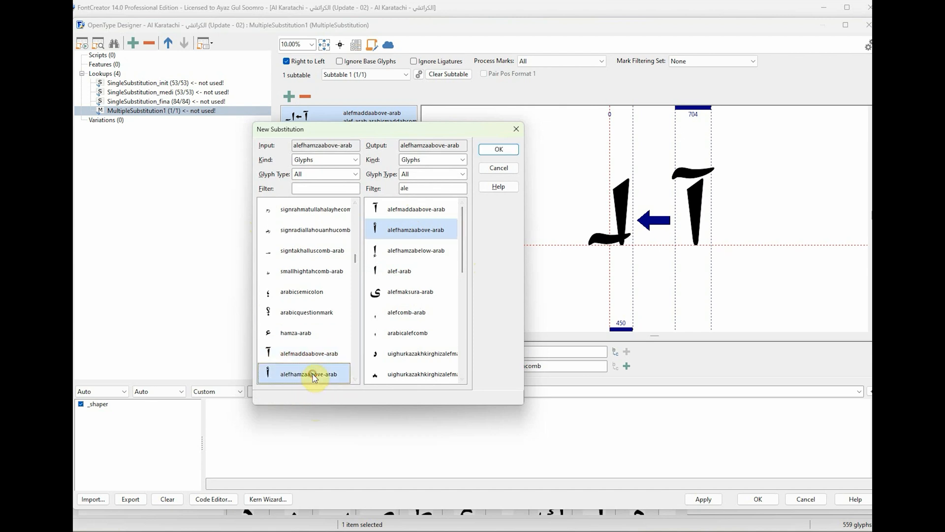
click(425, 272)
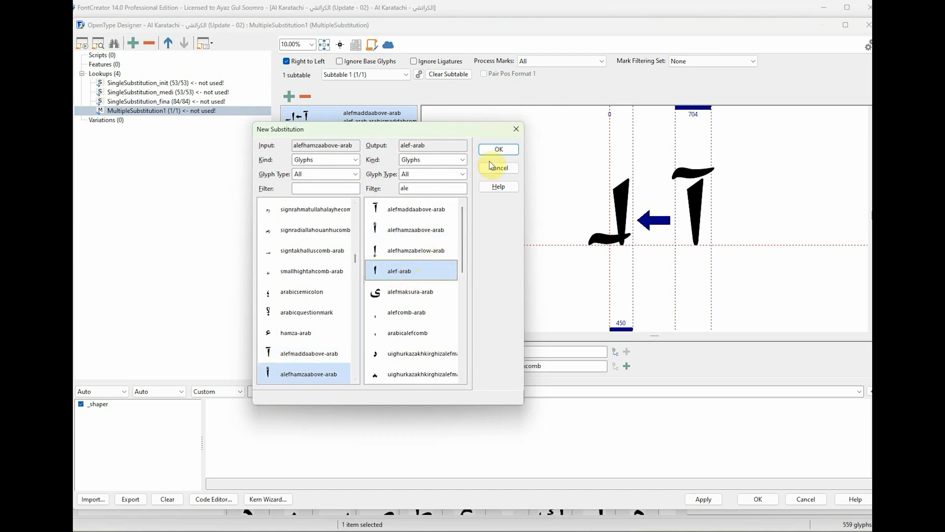
click(498, 149)
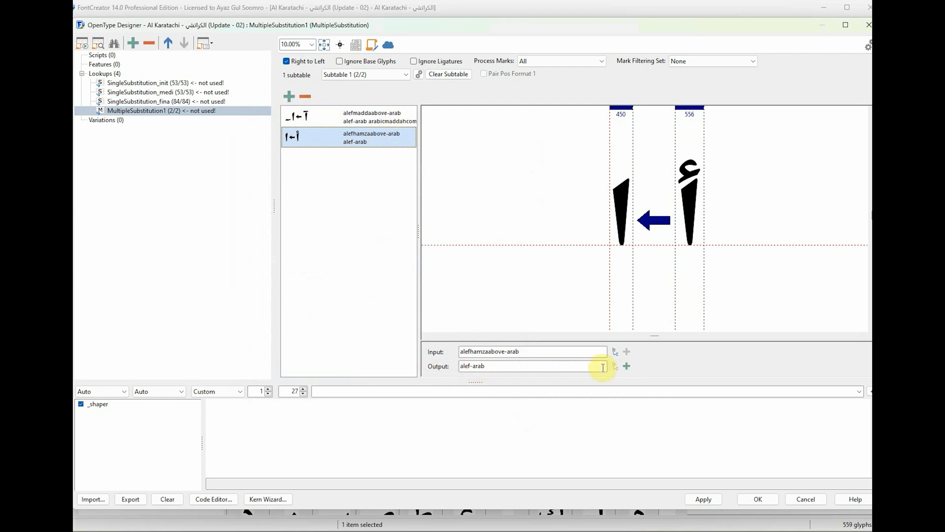
Append arabichamzacomb as the second output glyph of the alefhamzaabove-arab substitution, filtering the glyphs by "ham"
click(627, 366)
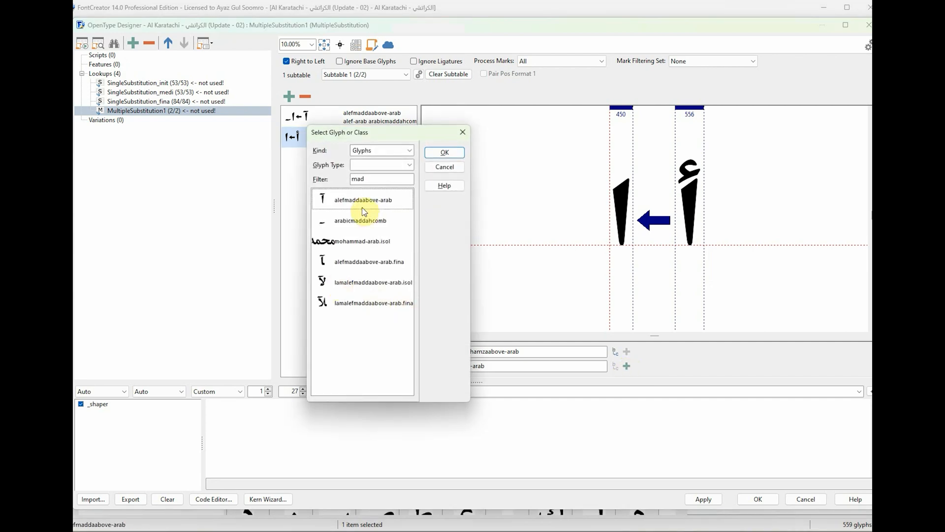
text(ham)
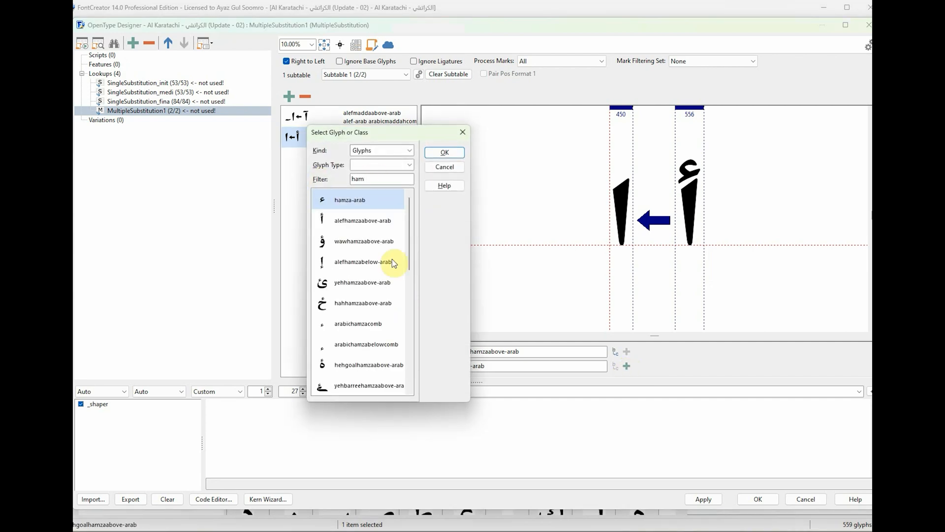
click(353, 324)
click(455, 153)
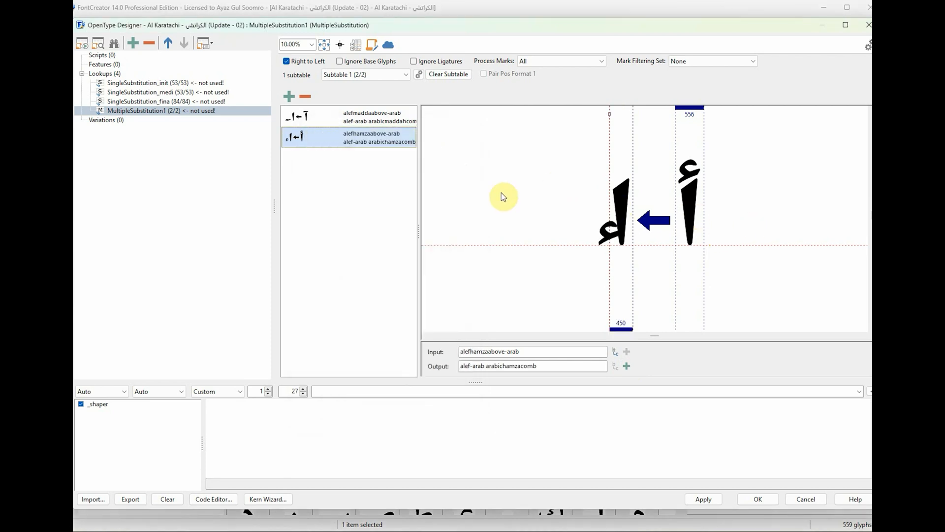
Add a substitution from wawhamzaabove-arab to waw-arab, filtering the output glyphs by "wa"
click(291, 98)
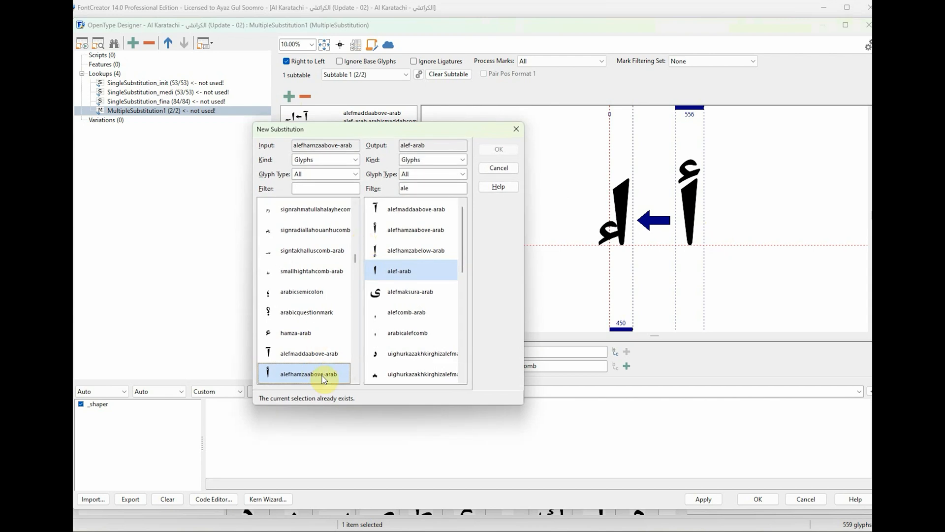
click(355, 380)
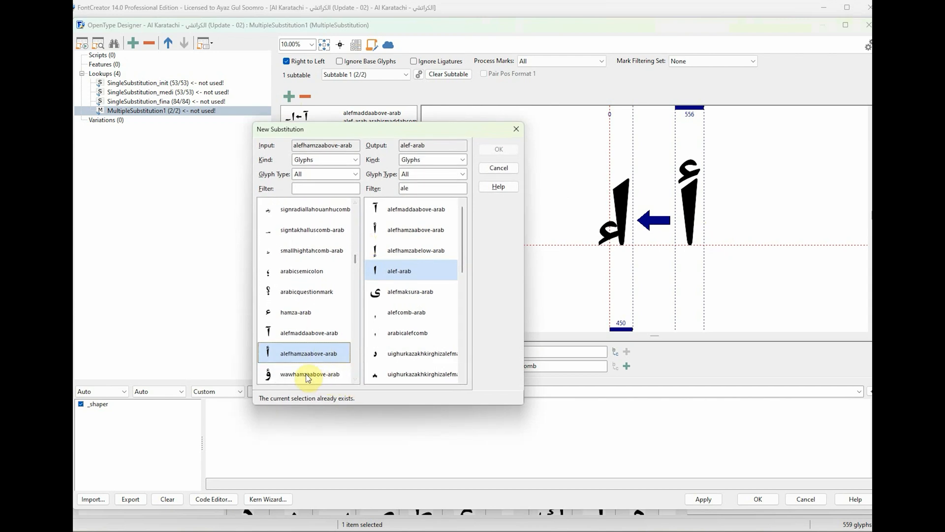
click(307, 377)
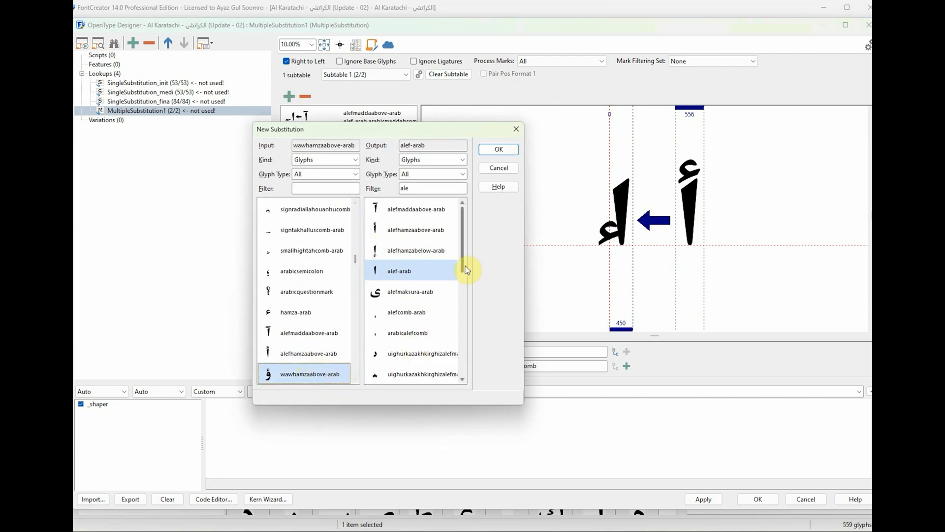
double_click(419, 189)
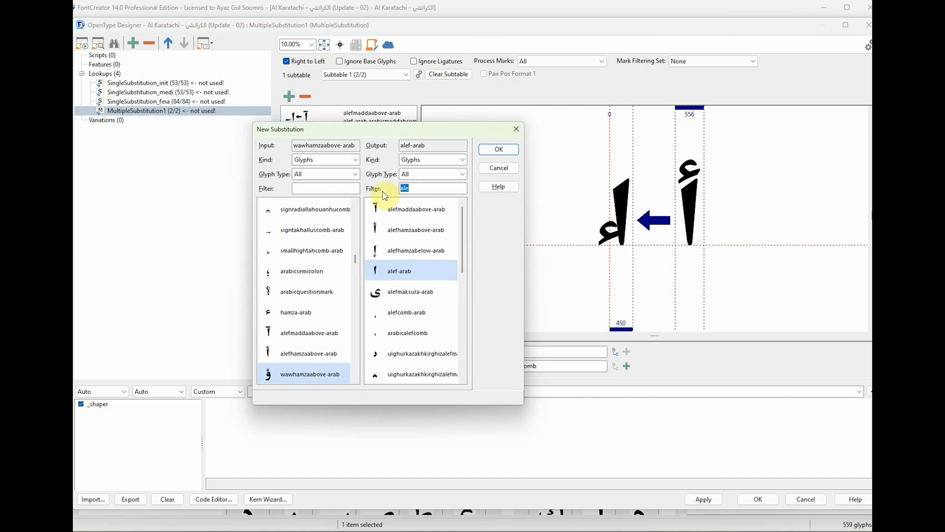
text(wa)
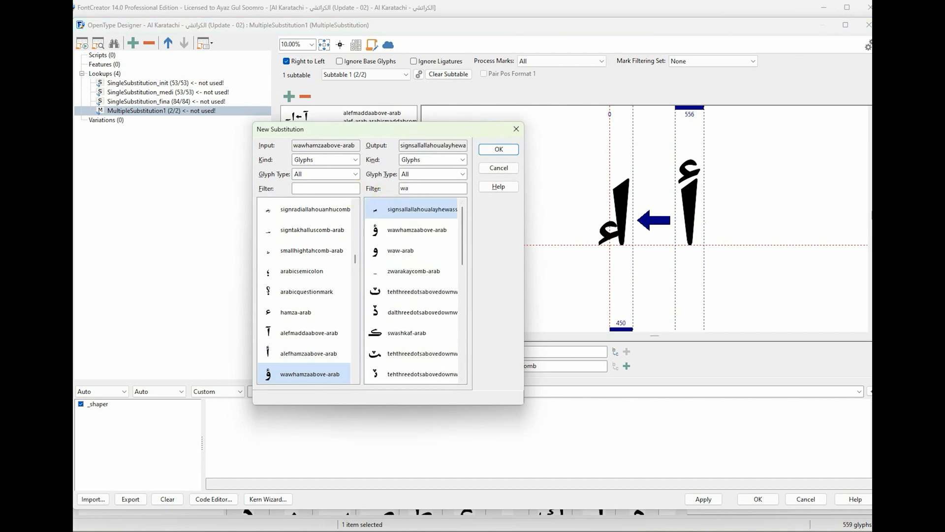
click(378, 255)
click(498, 150)
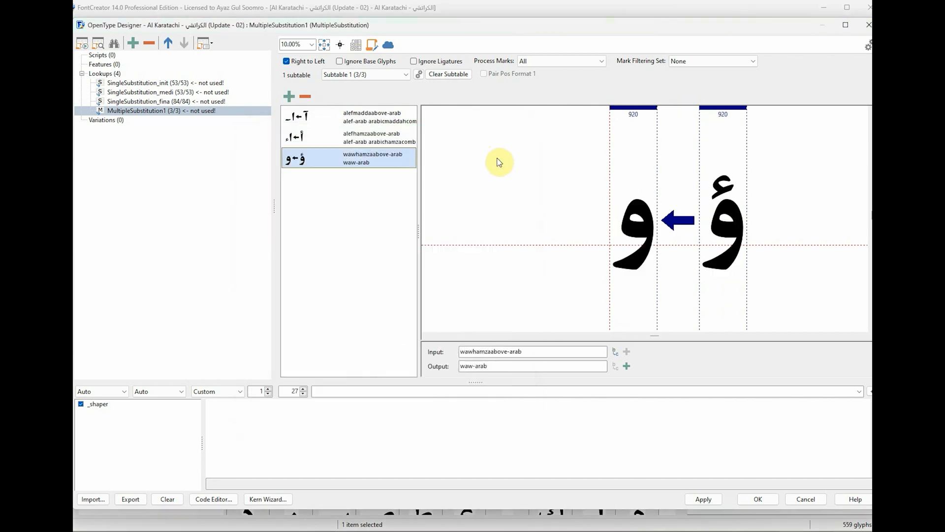
Append arabichamzacomb as the second output glyph of the wawhamzaabove-arab substitution
click(626, 365)
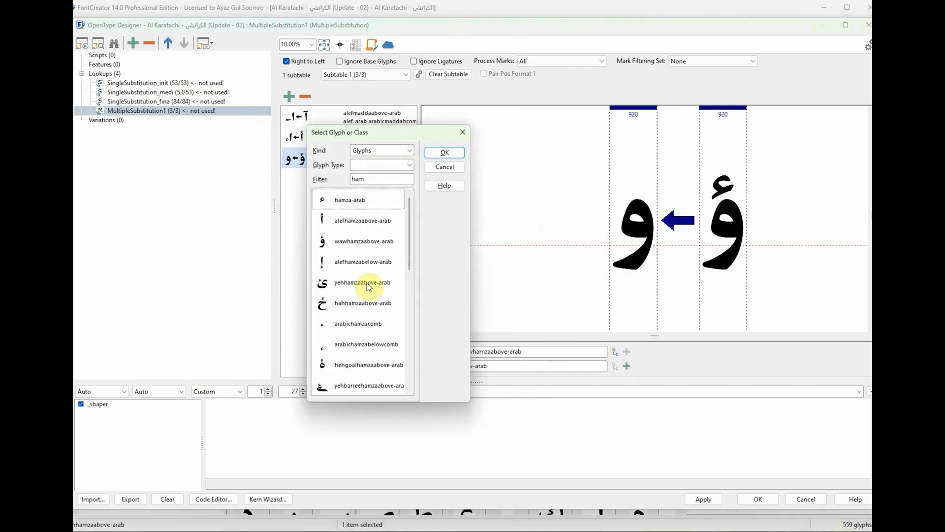
click(361, 323)
click(445, 152)
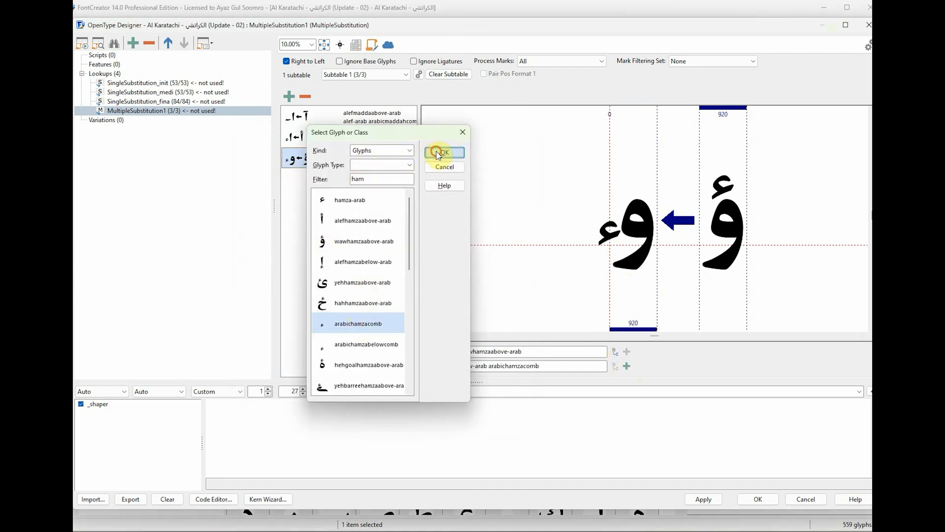
Add a substitution from alefhamzabelow-arab to alef-arab, filtering the output glyphs by "ale"
click(289, 96)
click(355, 379)
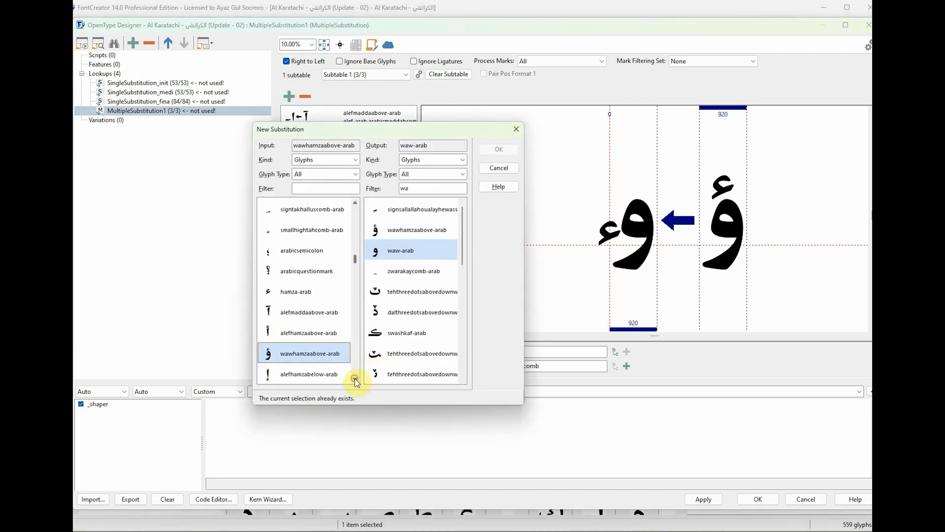
click(297, 373)
click(404, 188)
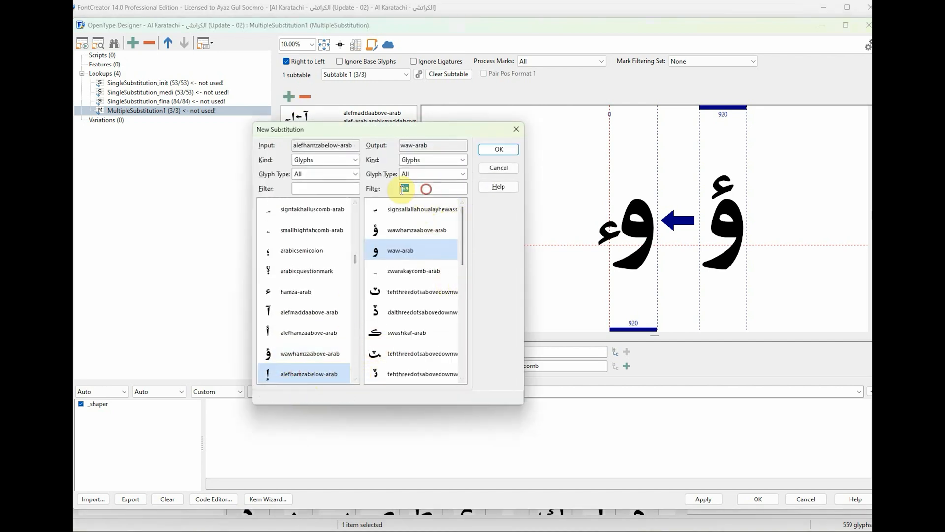
key(BackSpace)
text(le)
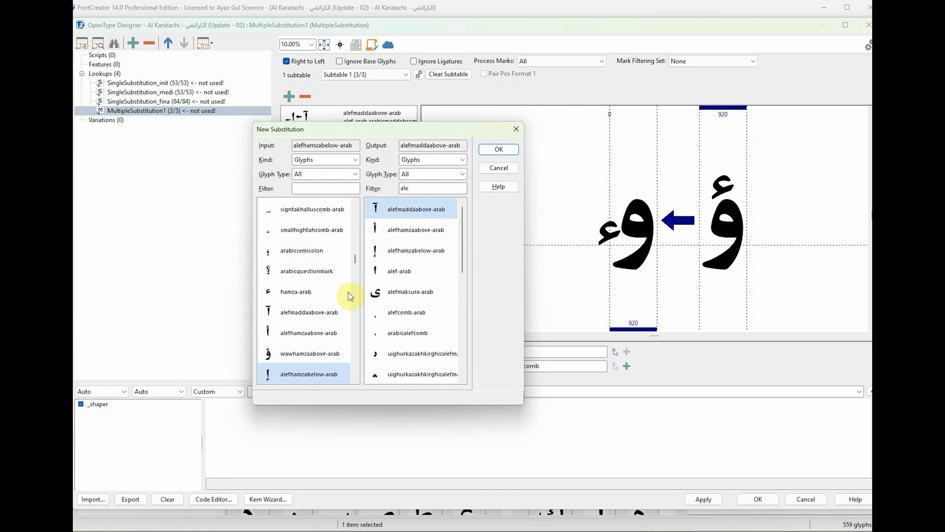
click(399, 270)
click(510, 149)
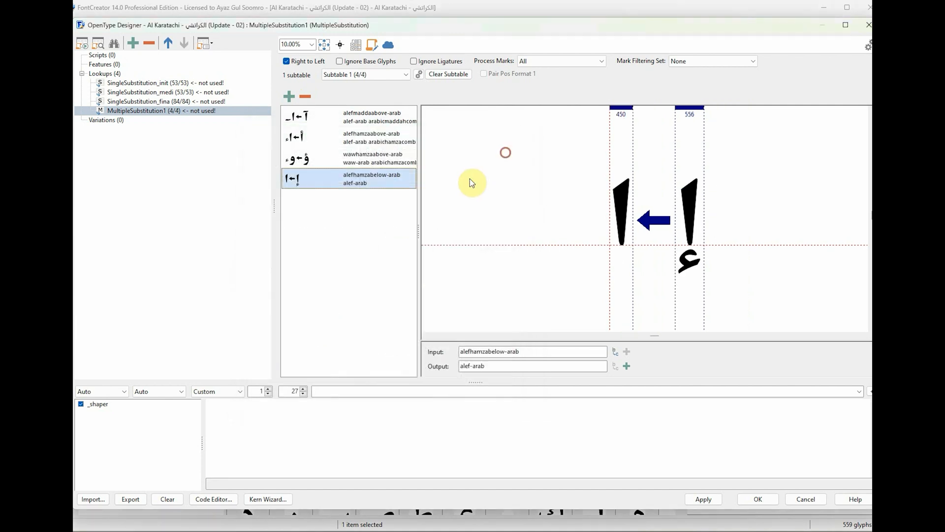
Append arabichamzabelowcomb as the second output glyph of the alefhamzabelow-arab substitution
click(615, 366)
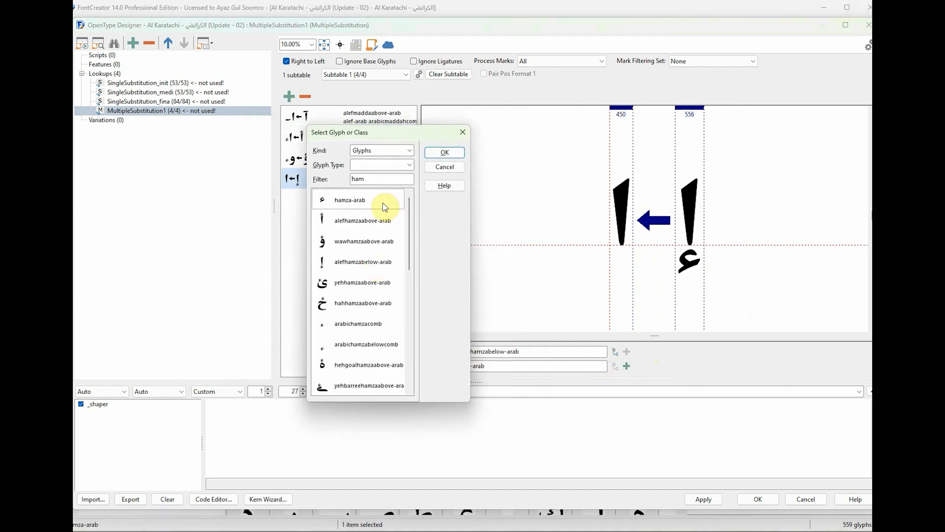
click(371, 343)
click(446, 153)
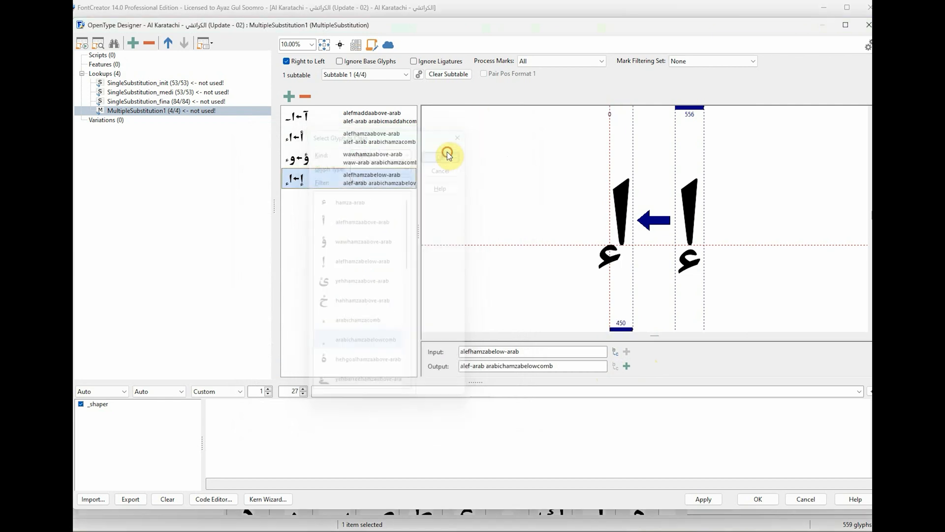
Examine the full input glyph list of a new substitution for further Arabic letters that need decomposing, without adding an entry
click(289, 96)
click(355, 379)
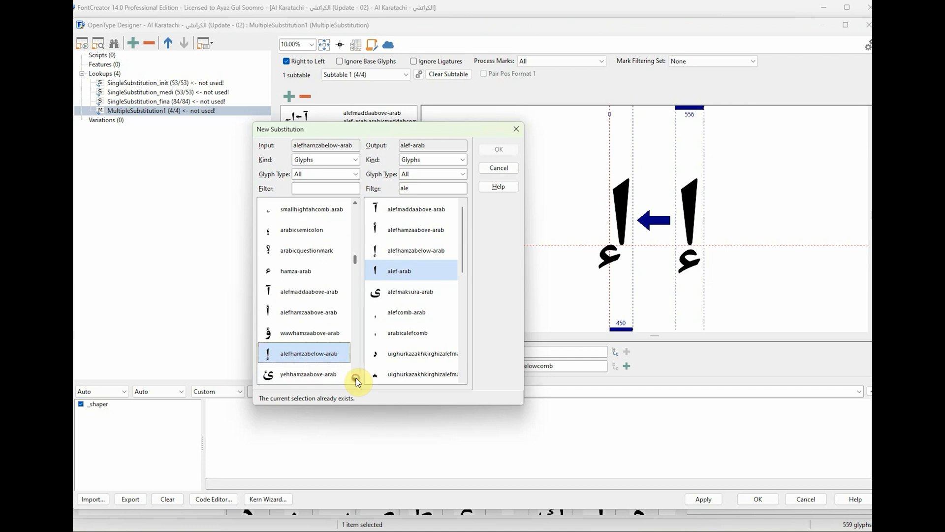
click(355, 379)
click(356, 379)
click(356, 379)
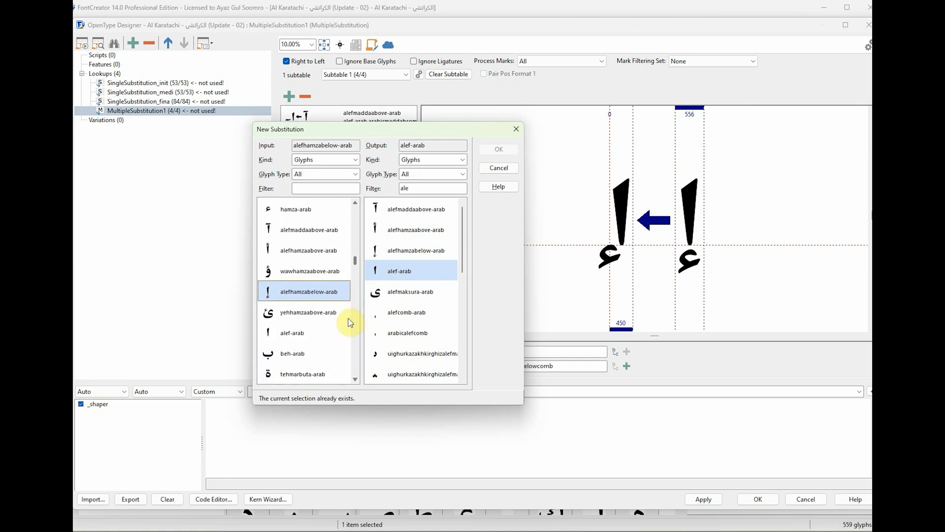
scroll(334, 346, down, 3)
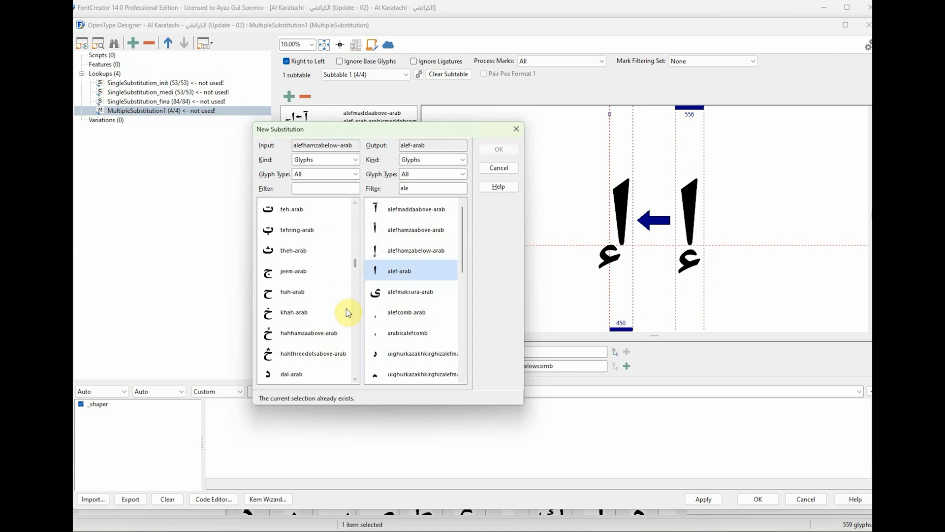
scroll(347, 308, down, 2)
scroll(347, 309, down, 8)
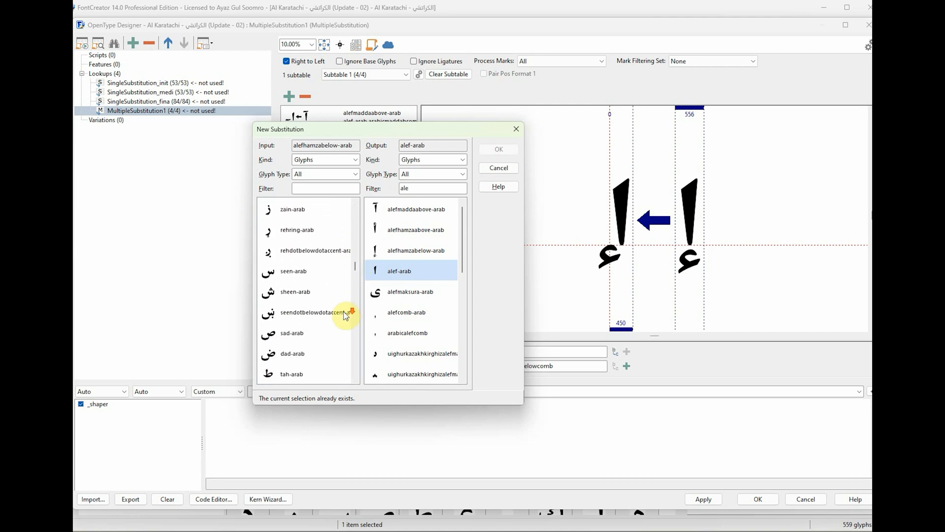
scroll(345, 317, down, 2)
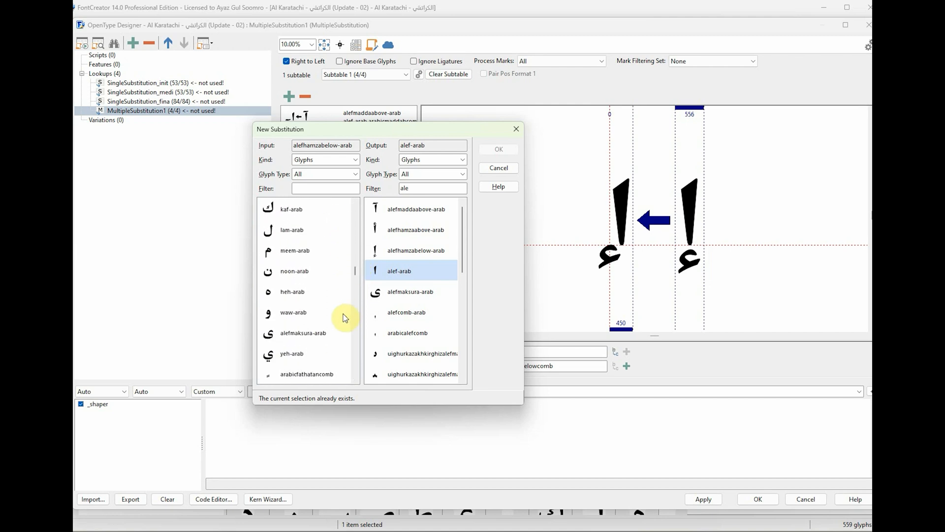
scroll(348, 308, down, 4)
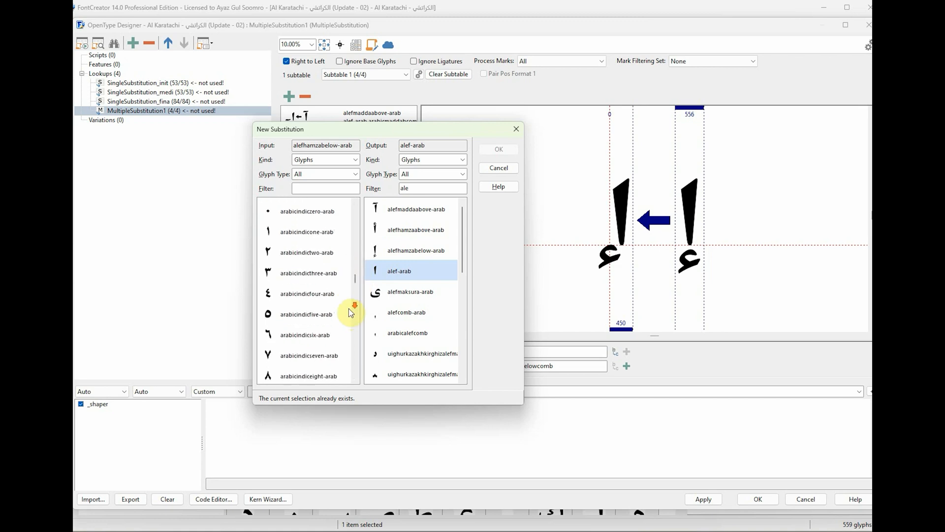
scroll(349, 308, down, 6)
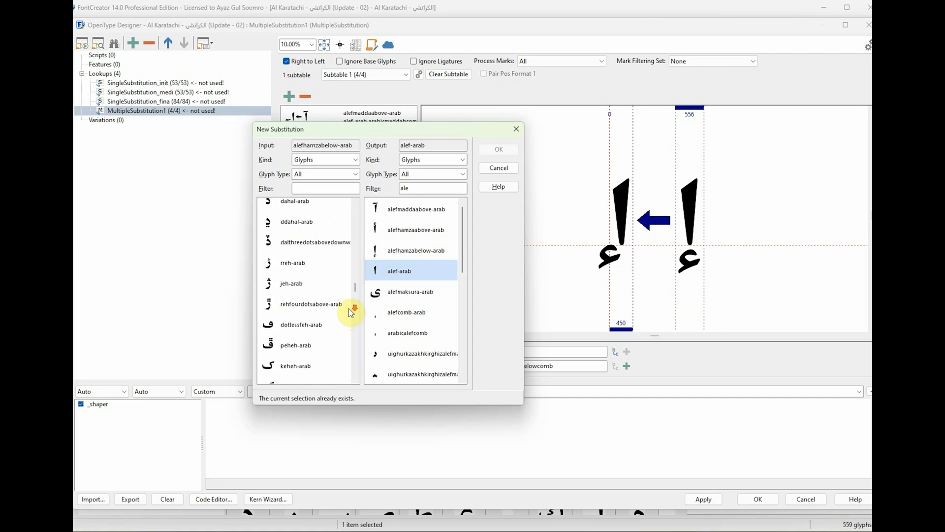
scroll(349, 308, down, 6)
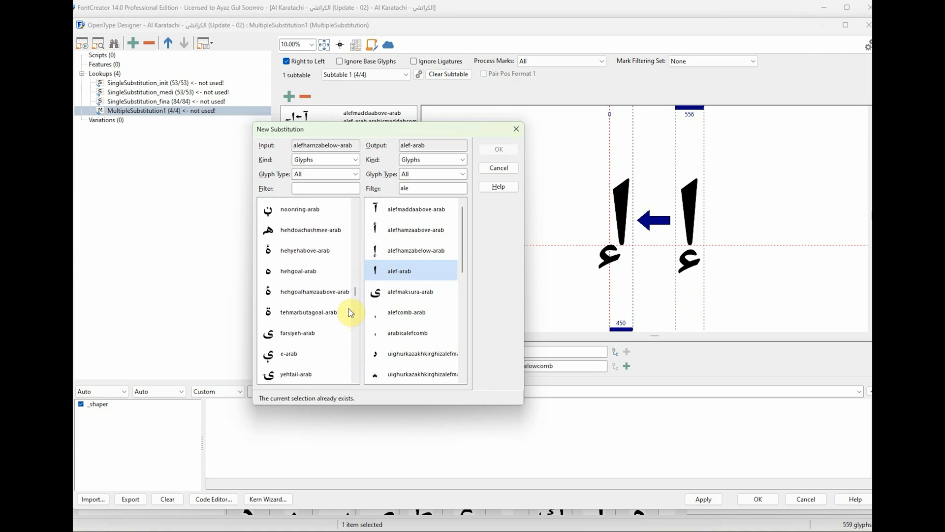
scroll(348, 309, down, 6)
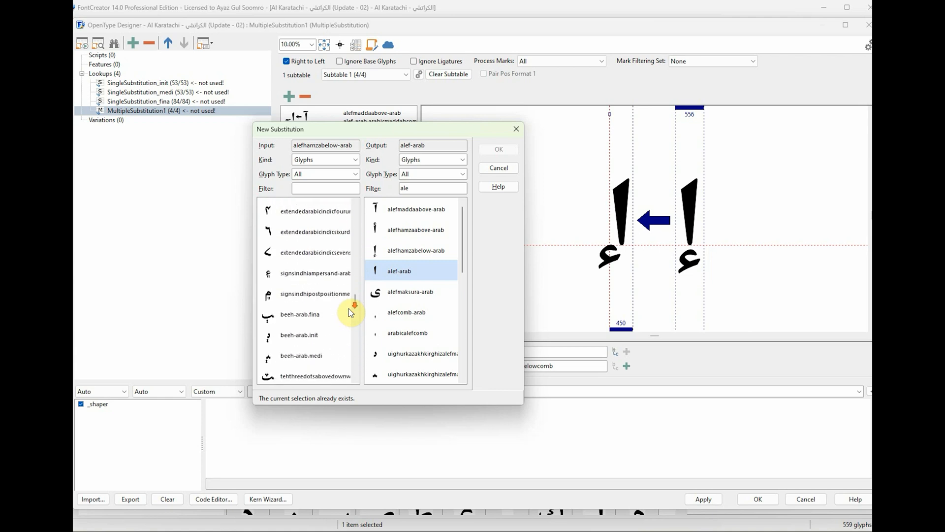
scroll(348, 309, down, 6)
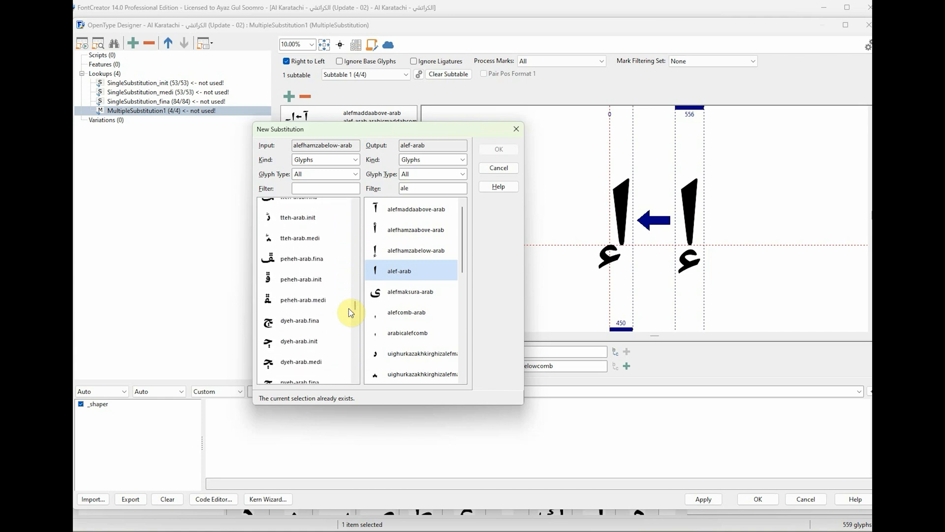
scroll(349, 308, down, 6)
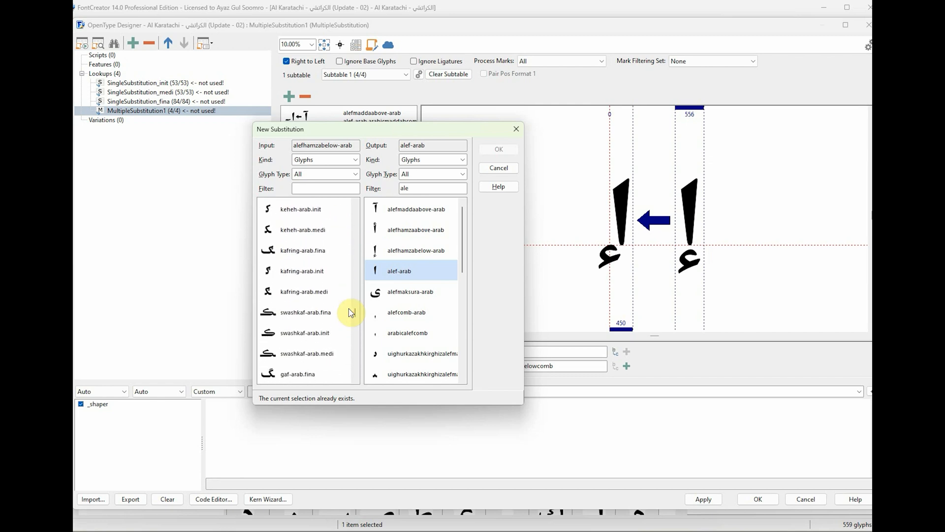
drag(355, 316, 351, 199)
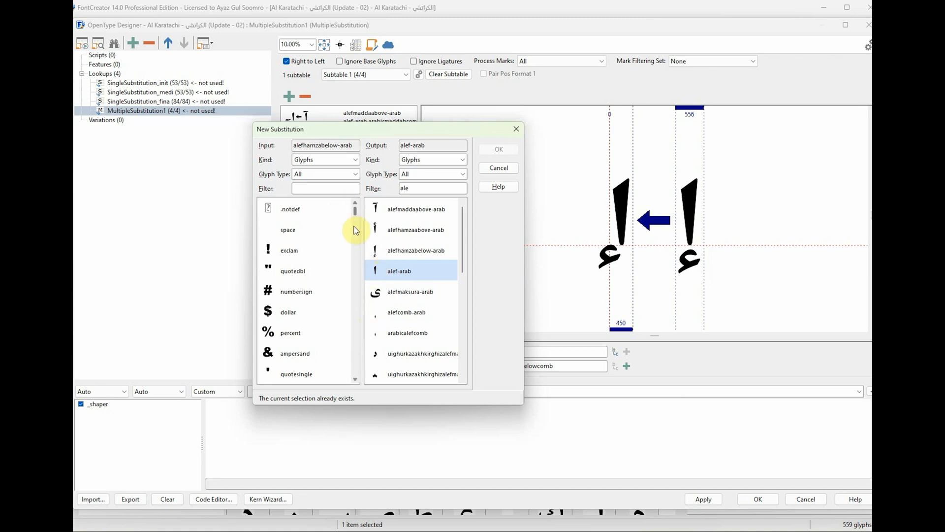
scroll(344, 276, down, 9)
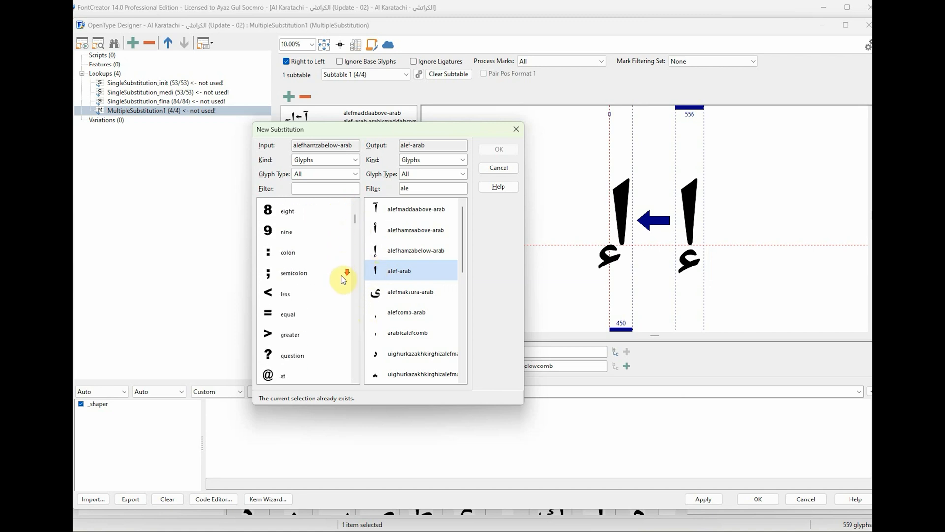
scroll(343, 278, down, 5)
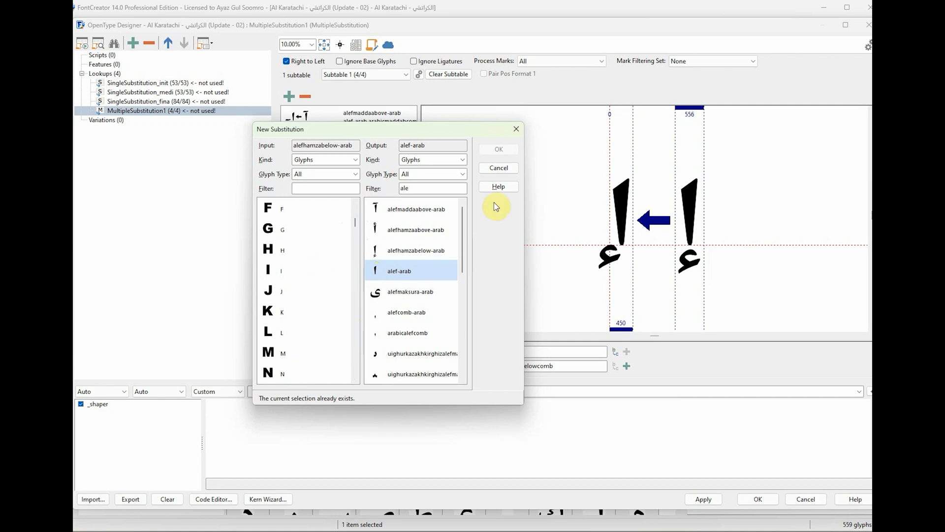
click(500, 168)
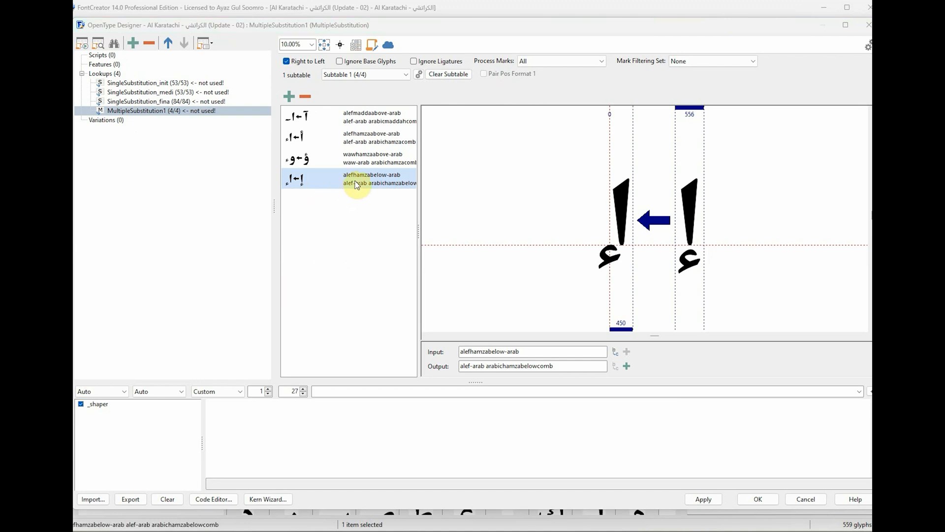
Review the wawhamzaabove-arab, alefhamzaabove-arab and alefmaddaabove-arab substitutions and apply the OpenType changes to the font
click(360, 158)
click(363, 138)
click(371, 118)
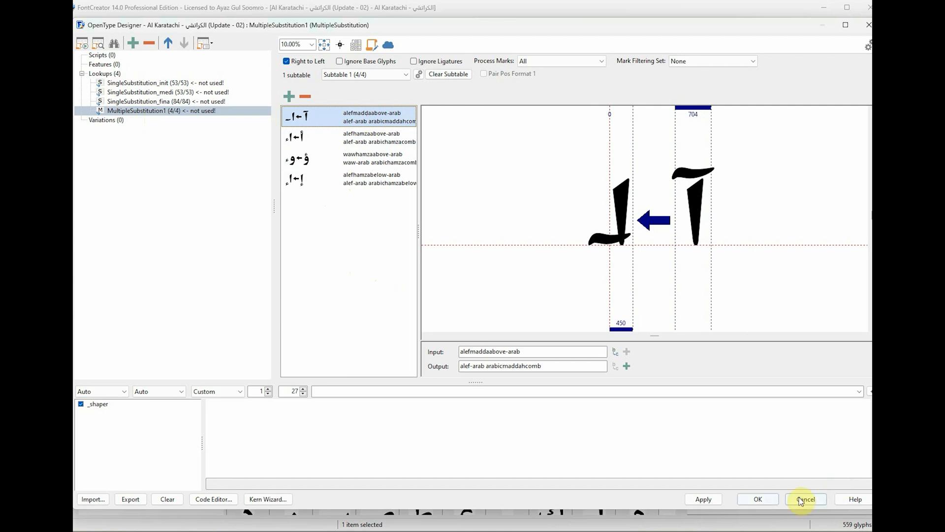
click(709, 499)
click(447, 283)
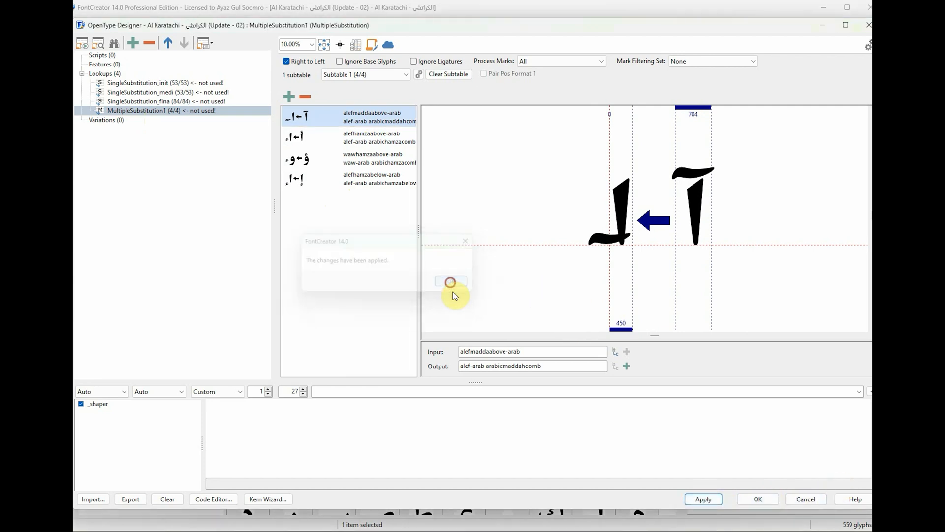
click(122, 112)
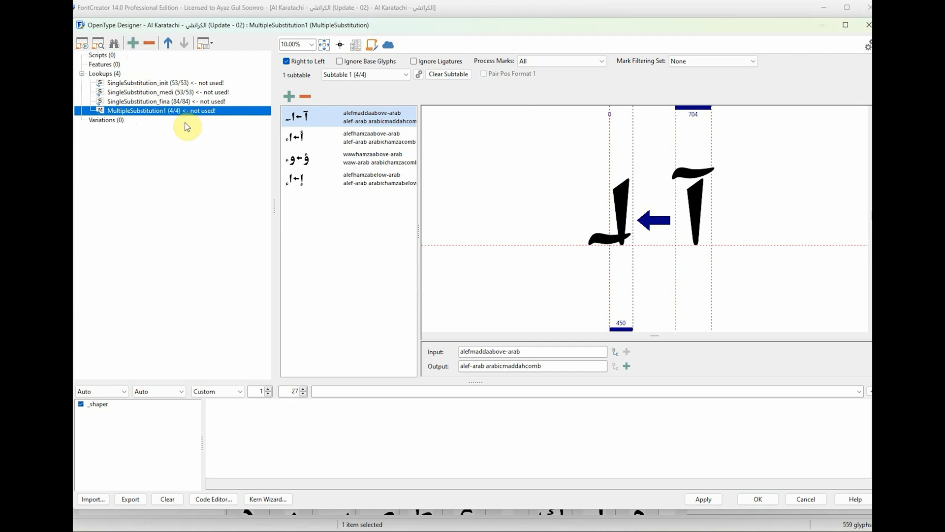
click(138, 43)
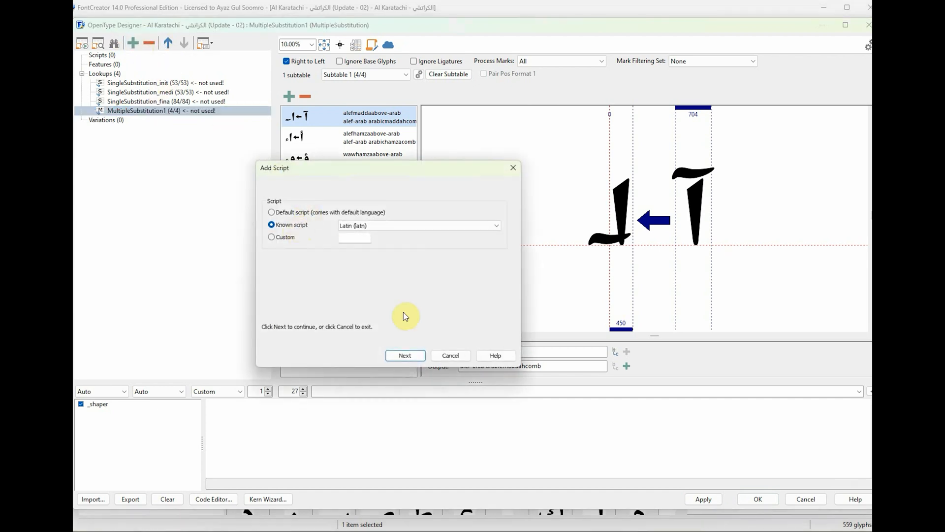
click(455, 356)
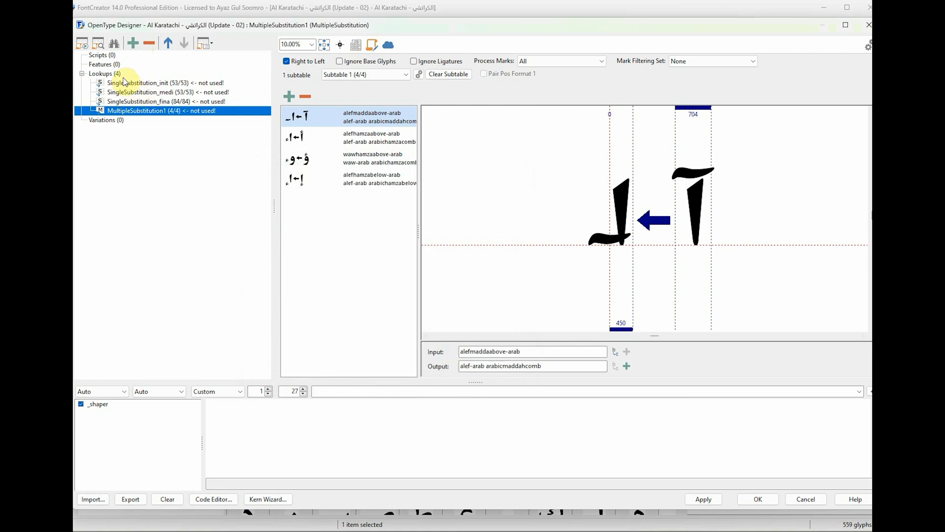
Add a second multiple substitution (decompose) lookup and set its direction to right to left
click(111, 74)
click(133, 43)
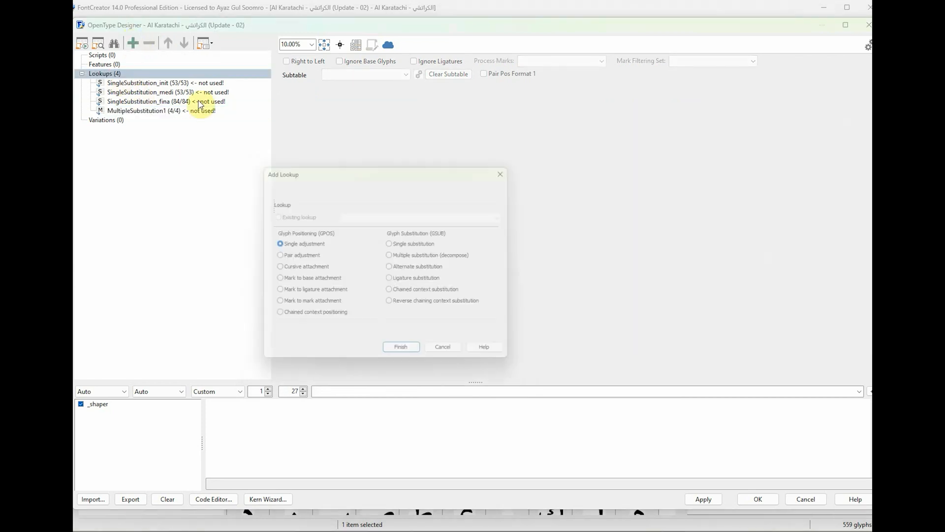
click(399, 256)
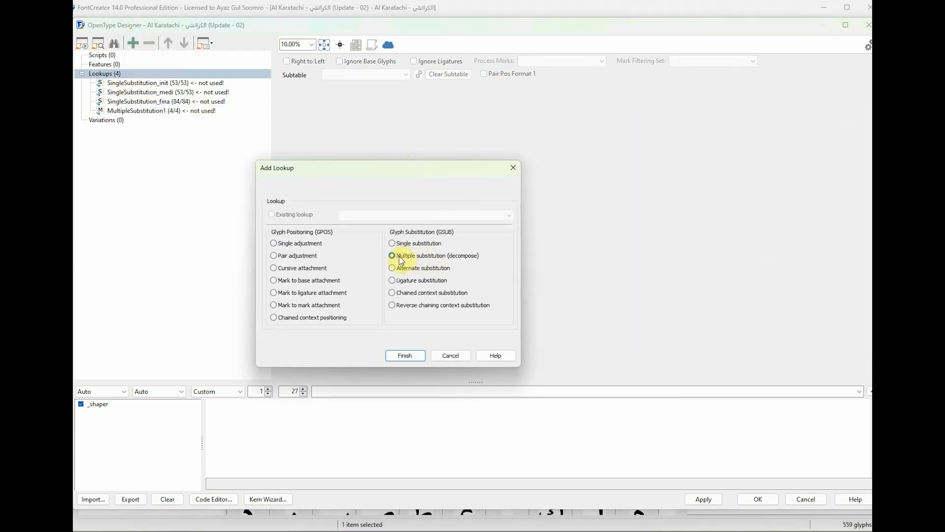
click(411, 359)
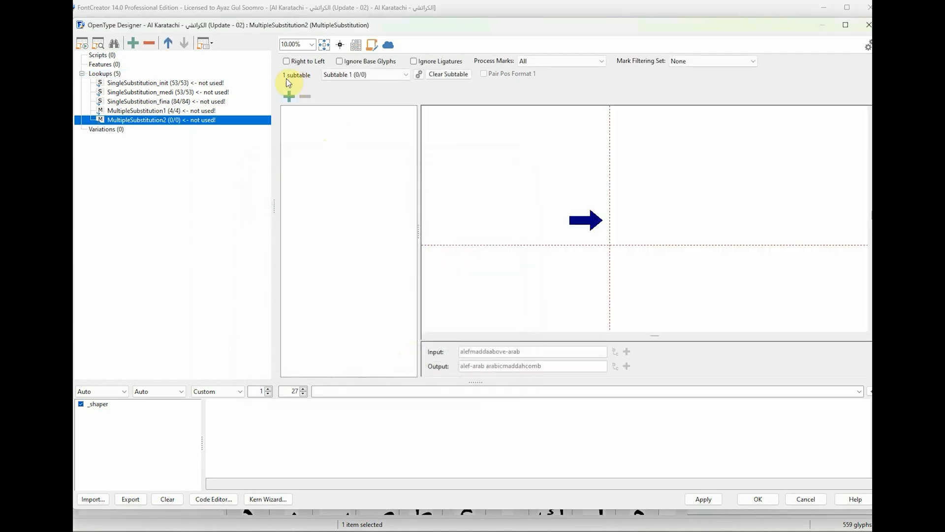
click(286, 61)
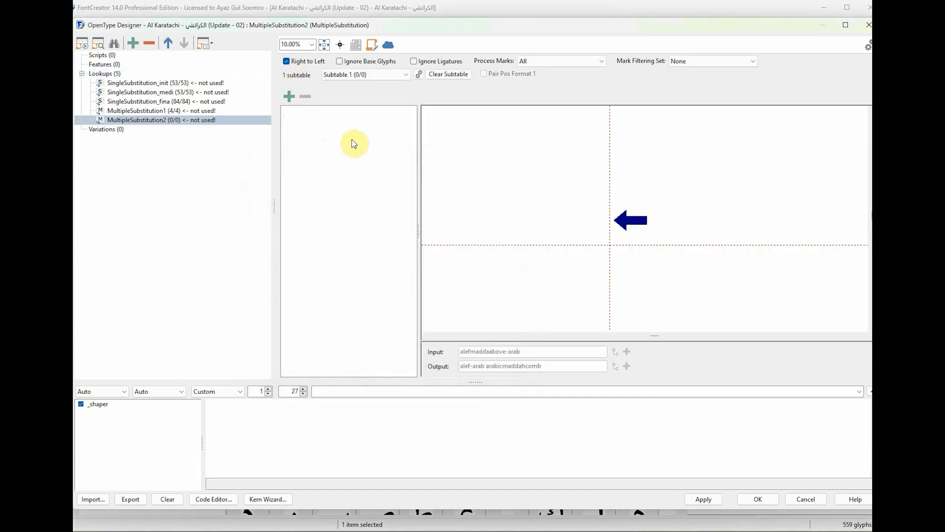
Add a substitution from shaddadammatan-arab.isol to arabicshaddacomb, filtering both input and output glyphs by "sha"
click(290, 97)
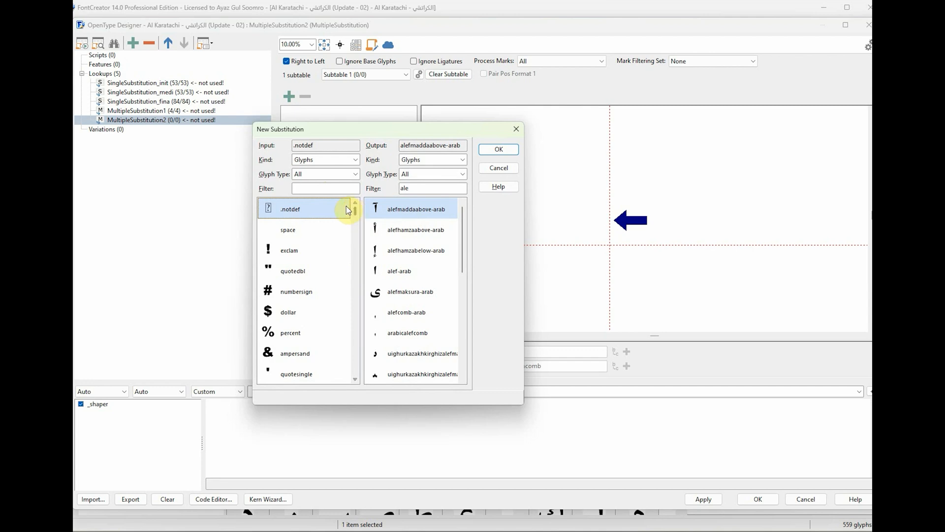
click(327, 189)
text(sha)
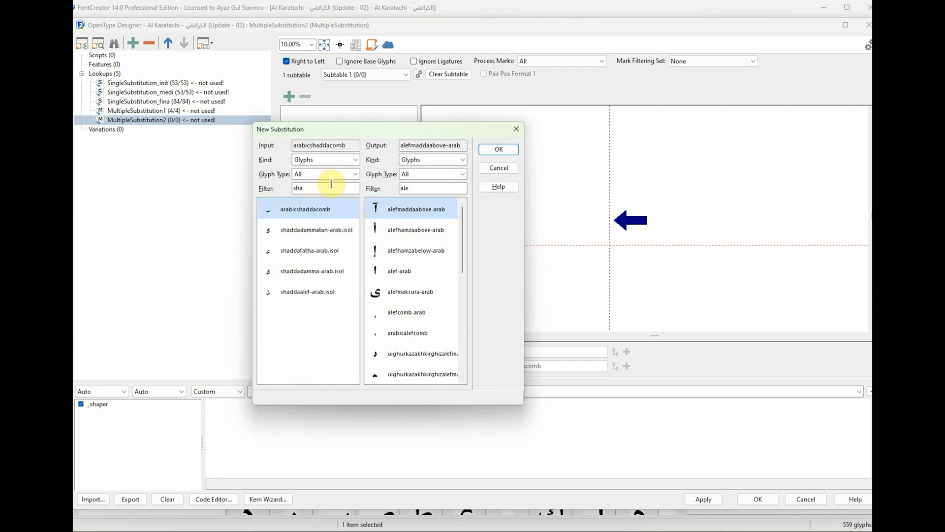
click(304, 233)
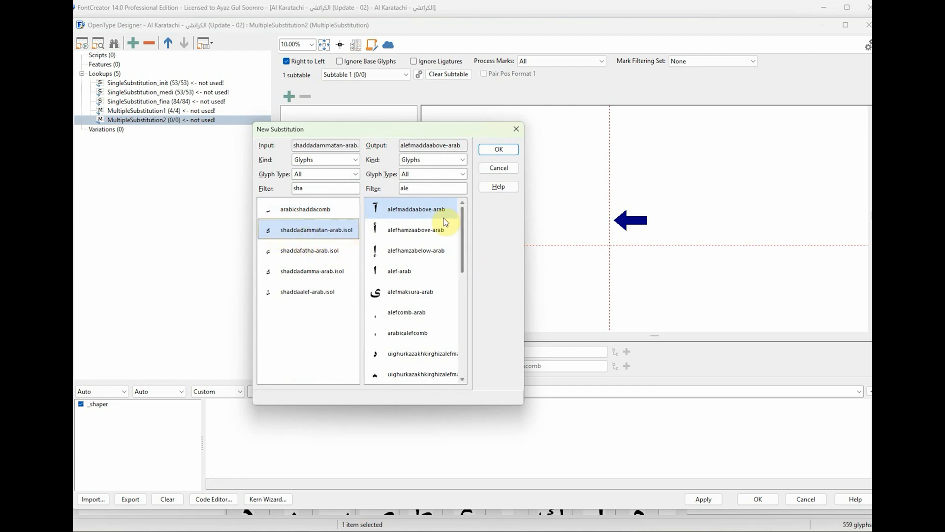
double_click(422, 188)
text(sha)
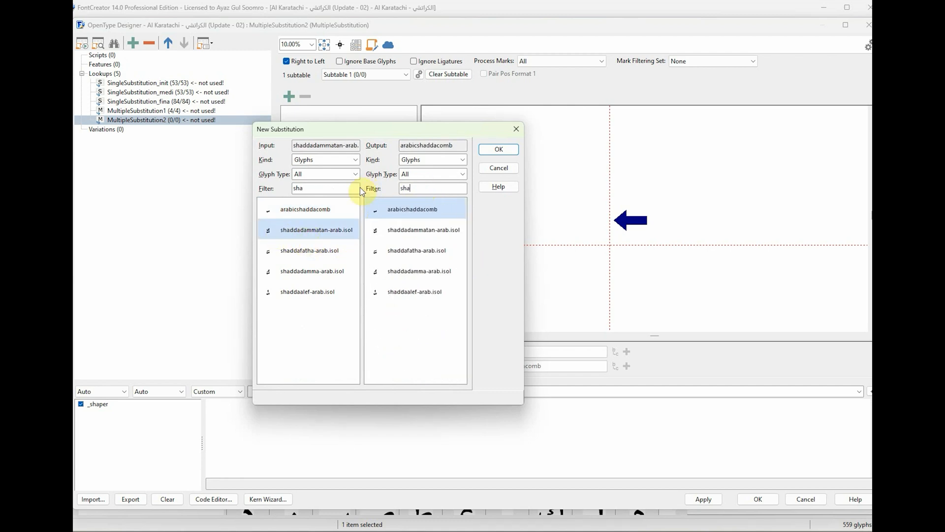
click(390, 210)
click(502, 150)
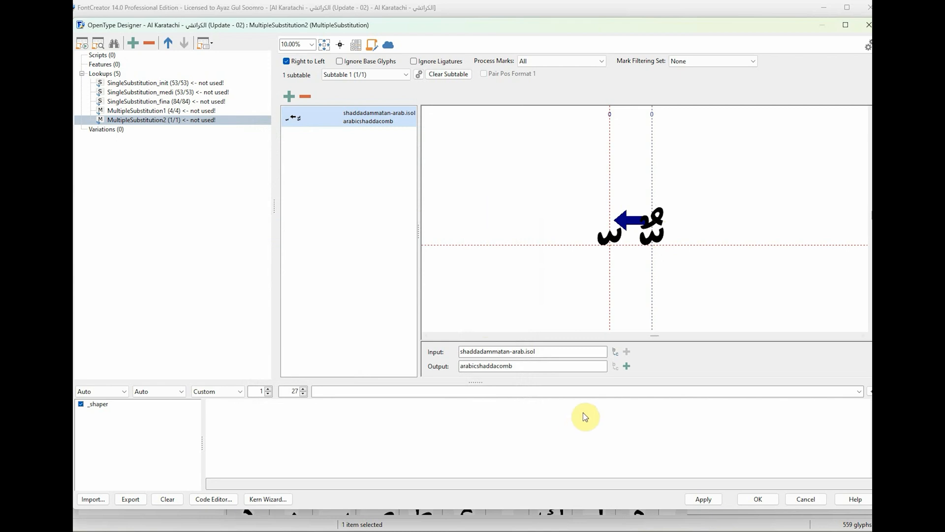
Append arabicdammatancomb as the second output glyph of the shaddadammatan-arab.isol substitution, filtering the glyphs by "dam"
click(628, 369)
text(da)
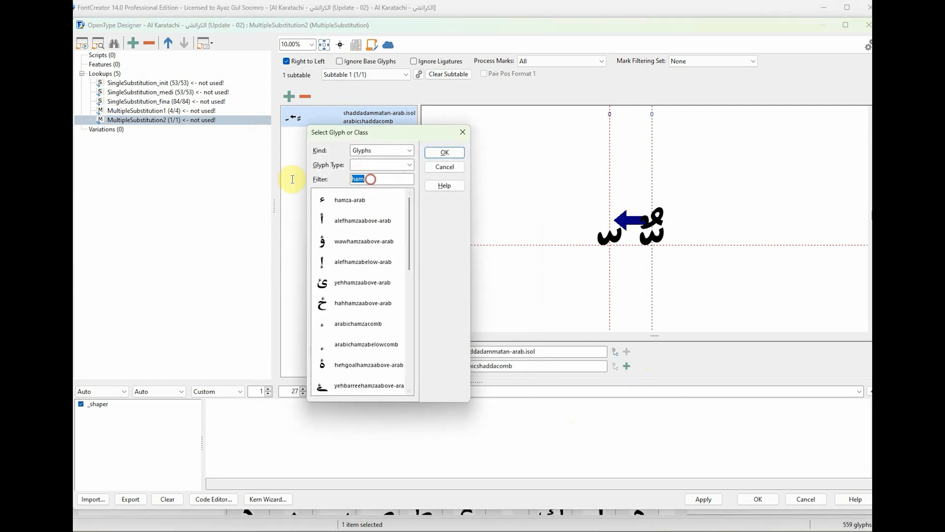
text(m)
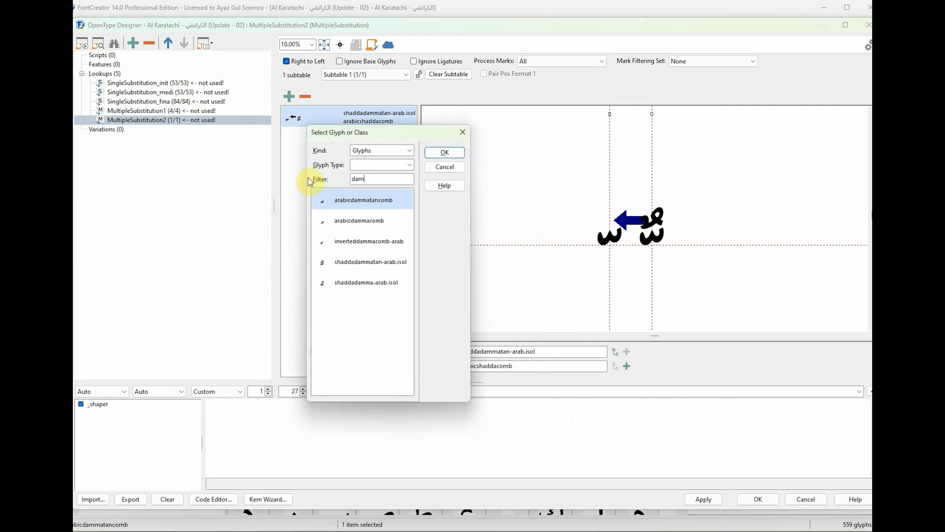
click(338, 201)
click(443, 153)
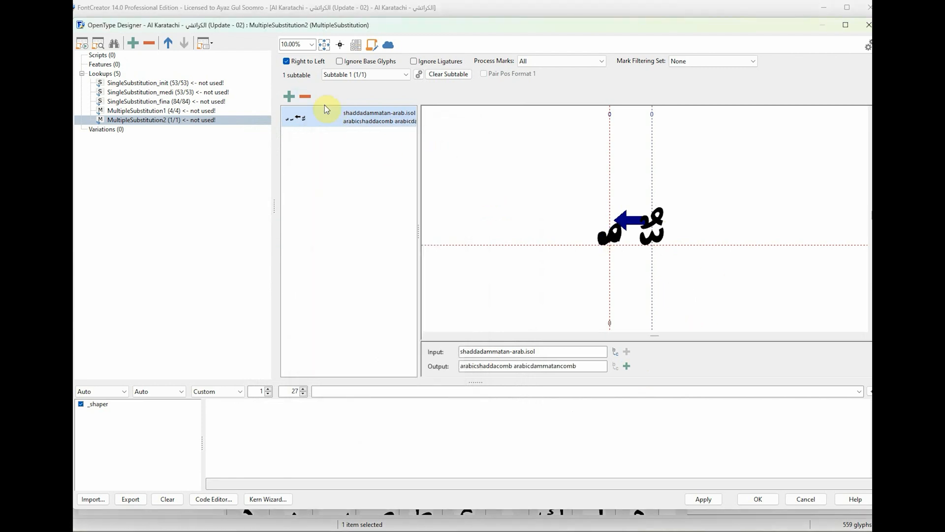
Add a substitution from shaddafatha-arab.isol to arabicshaddacomb in the second multiple substitution lookup
click(289, 96)
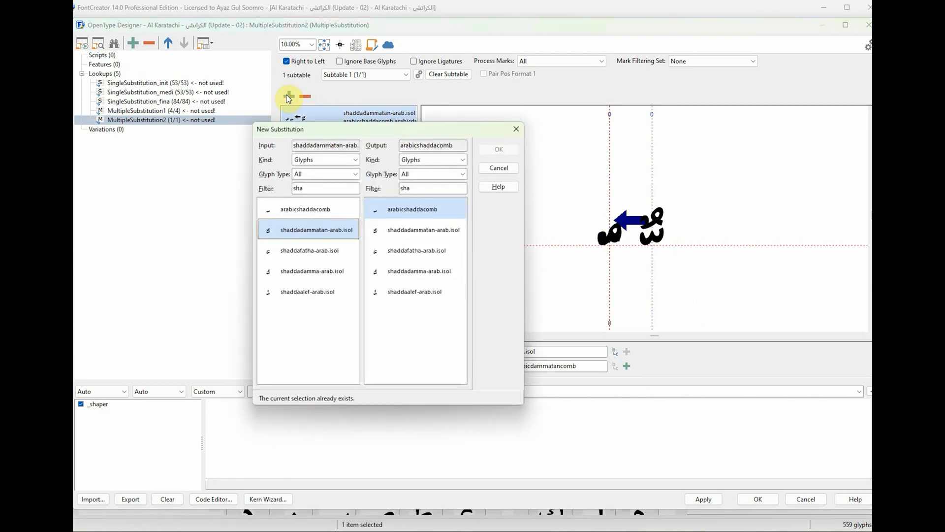
click(311, 251)
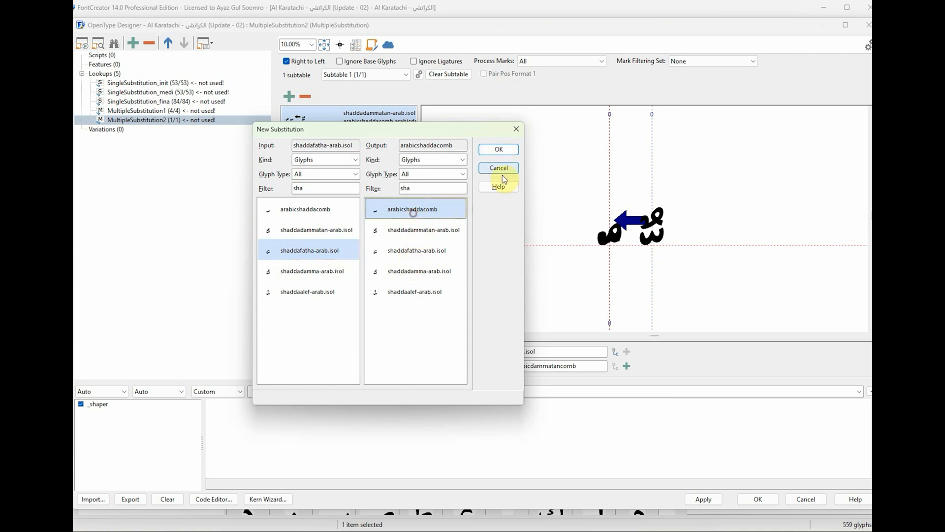
click(499, 149)
Append arabicfathacomb as the second output glyph of the shaddafatha-arab.isol substitution, filtering the glyphs by "fa"
click(615, 366)
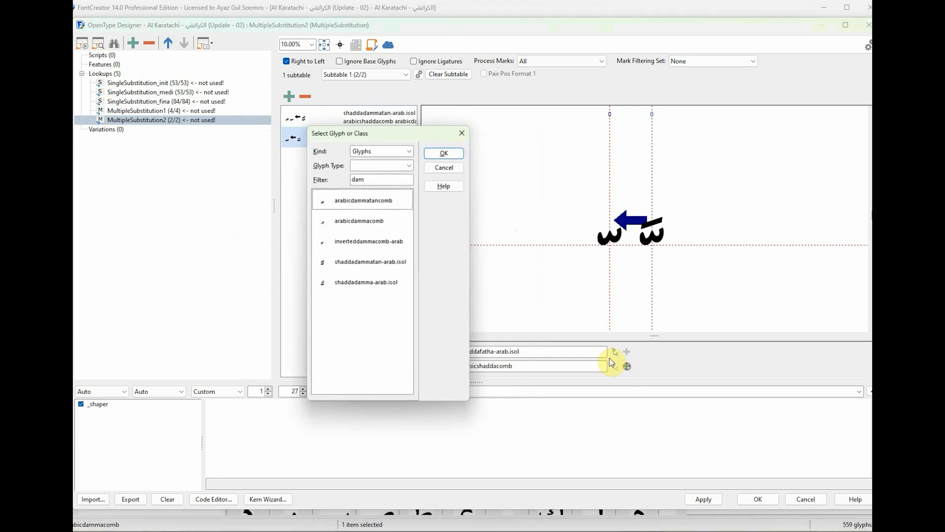
text(fa)
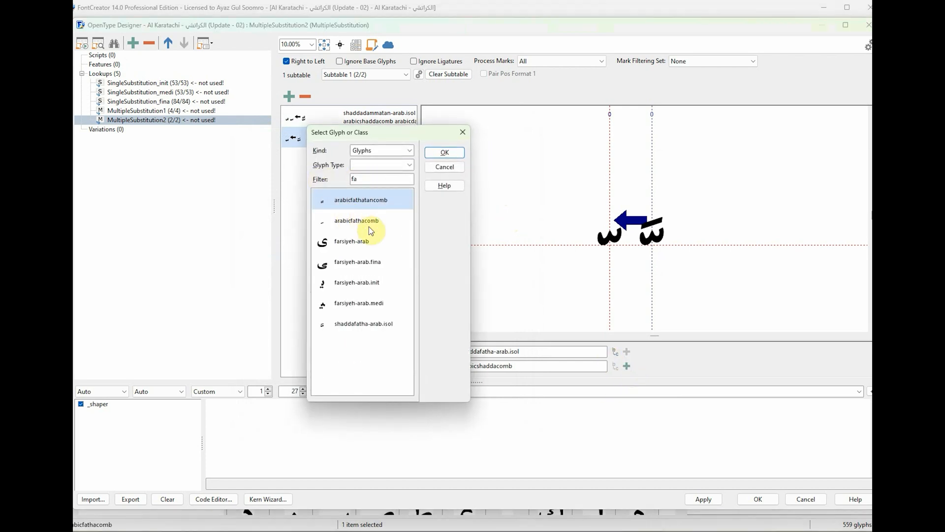
click(361, 222)
click(442, 155)
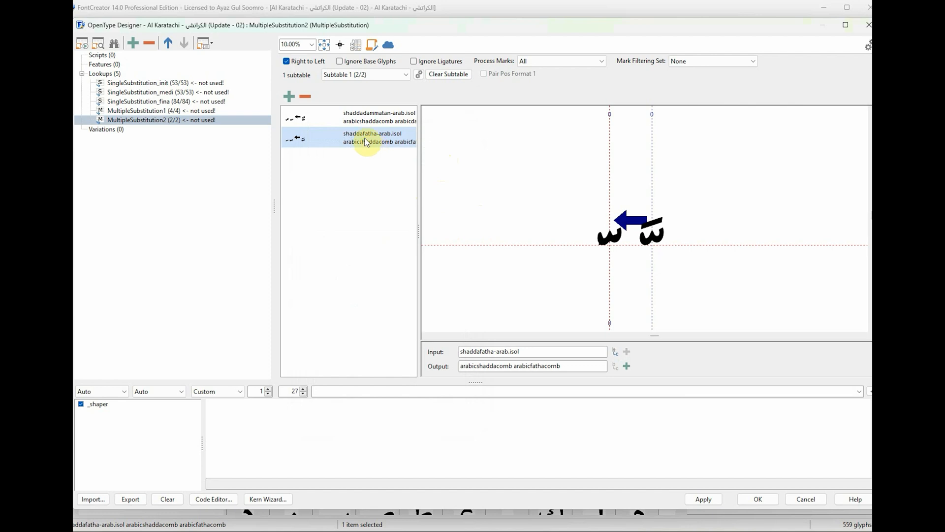
Add a substitution from shaddadamma-arab.isol to arabicshaddacomb in the second multiple substitution lookup
click(289, 97)
click(320, 272)
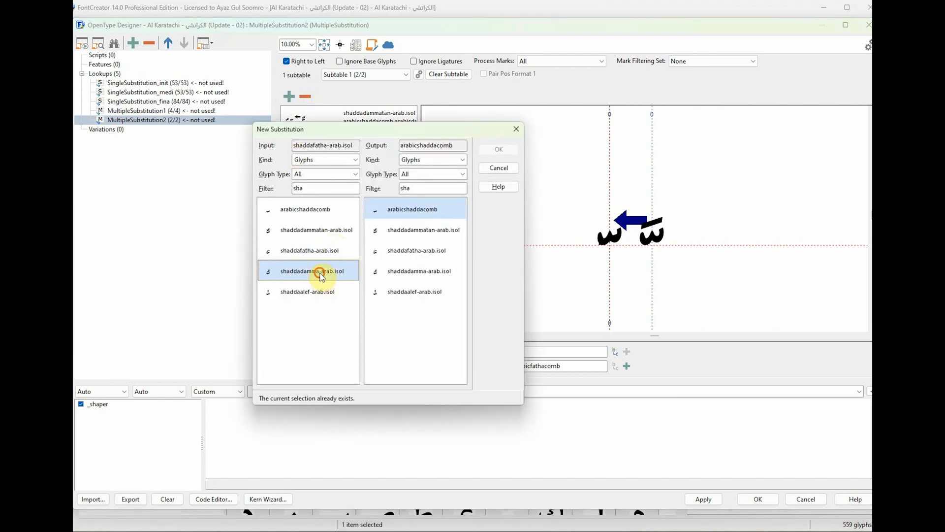
click(413, 210)
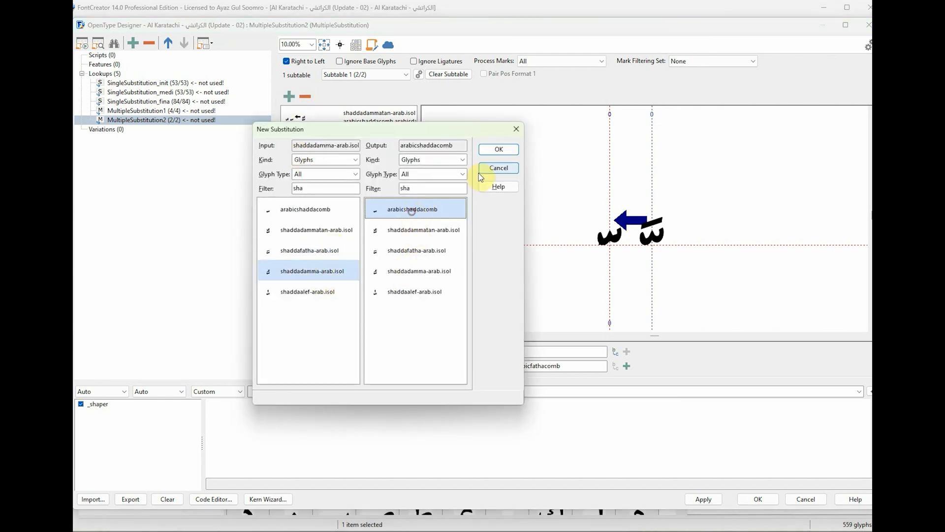
click(499, 149)
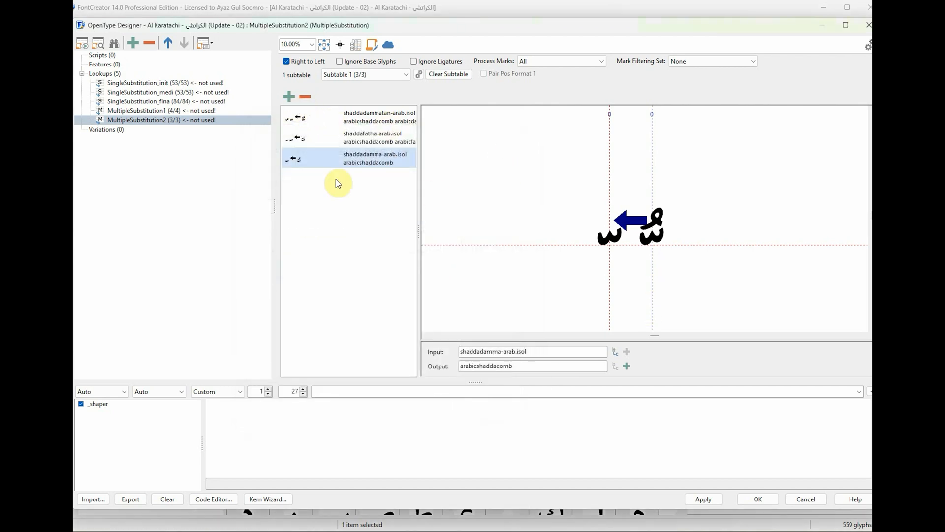
Append arabicdammacomb as the second output glyph of the shaddadamma-arab.isol substitution, filtering the glyphs by "dam"
click(626, 366)
click(370, 180)
text(d)
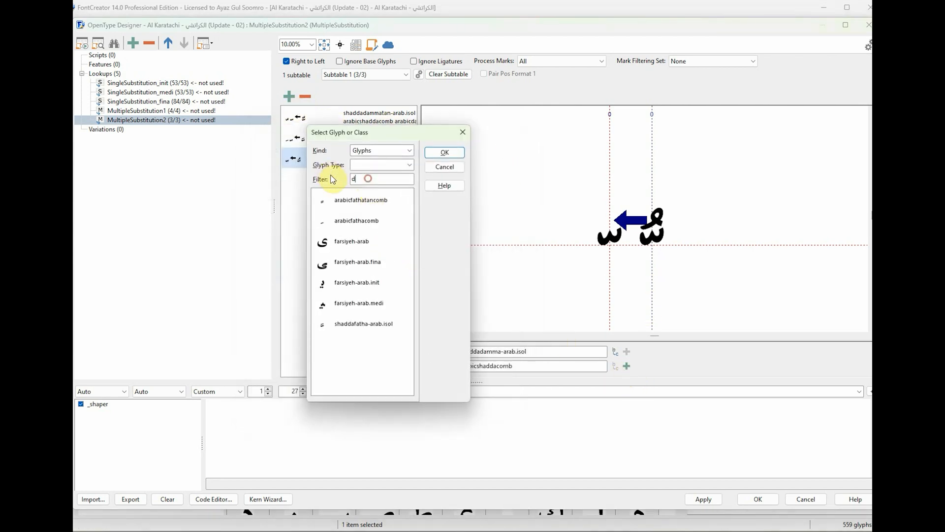
text(a)
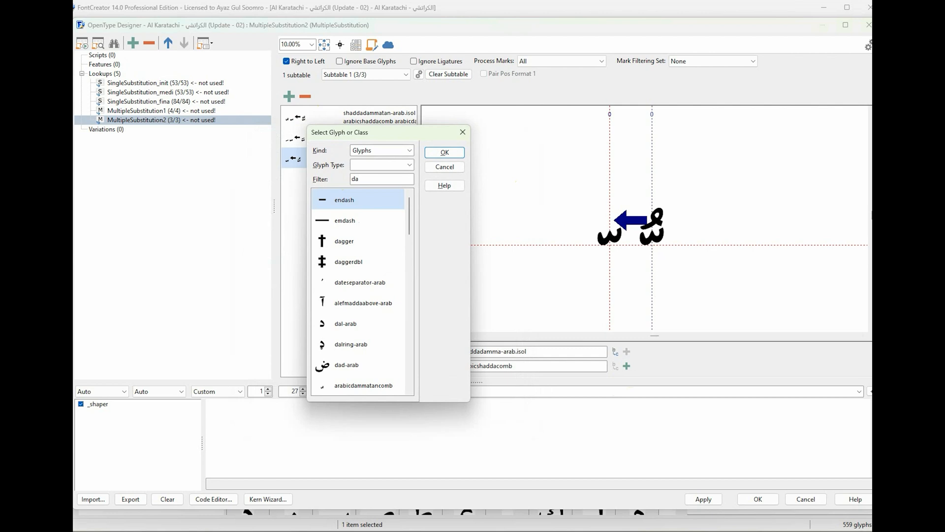
key(BackSpace)
text(u)
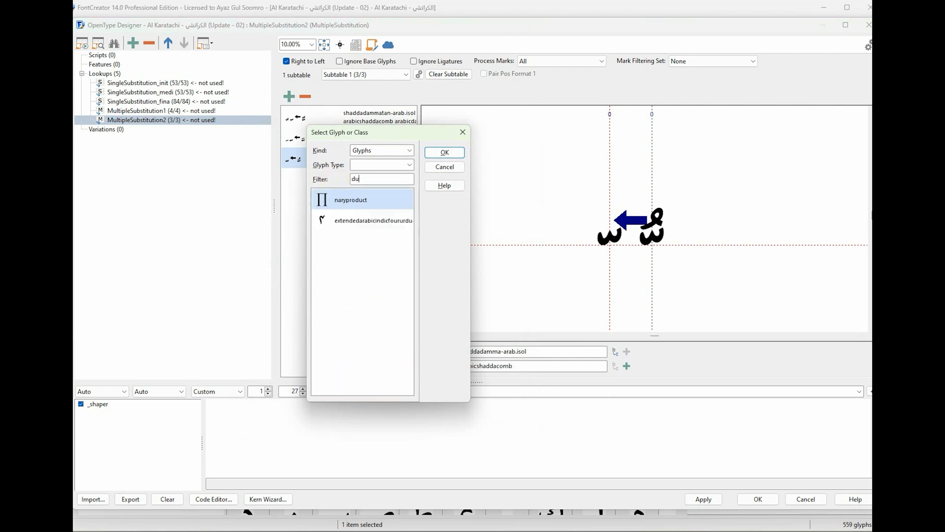
key(BackSpace)
text(am)
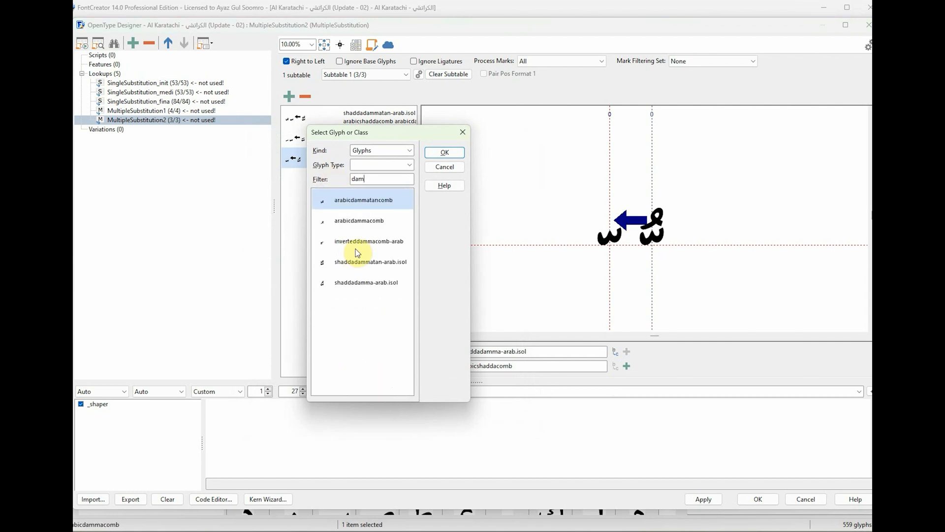
click(367, 219)
click(451, 154)
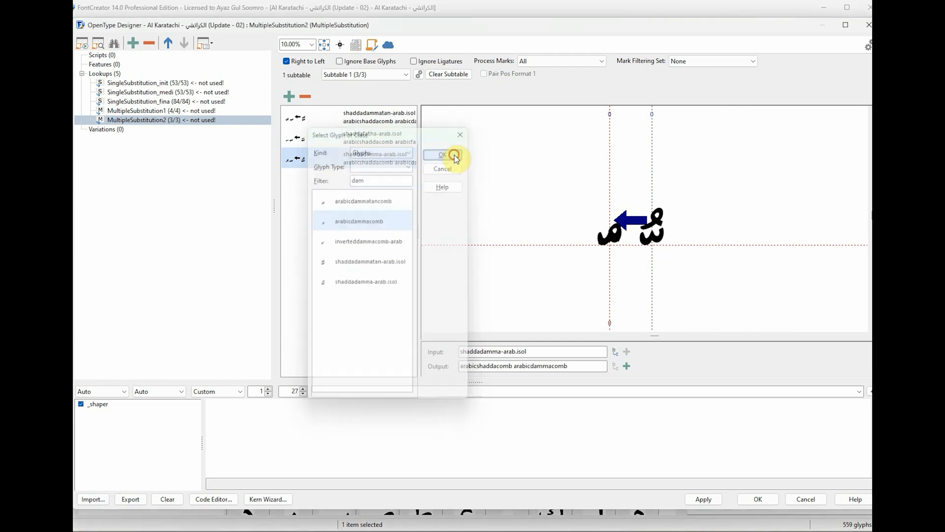
Add a substitution from shaddaalef-arab.isol to arabicshaddacomb in the second multiple substitution lookup
click(289, 96)
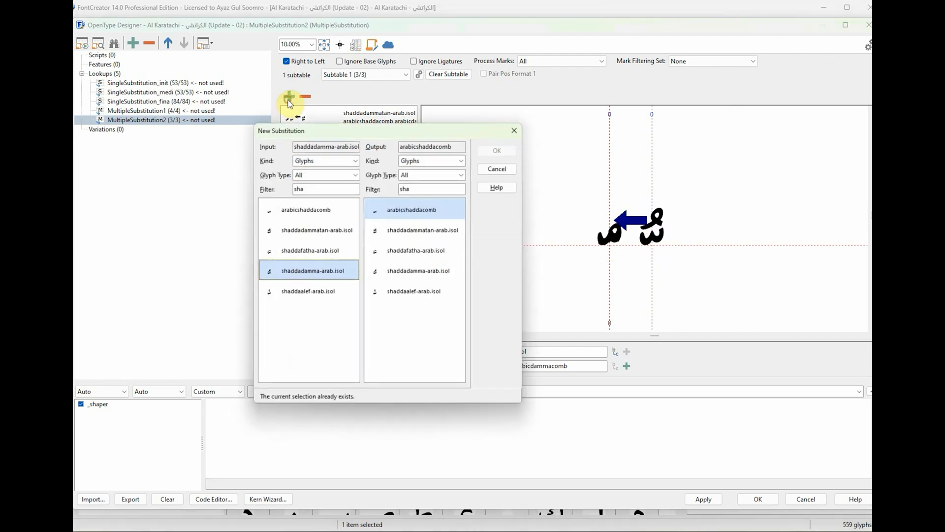
click(309, 292)
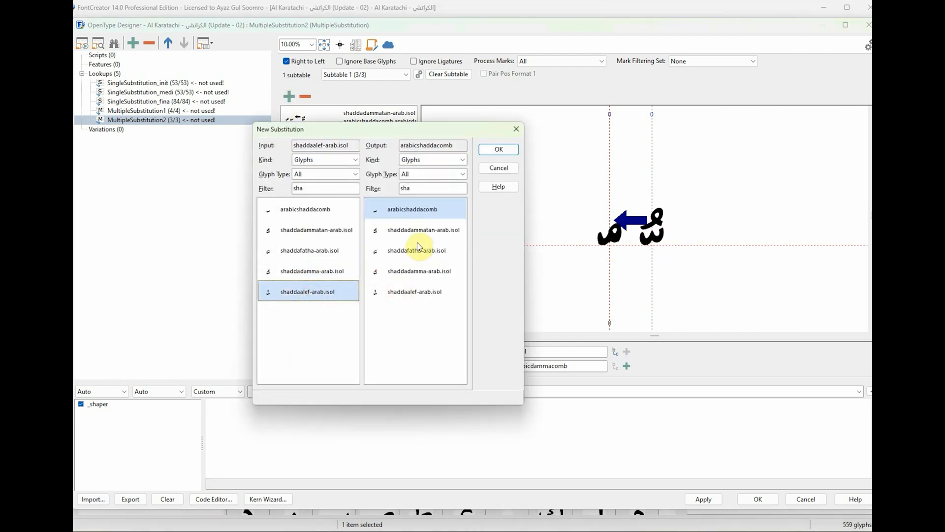
click(401, 209)
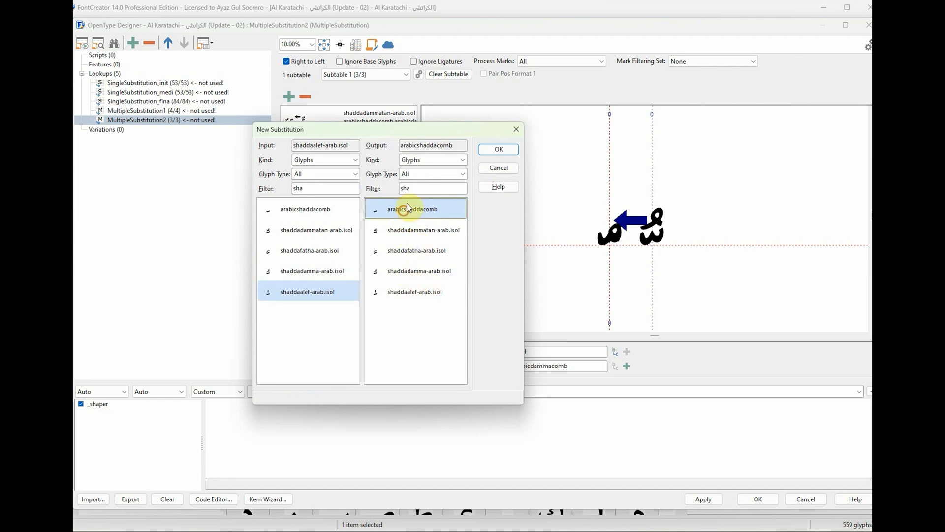
click(493, 151)
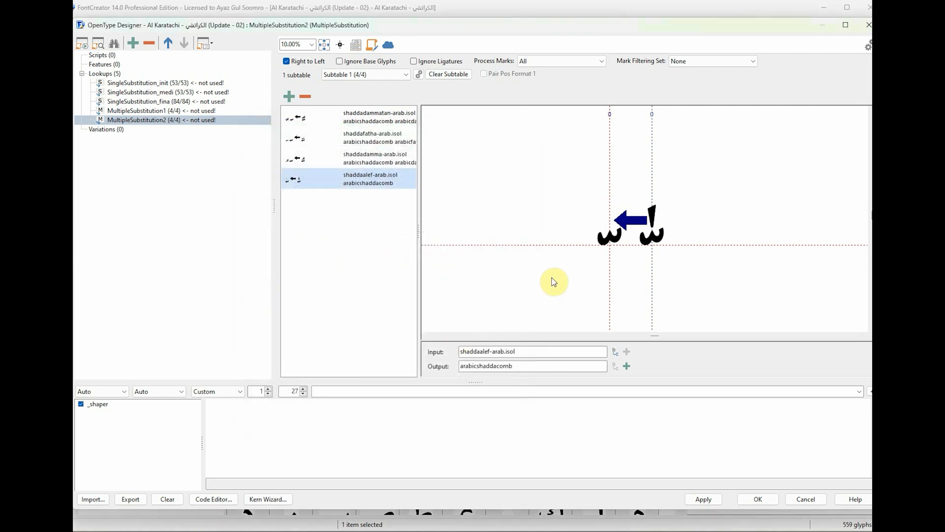
Append alefcomb-arab as the second output glyph of the shaddaalef-arab.isol substitution, filtering the glyphs by "ale"
click(627, 366)
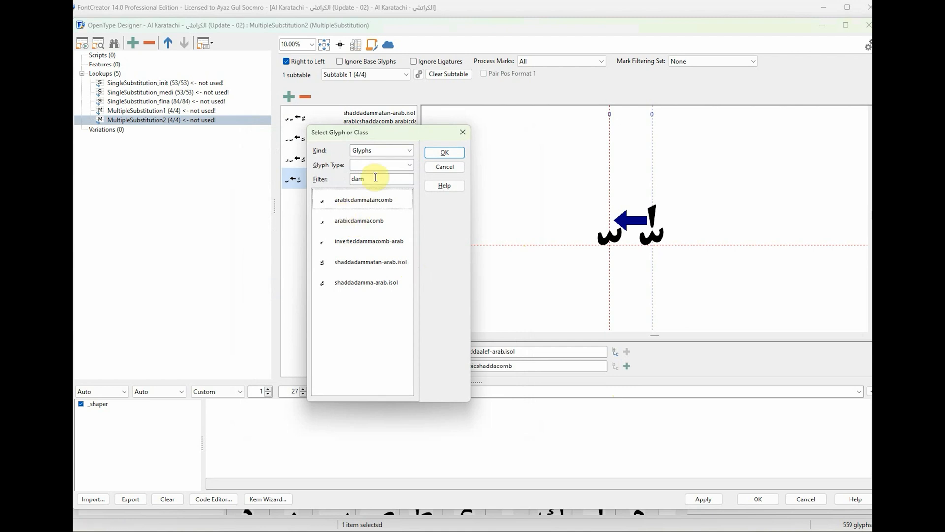
drag(374, 179, 303, 181)
text(smal)
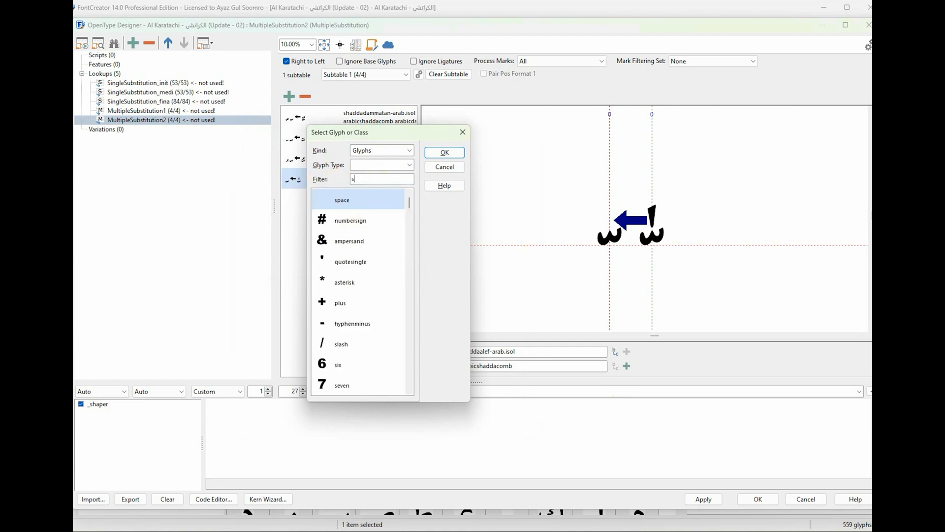
key(BackSpace)
key(BackSpace)
key(BackSpace)
key(BackSpace)
text(ale)
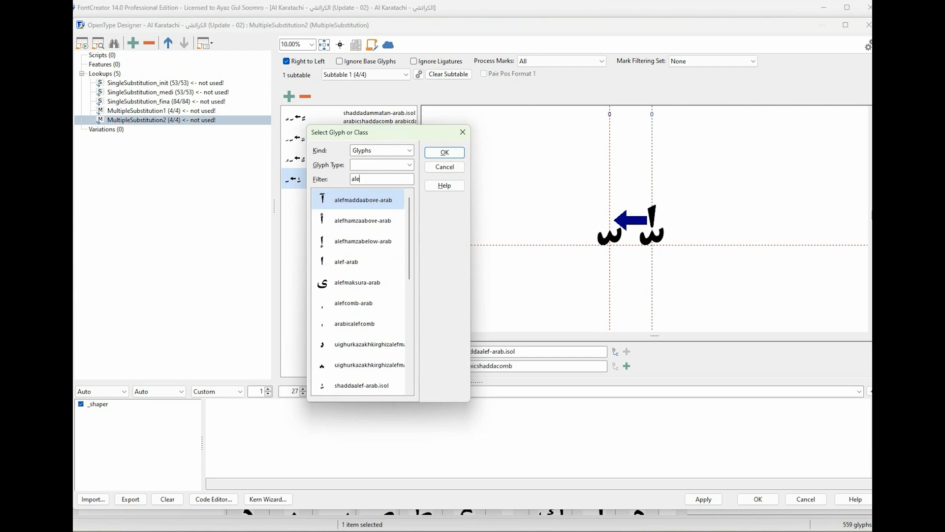
click(363, 303)
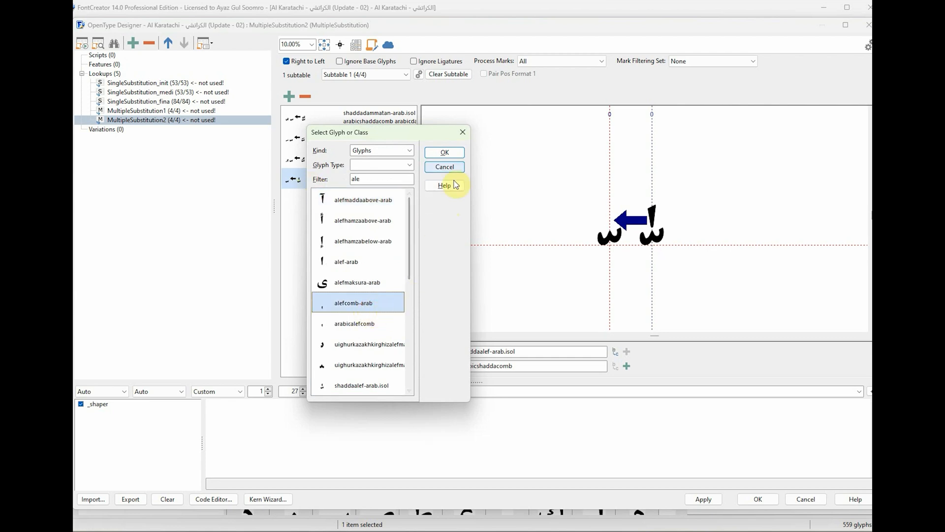
click(444, 153)
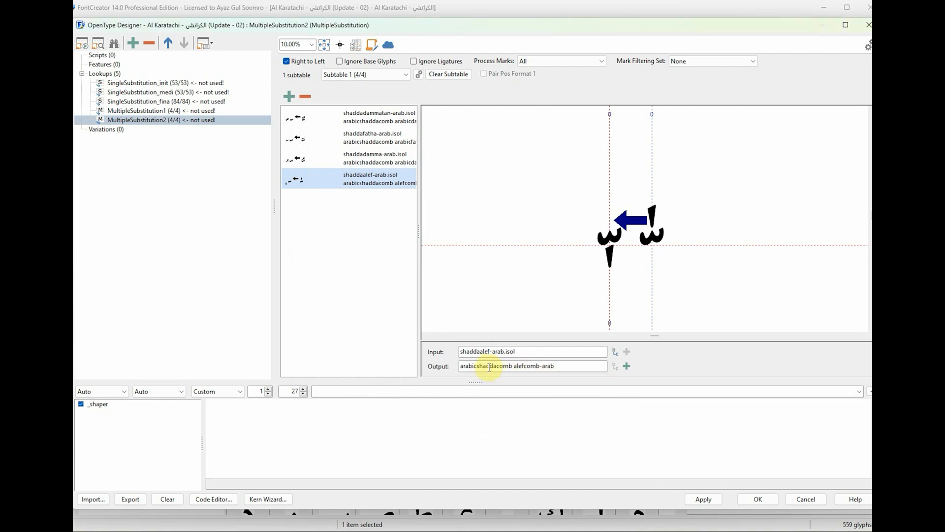
Remove alefcomb-arab from the output of the shaddaalef-arab.isol substitution and delete that substitution
drag(514, 366, 570, 366)
key(BackSpace)
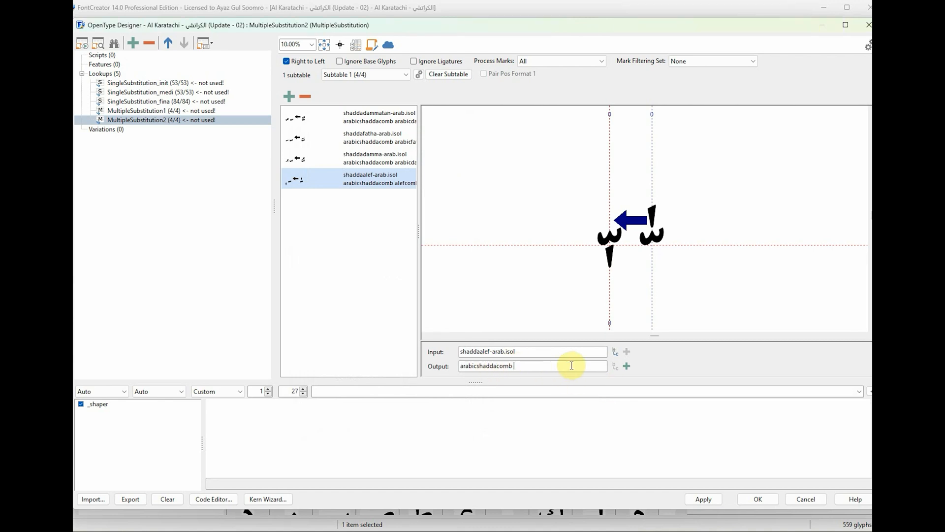
click(373, 212)
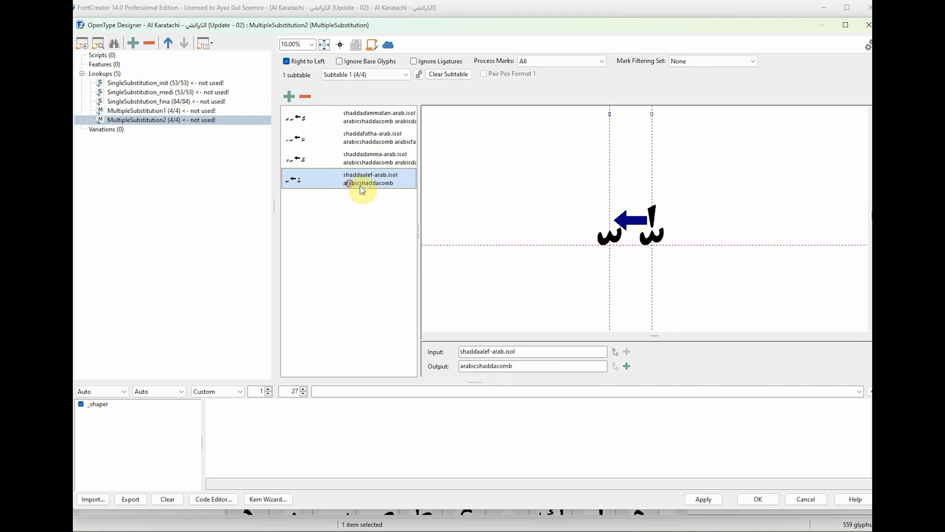
click(303, 97)
Recreate the substitution from shaddaalef-arab.isol to arabicshaddacomb in the second multiple substitution lookup
click(290, 96)
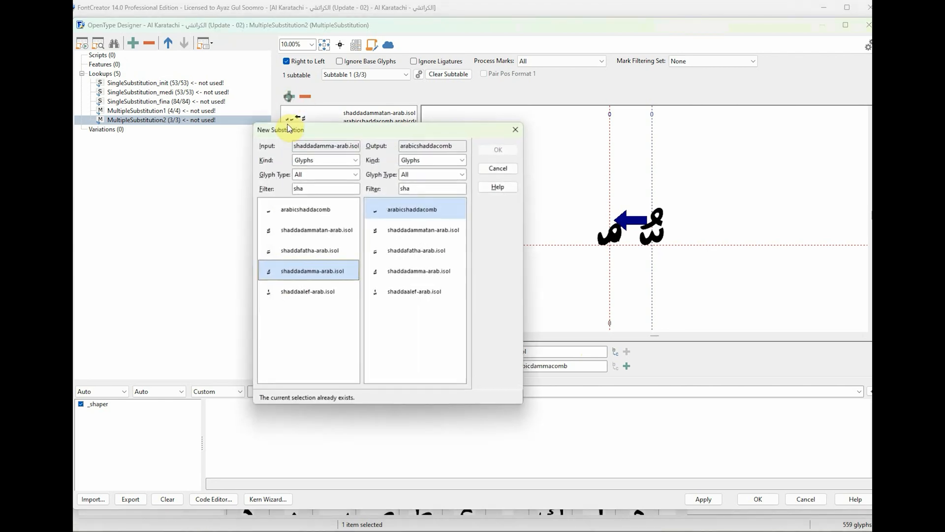
click(297, 291)
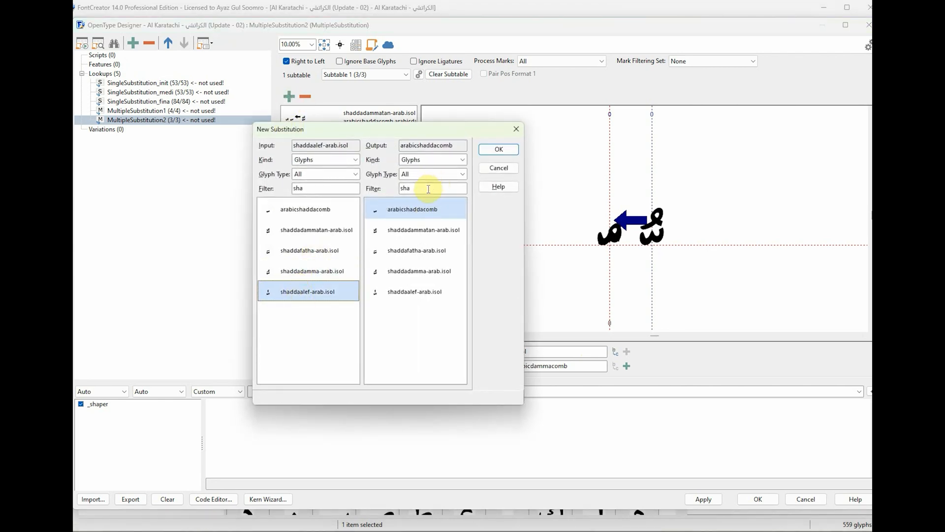
click(429, 211)
click(498, 150)
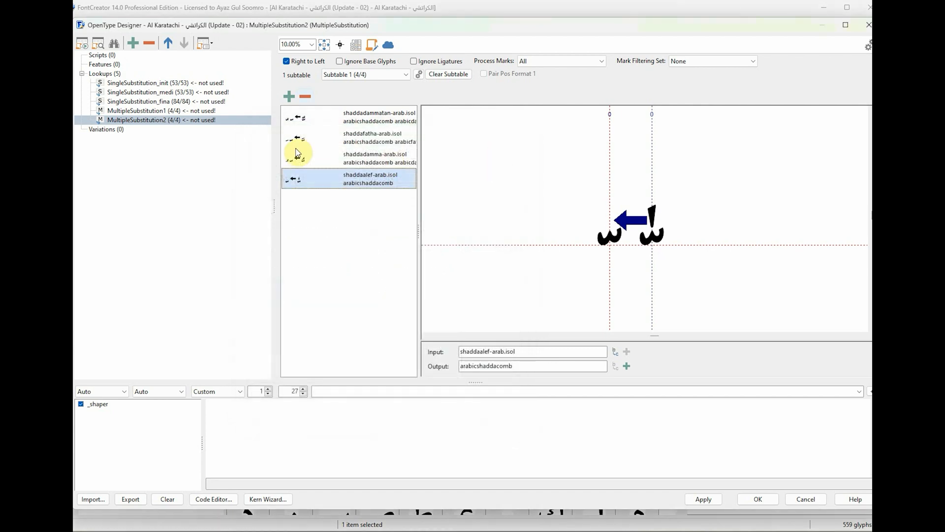
Append arabicalefcomb as the second output glyph of the shaddaalef-arab.isol substitution and apply the changes
click(626, 365)
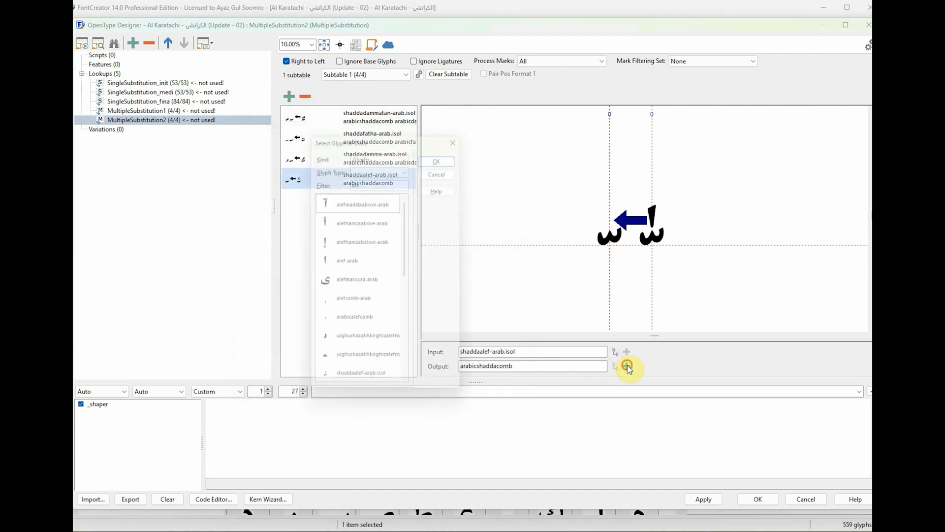
click(354, 327)
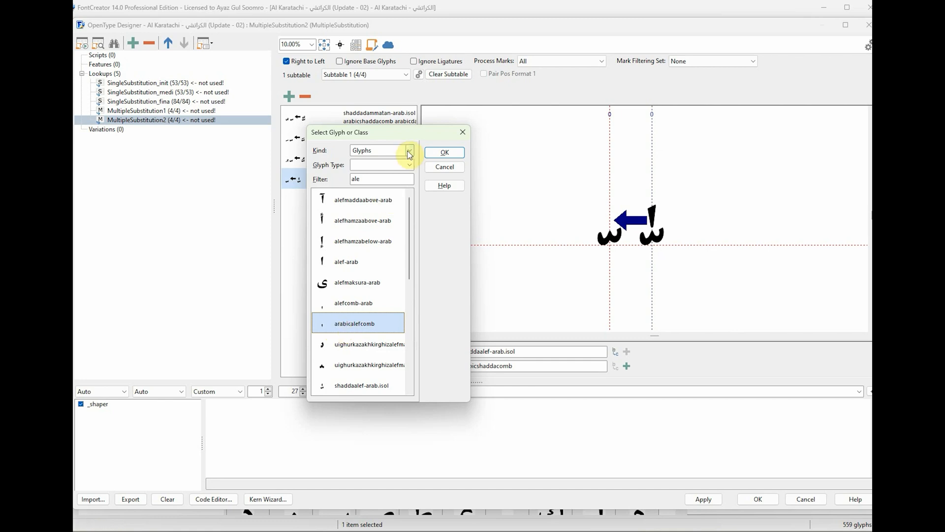
click(458, 152)
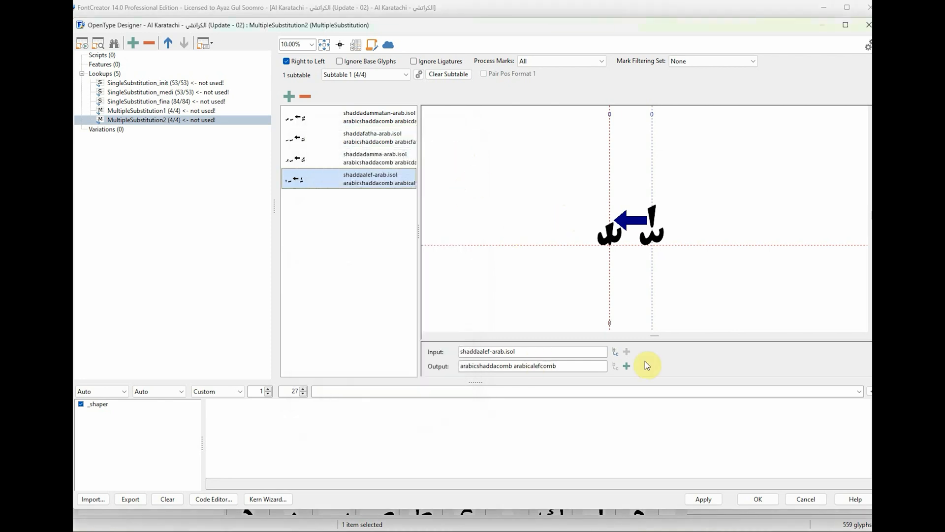
click(703, 498)
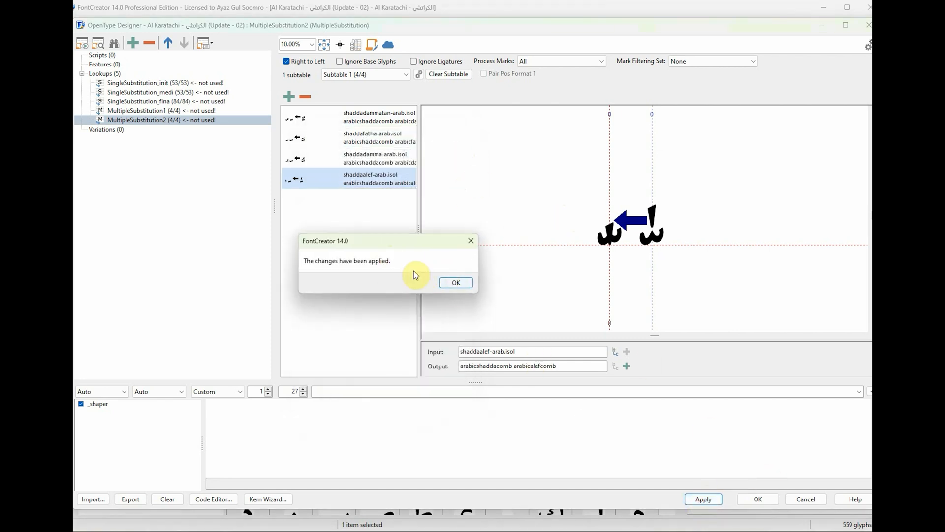
click(450, 281)
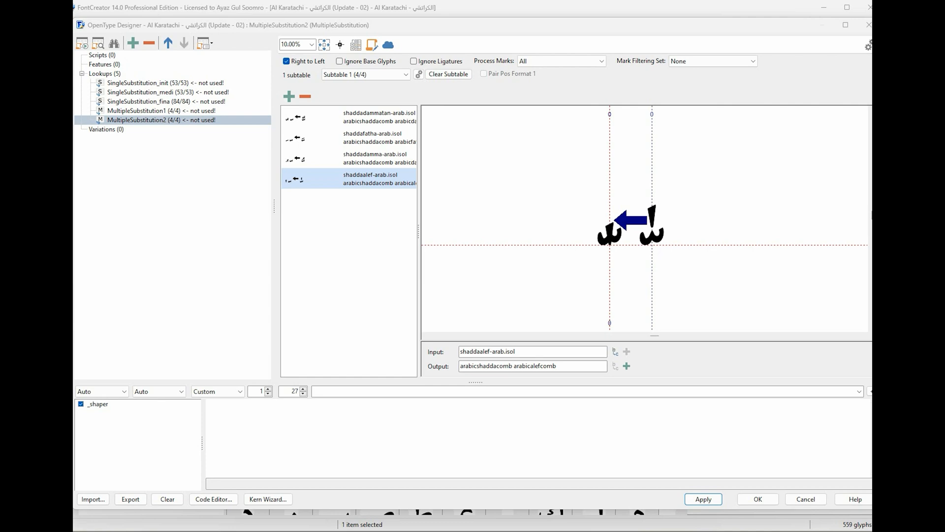
Add a ligature substitution lookup, set its direction to right to left, and apply the changes
click(108, 75)
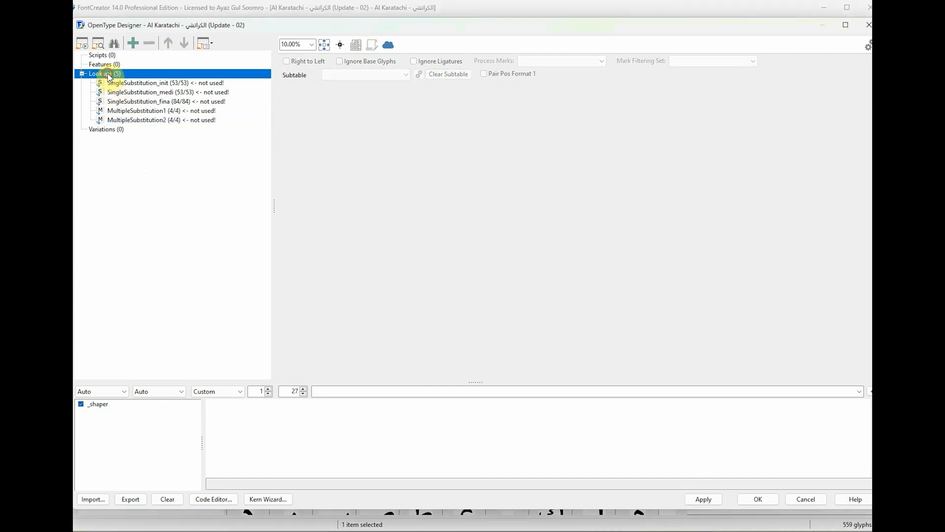
click(133, 44)
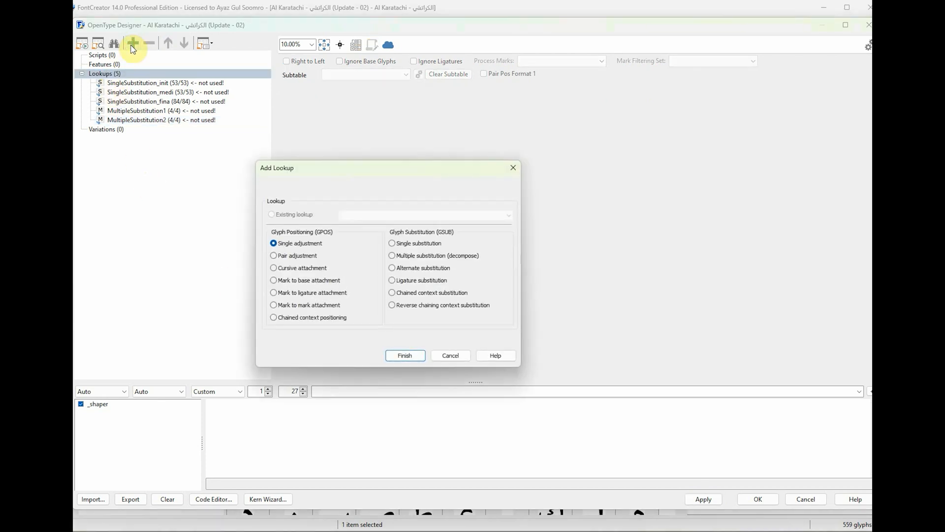
click(425, 281)
click(405, 355)
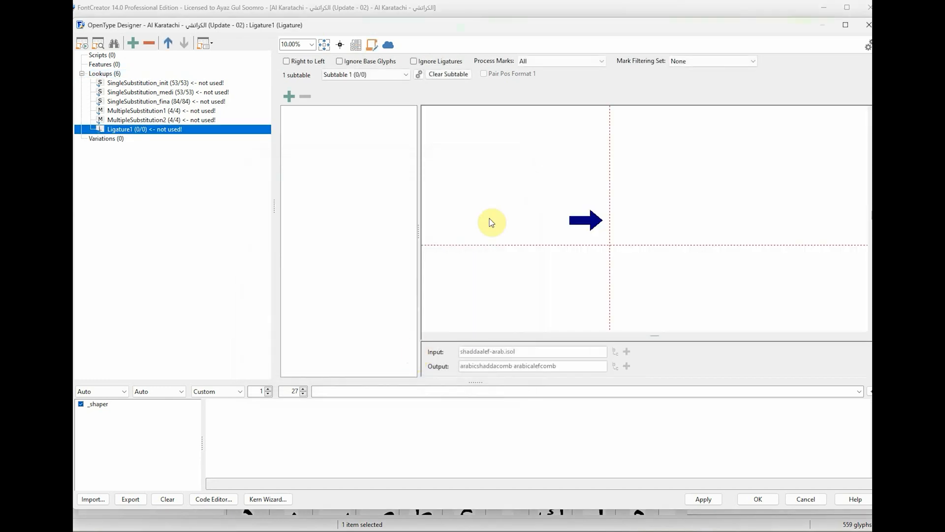
click(286, 61)
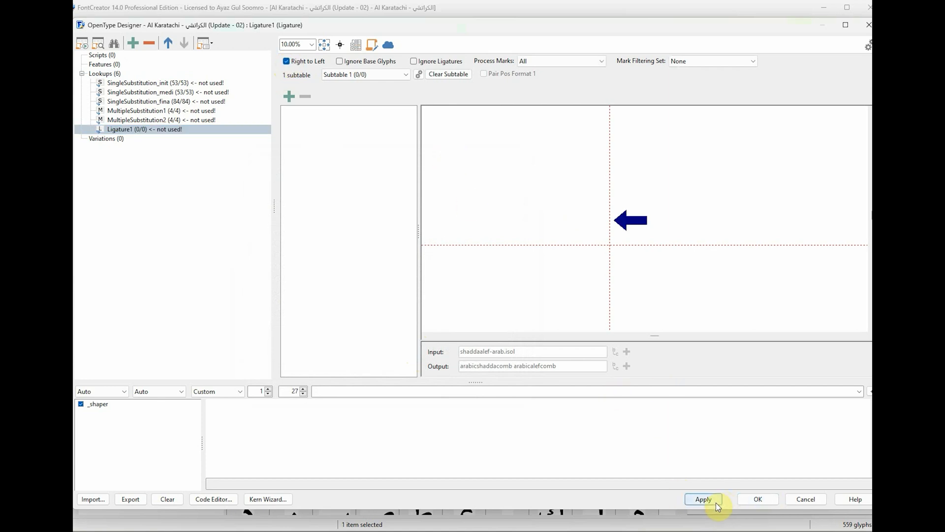
click(703, 498)
click(454, 282)
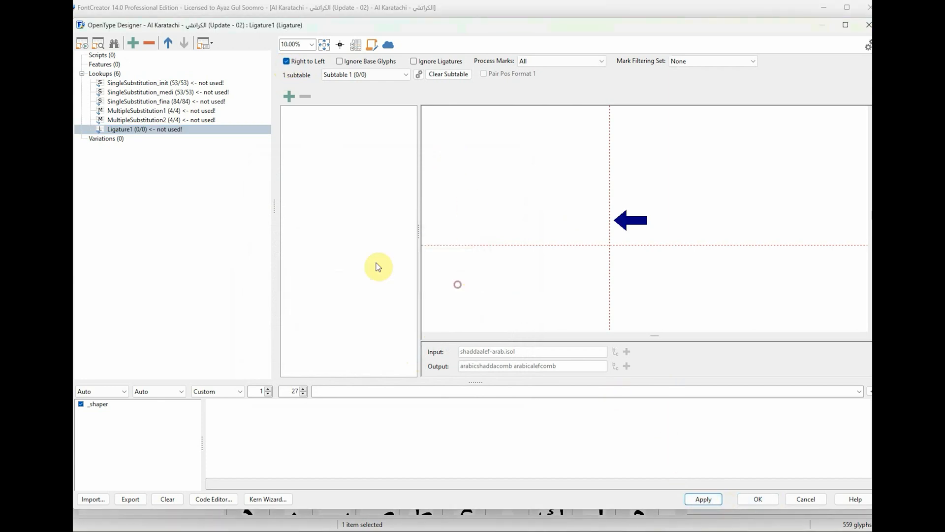
Start a new substitution in the ligature lookup and choose lamalefmaddaabove-arab.isol as its output glyph, filtering by "lam"
click(289, 96)
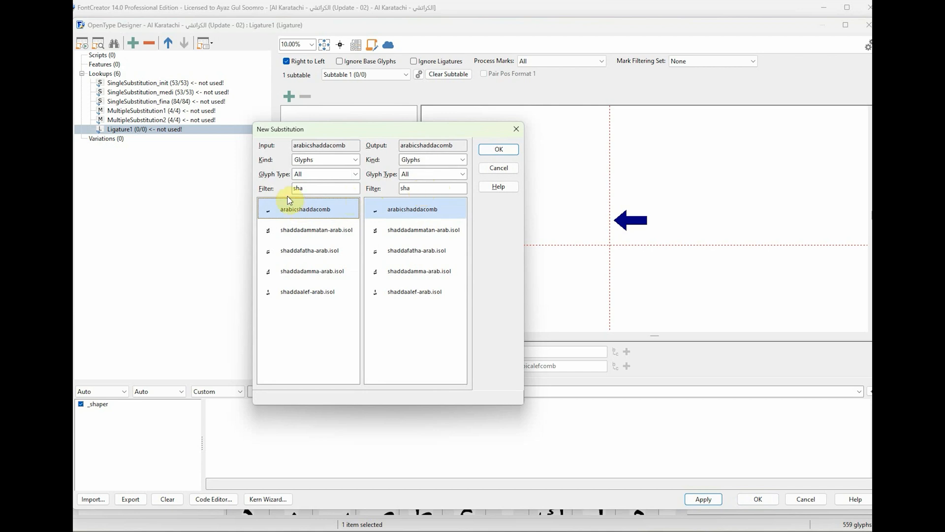
click(418, 189)
drag(417, 189, 366, 196)
text(lam)
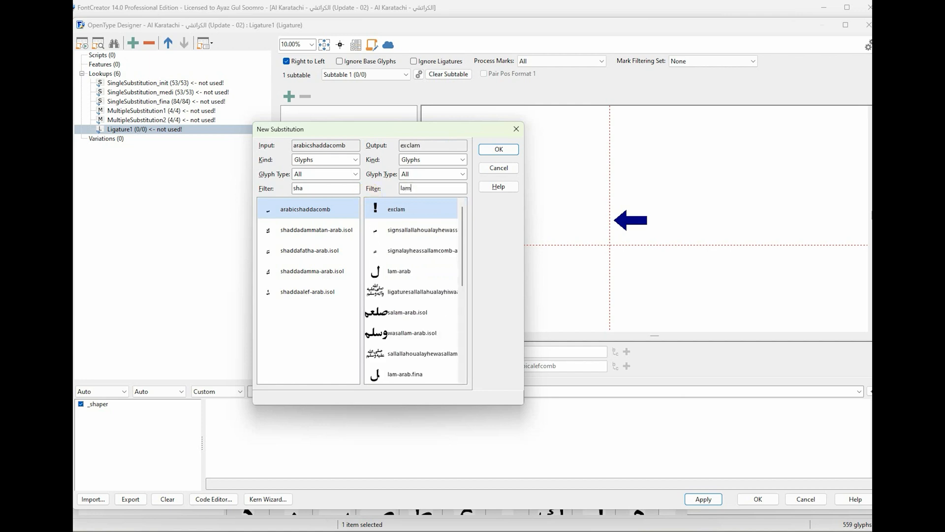
drag(461, 219, 474, 286)
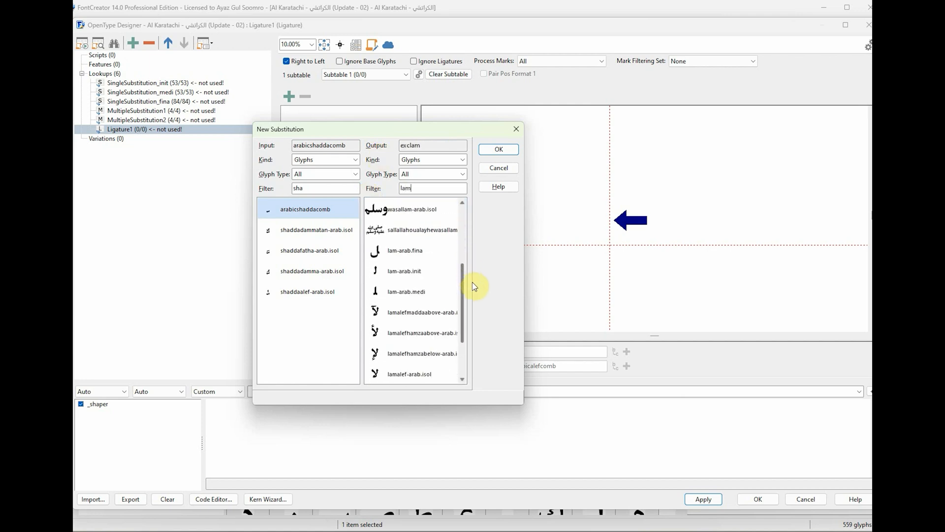
click(412, 312)
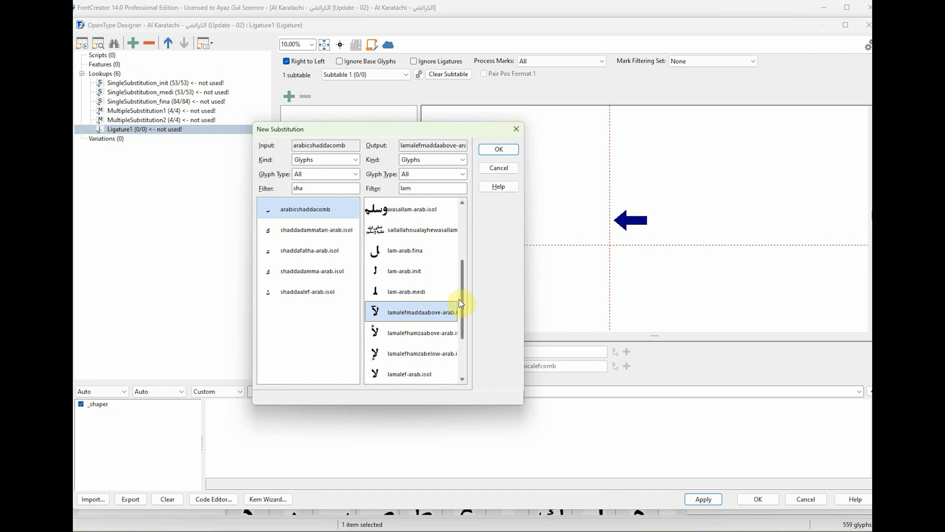
drag(312, 188, 258, 194)
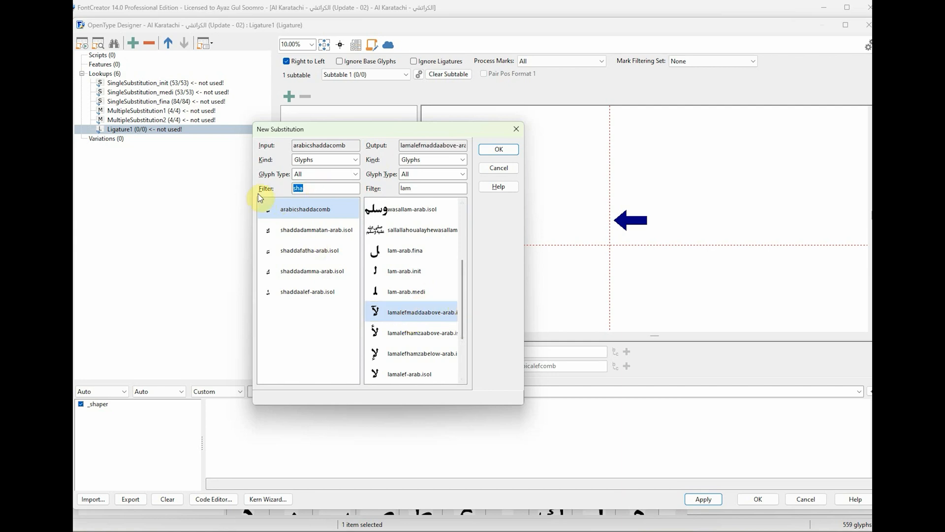
text(la)
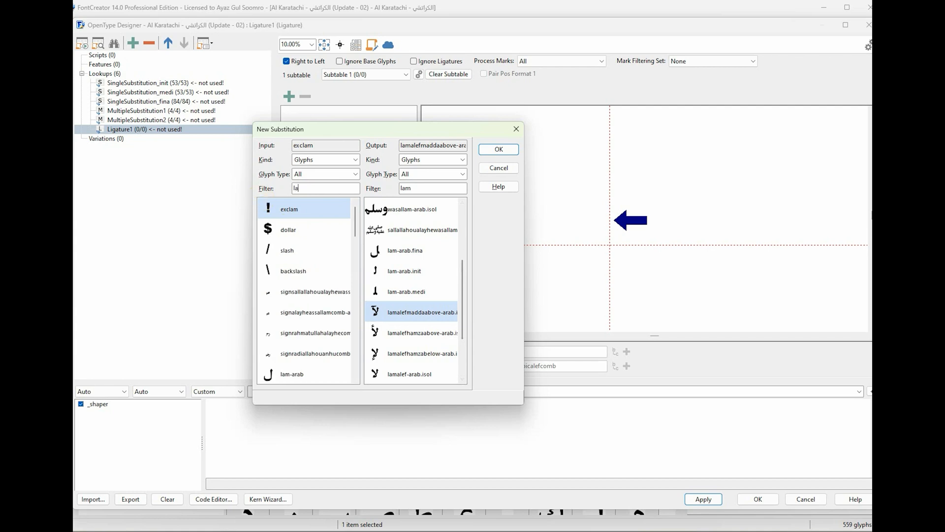
key(BackSpace)
key(BackSpace)
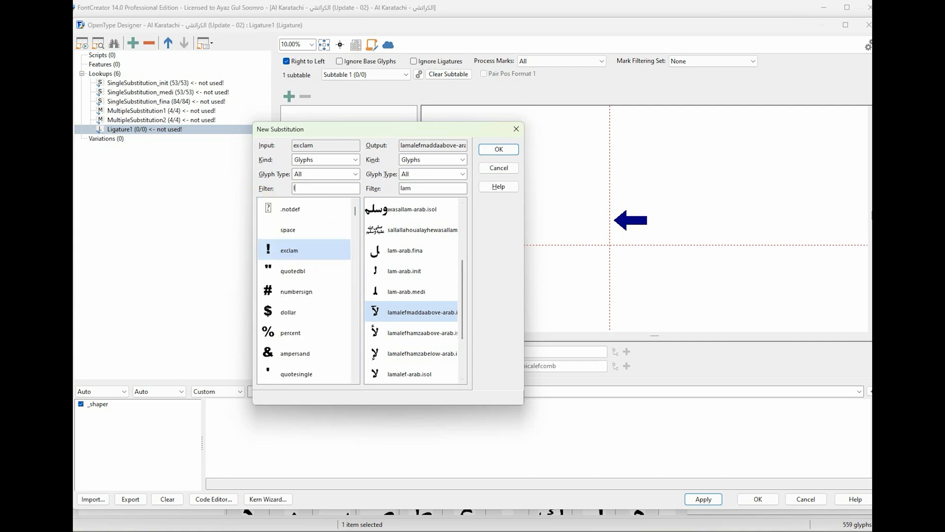
text(lam.)
key(BackSpace)
key(BackSpace)
key(BackSpace)
key(BackSpace)
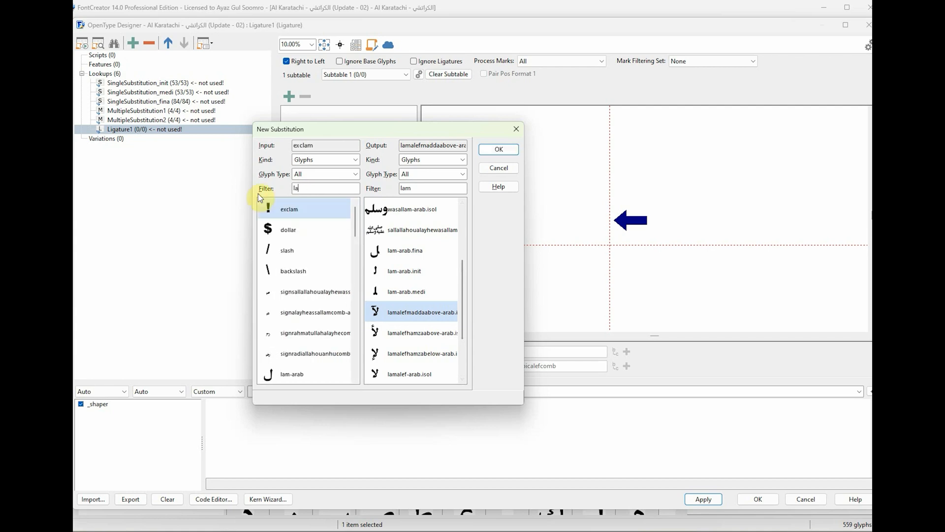
text(.init)
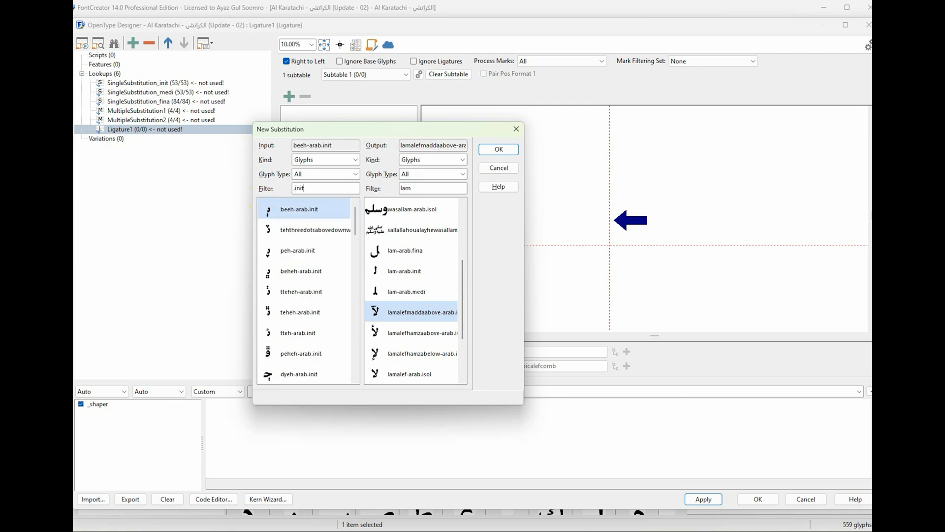
Filter the input glyphs by "lam", choose lam-arab.init as the input, and create the substitution to lamalefmaddaabove-arab.isol
double_click(313, 188)
text(lam)
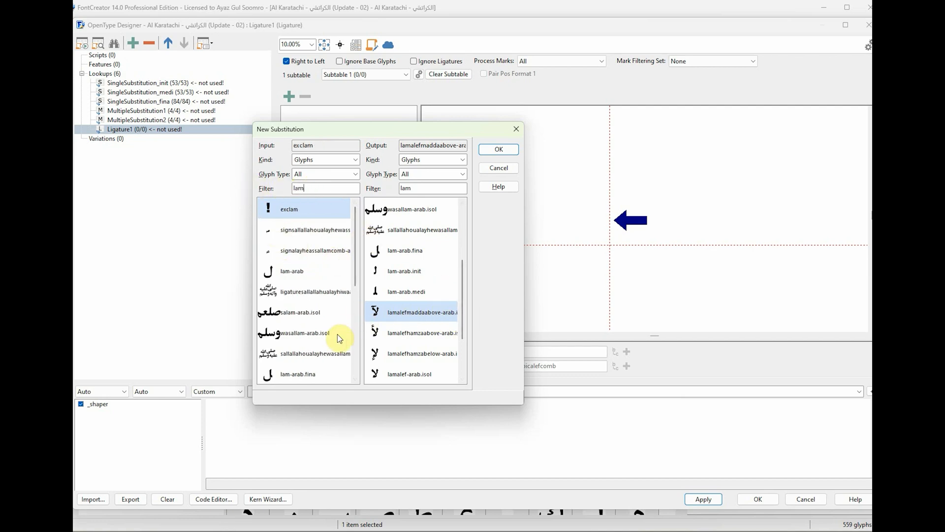
scroll(357, 263, down, 3)
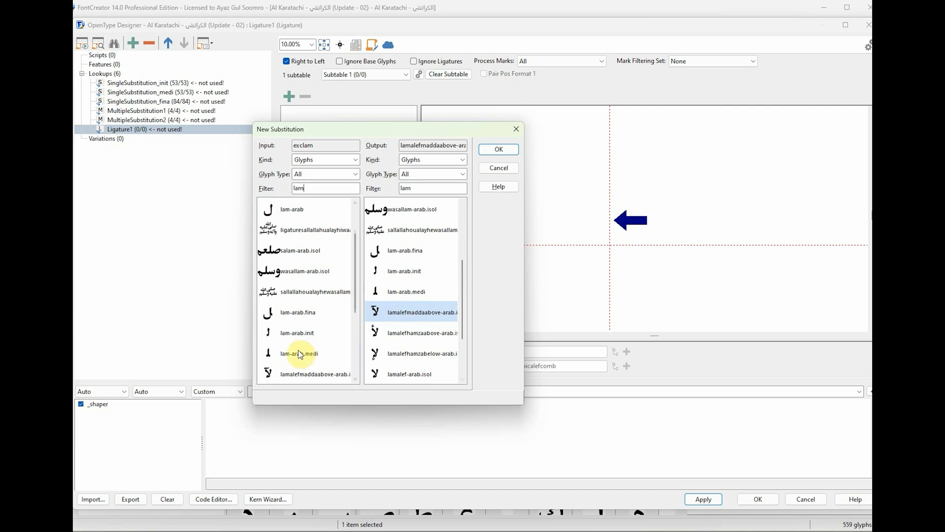
click(298, 335)
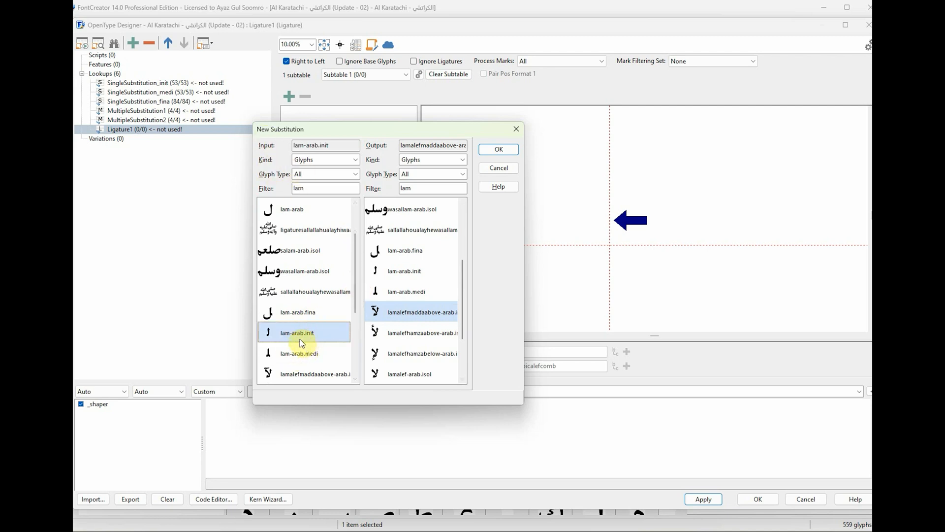
click(389, 317)
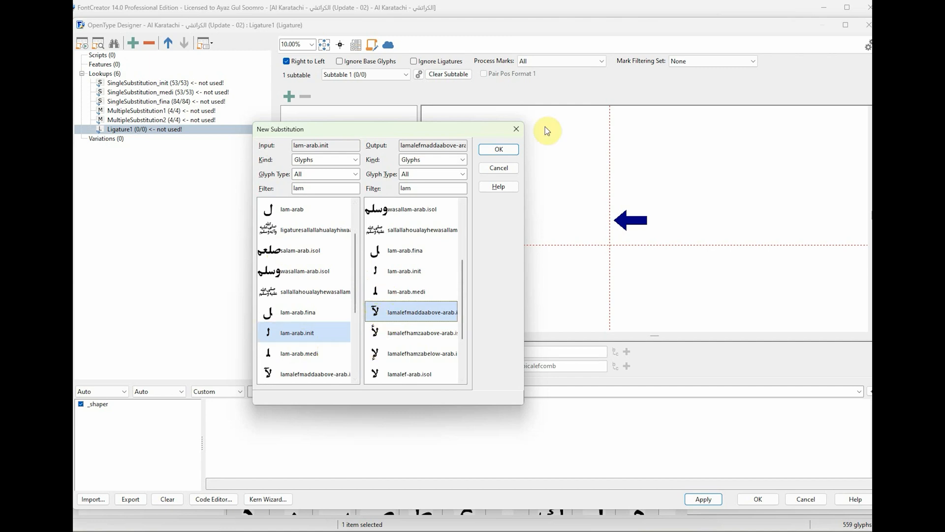
click(499, 149)
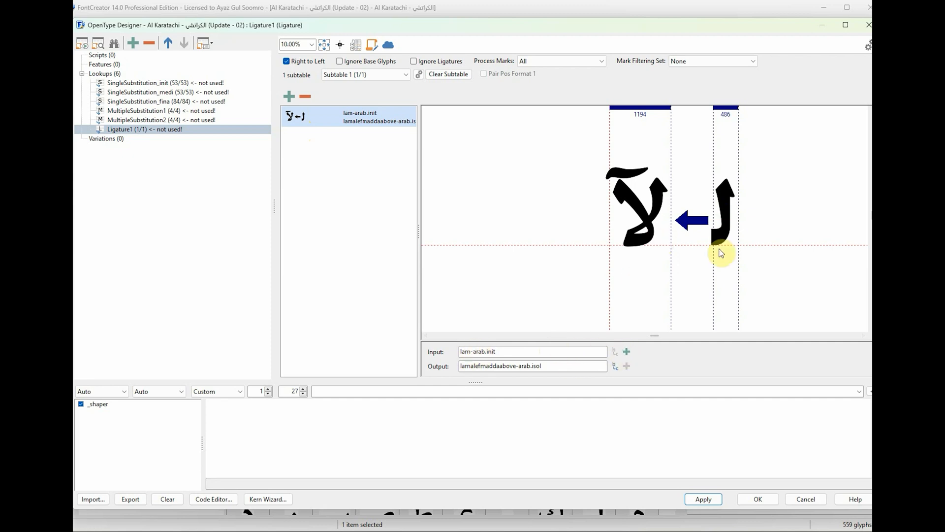
Append alefmaddaabove-arab.fina as the second input glyph of the lamalefmaddaabove-arab.isol ligature, filtering the glyphs by "mad"
click(628, 351)
click(427, 153)
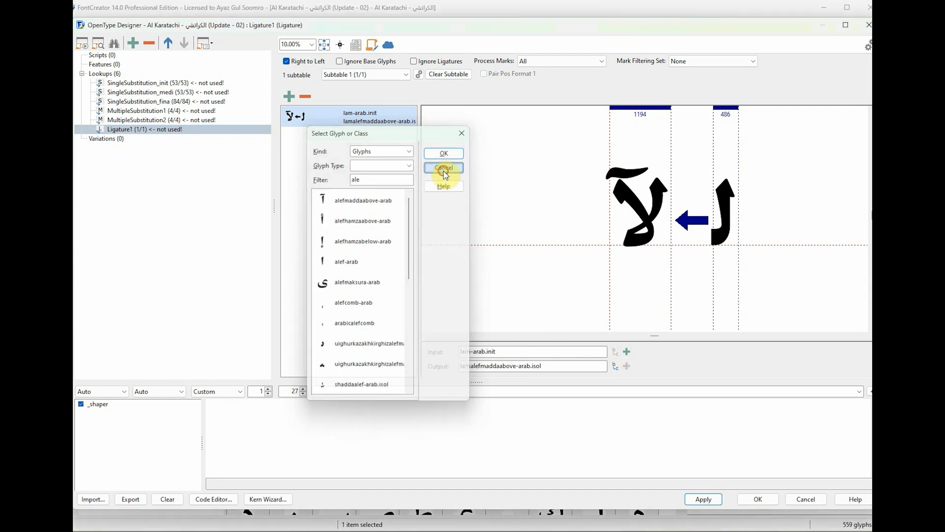
click(627, 352)
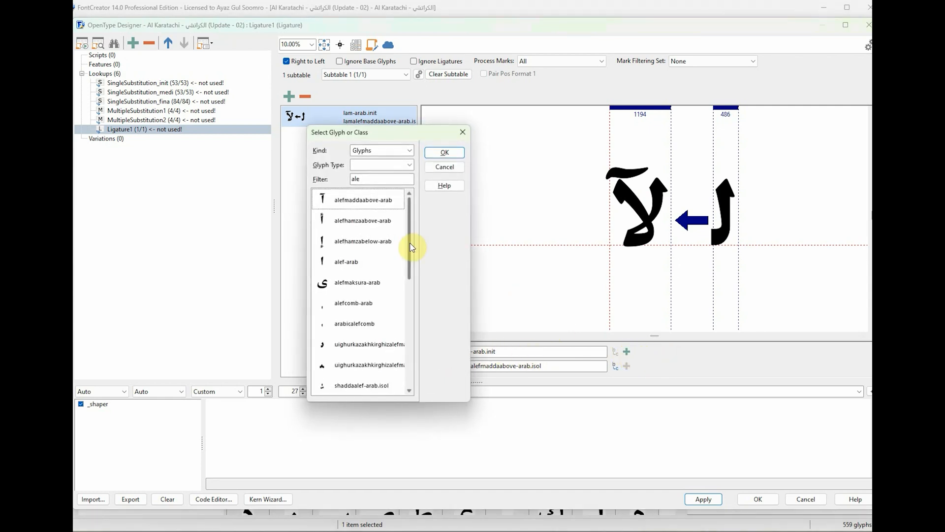
double_click(363, 179)
text(mad)
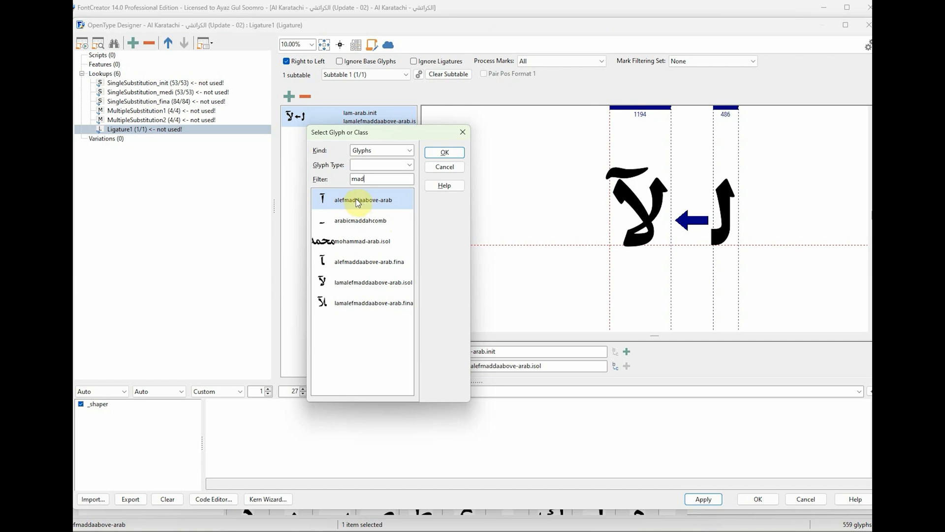
click(375, 261)
click(449, 153)
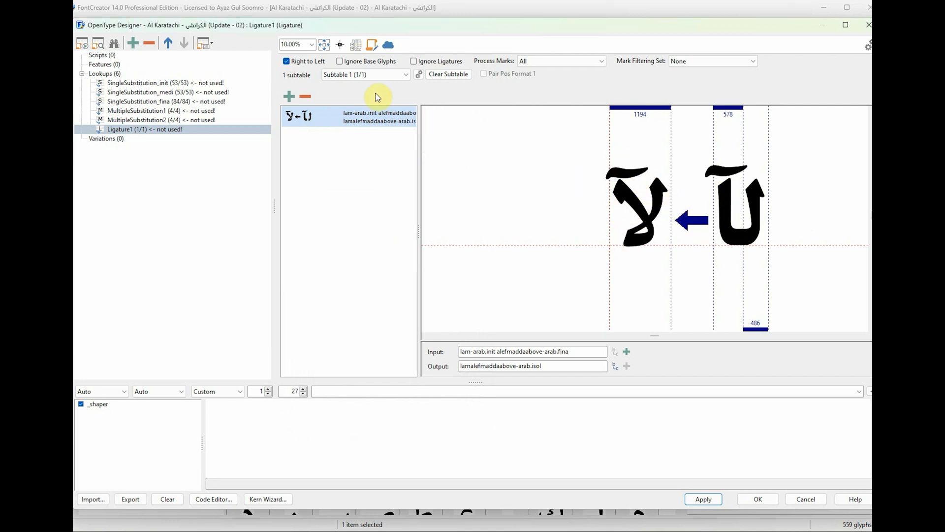
Add a ligature substitution with lam-arab.init as input and lamalefhamzaabove-arab.isol as output
click(289, 96)
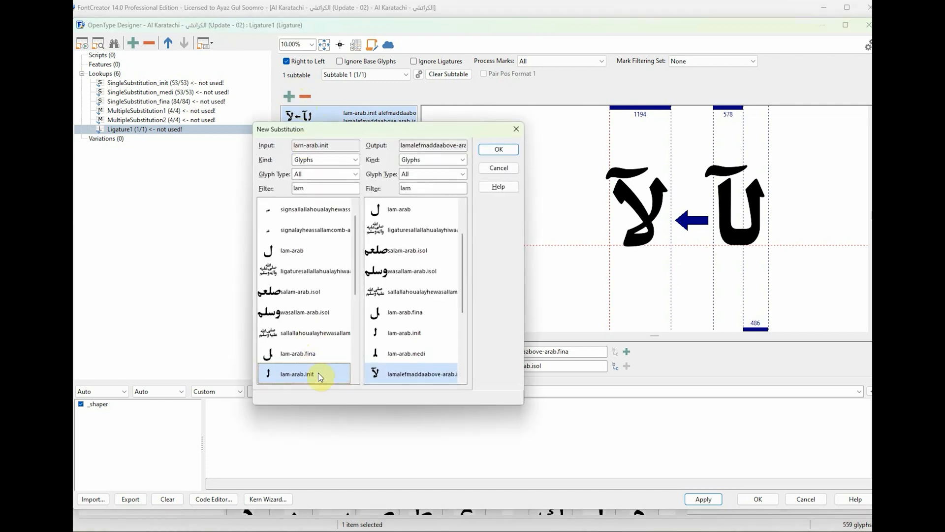
click(463, 379)
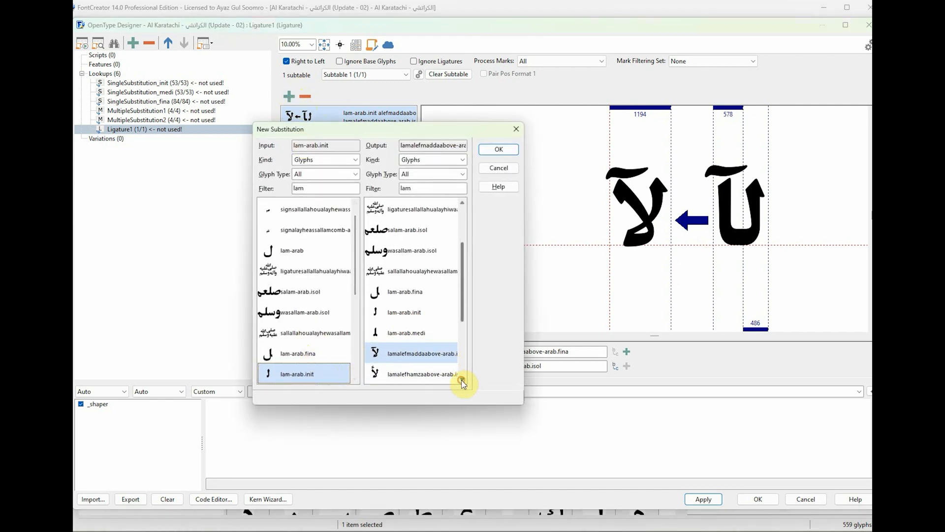
click(416, 374)
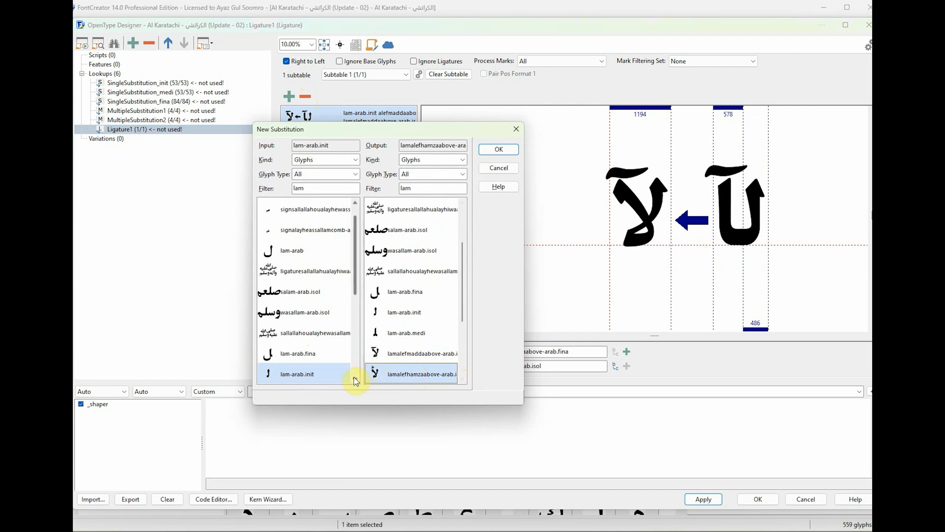
click(316, 380)
click(502, 153)
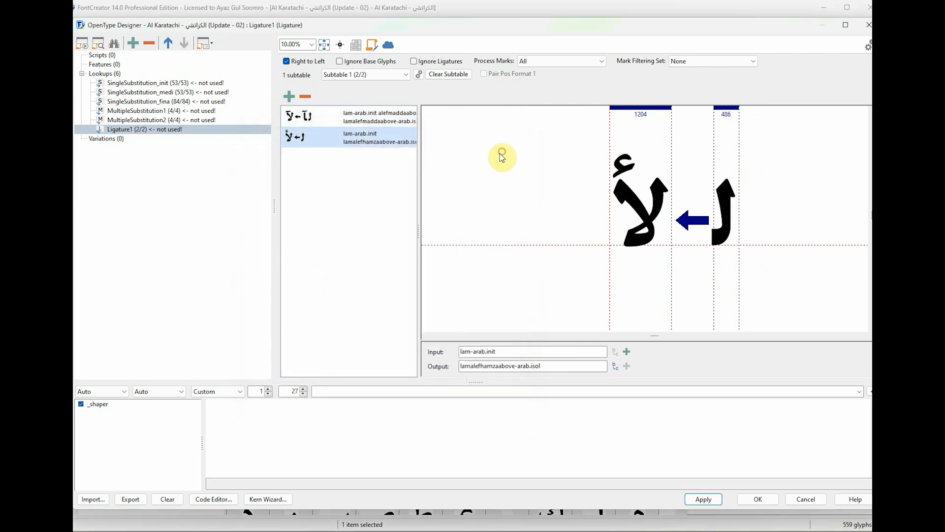
Append alefhamzaabove-arab.fina as the second input glyph of the lamalefhamzaabove-arab.isol ligature, filtering the glyphs by "ham"
click(627, 351)
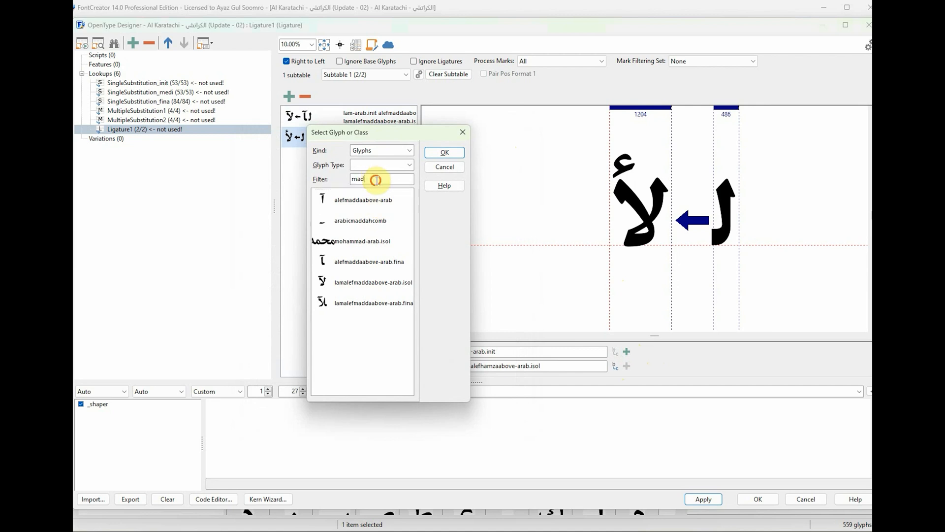
drag(377, 180, 333, 182)
text(ham)
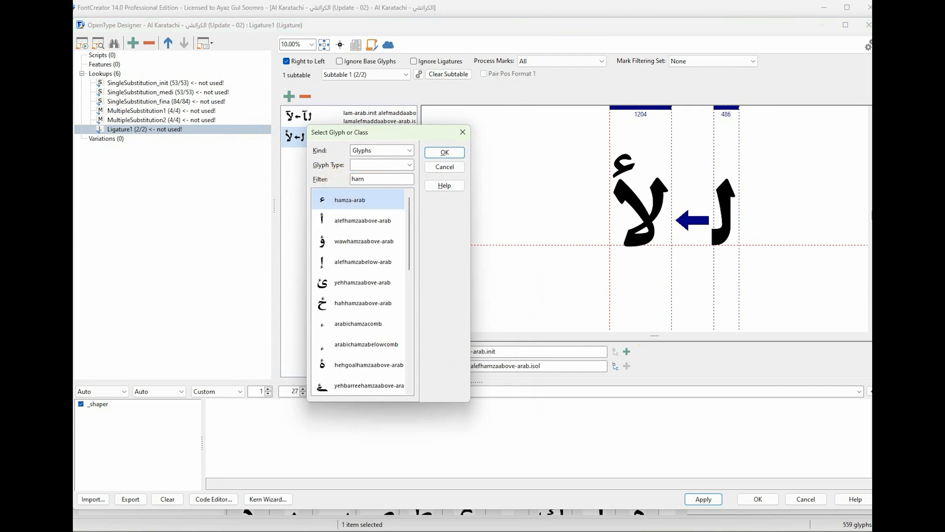
scroll(408, 224, down, 2)
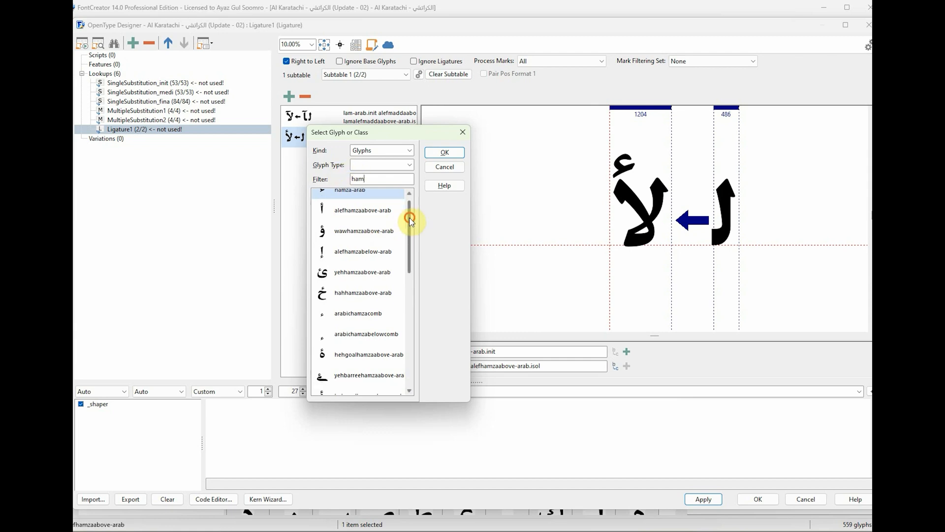
scroll(416, 261, down, 1)
click(363, 323)
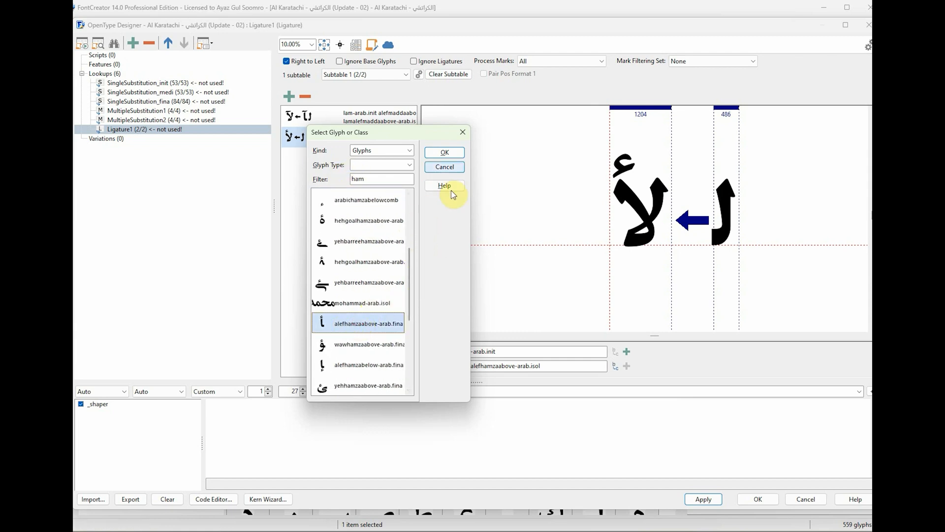
click(450, 154)
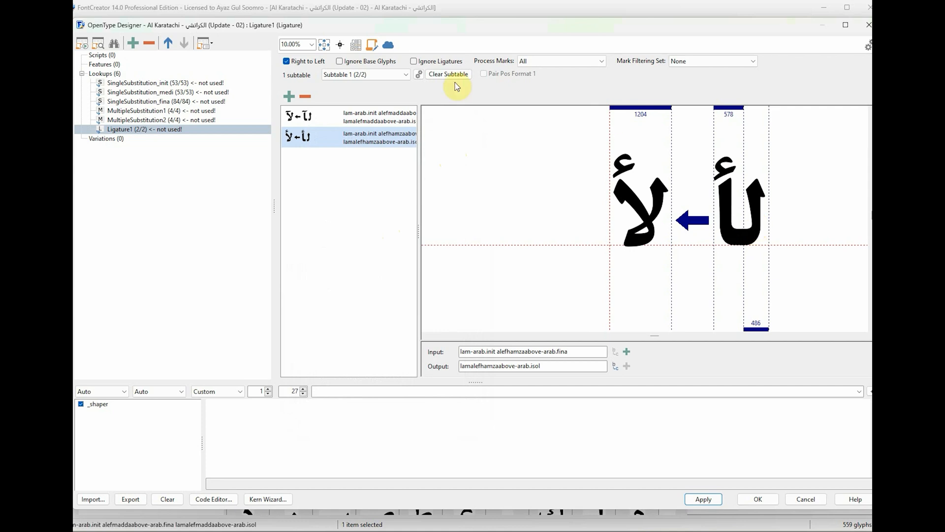
Add a ligature substitution with lam-arab.init as input and lamalefhamzabelow-arab.isol as output
click(289, 96)
click(460, 379)
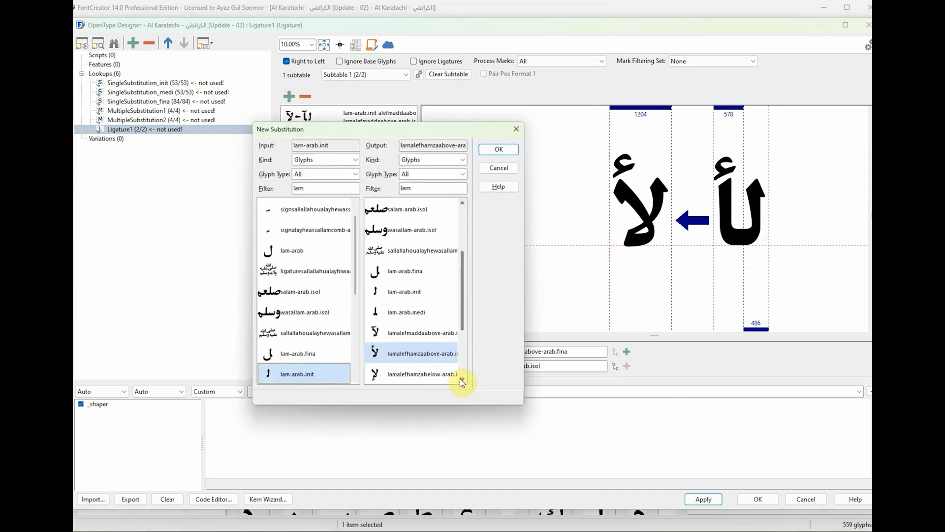
click(424, 377)
click(329, 377)
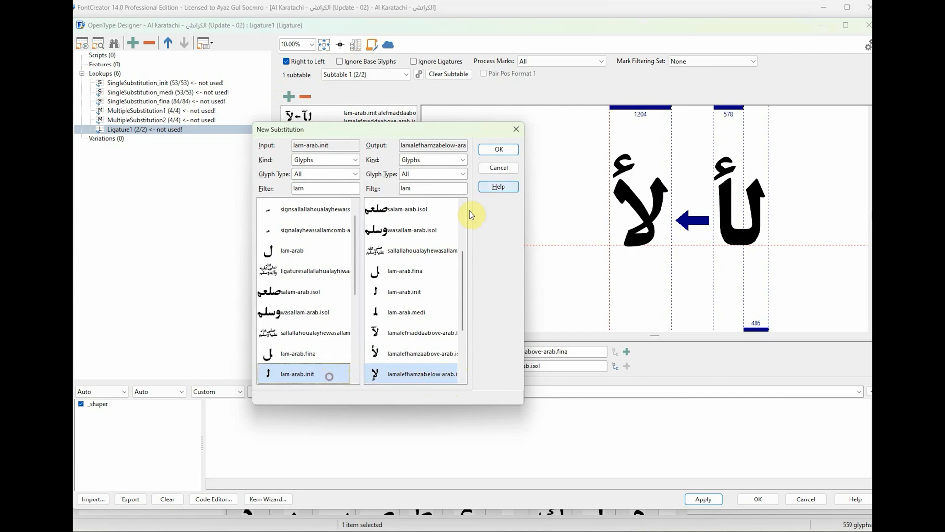
click(499, 150)
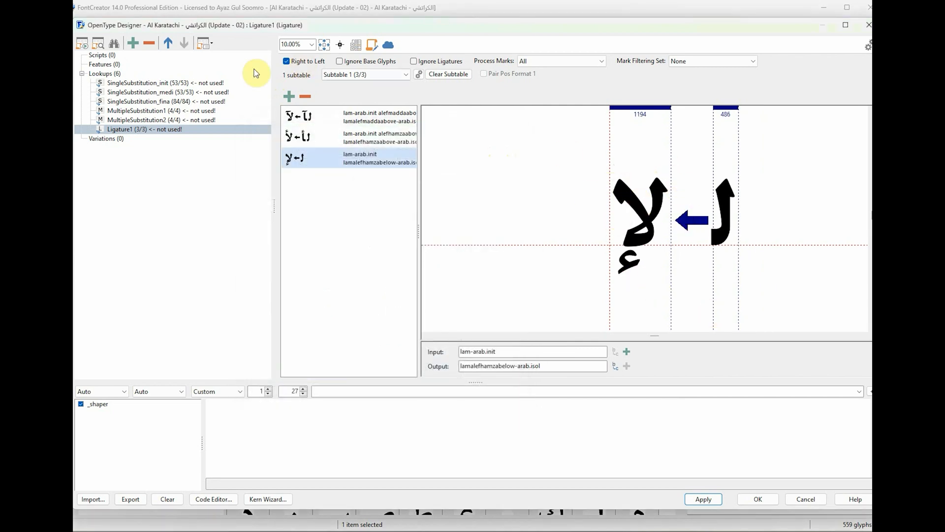
Append alefhamzabelow-arab.fina as the second input glyph of the lamalefhamzabelow-arab.isol ligature
click(627, 352)
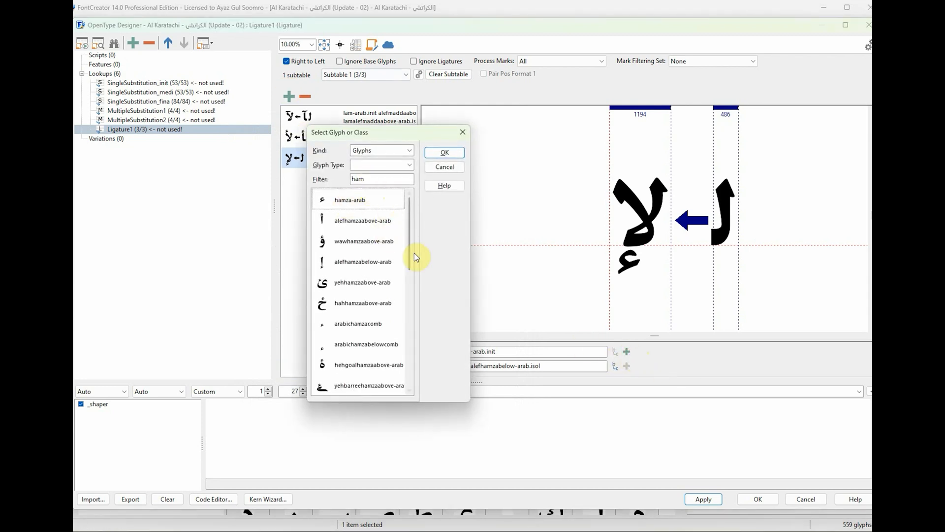
drag(410, 220, 412, 270)
click(352, 323)
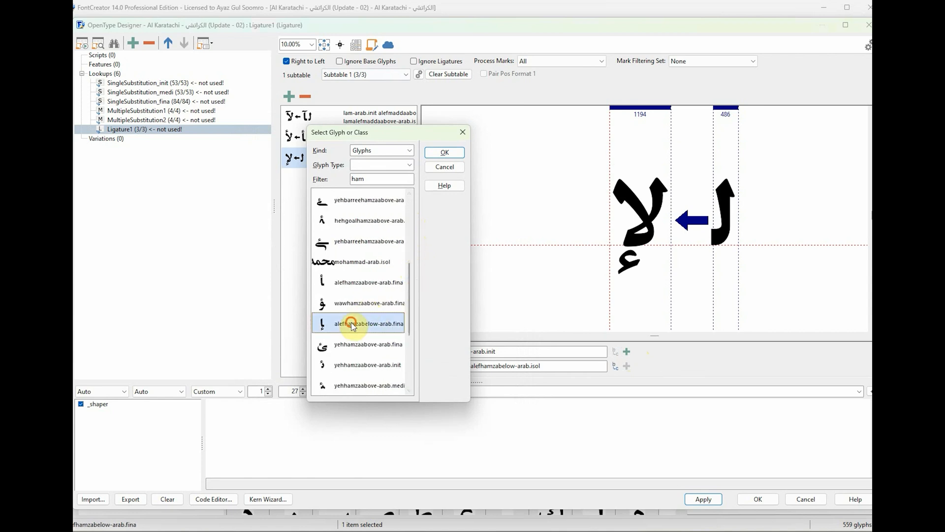
click(443, 153)
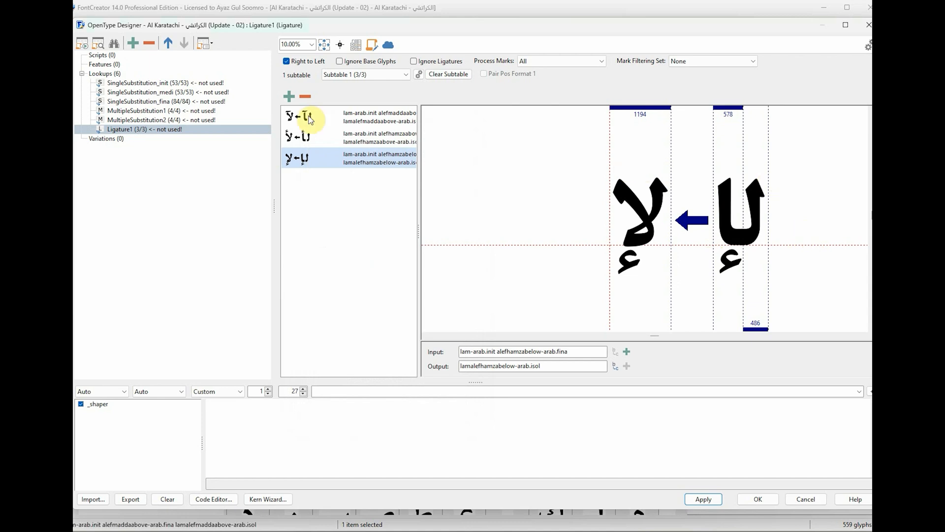
Add a ligature substitution with lam-arab.init as input and lamalefmaddaabove-arab.fina as output
click(289, 96)
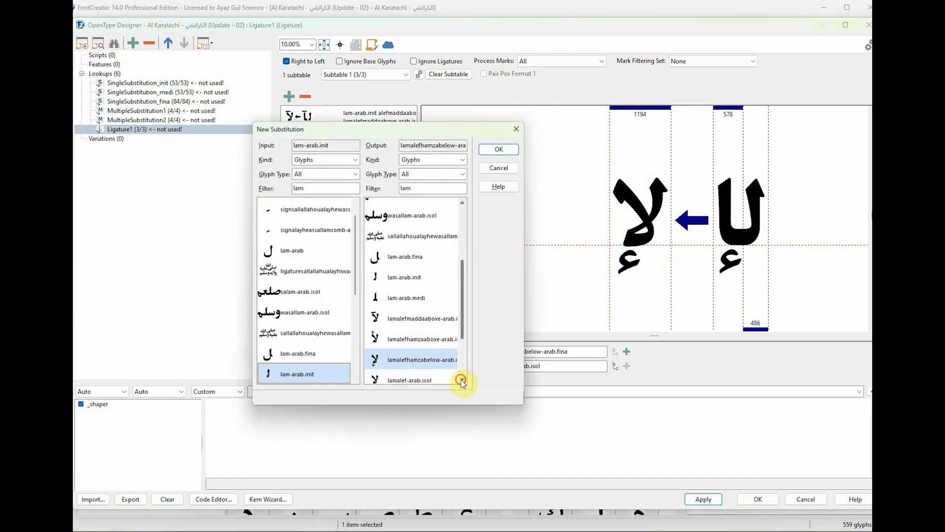
scroll(461, 364, down, 2)
scroll(461, 335, down, 1)
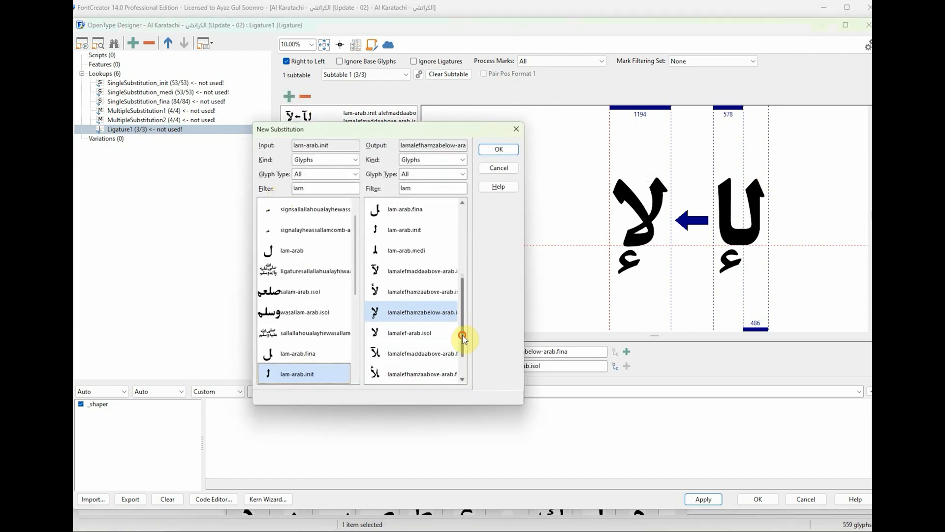
click(401, 355)
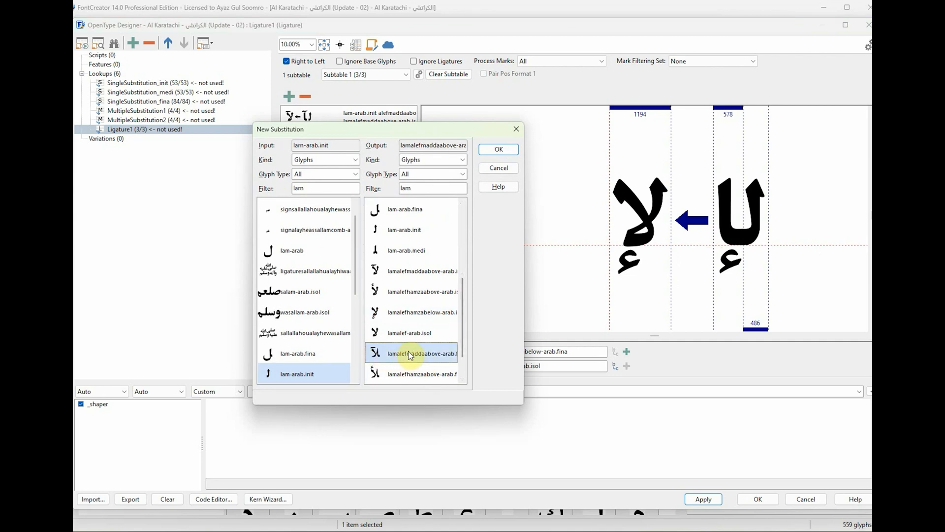
click(310, 374)
click(498, 149)
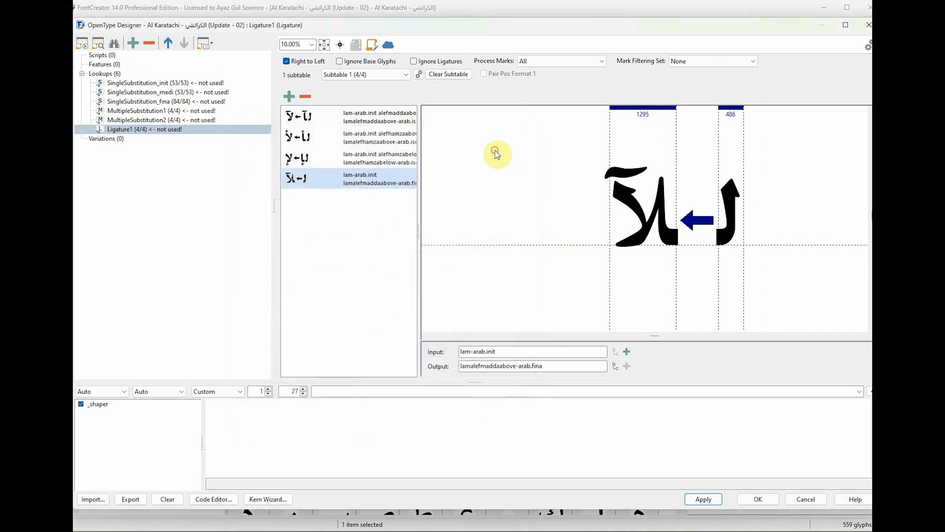
Append alef-arab.fina as the second input glyph of the lamalefmaddaabove-arab.fina ligature, filtering the glyphs by "alef"
click(627, 352)
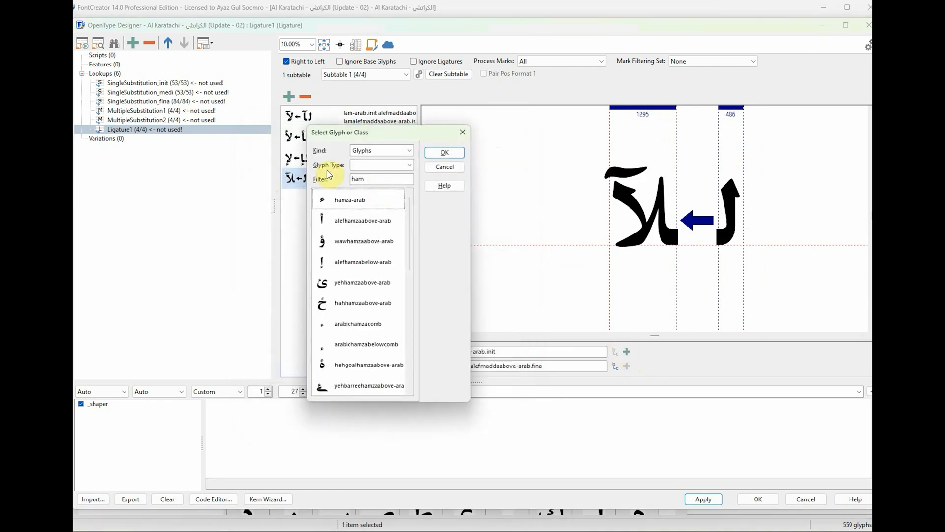
double_click(364, 179)
text(alef)
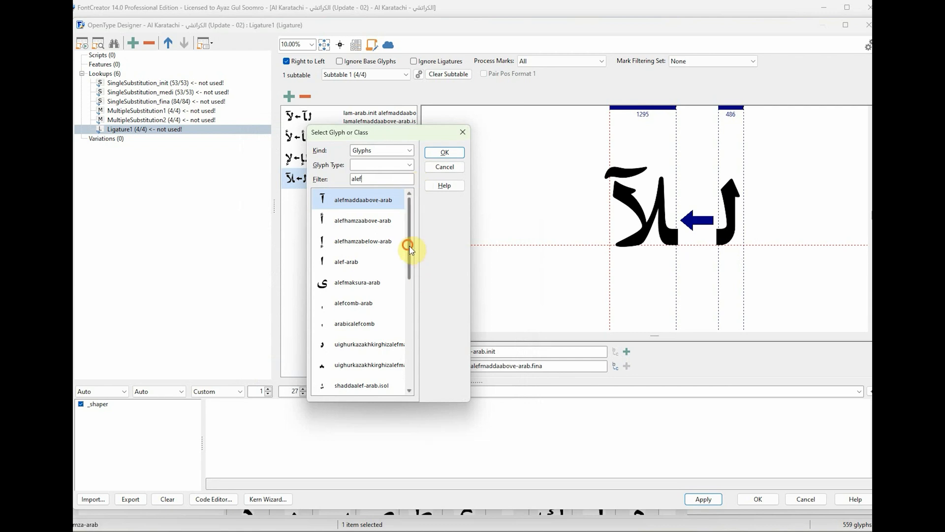
drag(410, 248, 409, 296)
click(345, 345)
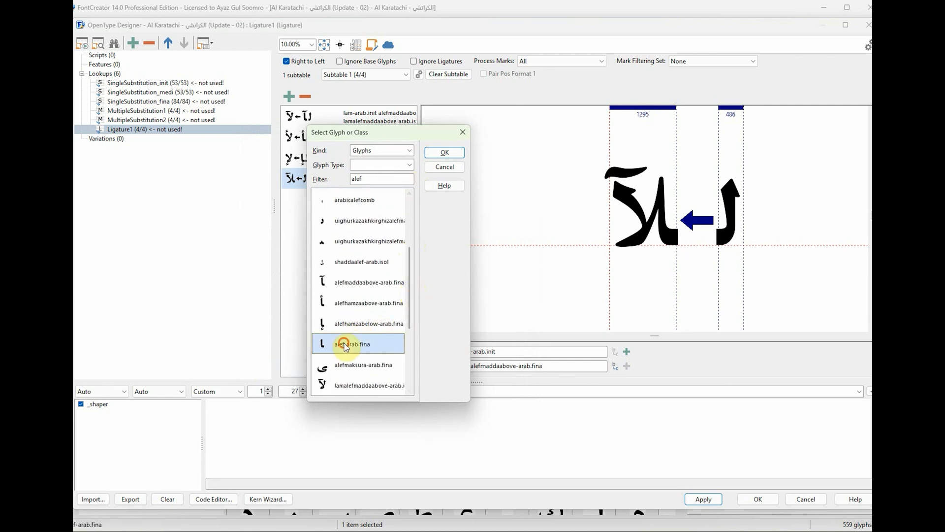
click(445, 152)
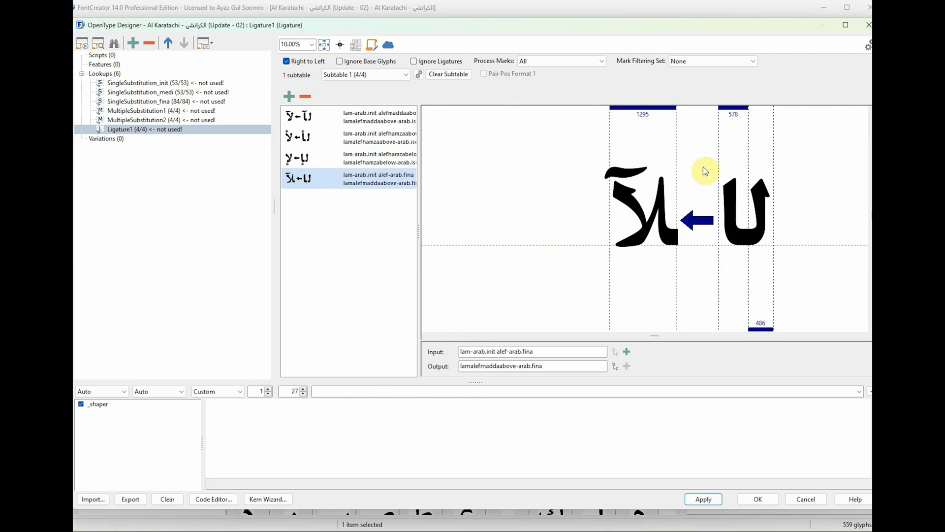
Delete the ligature substitution that turns lam-arab.init and alef-arab.fina into lamalefmaddaabove-arab.fina
click(367, 191)
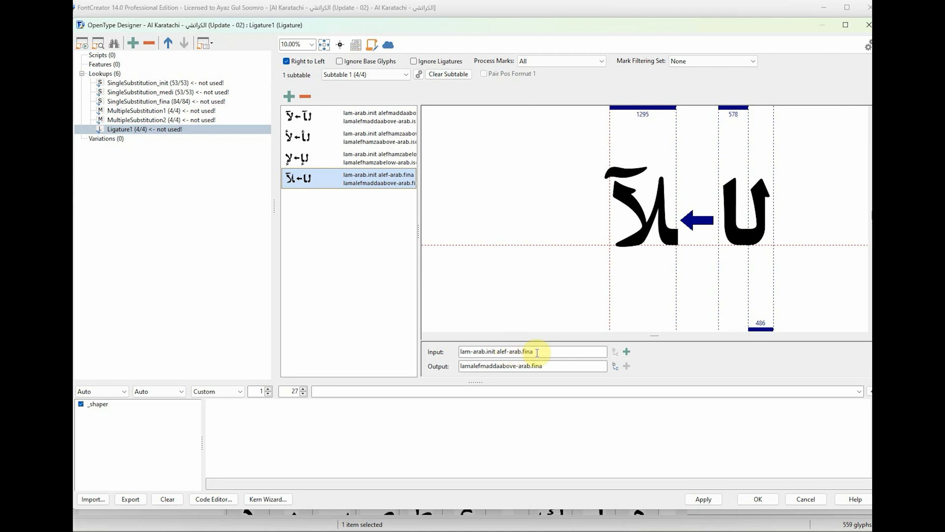
click(360, 184)
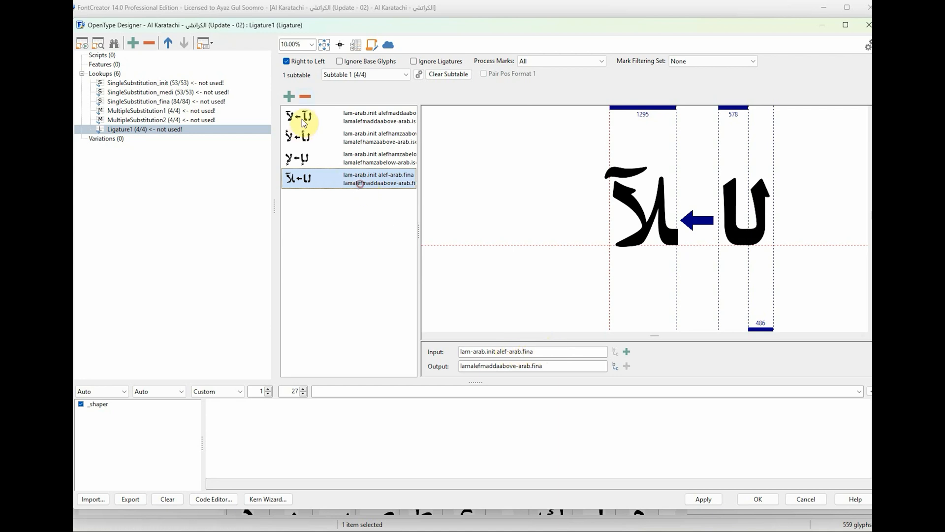
click(315, 158)
click(330, 185)
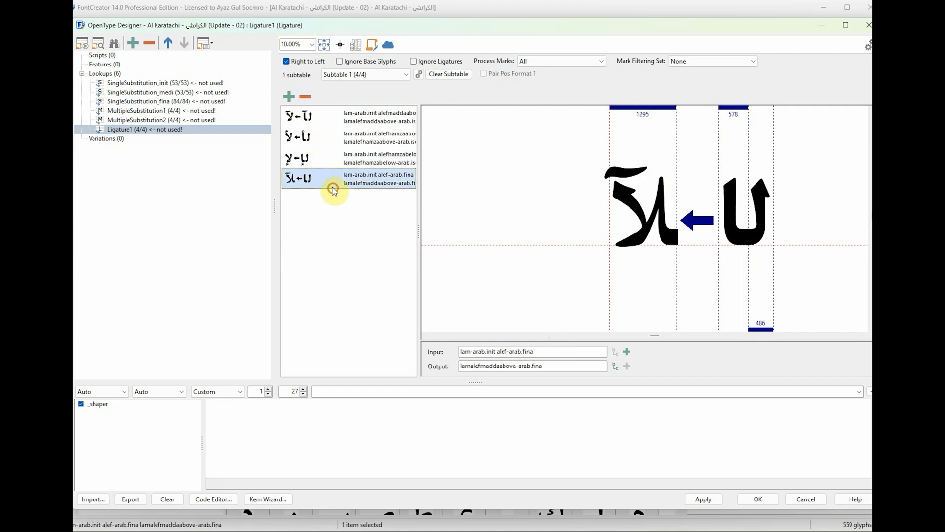
click(306, 98)
Add a ligature substitution with lam-arab.init as input and lamalef-arab.isol as output
click(290, 97)
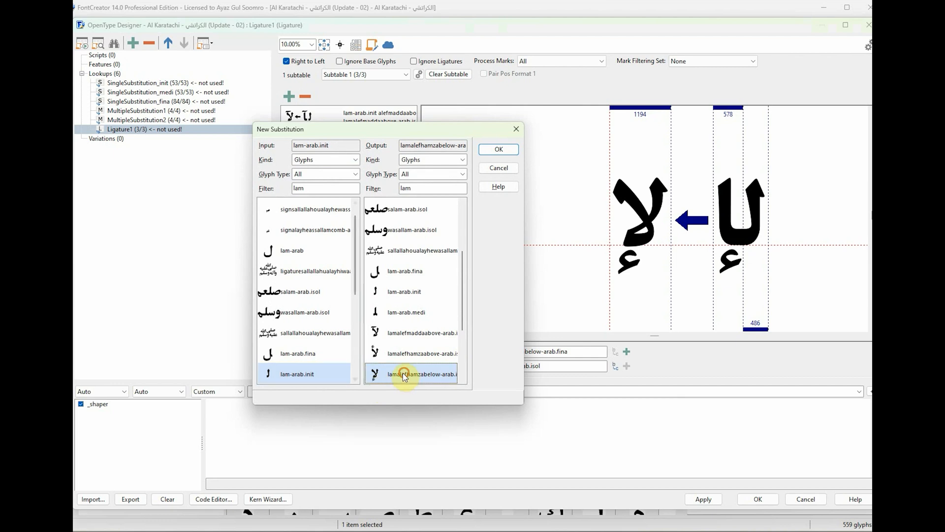
scroll(462, 315, down, 2)
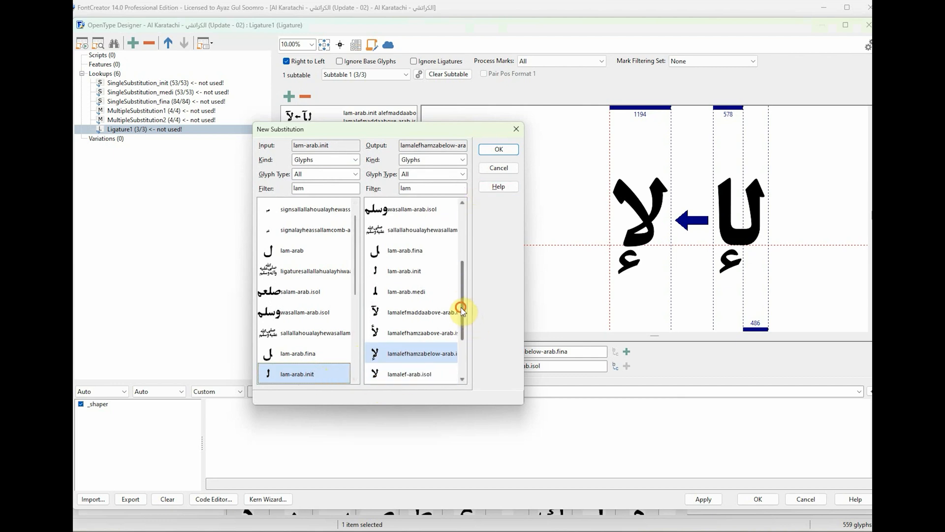
click(412, 353)
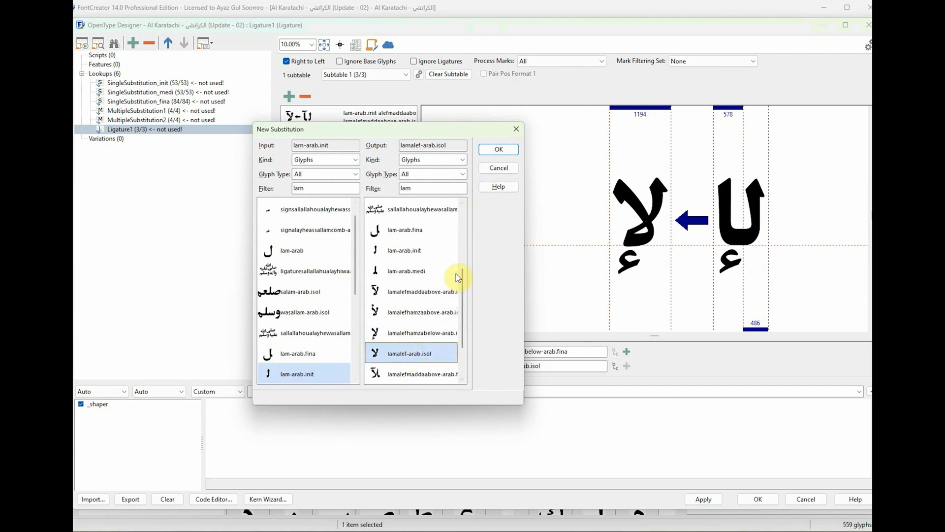
click(499, 149)
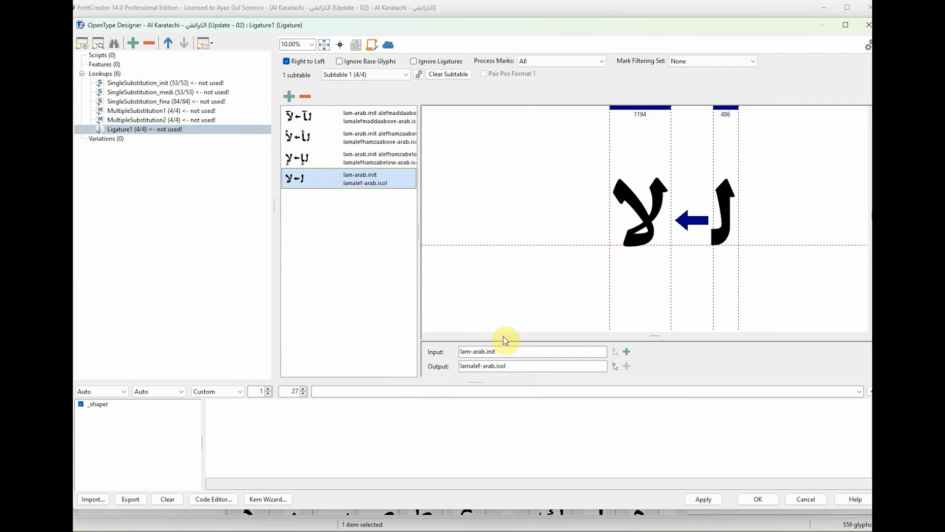
Append alef-arab.fina as the second input glyph of the lamalef-arab.isol ligature
click(627, 351)
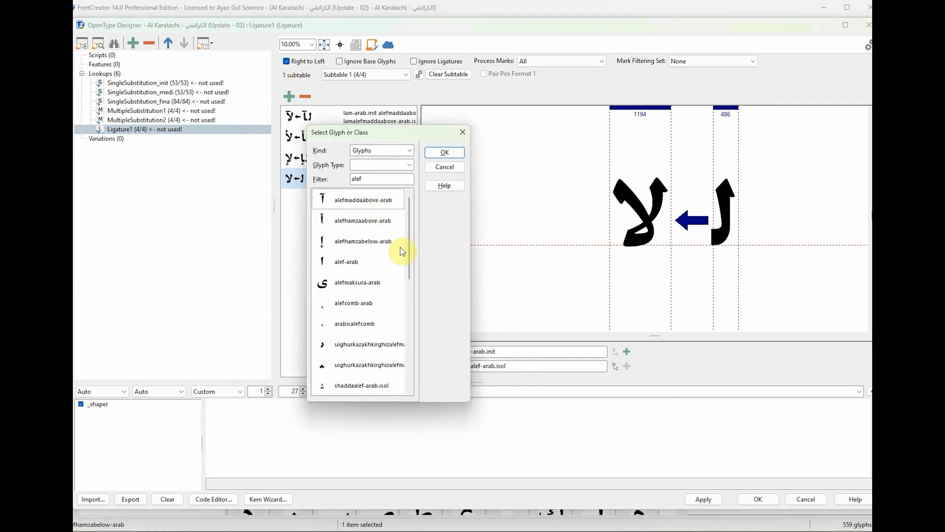
drag(408, 237, 412, 271)
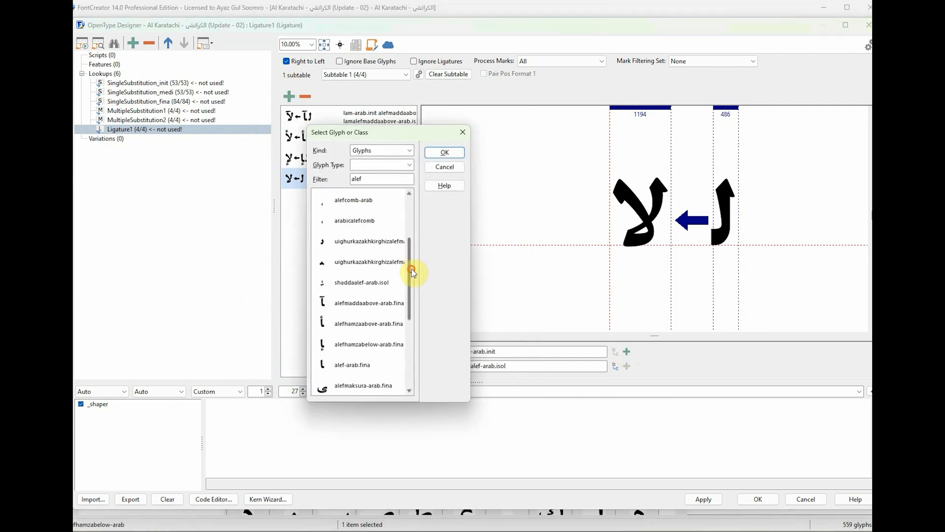
click(344, 357)
click(445, 153)
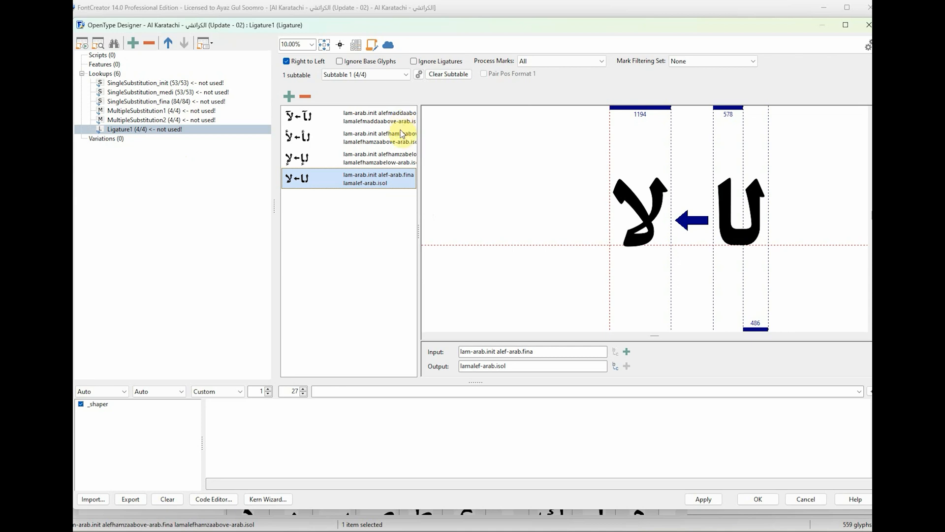
Add a ligature substitution with lam-arab.medi as input and lamalefmaddaabove-arab.fina as output
click(289, 98)
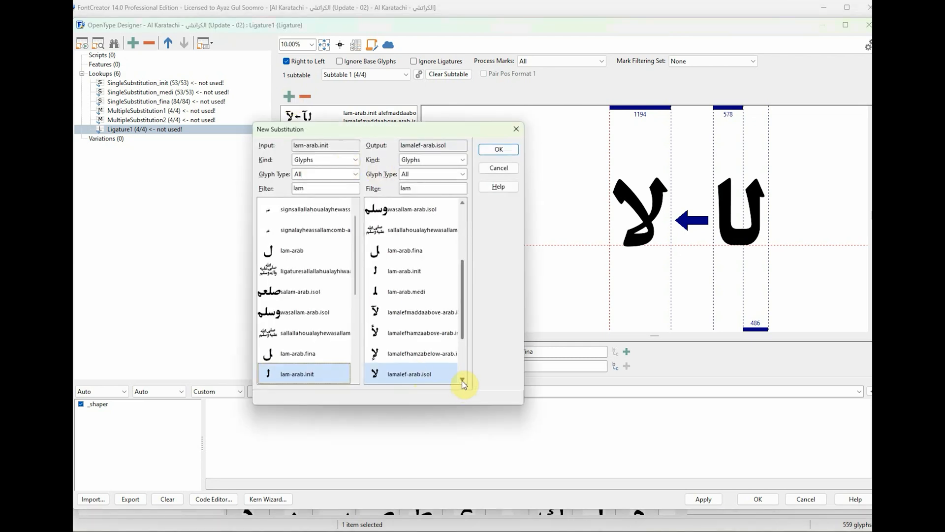
click(463, 382)
click(463, 382)
click(395, 354)
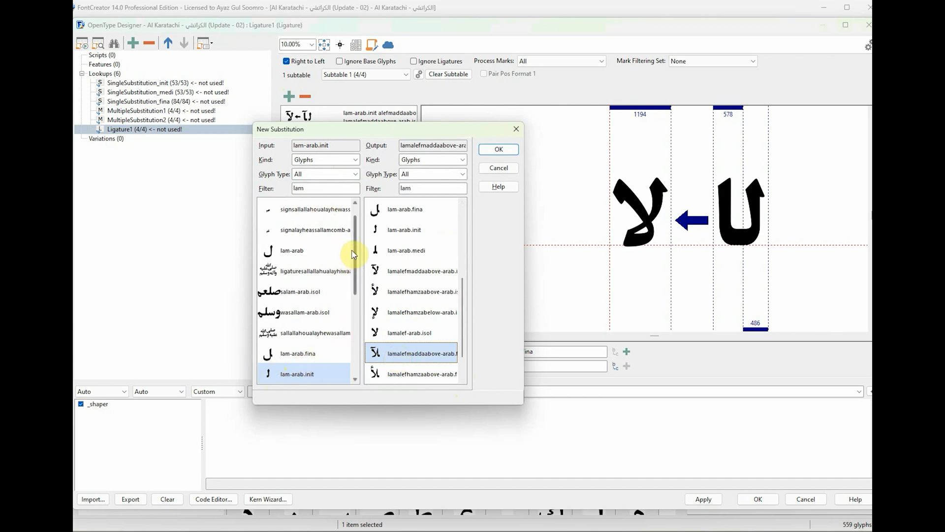
scroll(312, 372, down, 1)
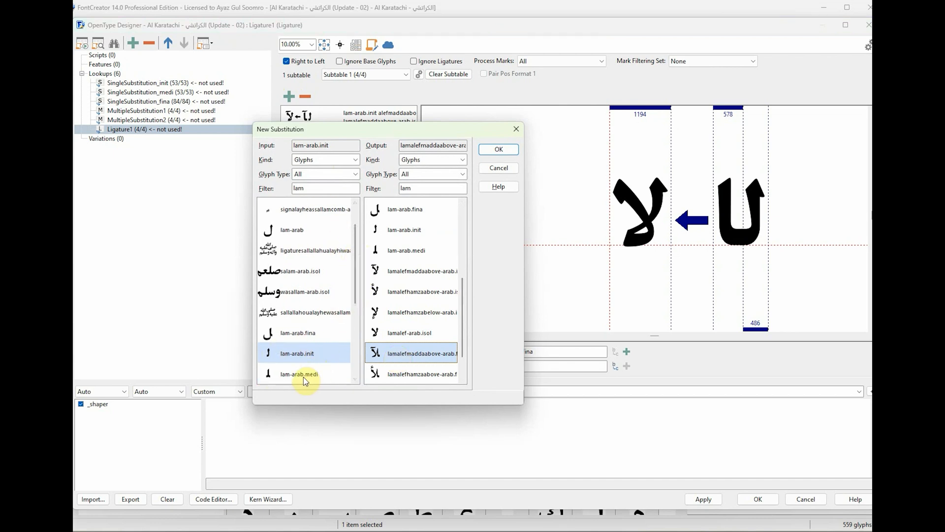
click(303, 377)
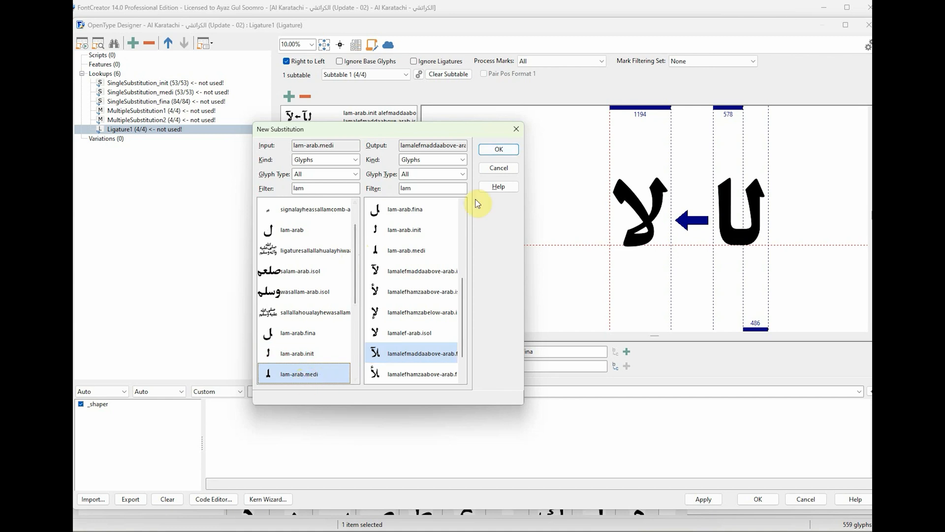
click(500, 151)
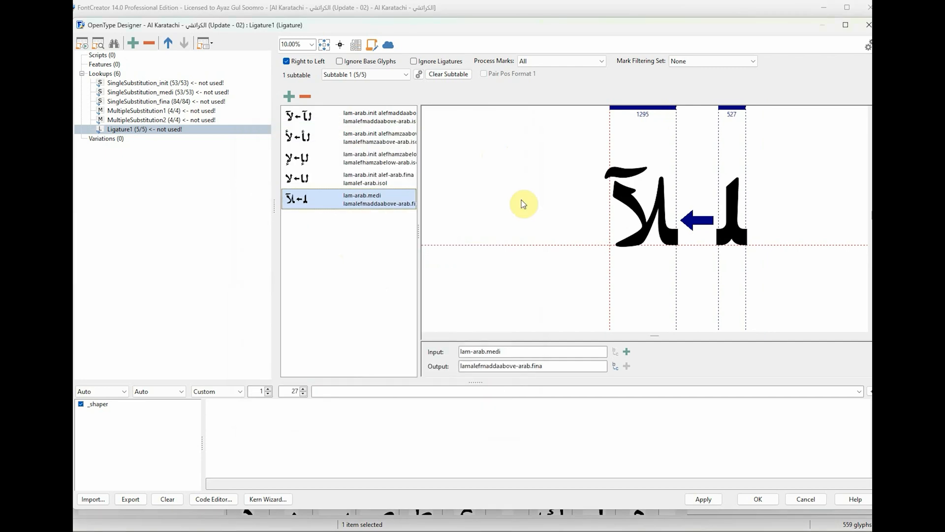
Append alefmaddaabove-arab.fina as the second input glyph of the lamalefmaddaabove-arab.fina ligature
click(627, 352)
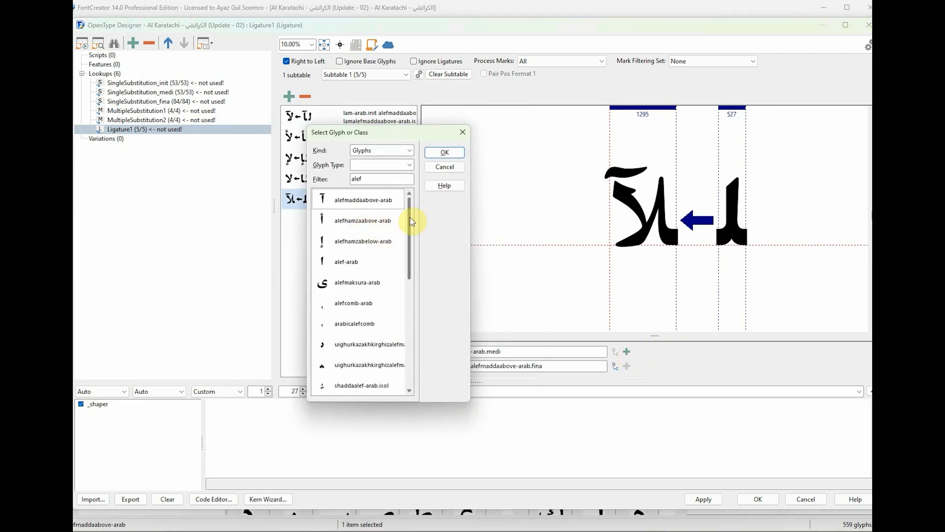
drag(409, 223, 412, 254)
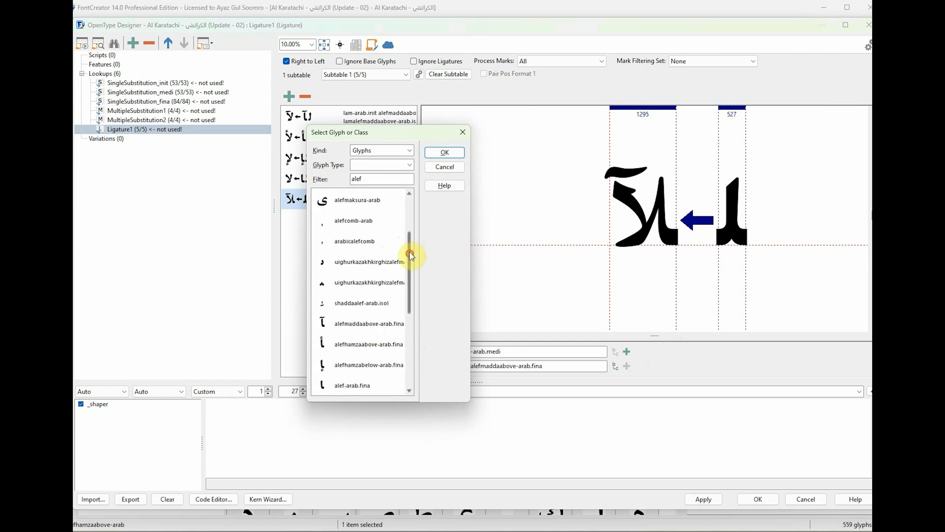
click(374, 323)
click(444, 153)
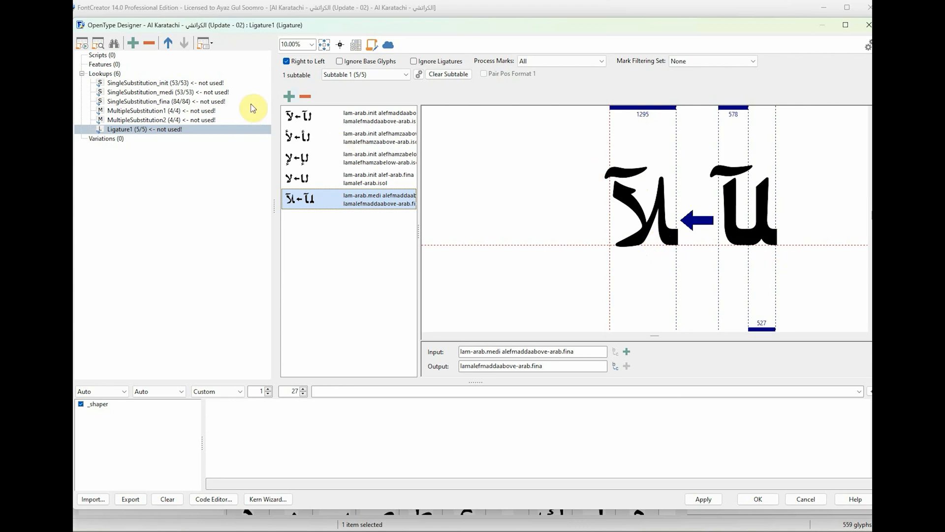
Add a ligature substitution with lam-arab.medi as input and lamalefhamzaabove-arab.fina as output
click(289, 97)
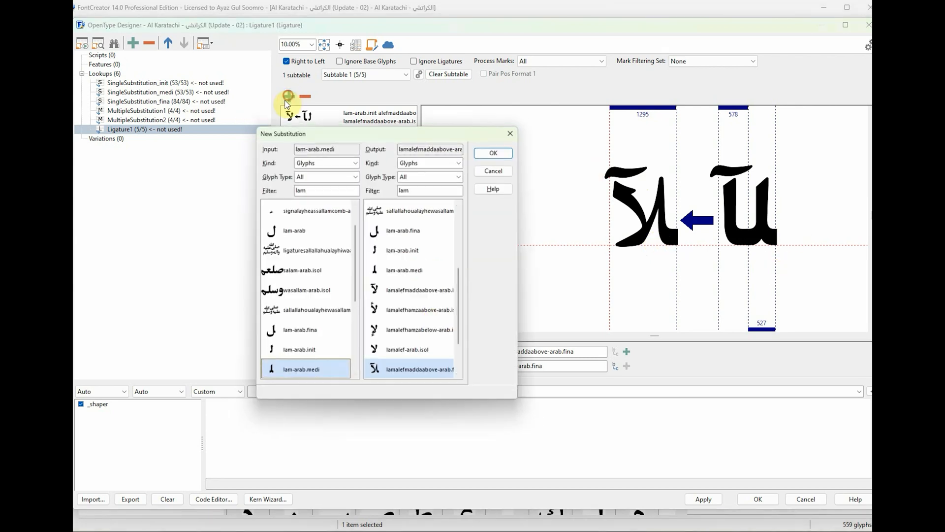
click(461, 378)
click(412, 375)
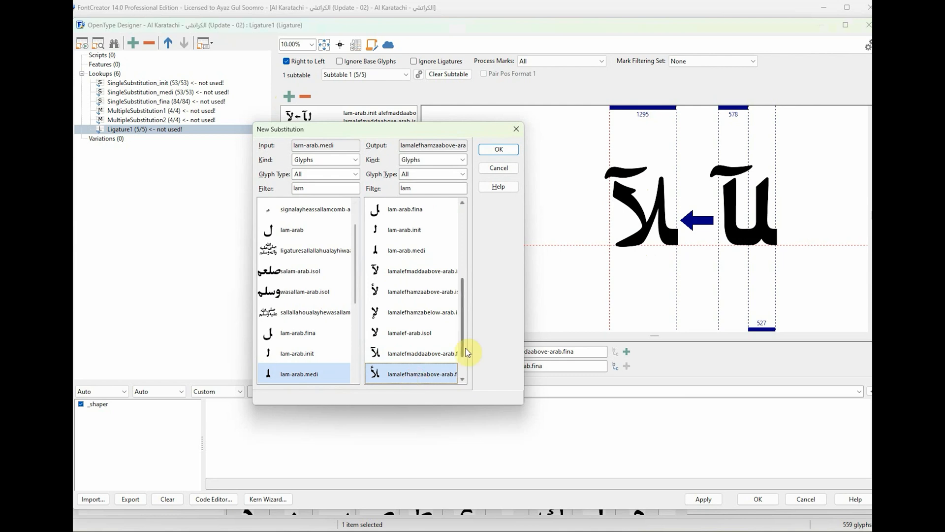
click(315, 374)
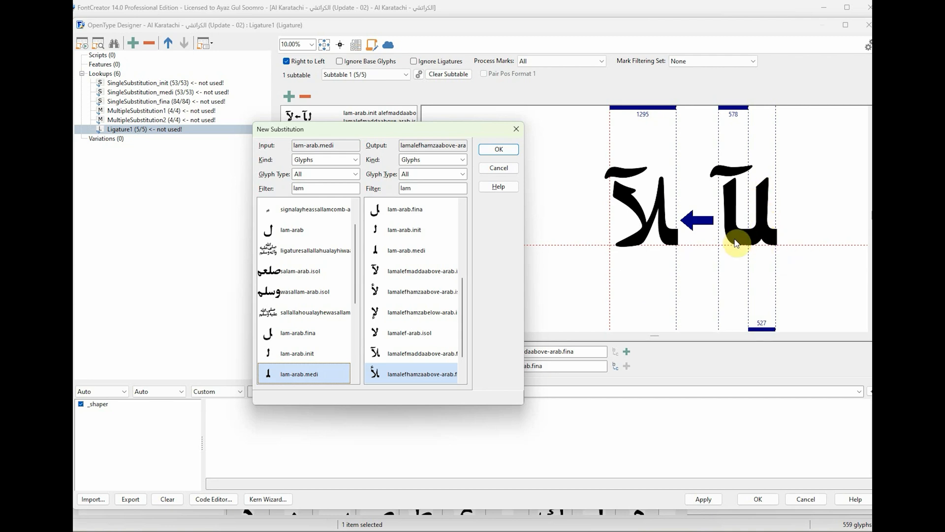
click(499, 150)
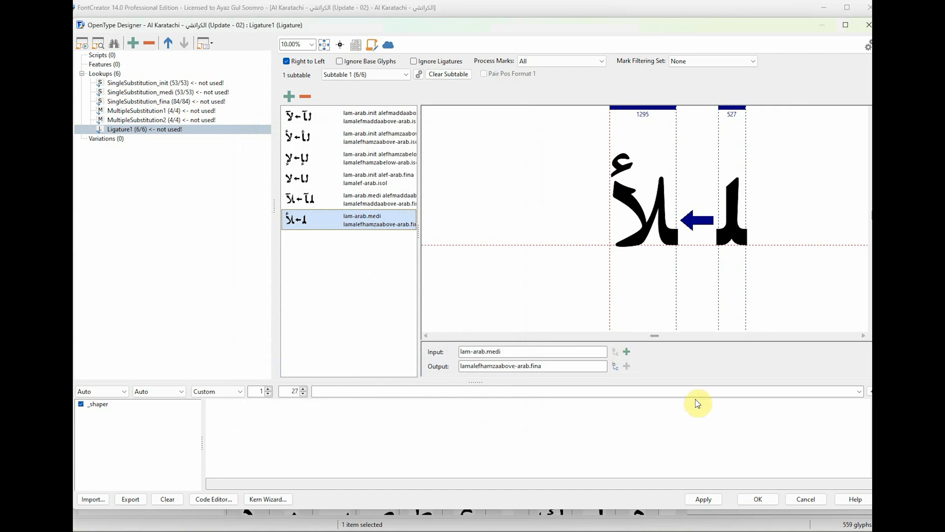
Append alefhamzaabove-arab.fina as the second input glyph of the lamalefhamzaabove-arab.fina ligature
click(626, 351)
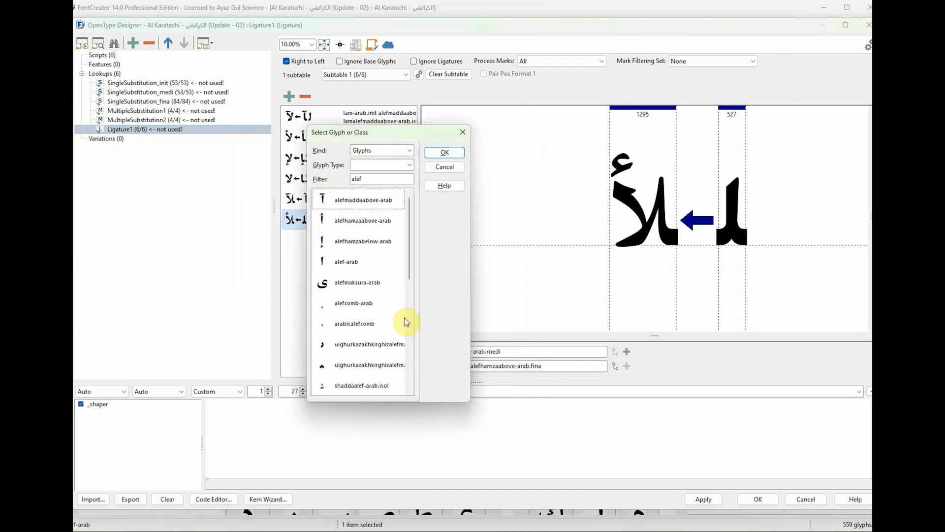
drag(410, 235, 411, 256)
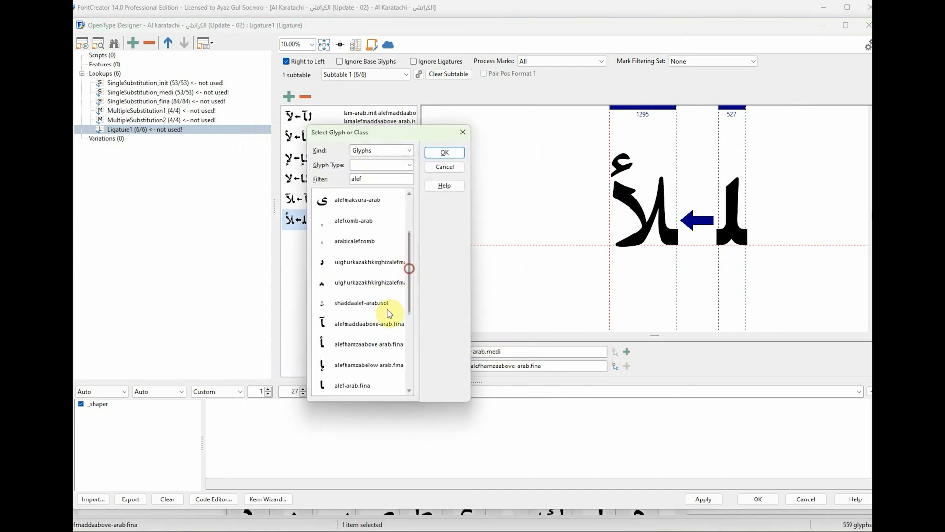
click(348, 344)
click(444, 152)
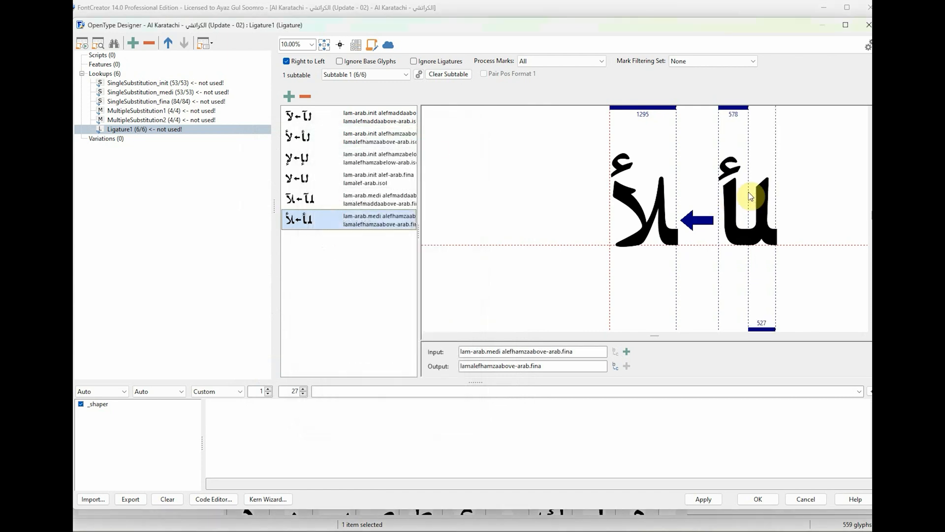
Add a ligature substitution with lam-arab.medi as input and lamalefhamzabelow-arab.fina as output
click(289, 96)
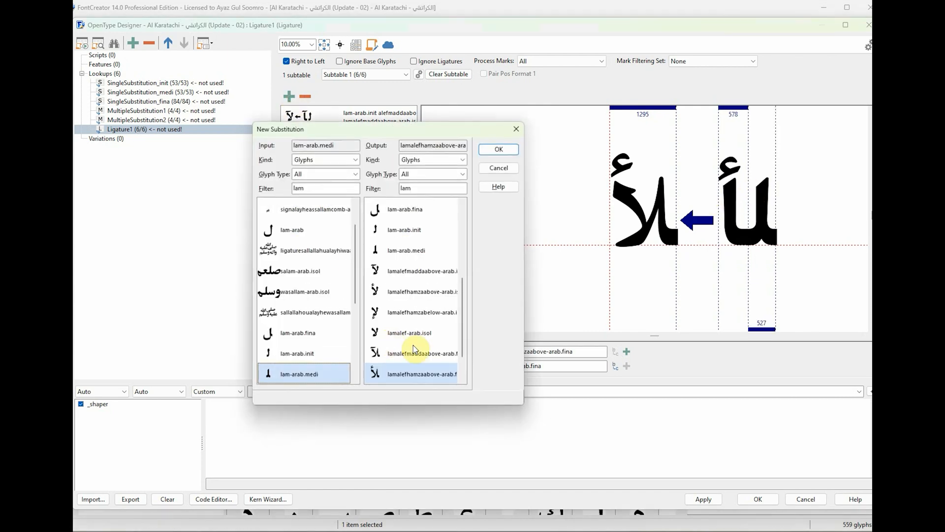
click(463, 380)
click(418, 378)
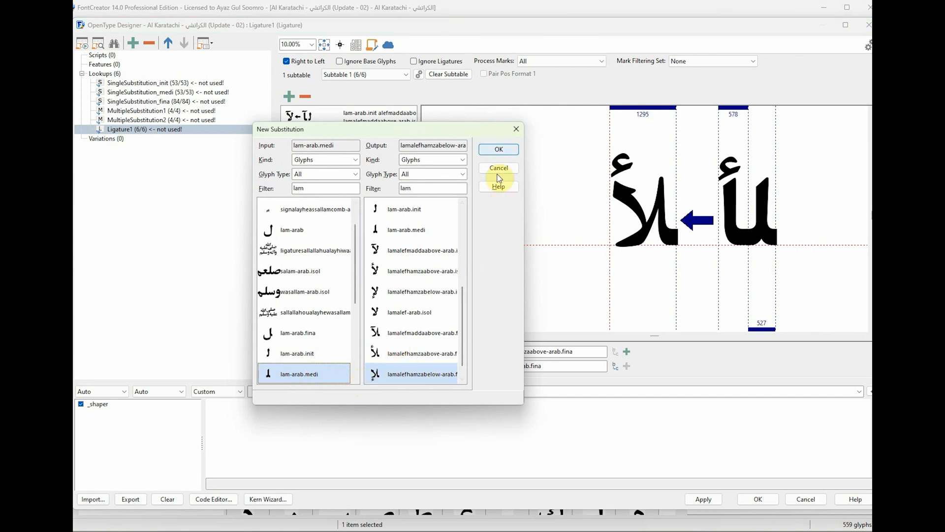
click(499, 149)
Append alefhamzabelow-arab.fina as the second input glyph of the lamalefhamzabelow-arab.fina ligature
click(627, 352)
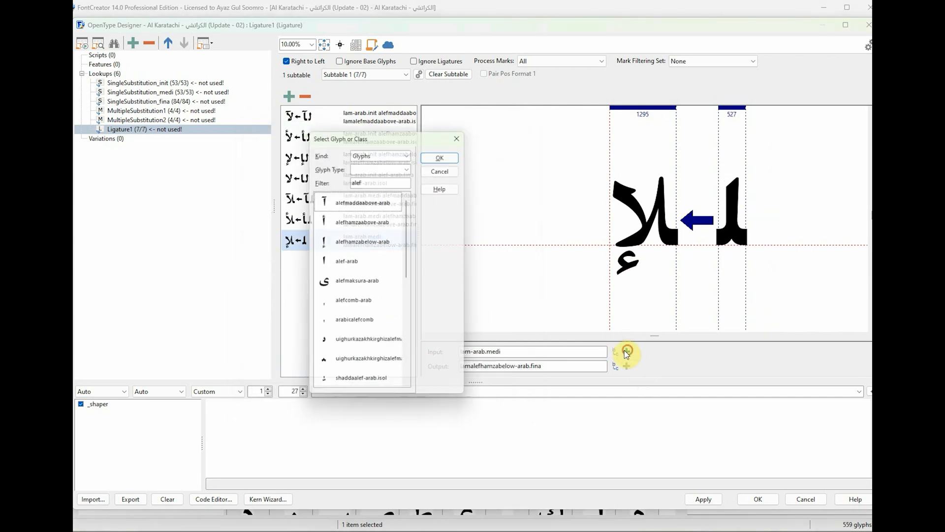
drag(411, 239, 412, 270)
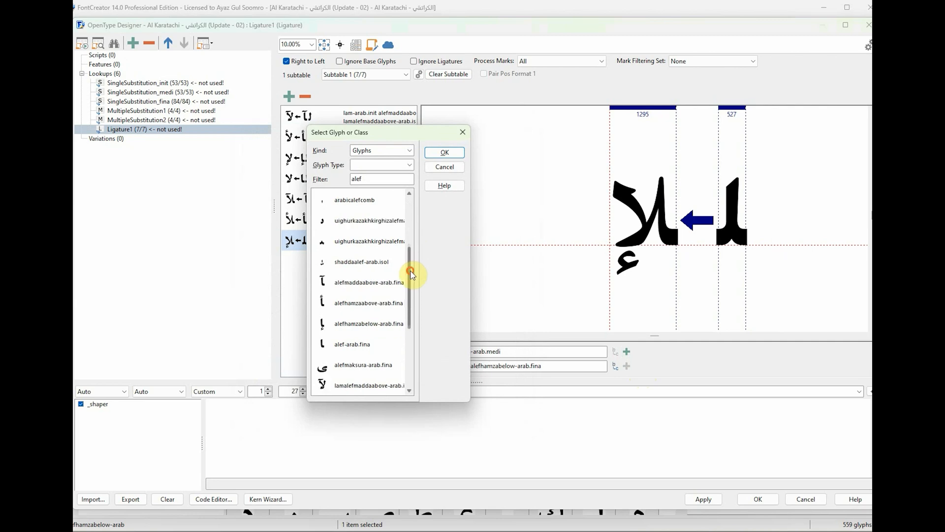
click(344, 324)
click(453, 153)
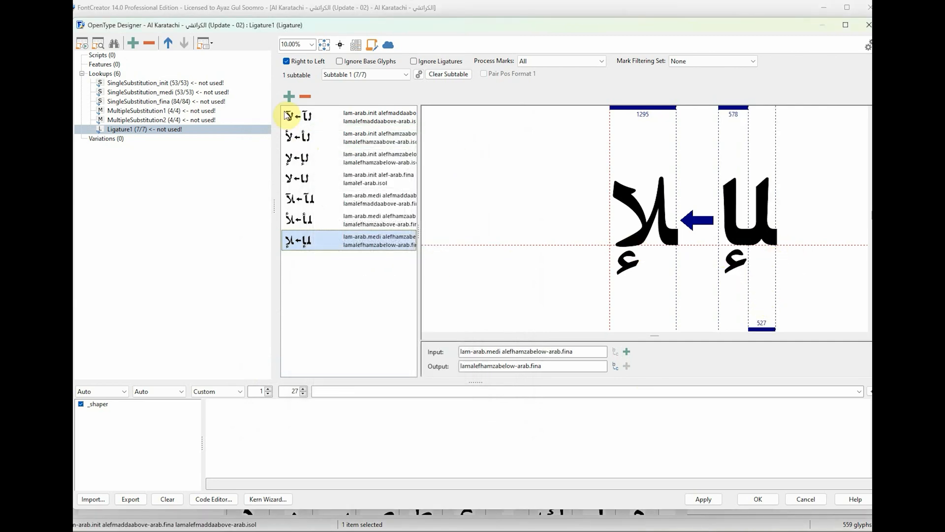
Add a ligature substitution with lam-arab.medi as input and lamalef-arab.fina as output
click(289, 96)
drag(463, 330, 463, 334)
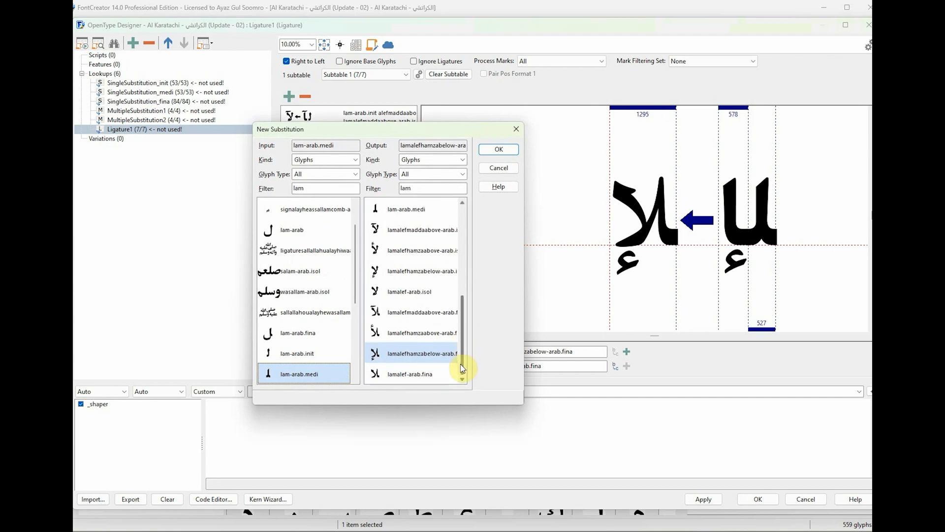
click(396, 374)
click(327, 375)
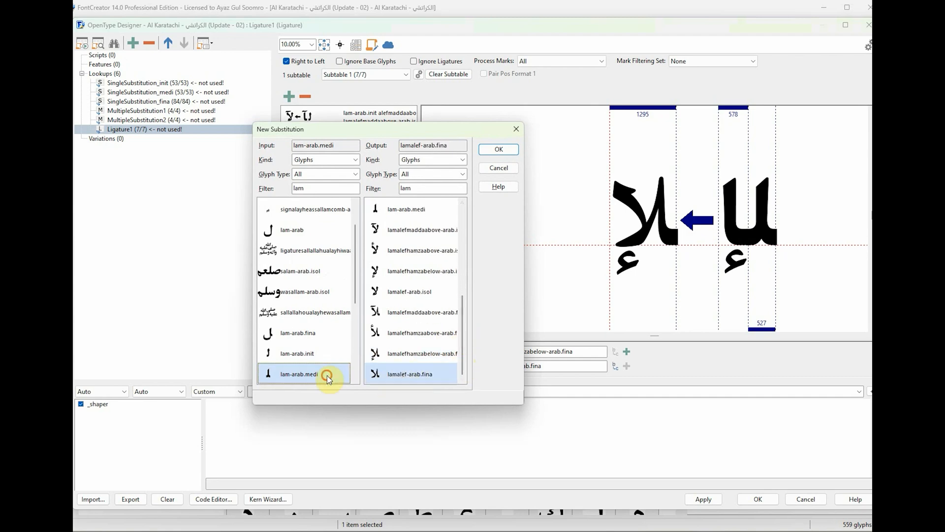
click(499, 149)
Append alef-arab.fina as the second input glyph of the lamalef-arab.fina ligature and apply the changes
click(627, 351)
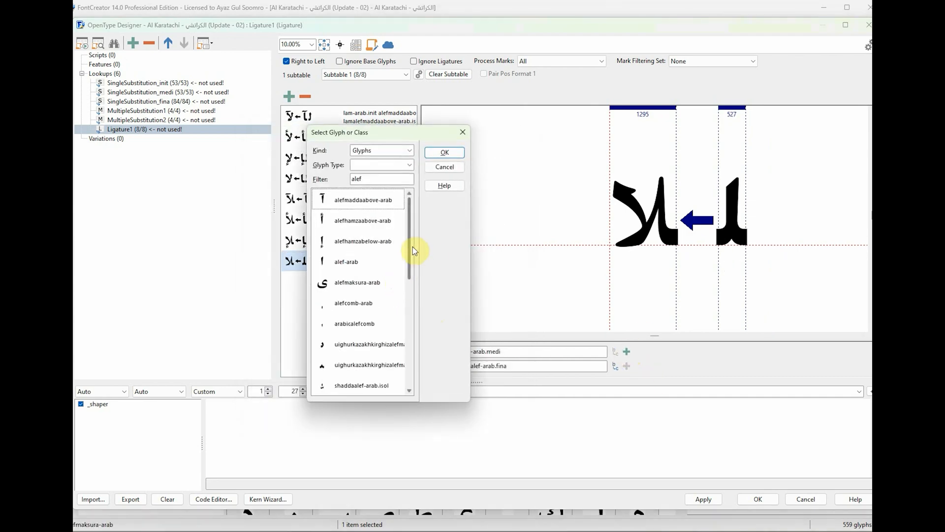
drag(414, 253, 410, 284)
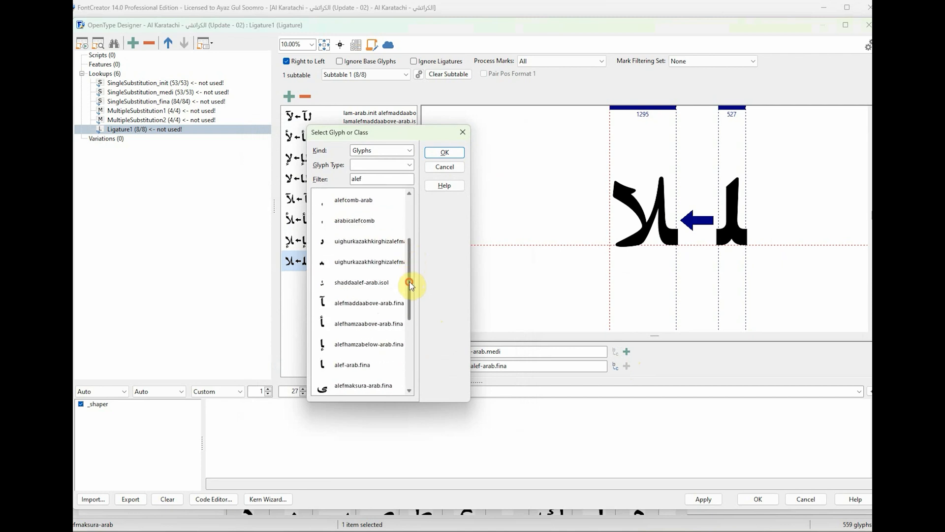
click(349, 364)
click(443, 153)
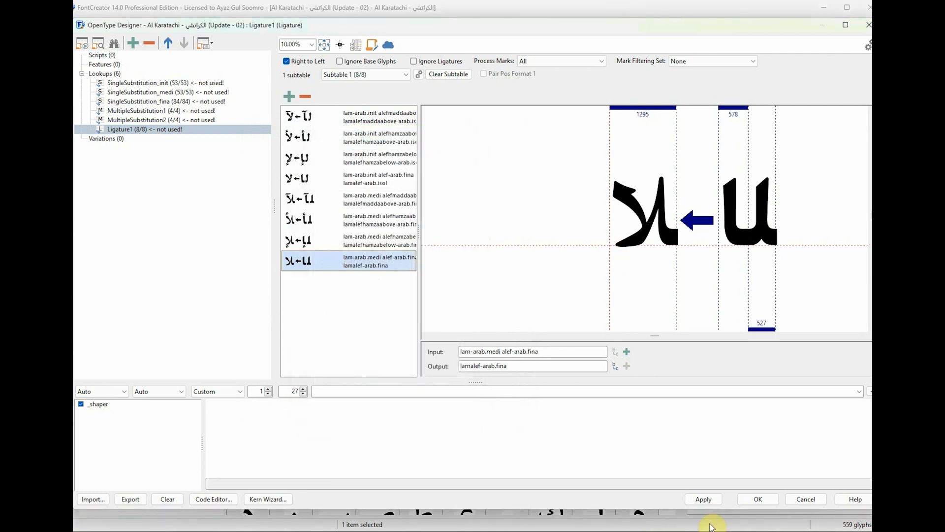
click(702, 498)
click(455, 283)
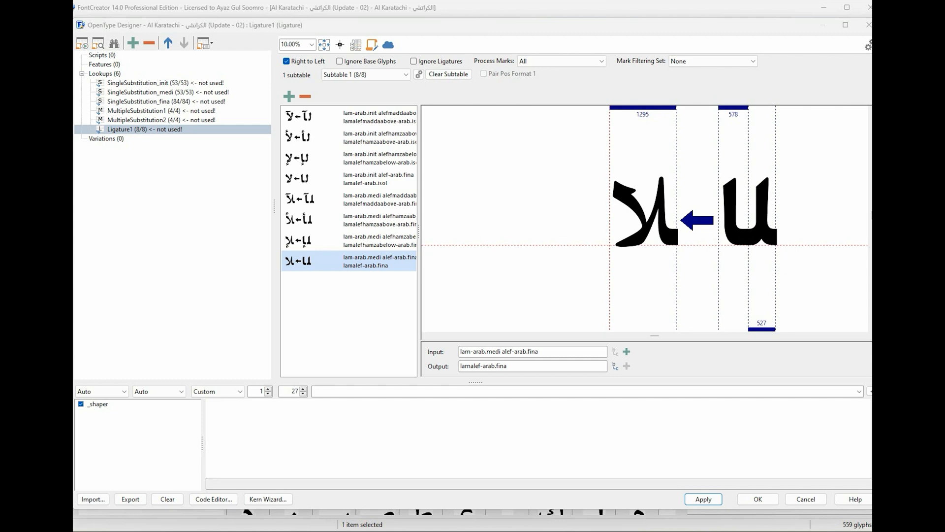
click(120, 130)
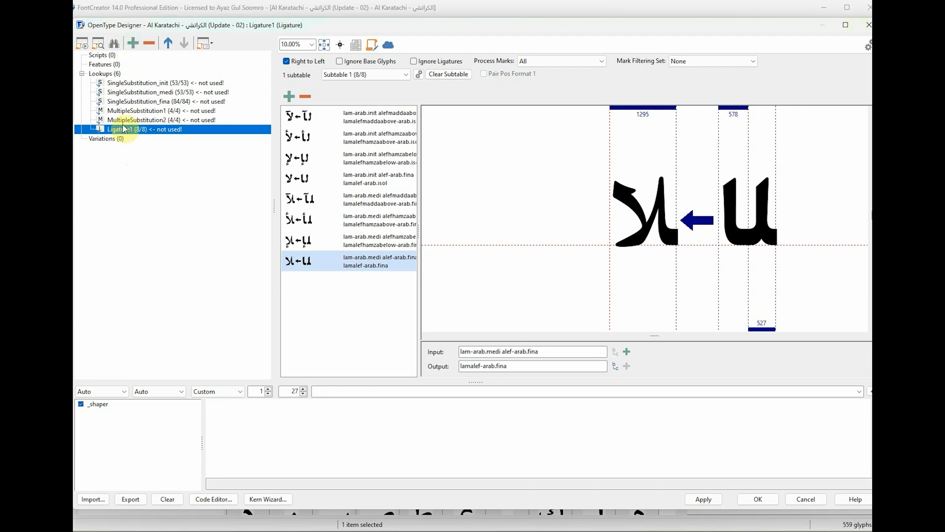
click(133, 43)
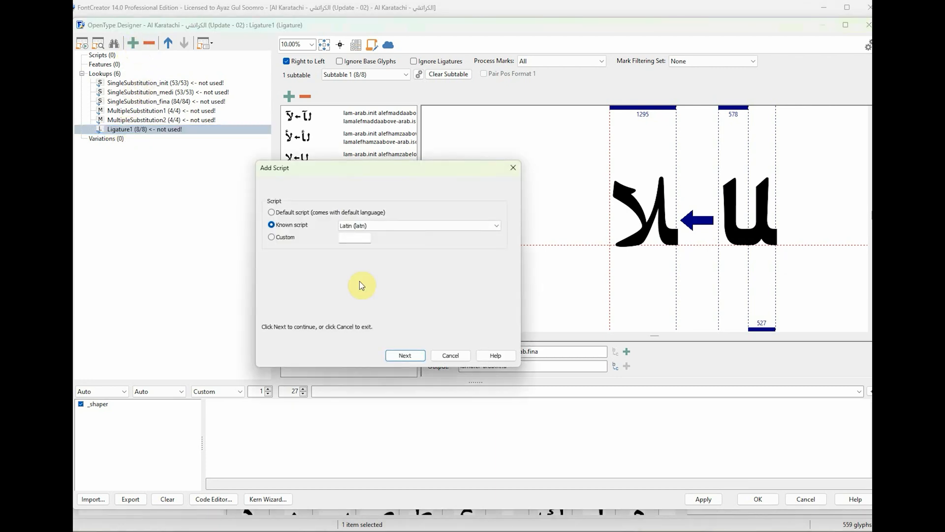
click(450, 355)
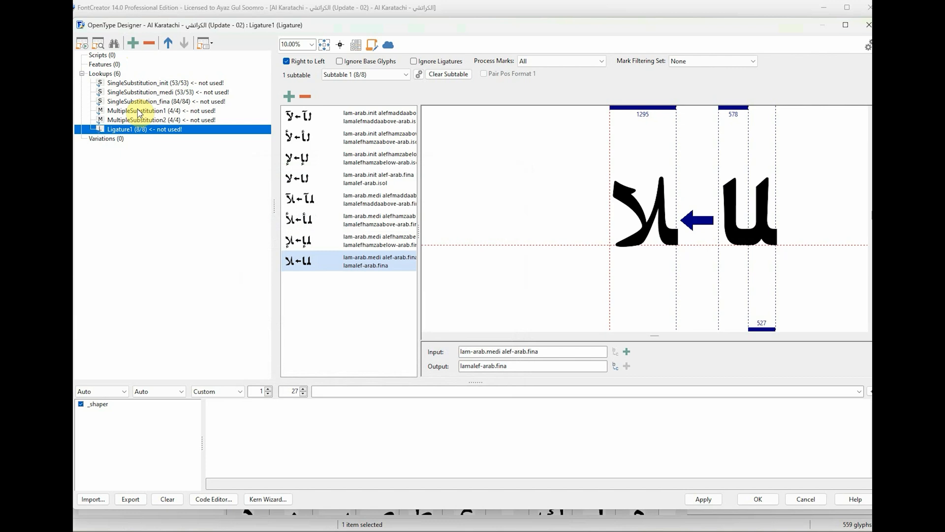
Add a second ligature substitution lookup, set it to right to left, and apply the changes
click(112, 74)
click(132, 42)
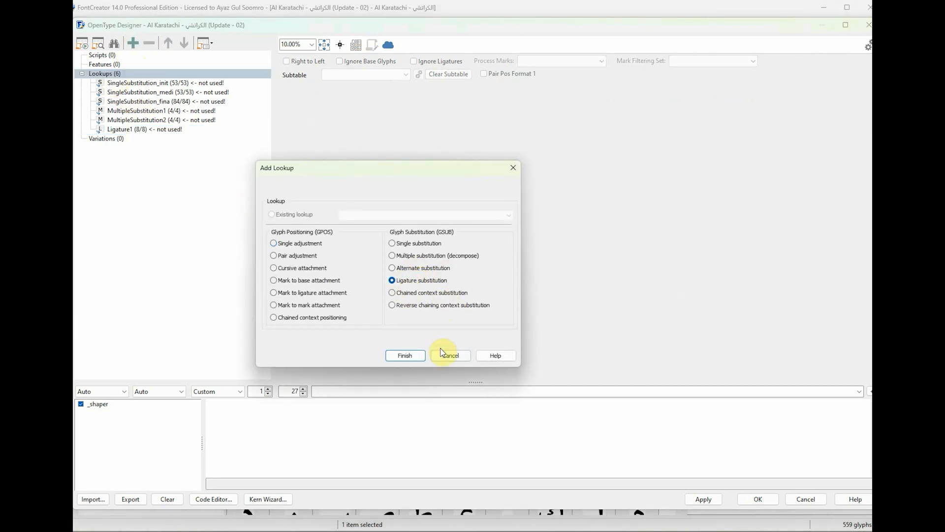
click(411, 357)
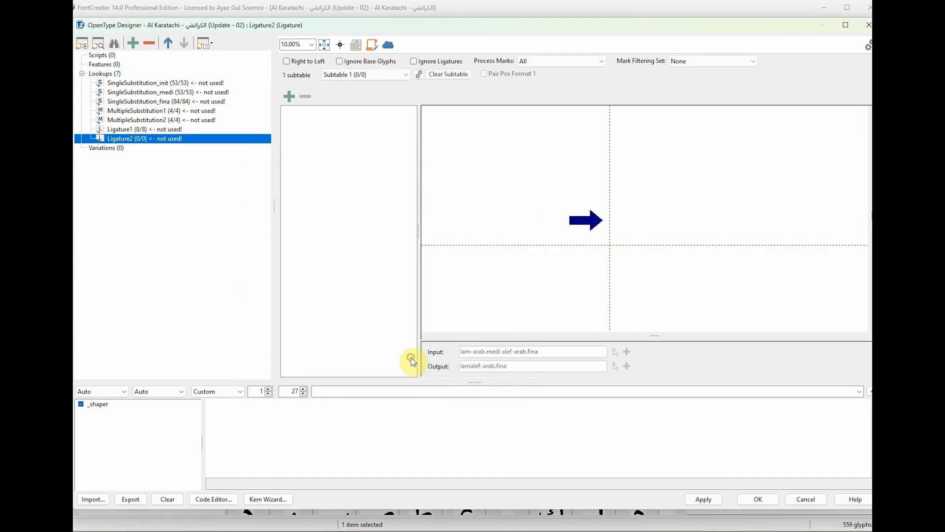
click(286, 61)
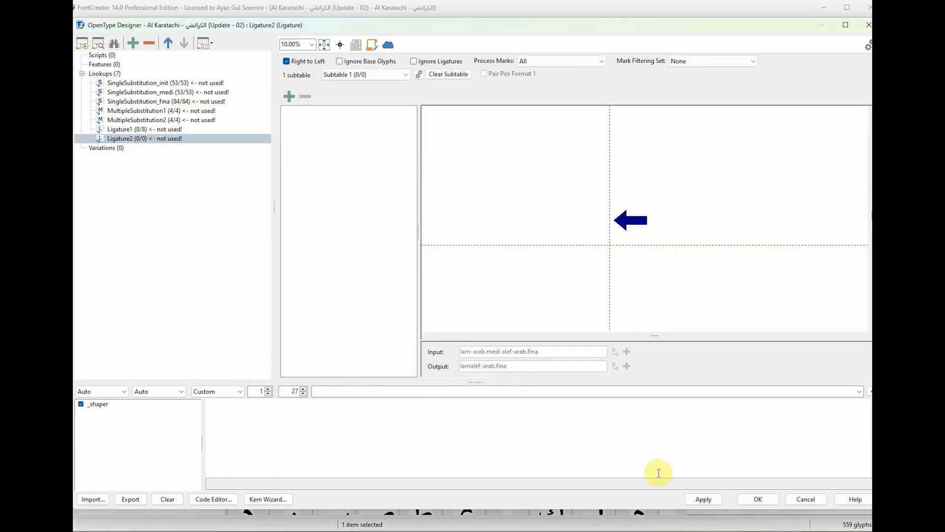
click(705, 499)
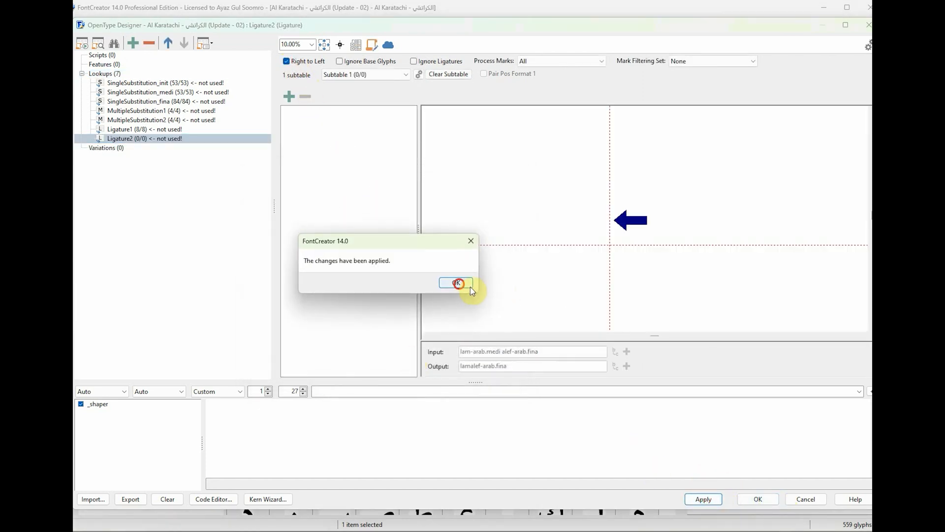
click(466, 284)
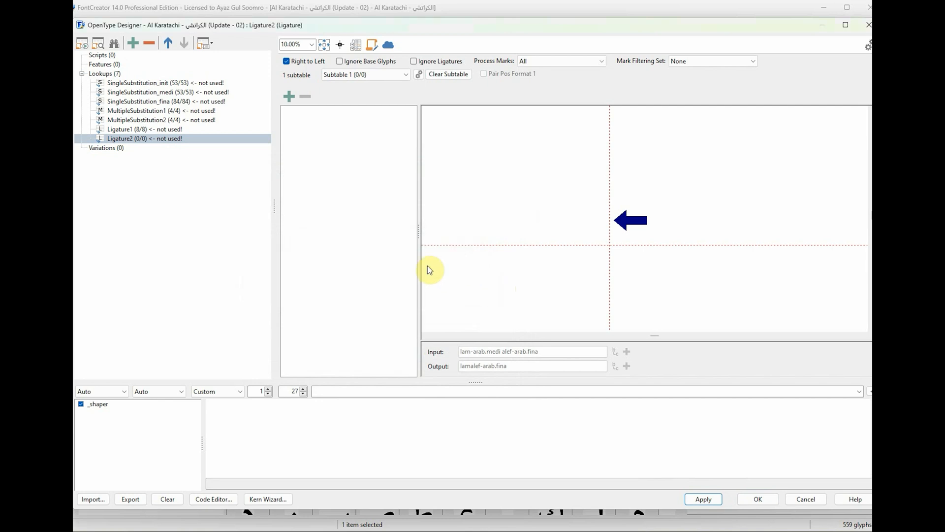
Add a substitution to the second ligature lookup with exclam as input and allah-arab.liga as output
click(289, 97)
double_click(426, 188)
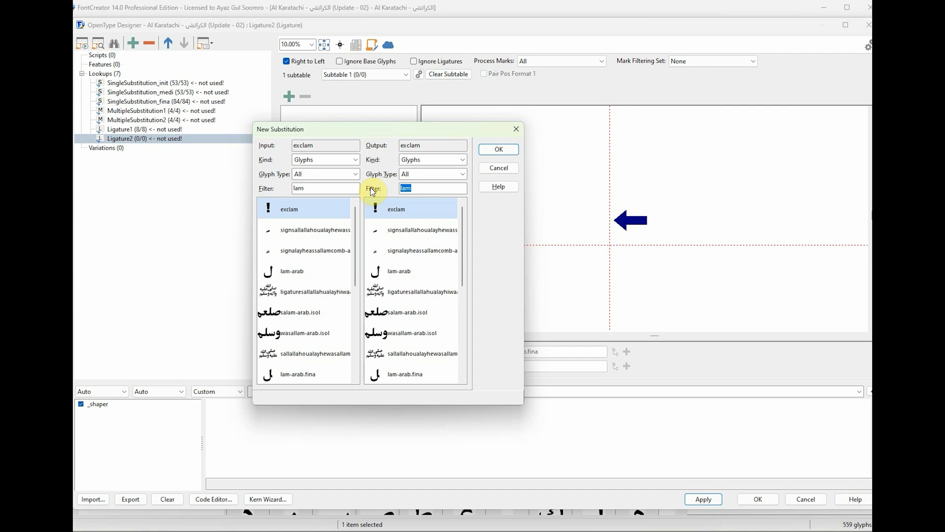
drag(460, 232, 464, 281)
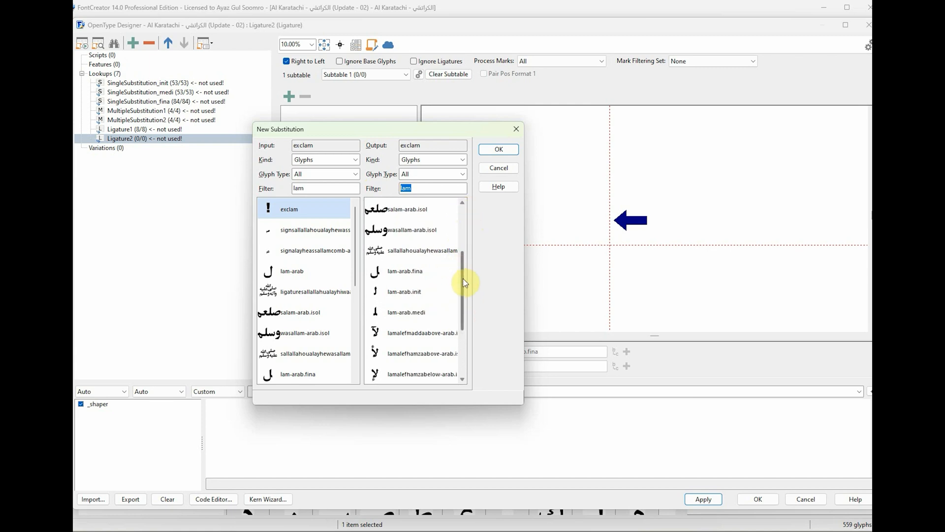
drag(462, 280, 482, 237)
key(BackSpace)
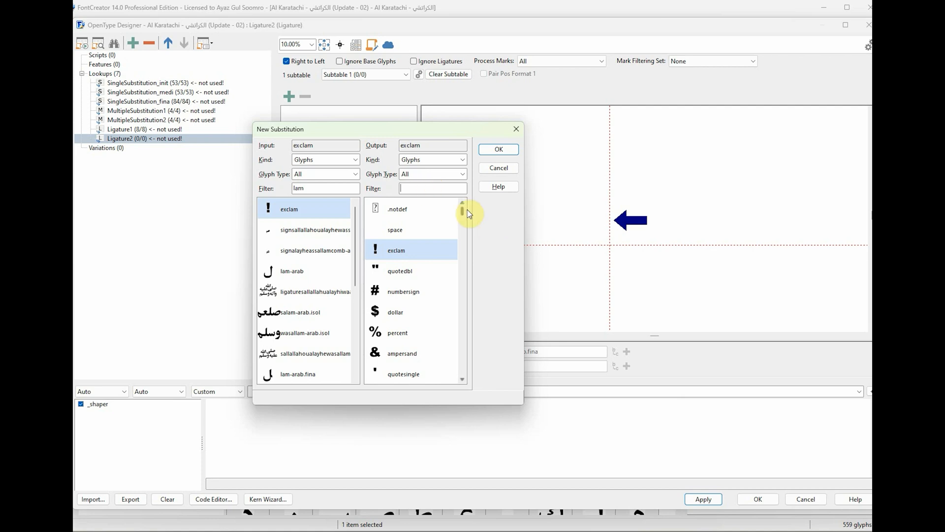
drag(466, 210, 476, 383)
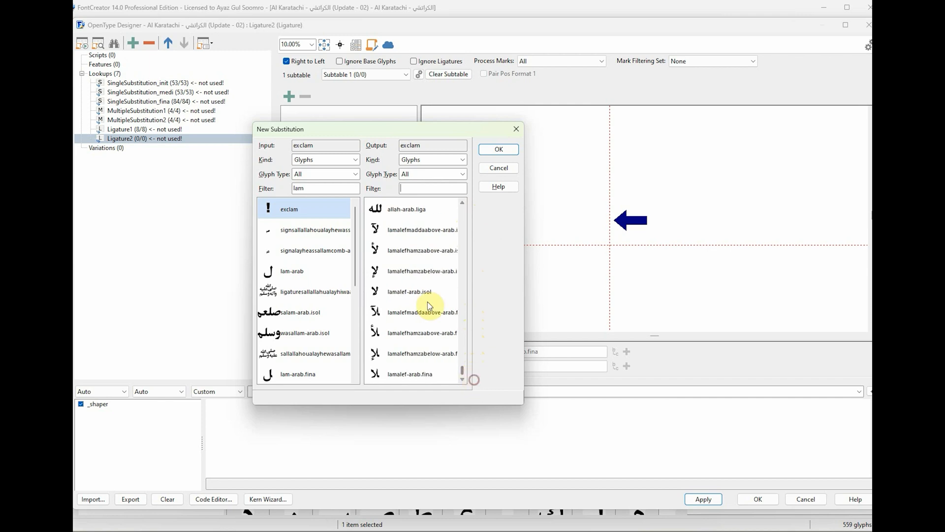
click(414, 211)
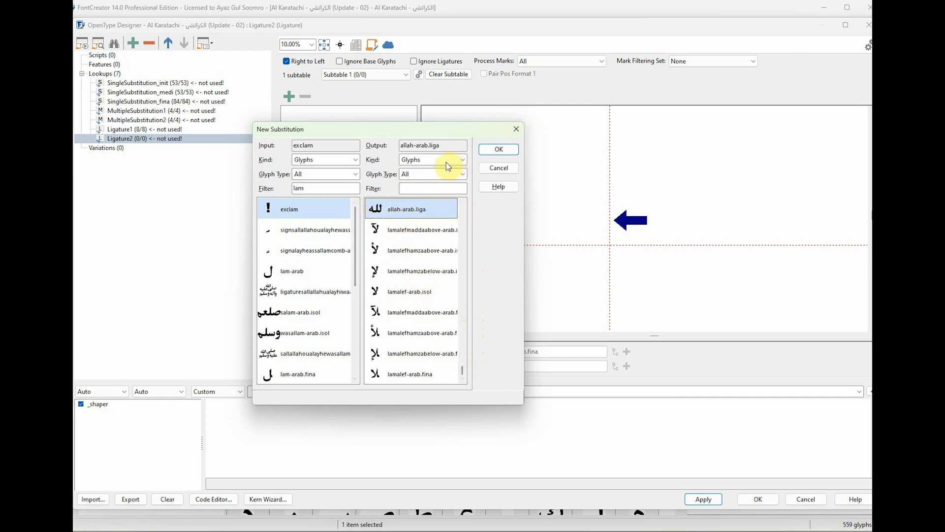
click(505, 153)
click(502, 153)
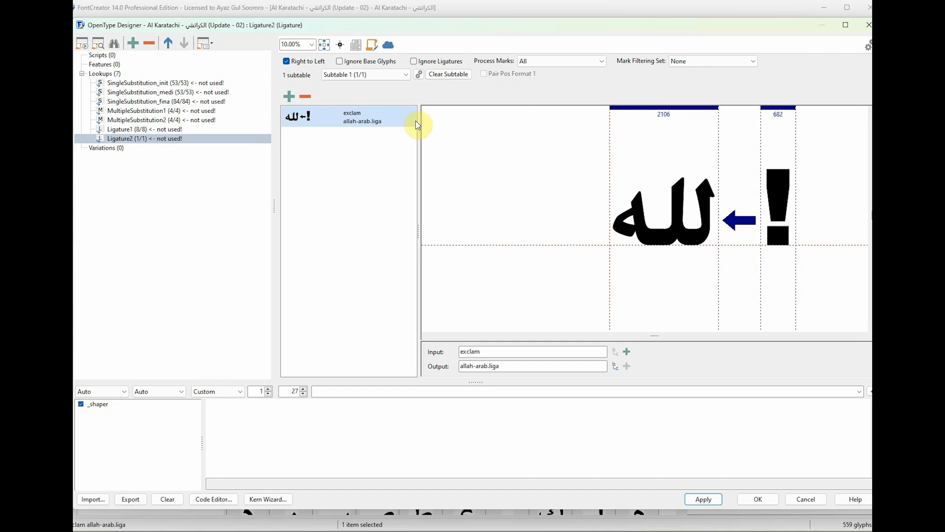
Delete the exclam to allah-arab.liga substitution from the second ligature lookup
click(338, 121)
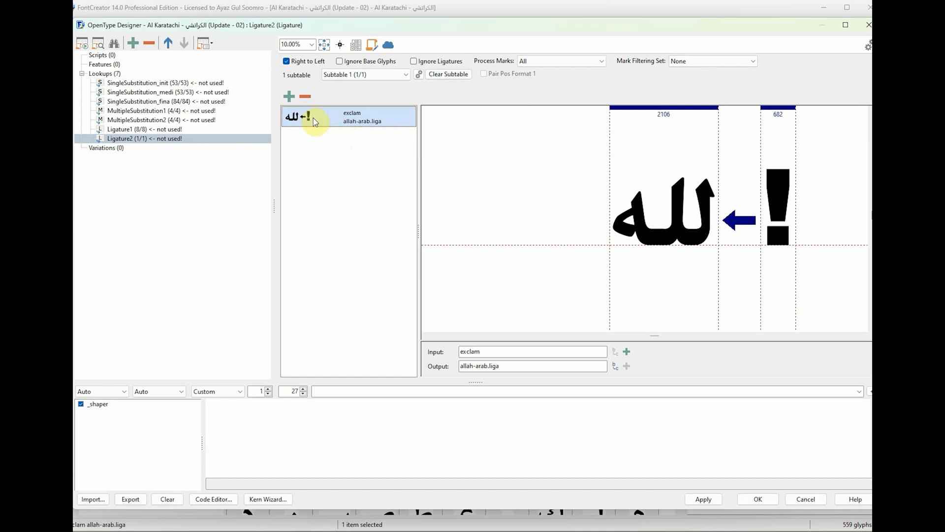
click(305, 97)
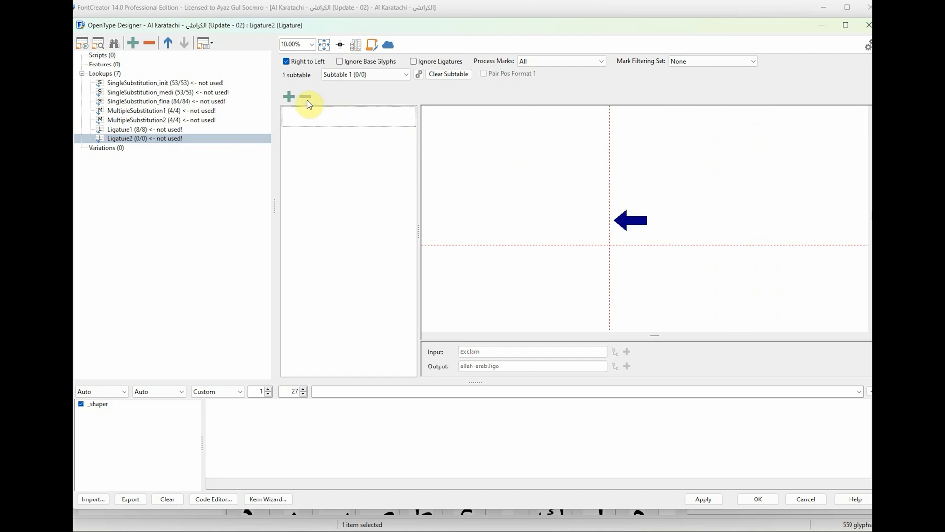
Add a substitution to the second ligature lookup with lam-arab.init as input and allah-arab.liga as output
click(289, 96)
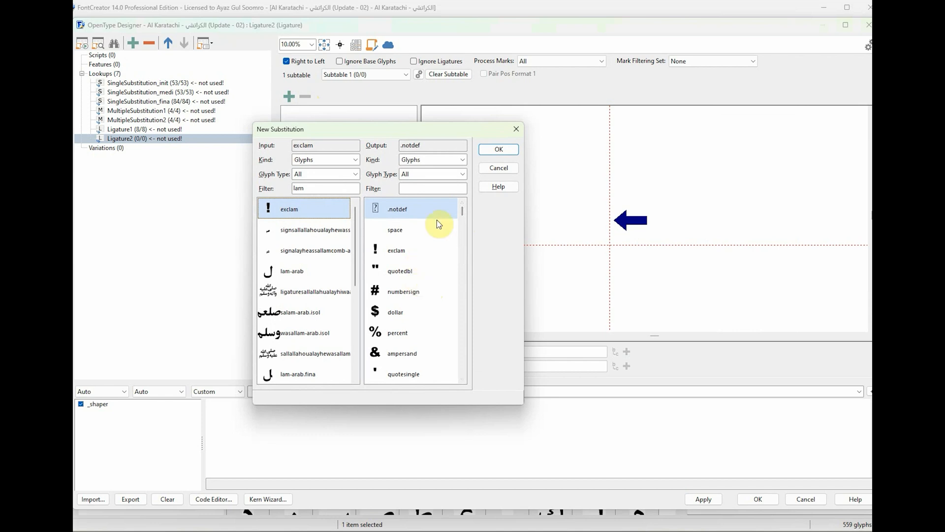
text(all)
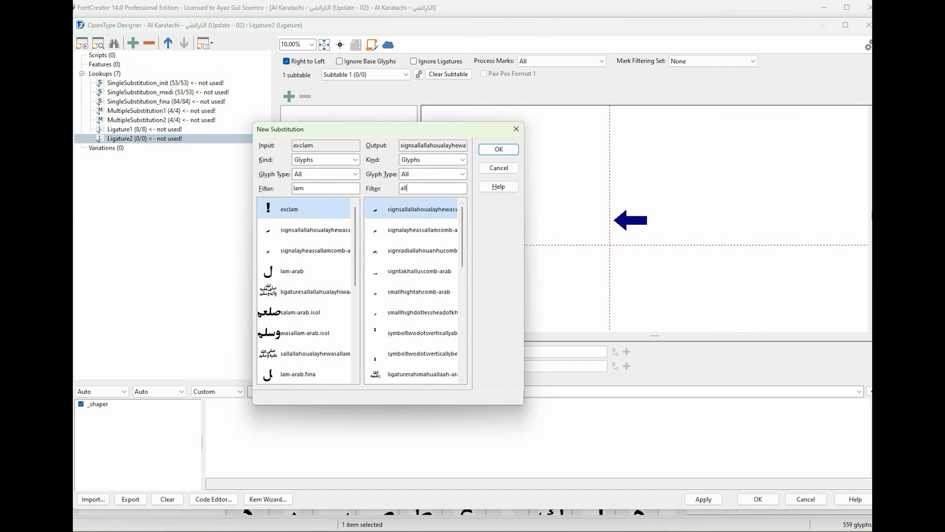
text(ah)
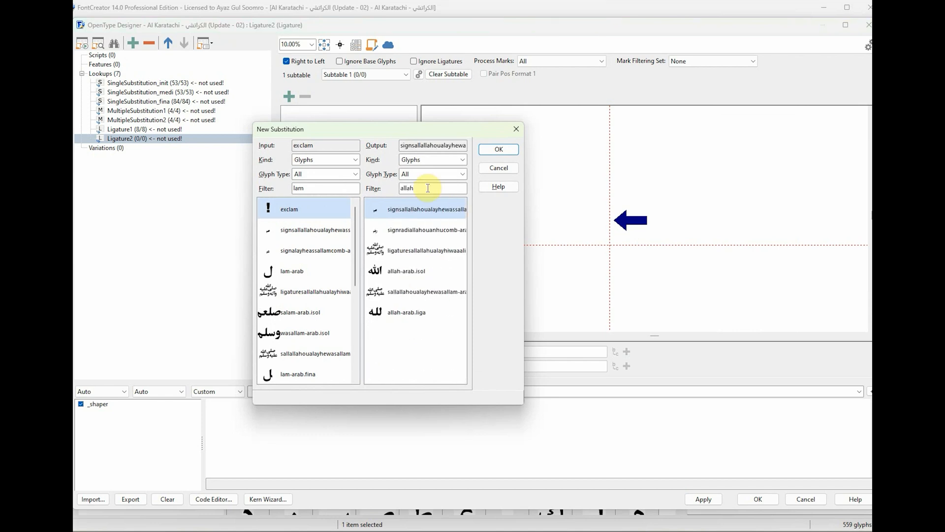
click(408, 315)
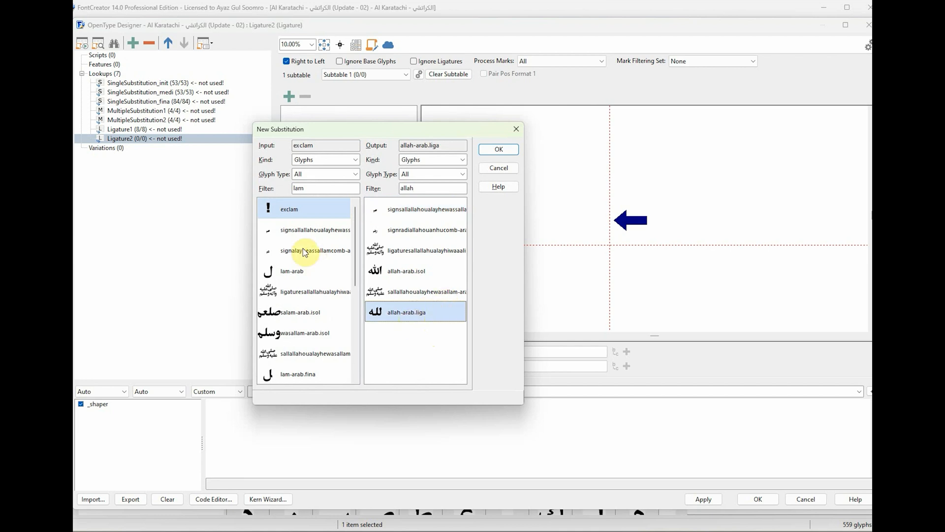
double_click(310, 188)
text(a)
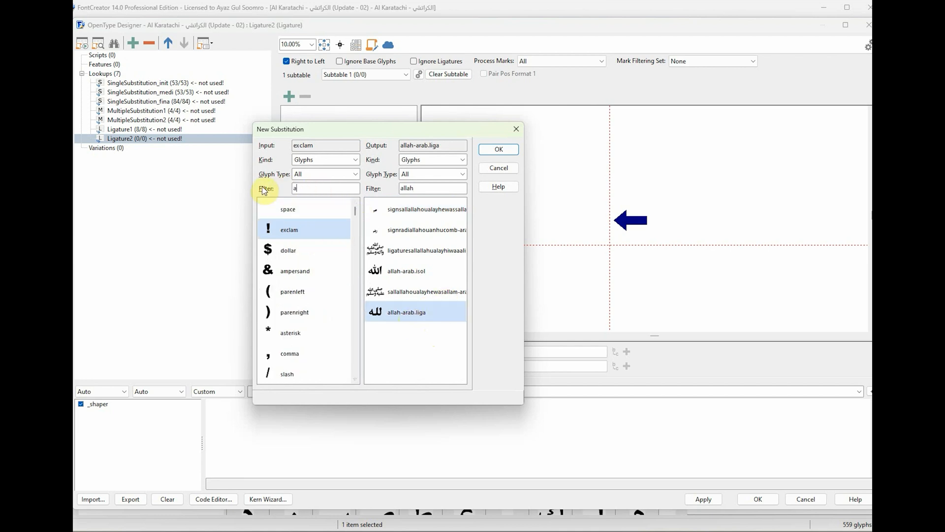
text(l)
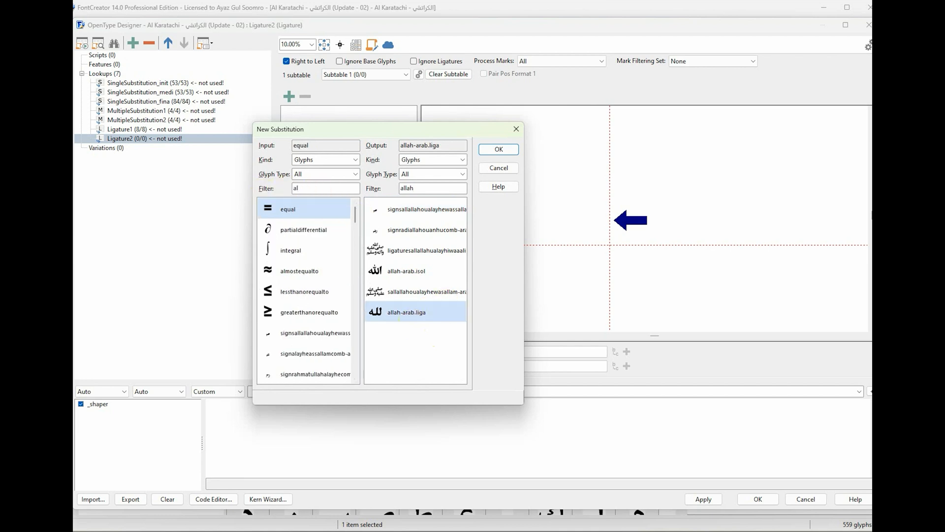
key(BackSpace)
key(BackSpace)
text(lam)
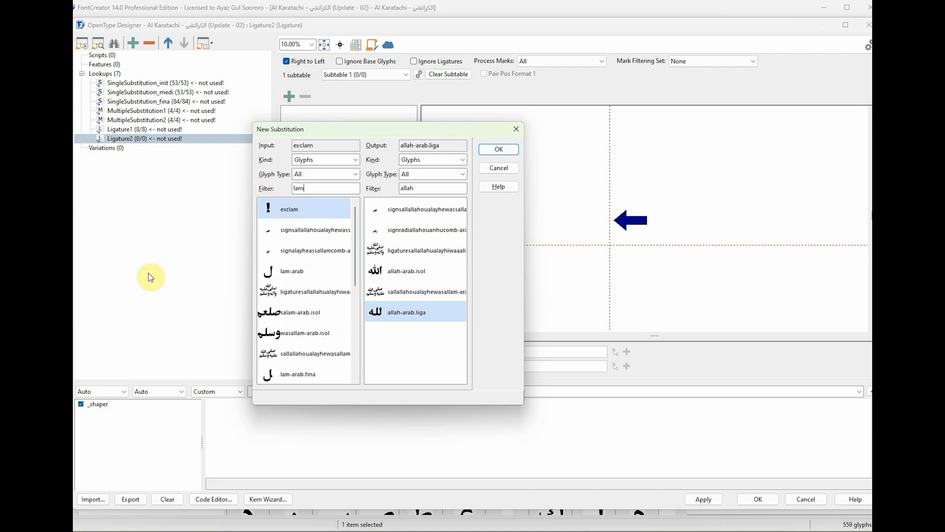
scroll(356, 250, down, 1)
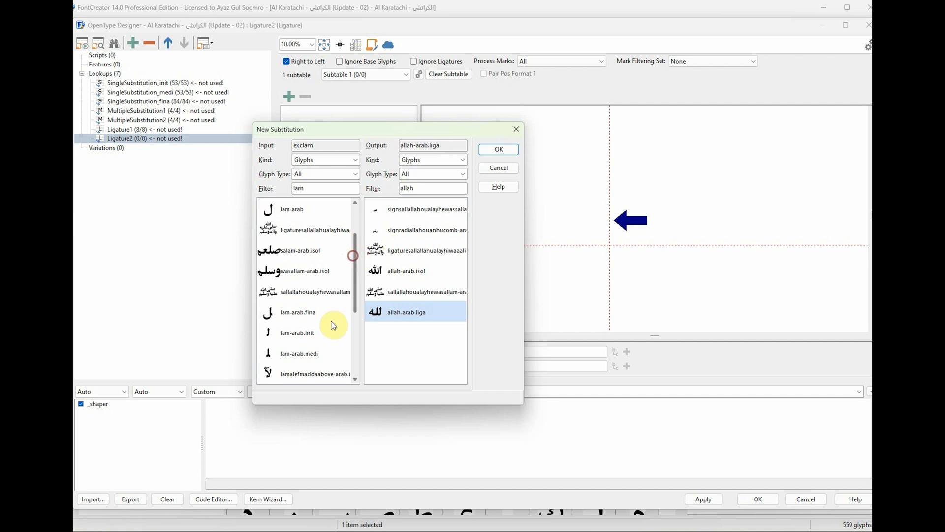
click(287, 333)
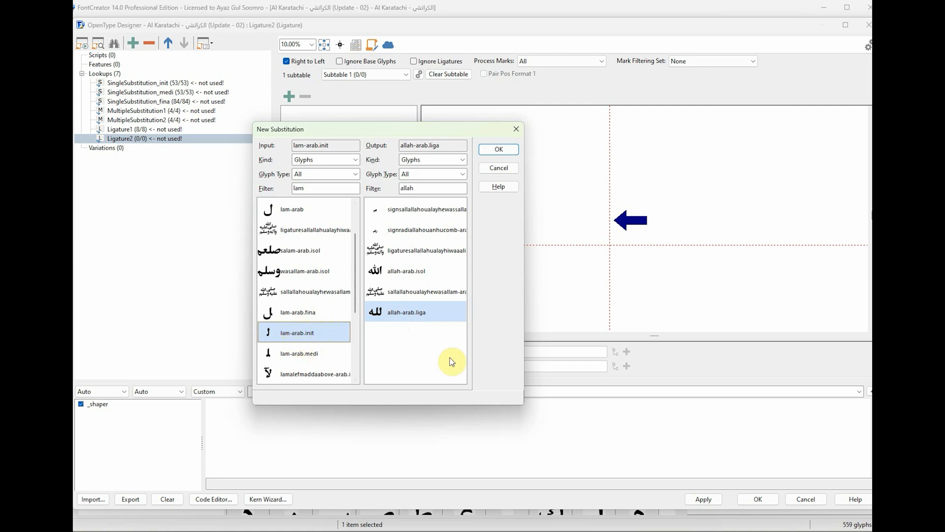
click(497, 150)
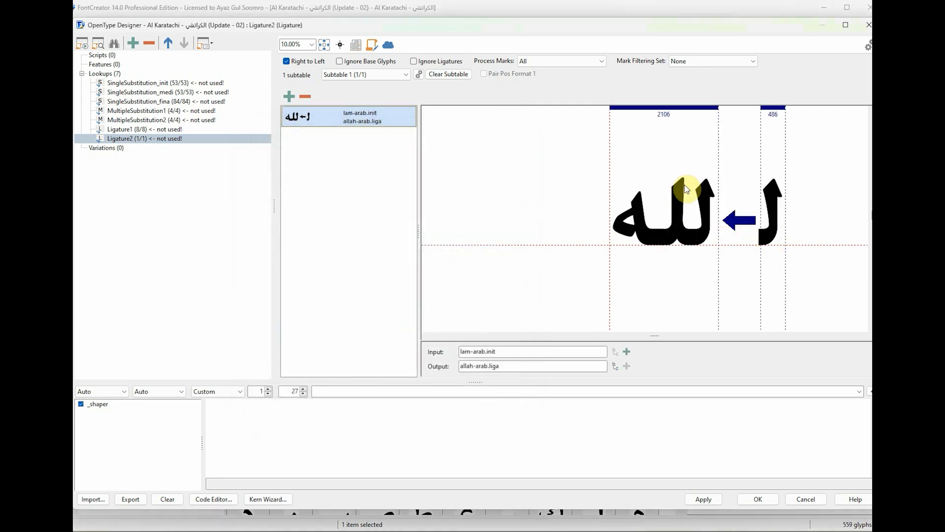
Append lam-arab.medi as the second input glyph of the allah-arab.liga ligature
click(627, 351)
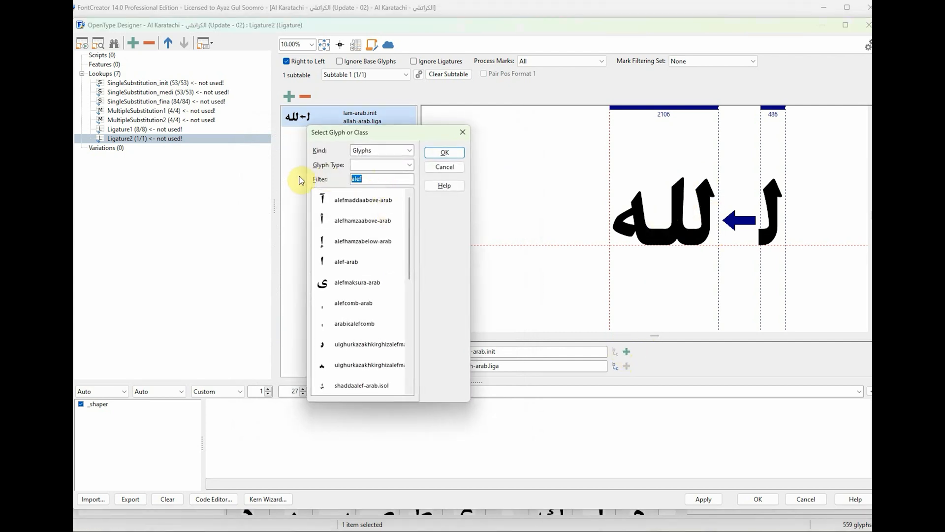
text(alm)
key(BackSpace)
key(BackSpace)
key(BackSpace)
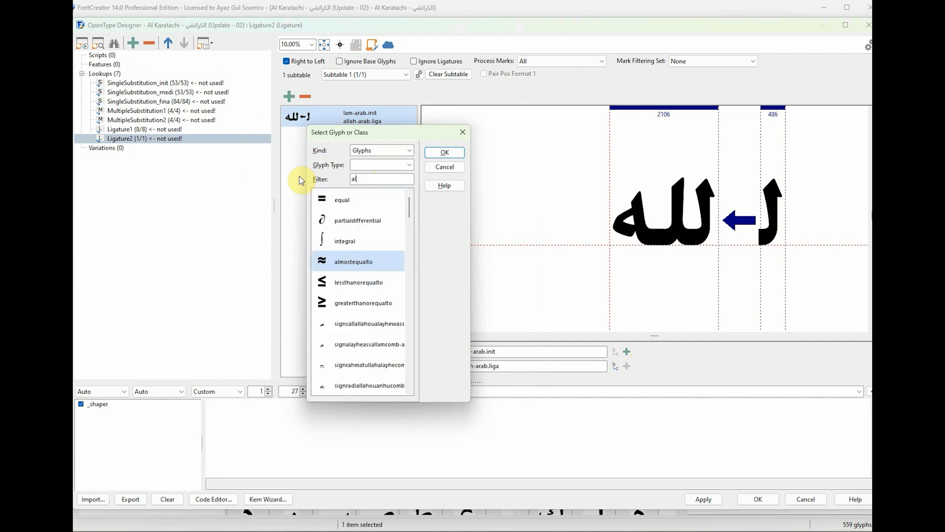
text(lam)
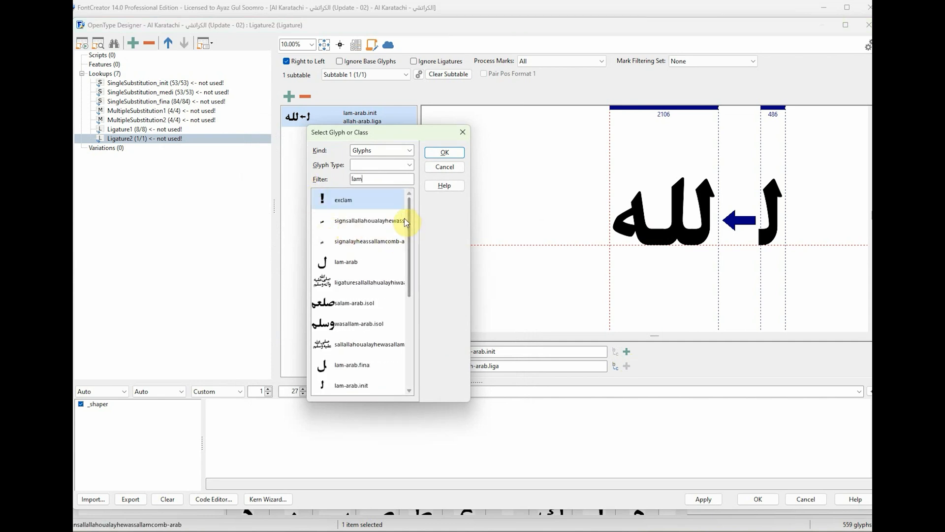
scroll(407, 221, down, 1)
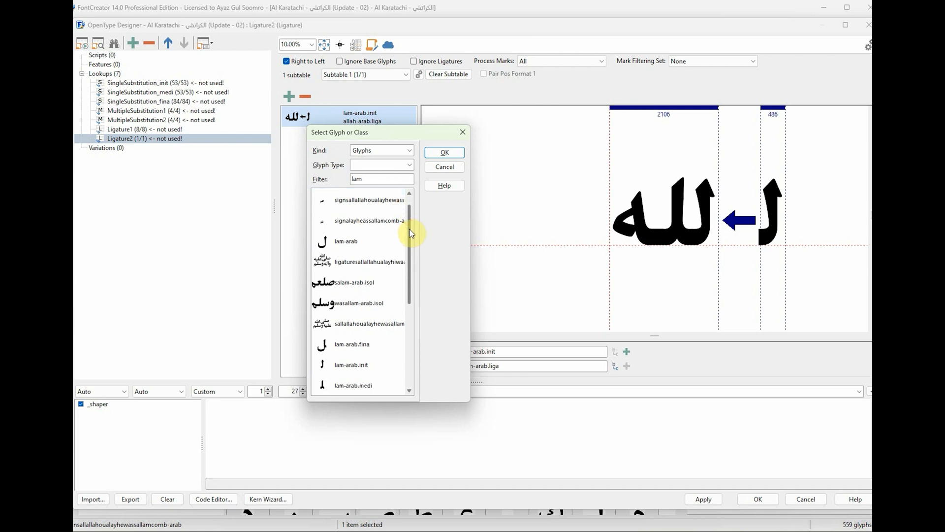
click(374, 385)
click(452, 155)
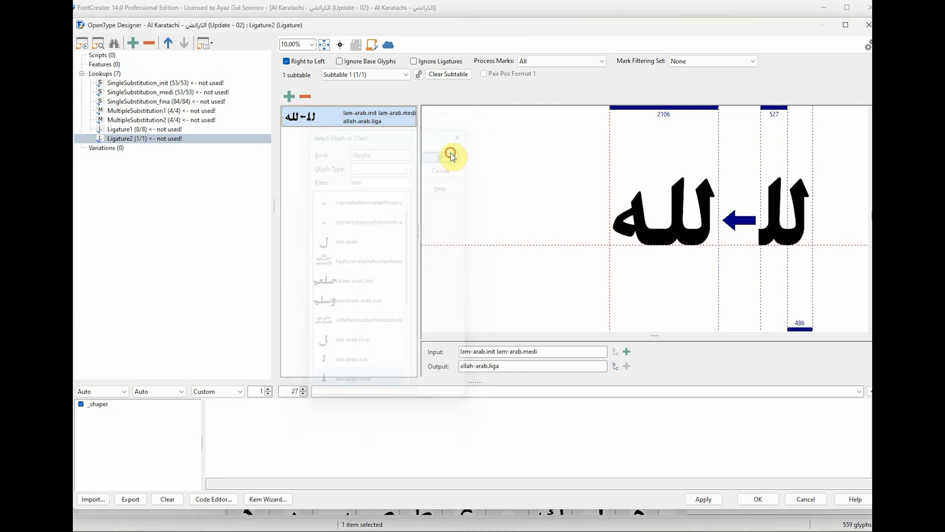
Append heh-arab.fina as the third input glyph of the allah-arab.liga ligature
click(627, 352)
double_click(370, 179)
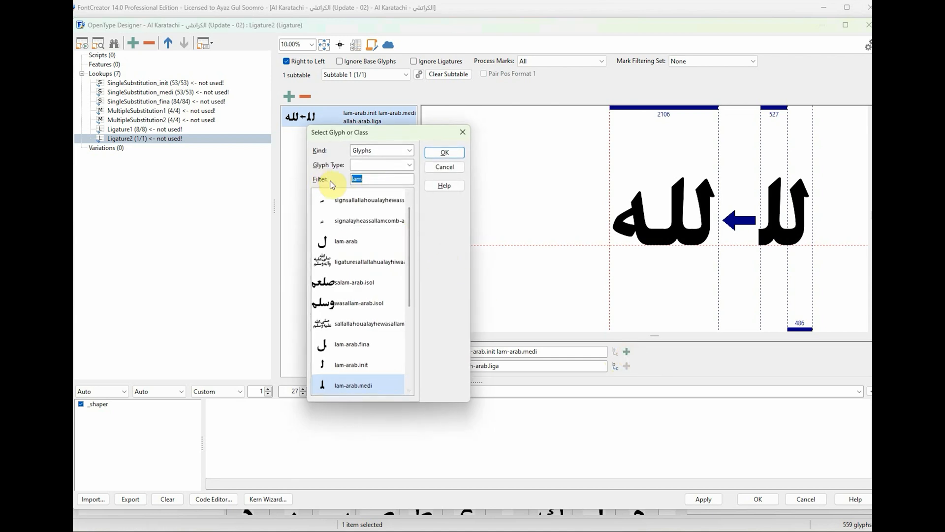
text(ha)
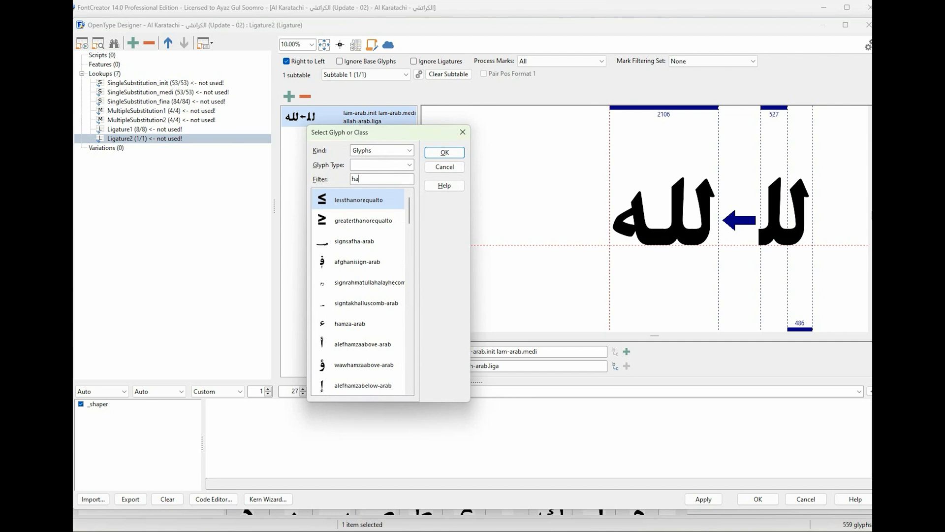
key(BackSpace)
text(eh)
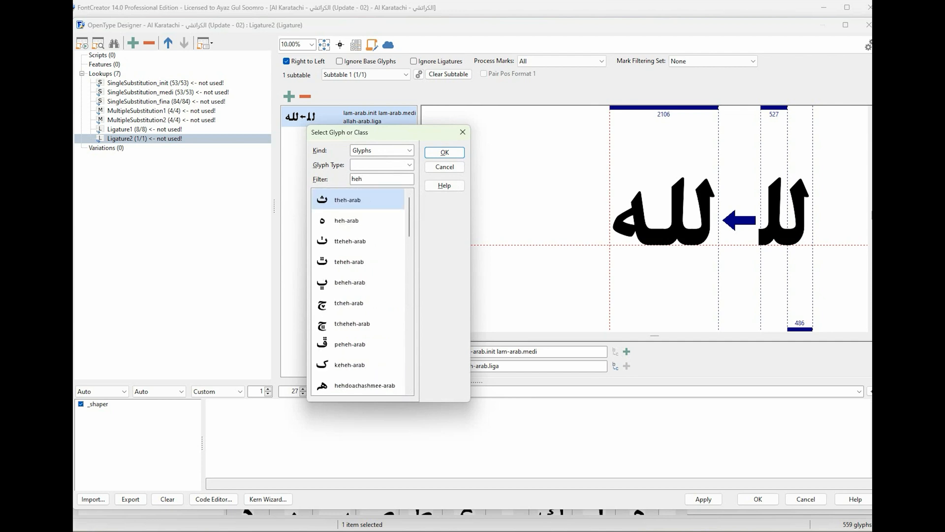
scroll(407, 210, down, 2)
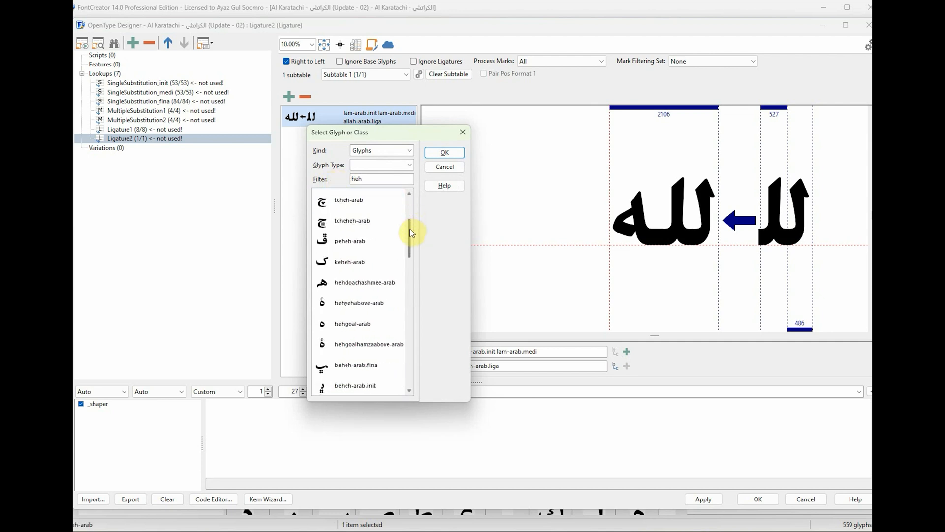
drag(411, 232, 416, 298)
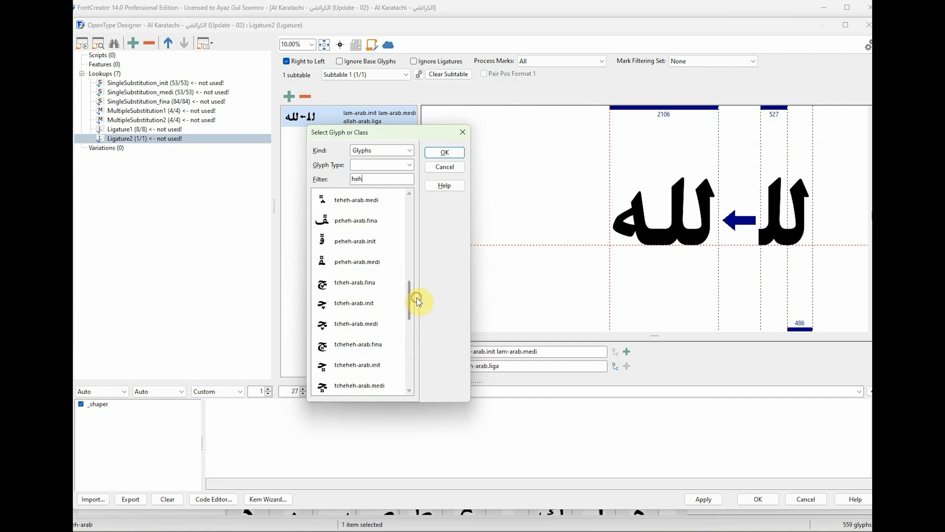
scroll(390, 283, up, 6)
scroll(391, 286, up, 5)
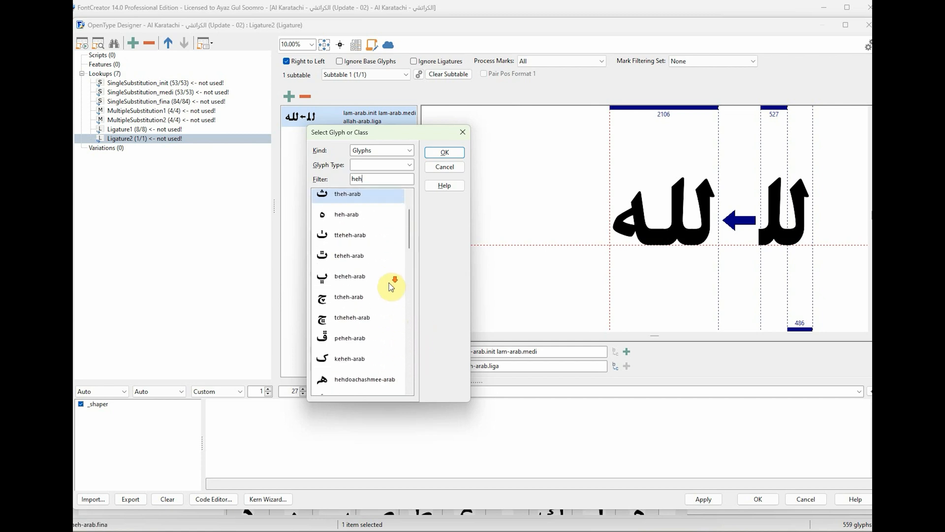
double_click(379, 178)
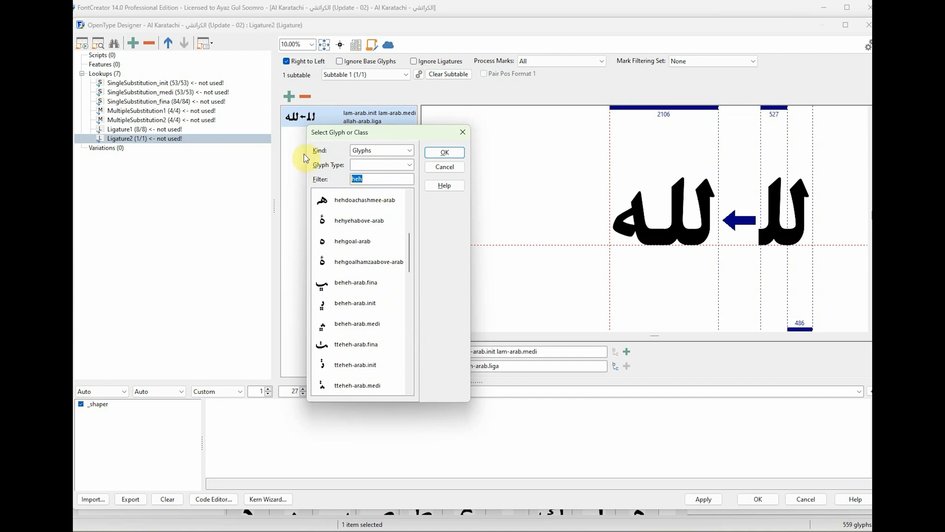
text(3)
key(BackSpace)
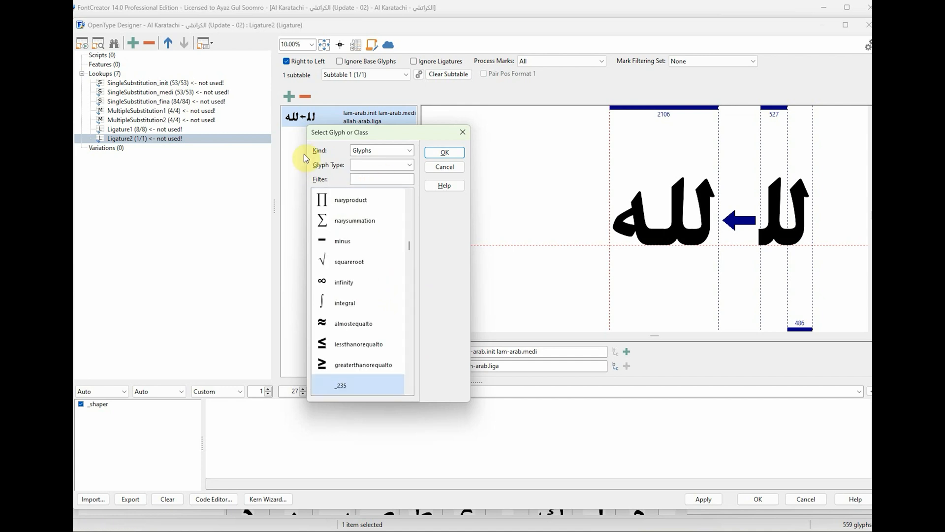
text(.fina)
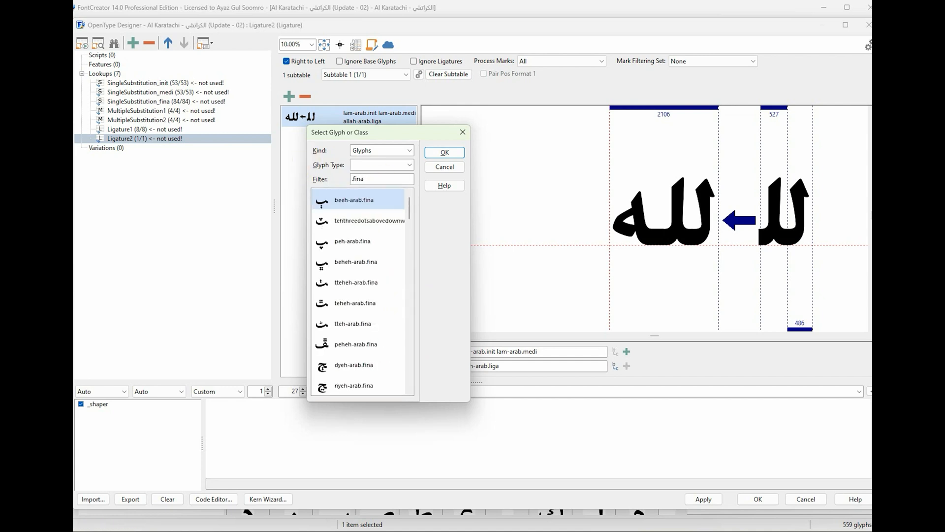
drag(412, 204, 414, 363)
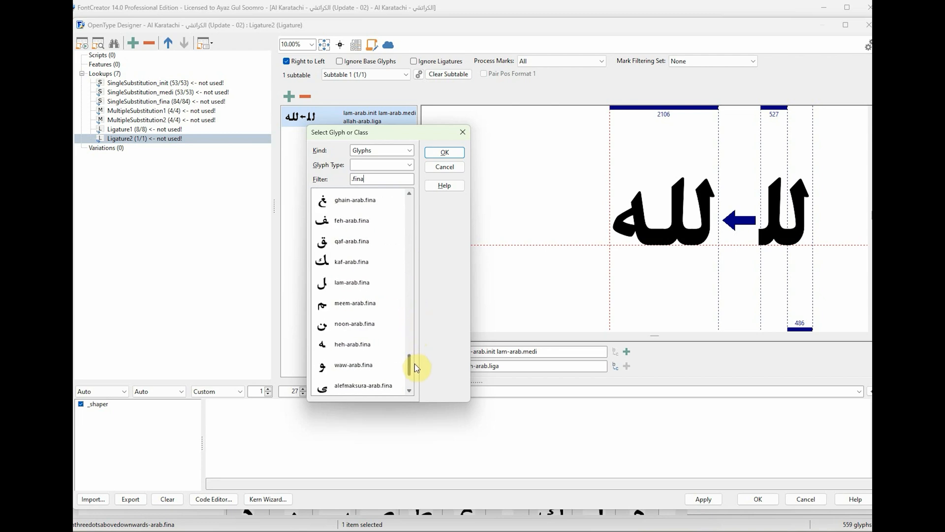
click(375, 345)
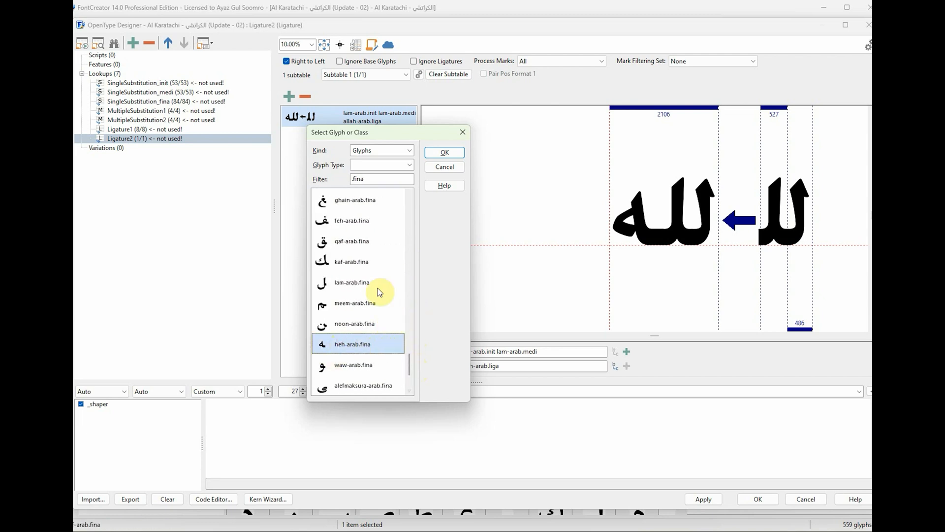
click(445, 153)
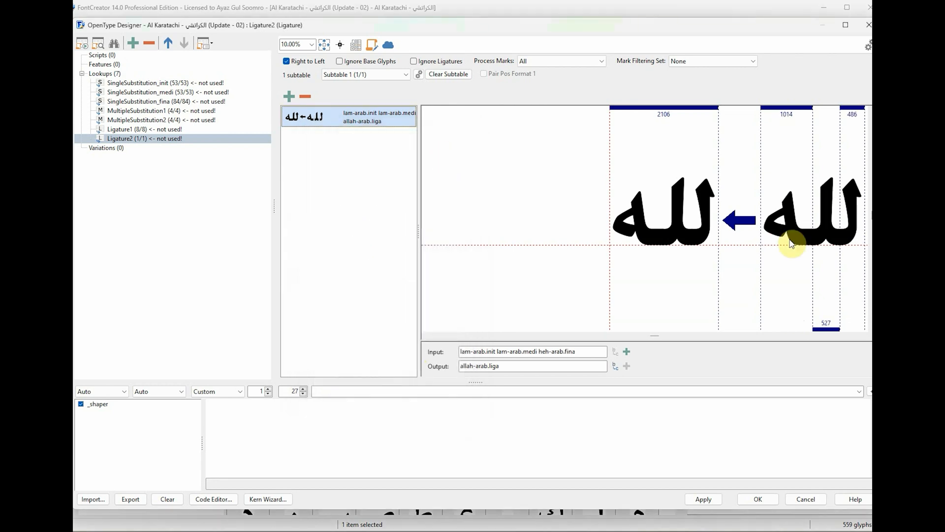
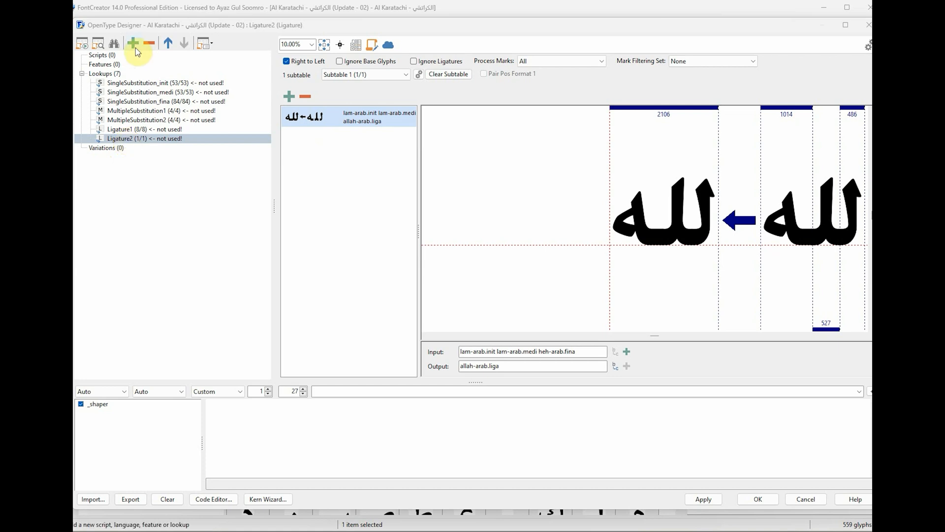
Add a third ligature substitution lookup, set it to right to left, and apply the changes
click(118, 74)
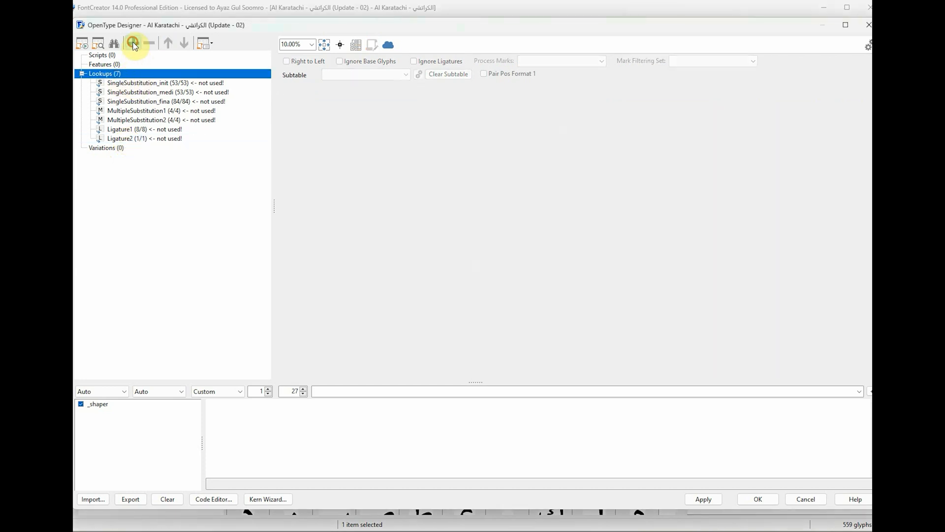
click(132, 43)
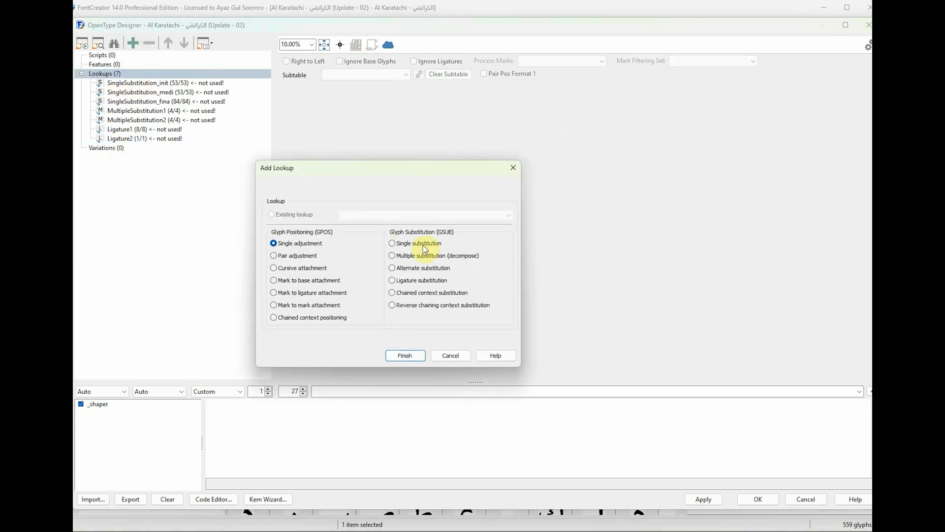
click(413, 281)
click(415, 356)
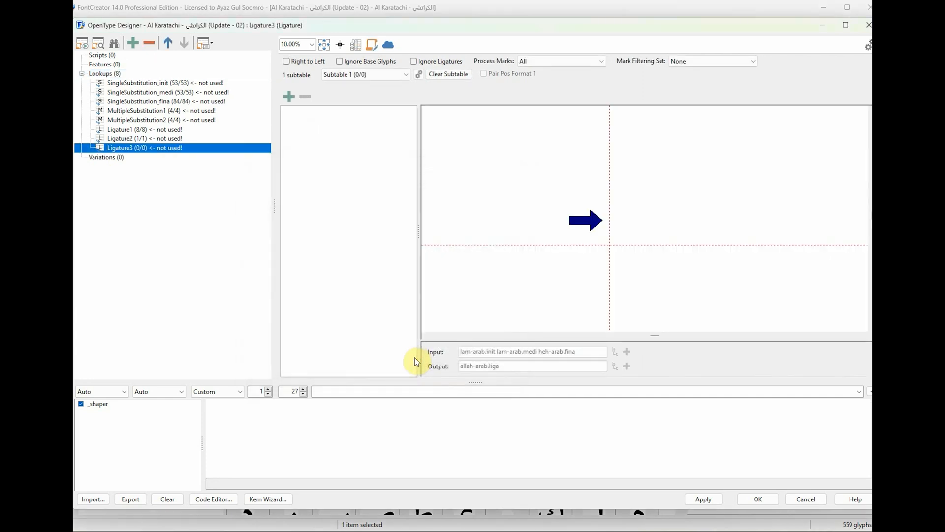
click(285, 62)
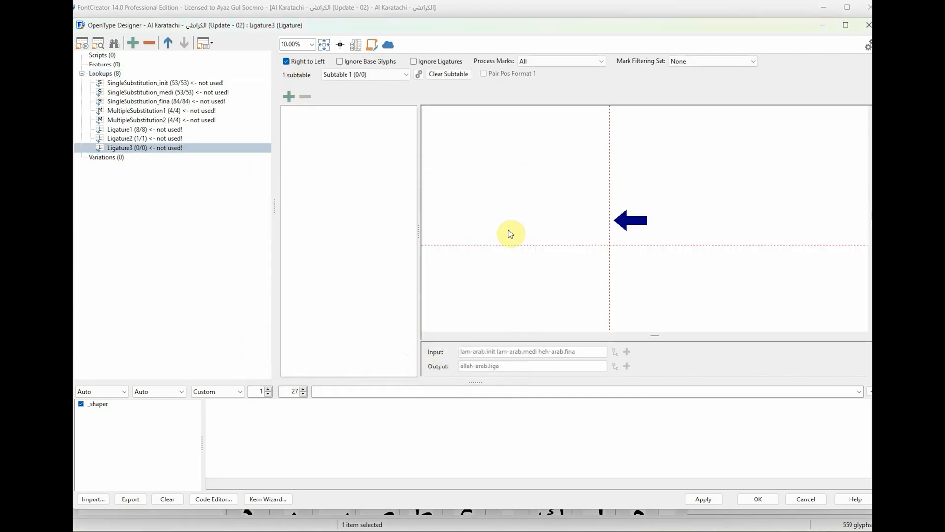
click(704, 499)
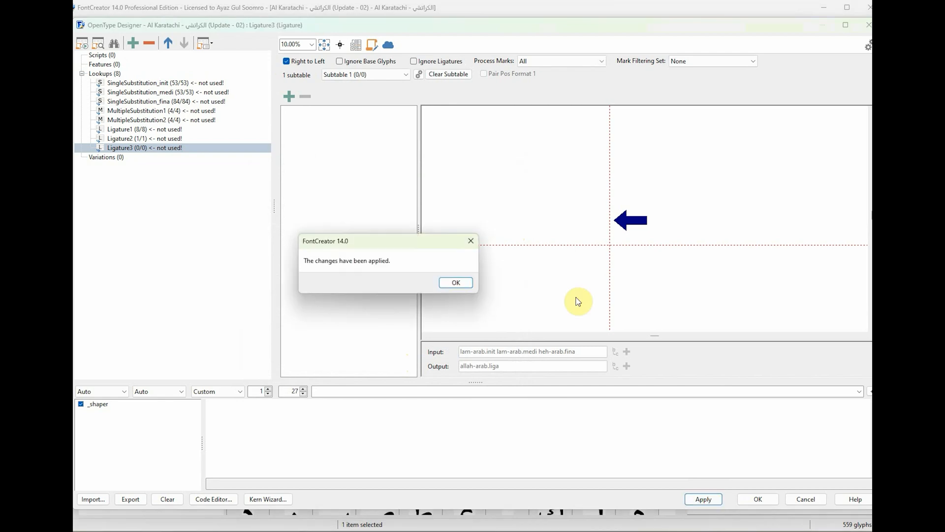
click(456, 282)
Add a substitution to the third ligature lookup with alef-arab as input and allah-arab.isol as output
click(289, 96)
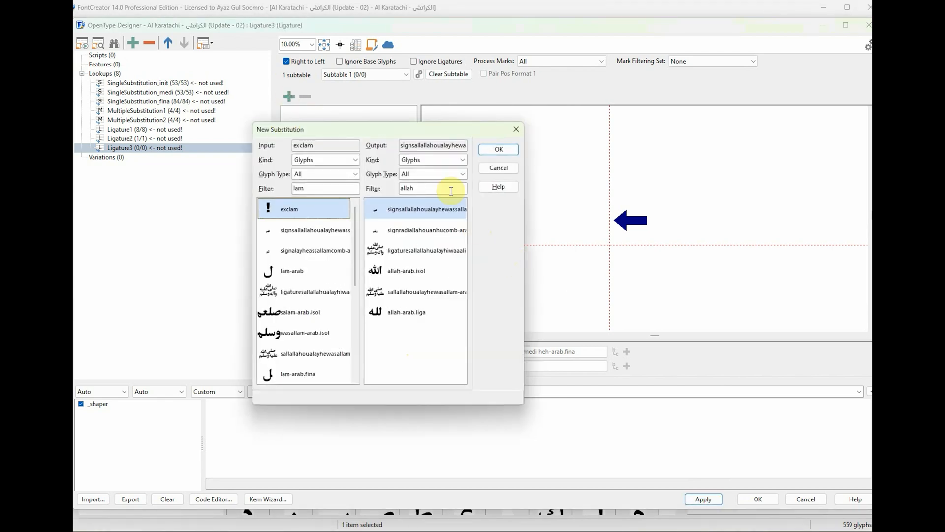
click(412, 272)
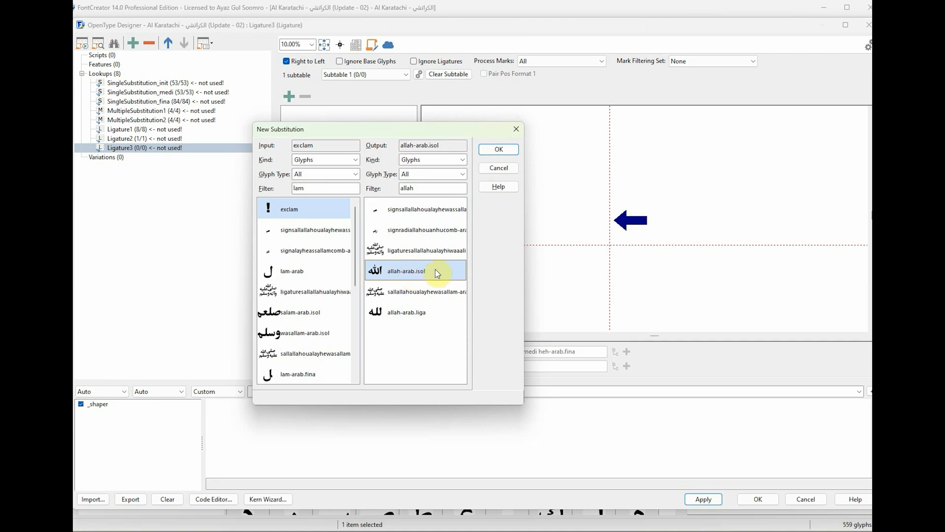
drag(317, 189, 296, 191)
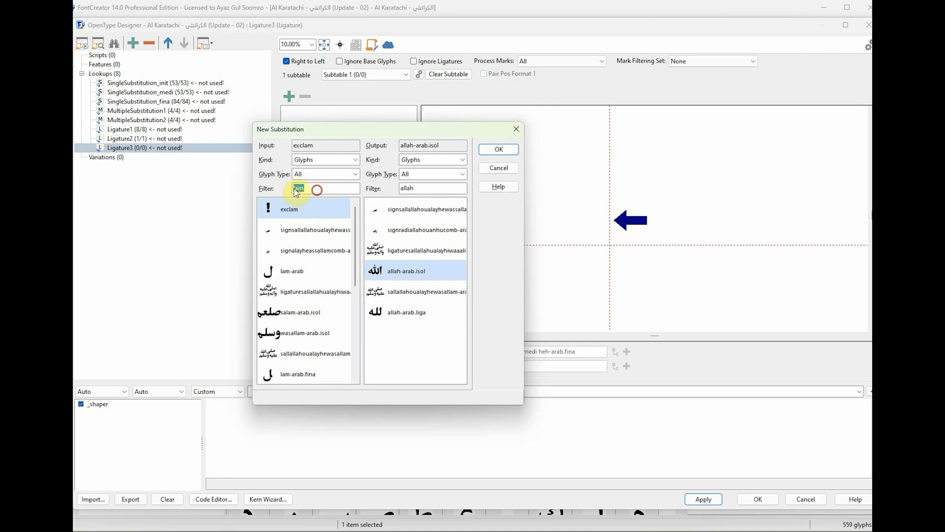
text(alef)
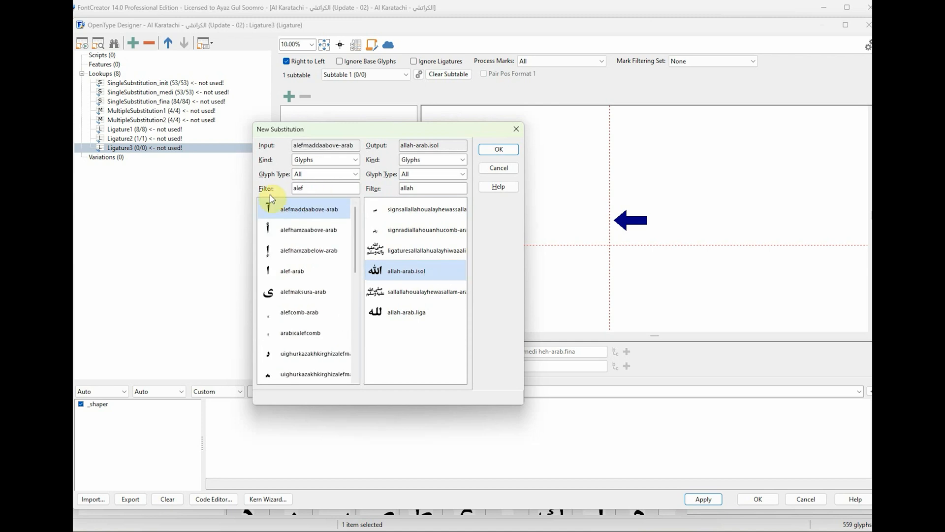
click(290, 272)
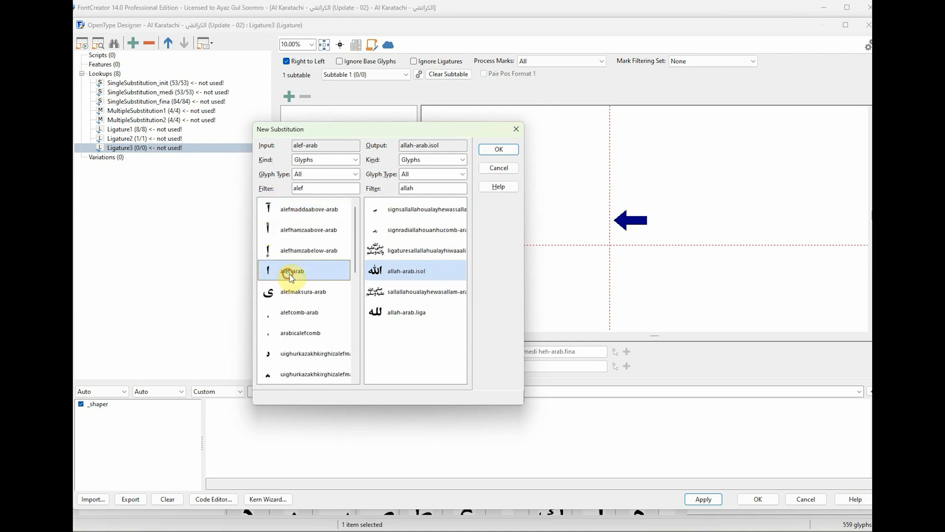
click(503, 154)
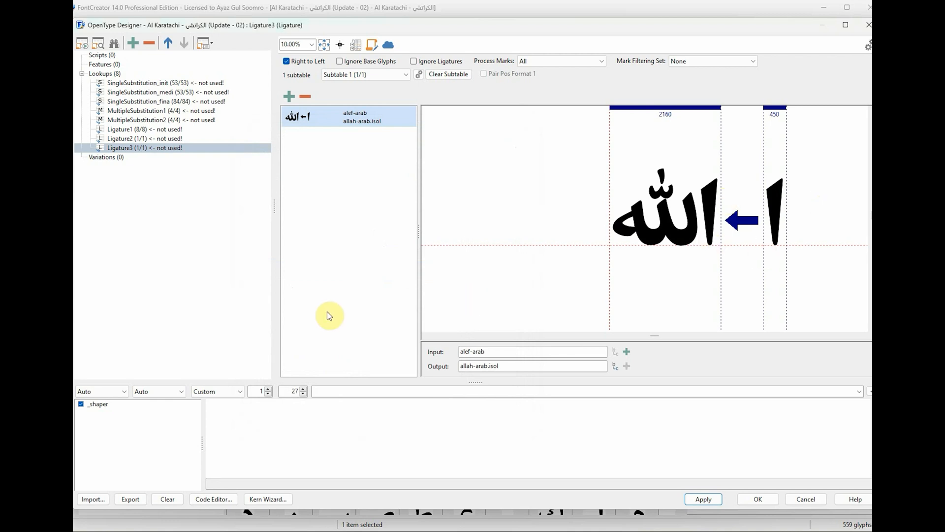
Append lam-arab.init as the second input glyph of the allah-arab.isol ligature
click(626, 351)
double_click(370, 179)
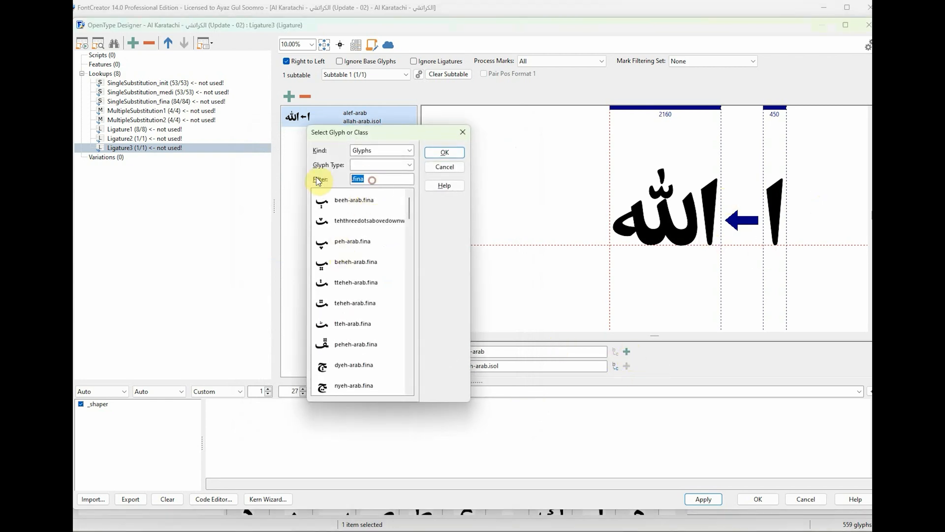
text(lam)
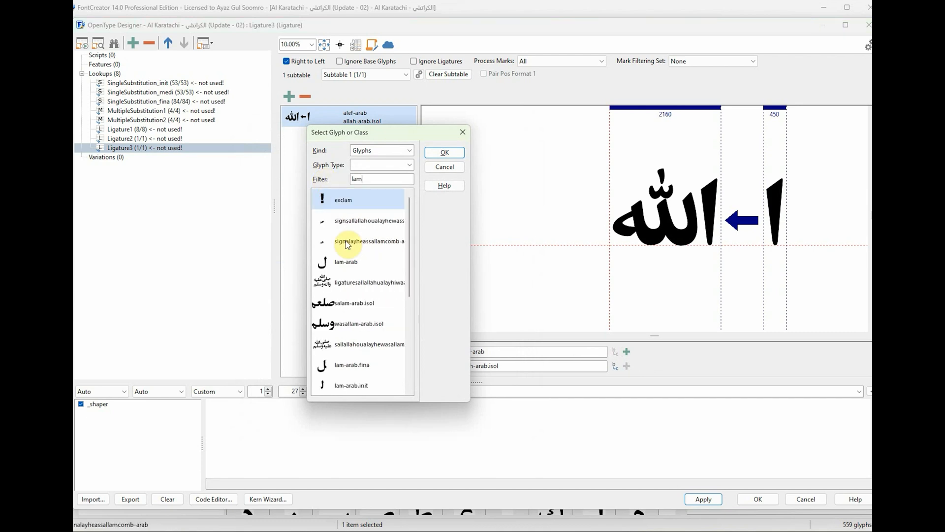
click(409, 387)
click(409, 388)
click(356, 365)
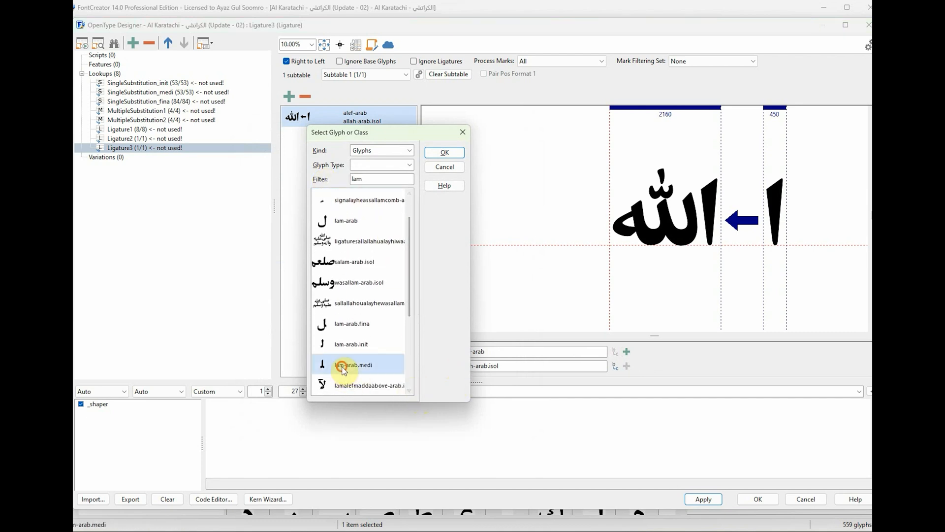
click(358, 344)
click(444, 152)
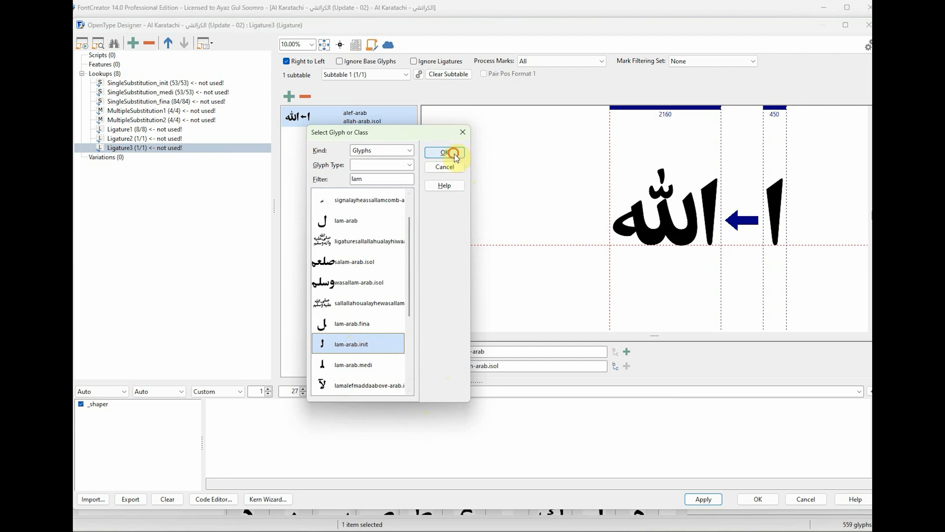
Append lam-arab.medi as the third input glyph of the allah-arab.isol ligature
click(627, 351)
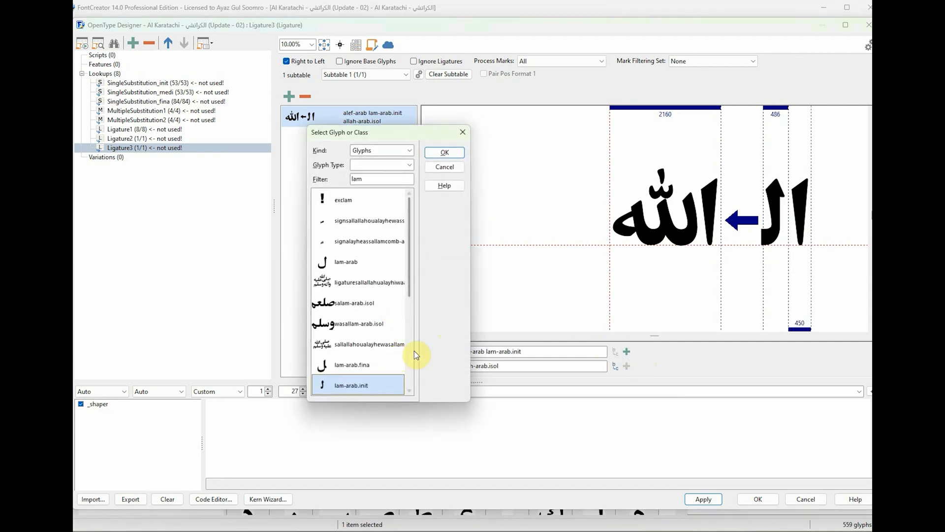
click(410, 389)
click(354, 386)
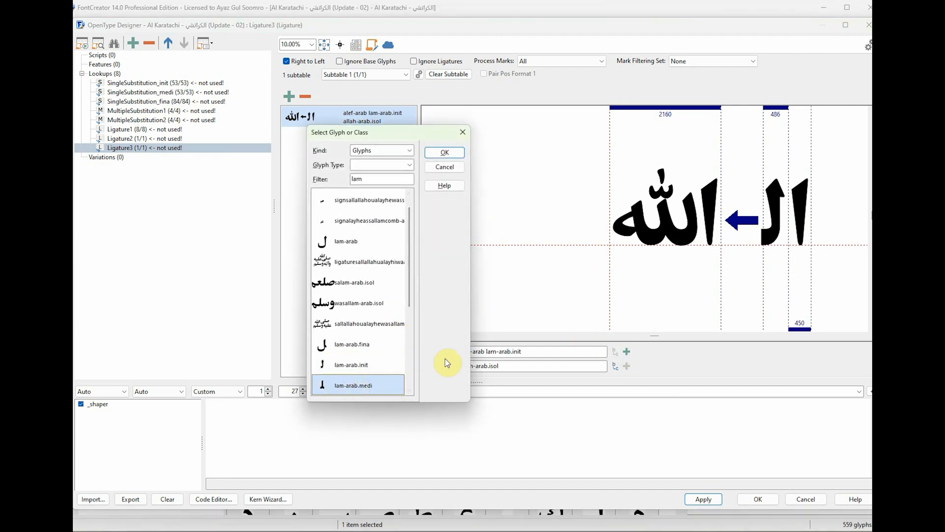
click(444, 153)
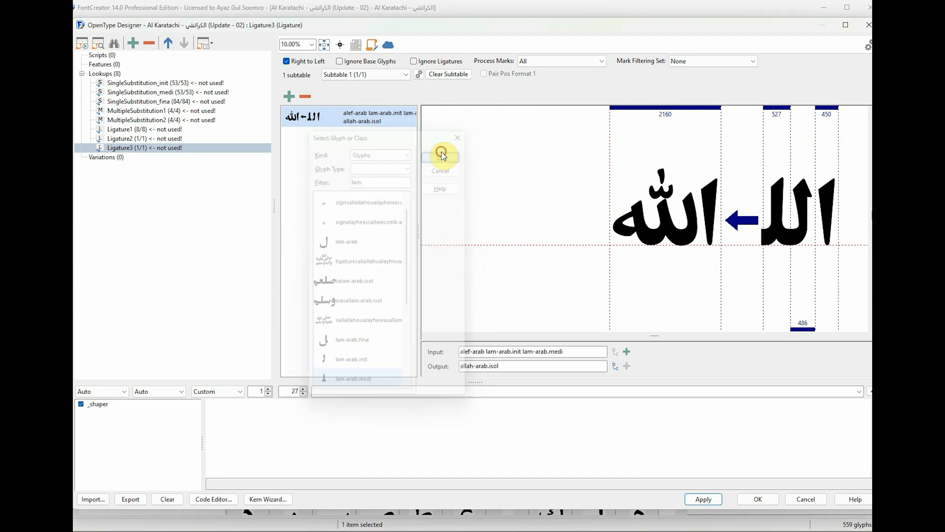
Append arabicshaddacomb as the fourth input glyph of the allah-arab.isol ligature
click(626, 351)
click(369, 179)
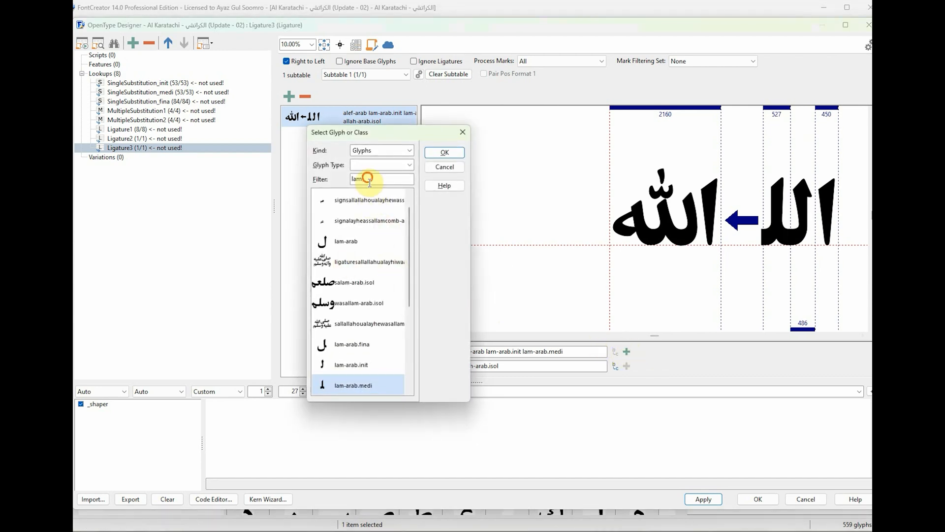
drag(368, 178, 354, 189)
text(s)
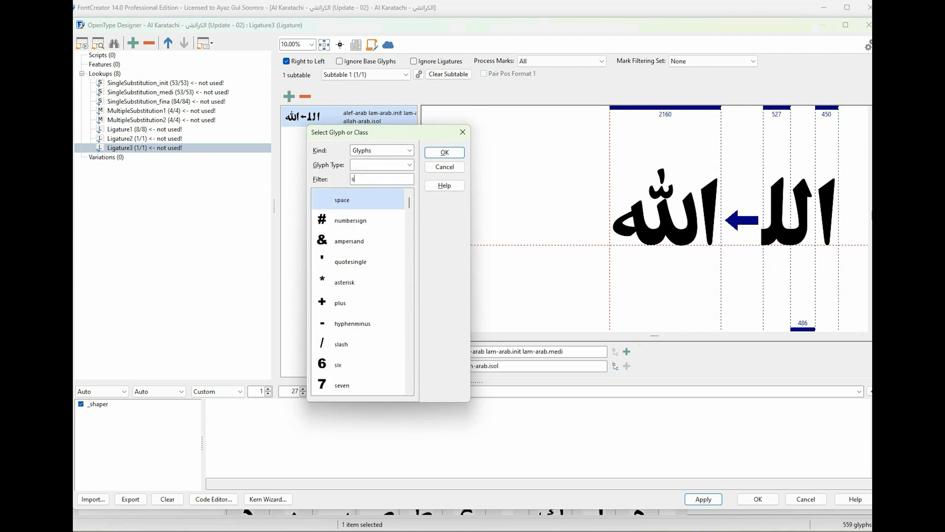
text(h)
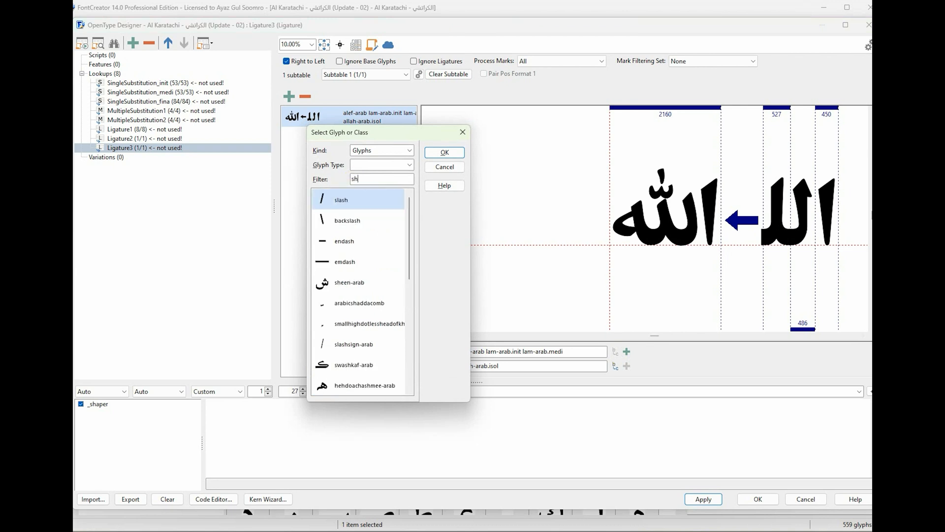
click(370, 303)
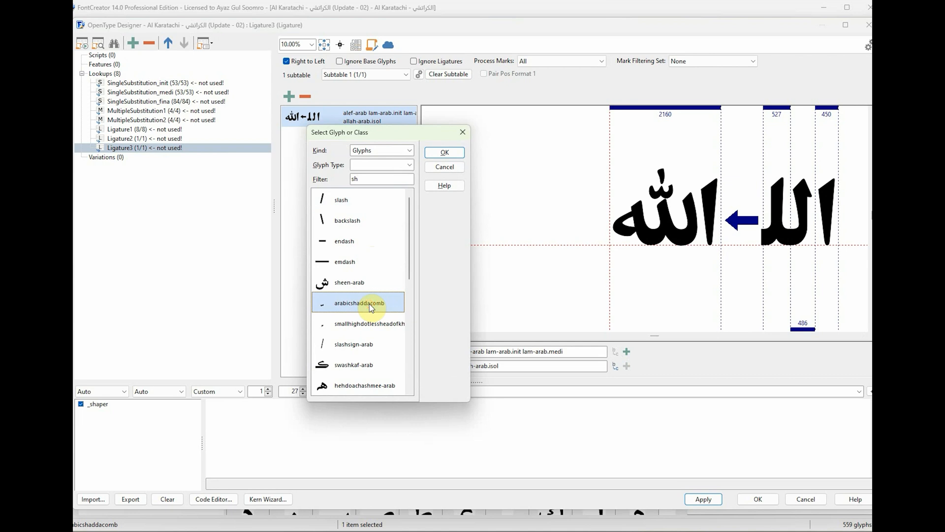
click(444, 152)
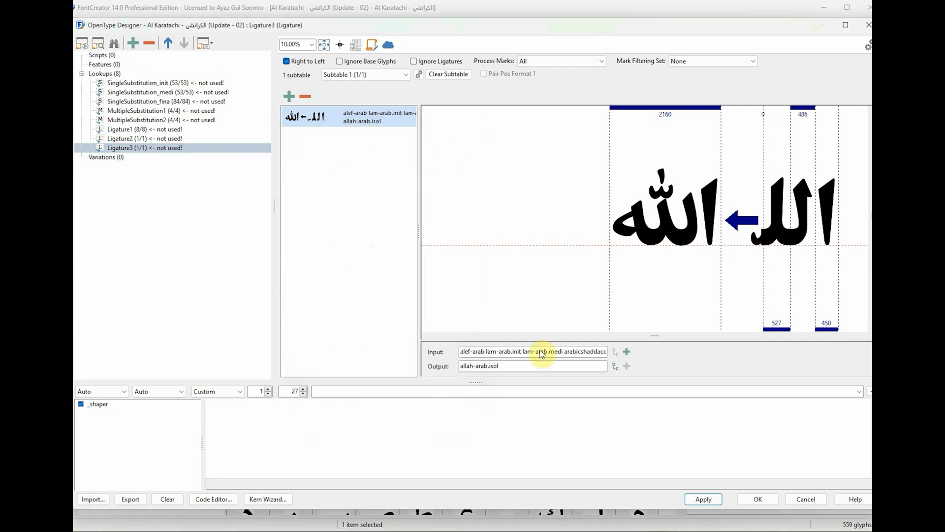
Append arabicalefcomb as the fifth input glyph of the allah-arab.isol ligature
click(626, 352)
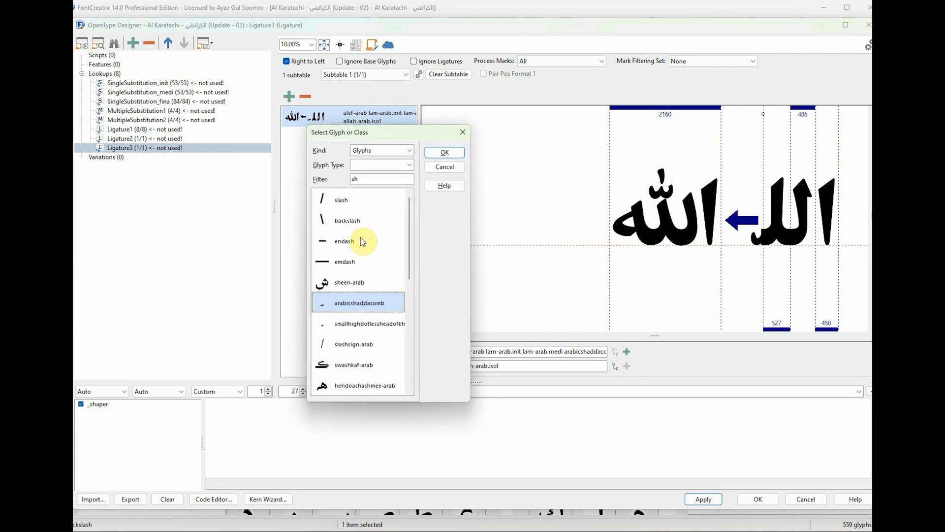
double_click(359, 179)
text(a)
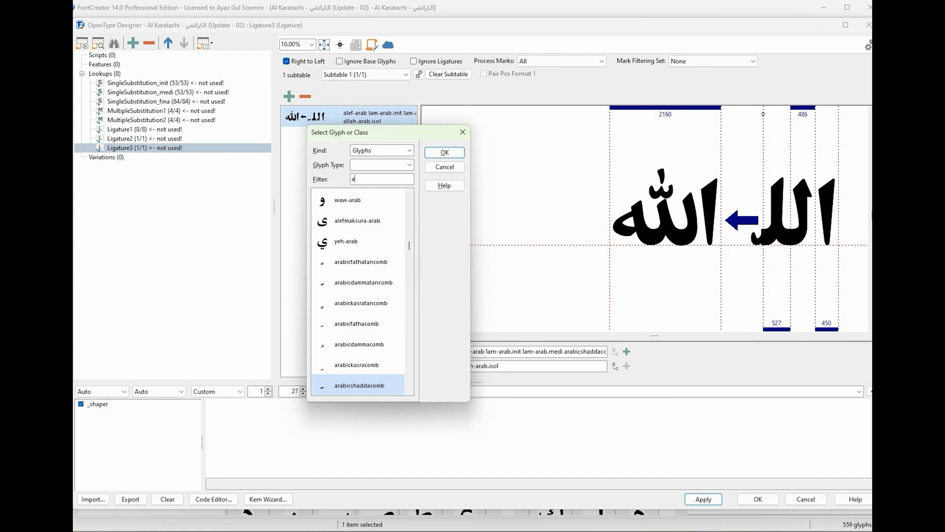
text(le)
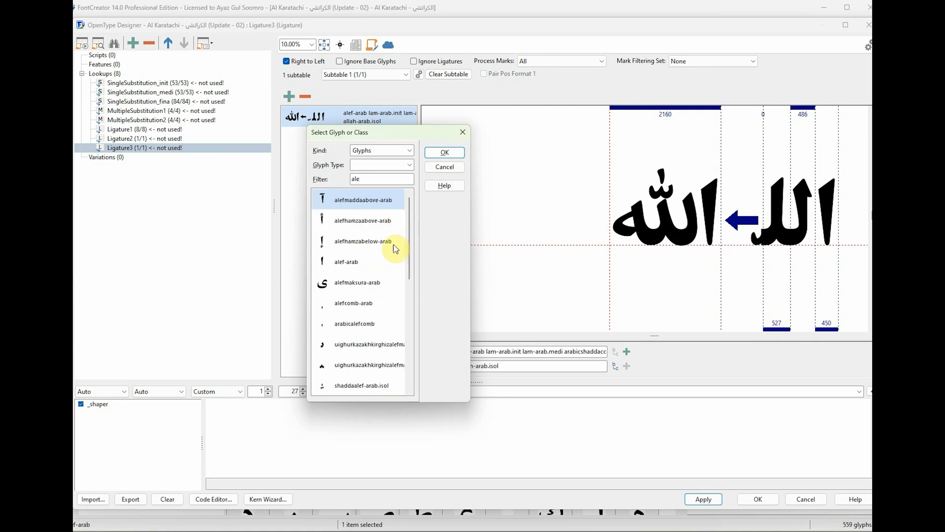
click(359, 323)
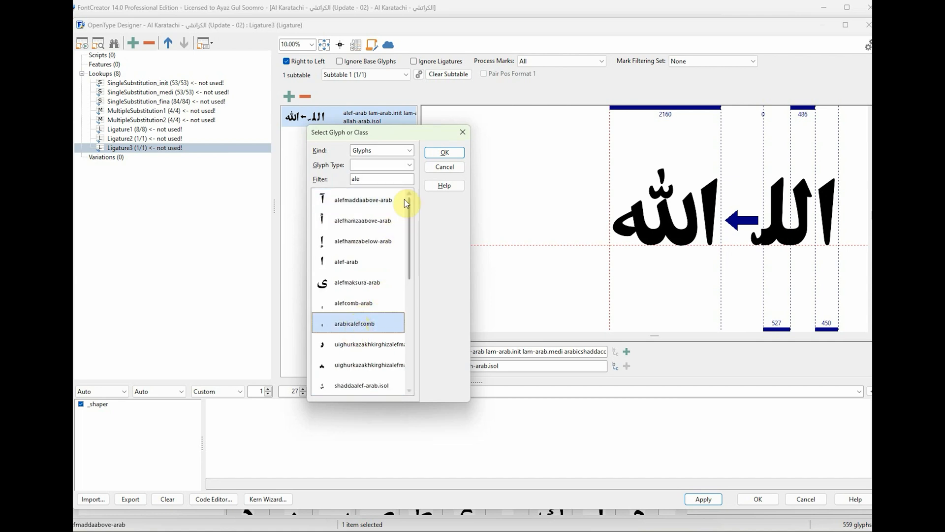
click(446, 152)
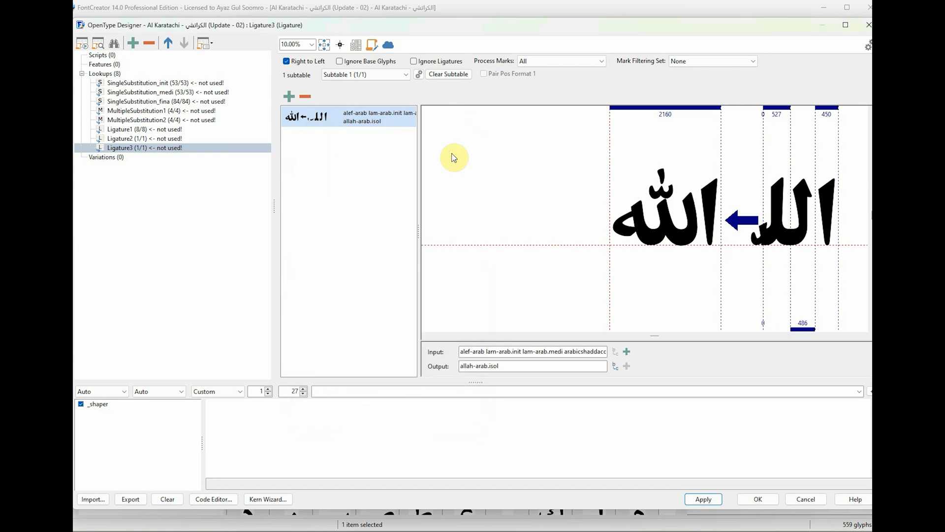
Append heh-arab.fina as the sixth input glyph of the allah-arab.isol ligature
click(624, 355)
text(heh)
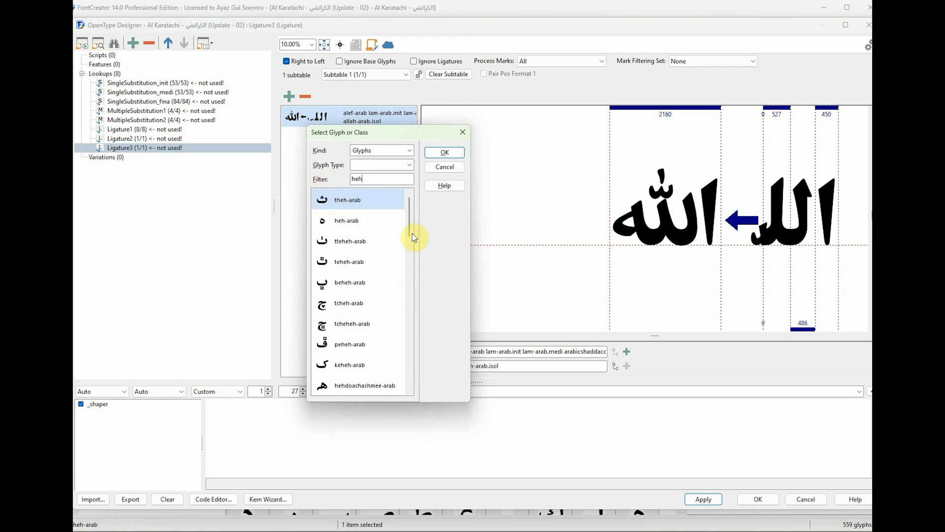
drag(412, 221, 422, 361)
click(373, 387)
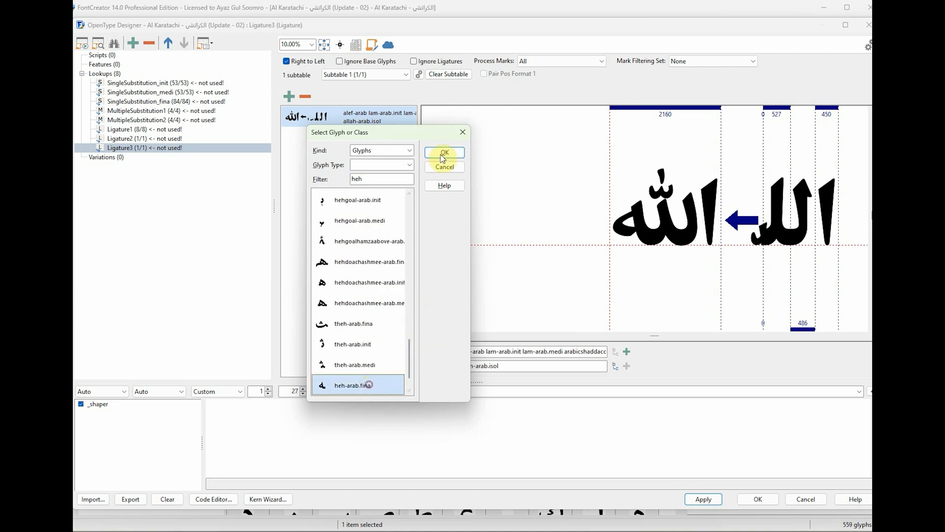
click(445, 152)
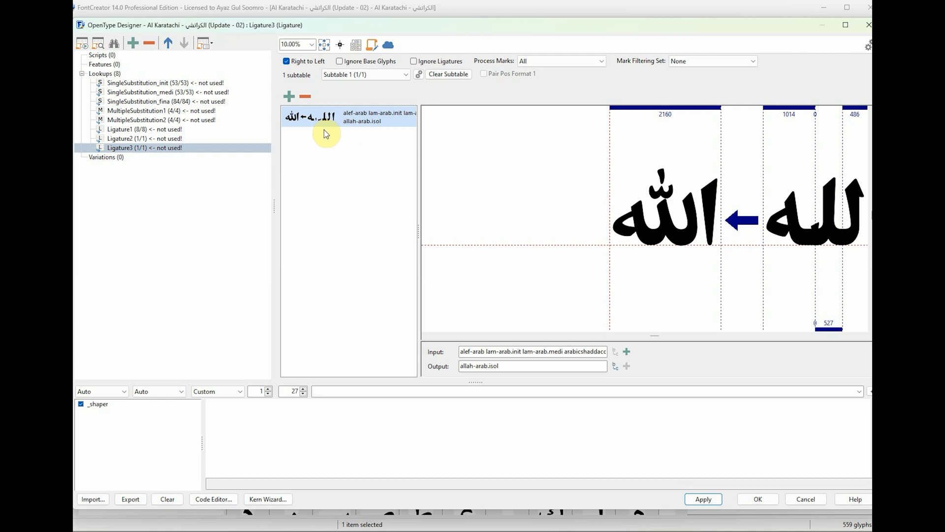
Delete the MultipleSubstitution2 lookup that decomposes the shadda combinations
click(165, 120)
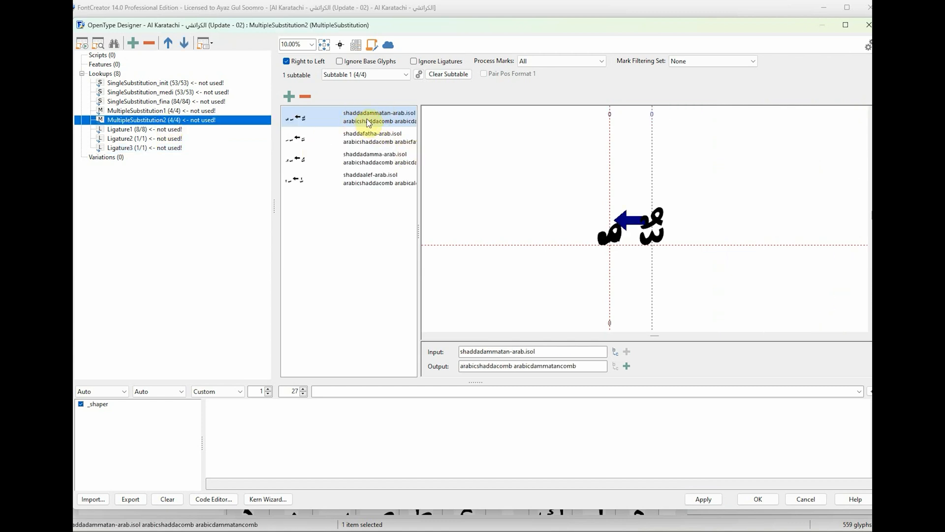
right_click(142, 122)
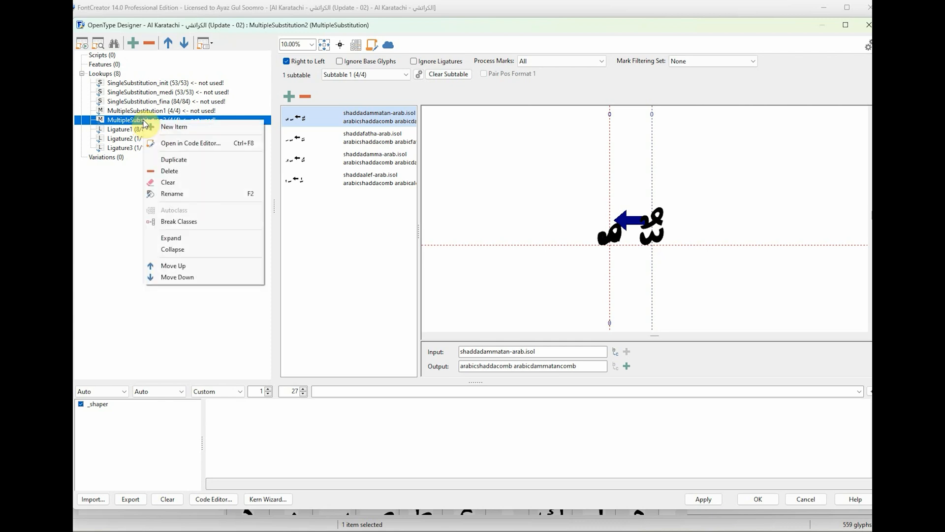
click(174, 173)
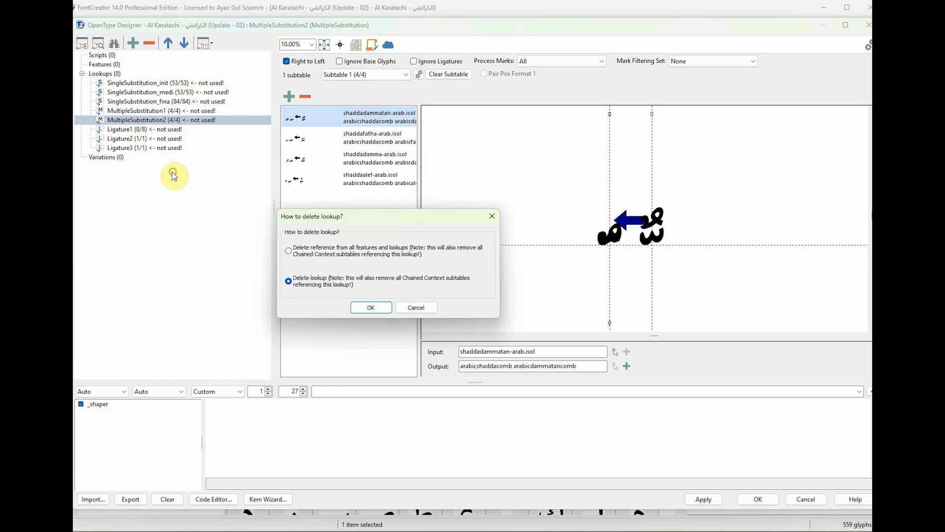
click(383, 307)
click(157, 122)
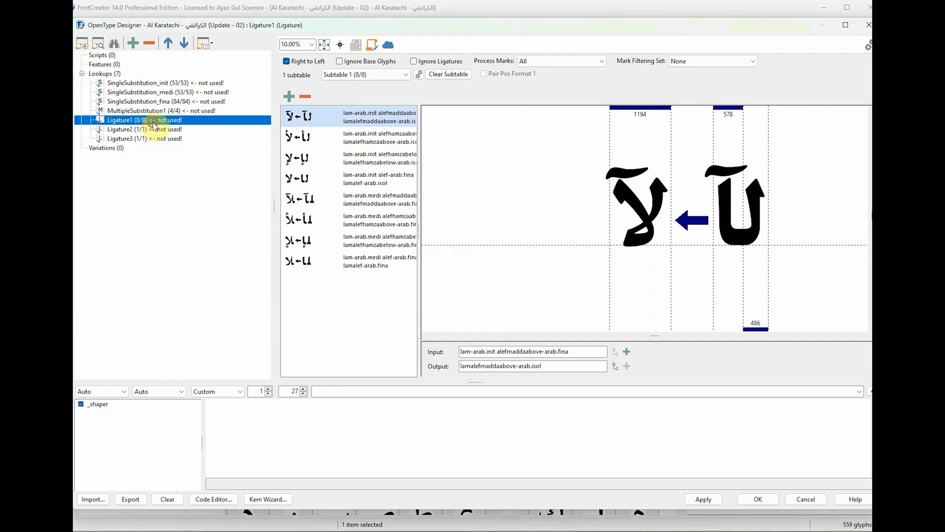
click(154, 130)
click(154, 138)
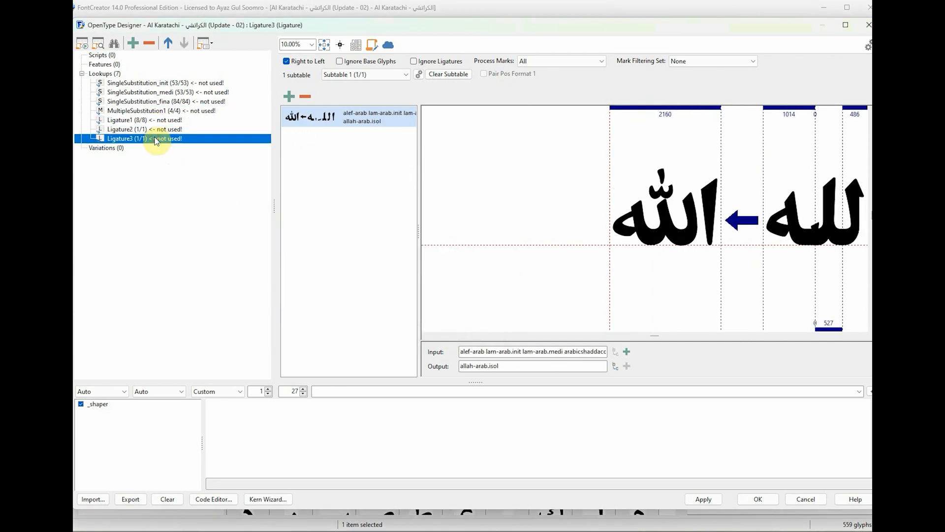
click(164, 122)
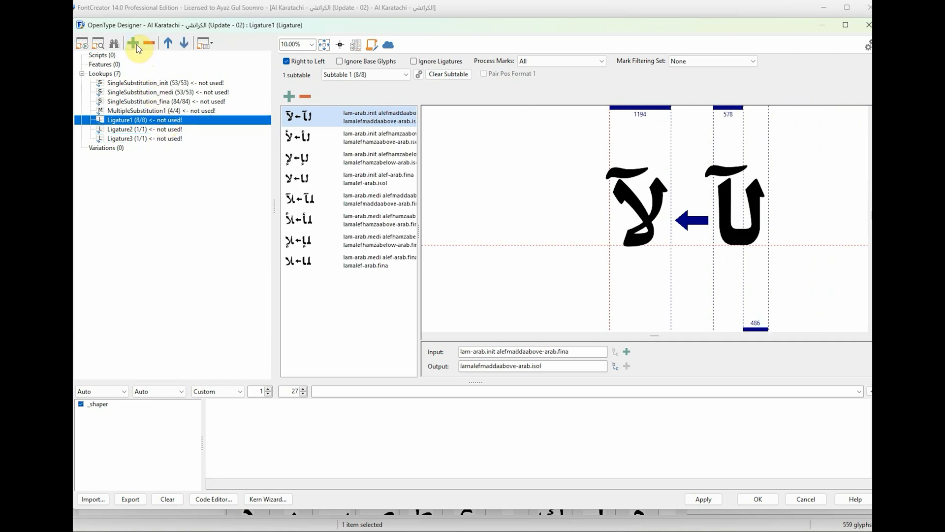
Add a new ligature substitution lookup, enable Right to Left for it, and apply the changes
click(114, 74)
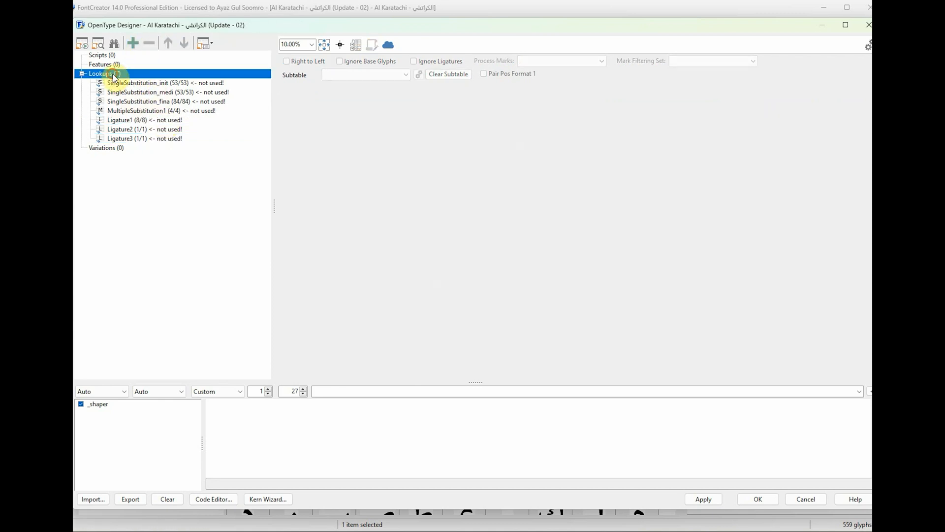
click(135, 42)
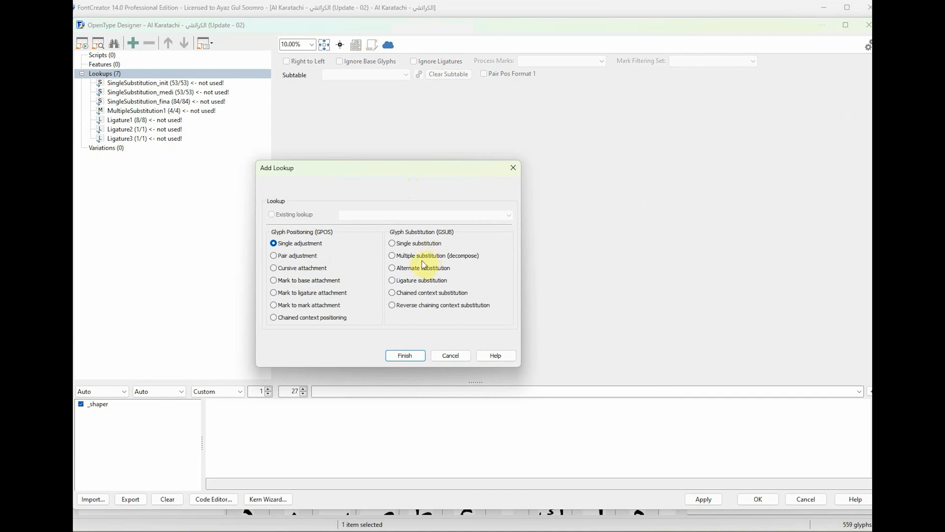
click(411, 283)
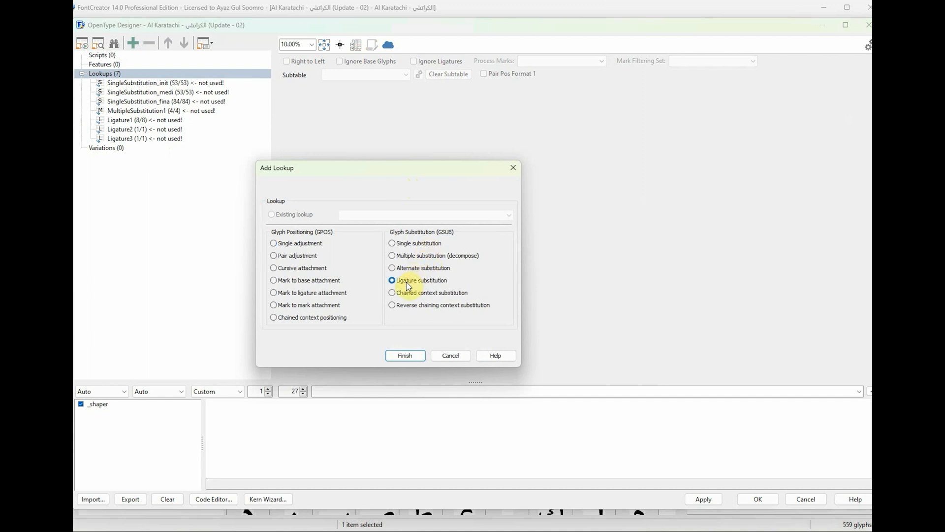
click(406, 356)
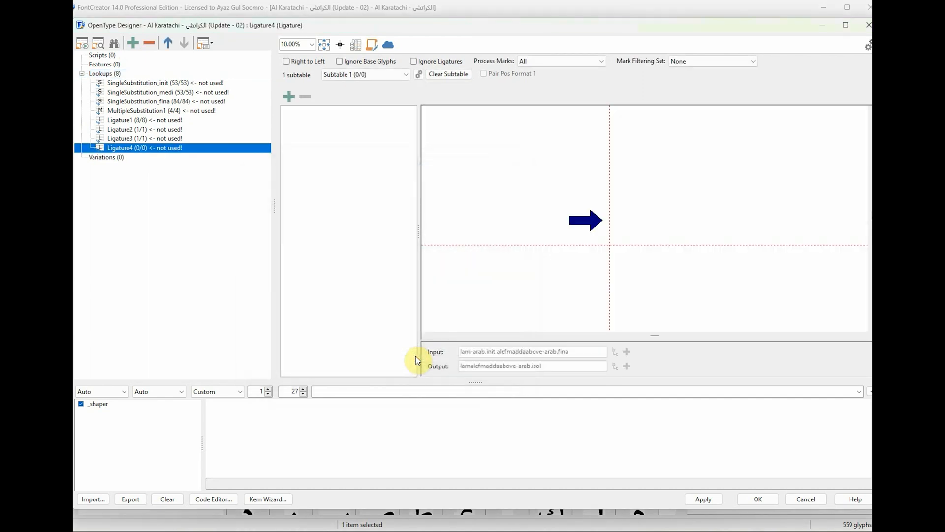
click(287, 61)
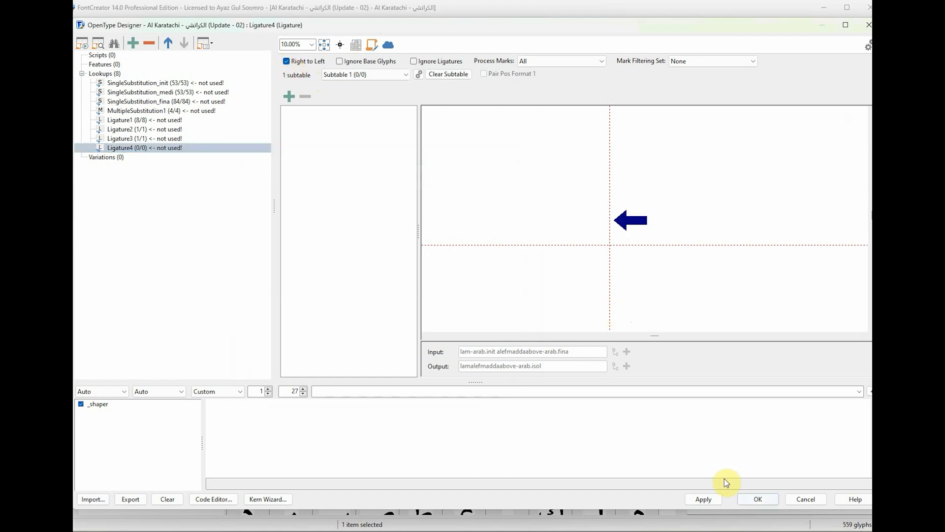
click(709, 499)
Add a substitution with arabicshaddacomb as input and shaddadammatan-arab.isol as output to the new Ligature4 lookup
click(289, 97)
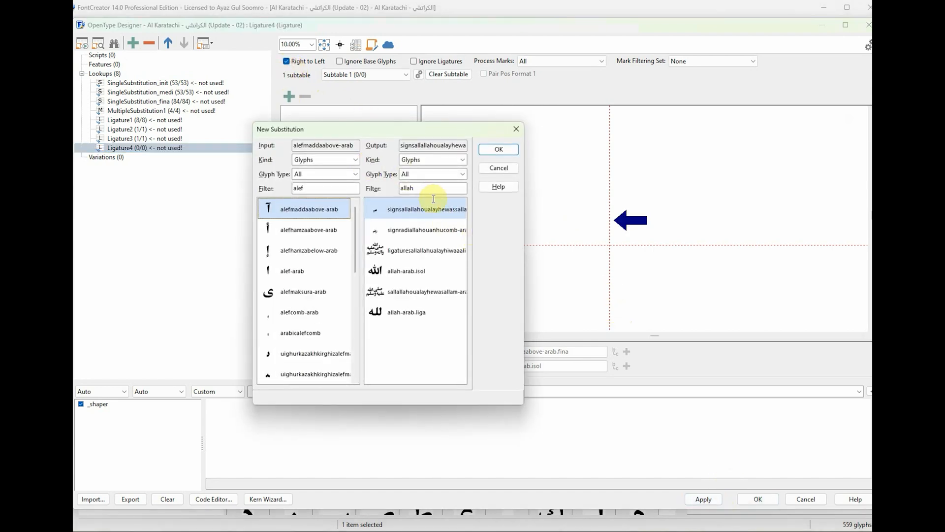
double_click(421, 188)
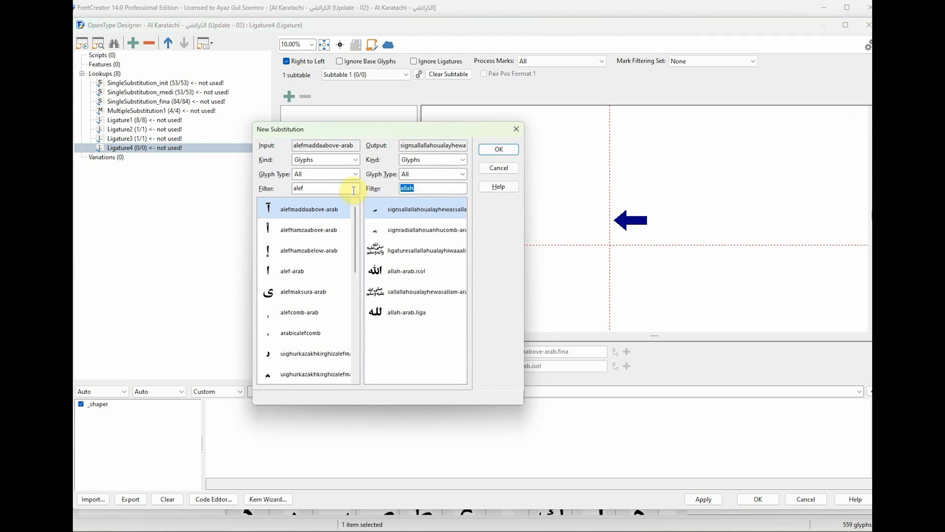
text(sha)
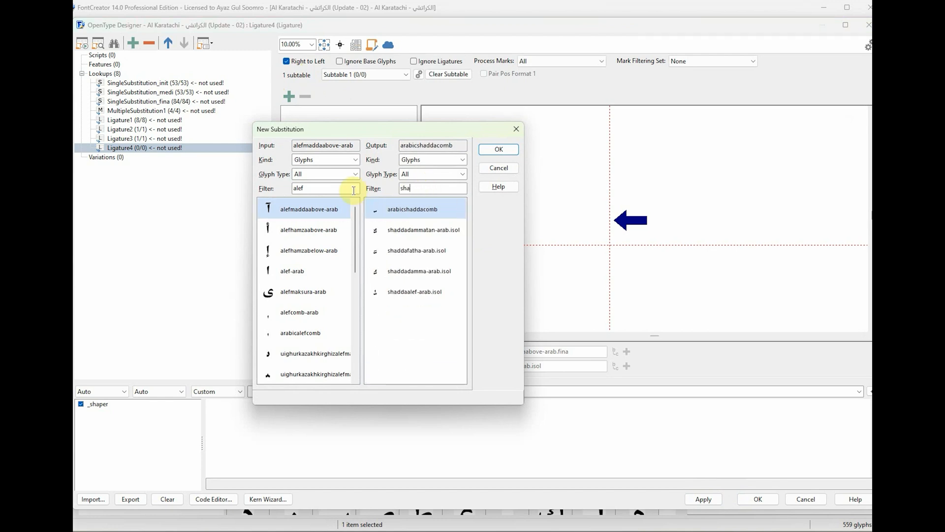
click(394, 229)
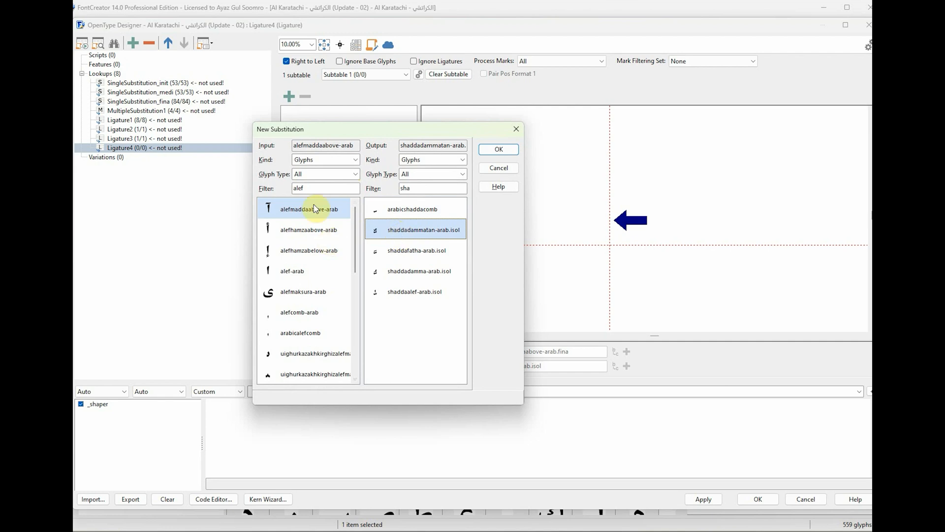
double_click(314, 188)
text(sha)
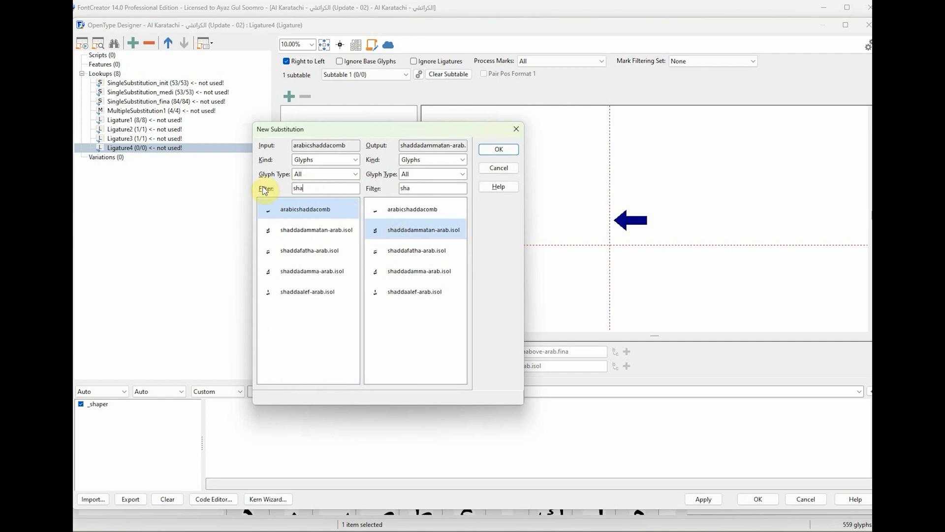
click(317, 209)
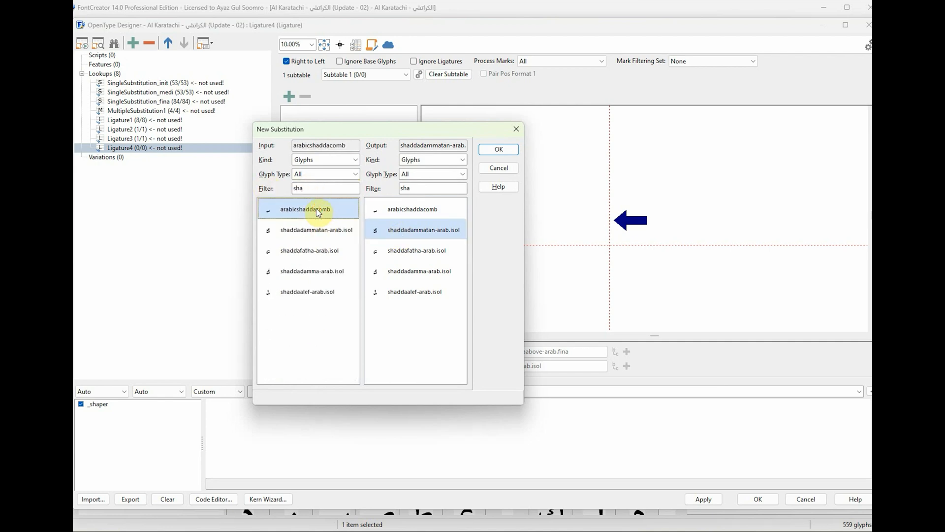
click(498, 150)
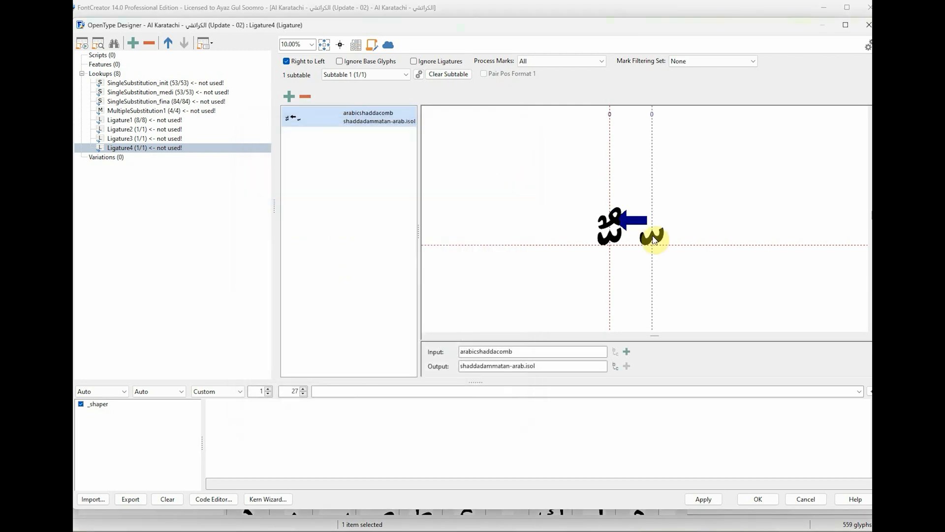
Try arabicdammacomb as the second input glyph of the shaddadammatan-arab.isol ligature and delete that substitution
click(626, 351)
double_click(372, 179)
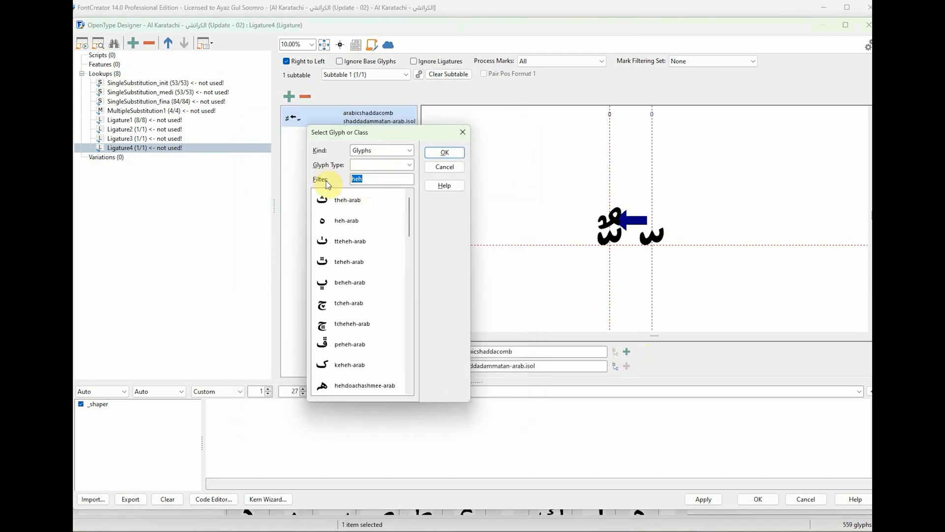
text(ama)
key(BackSpace)
key(BackSpace)
key(BackSpace)
text(dam)
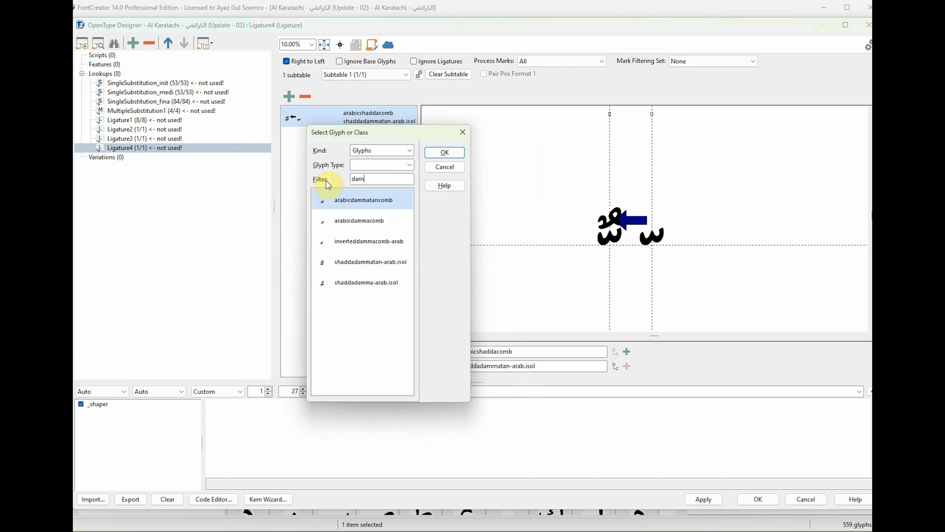
click(363, 221)
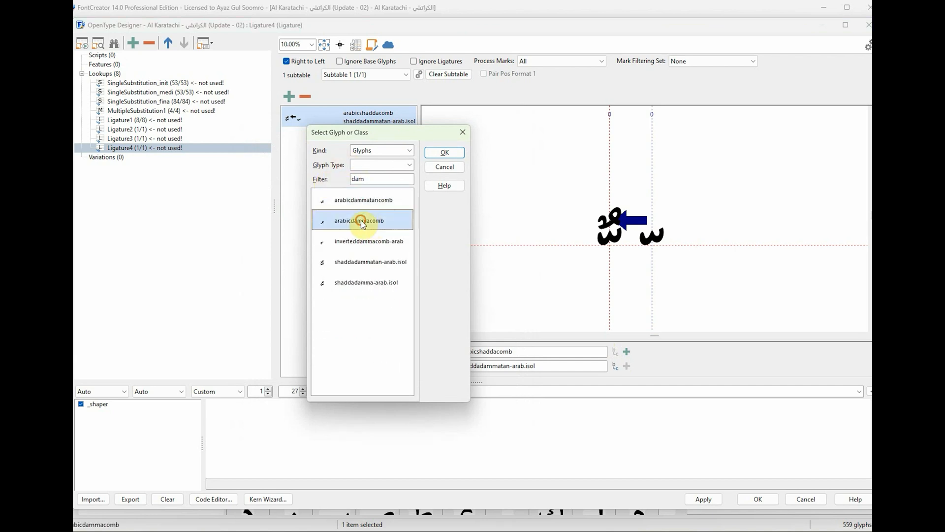
click(444, 154)
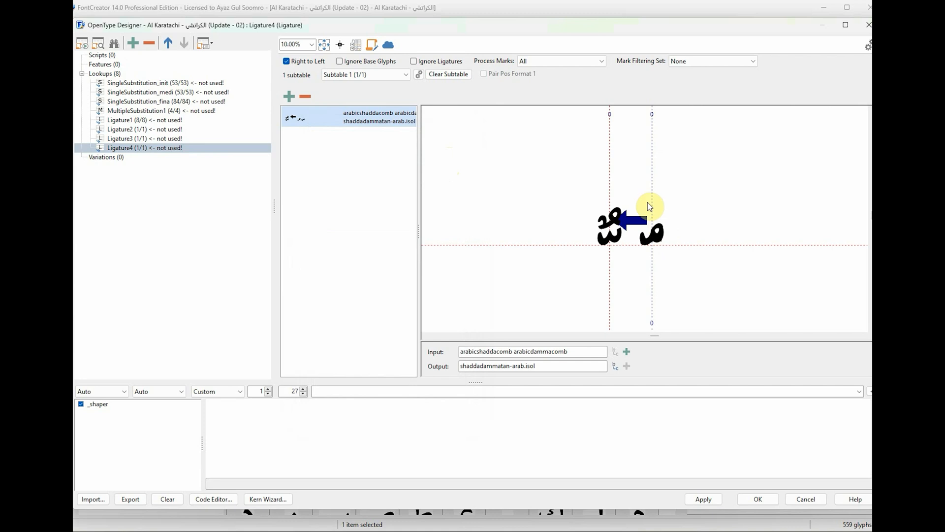
click(305, 96)
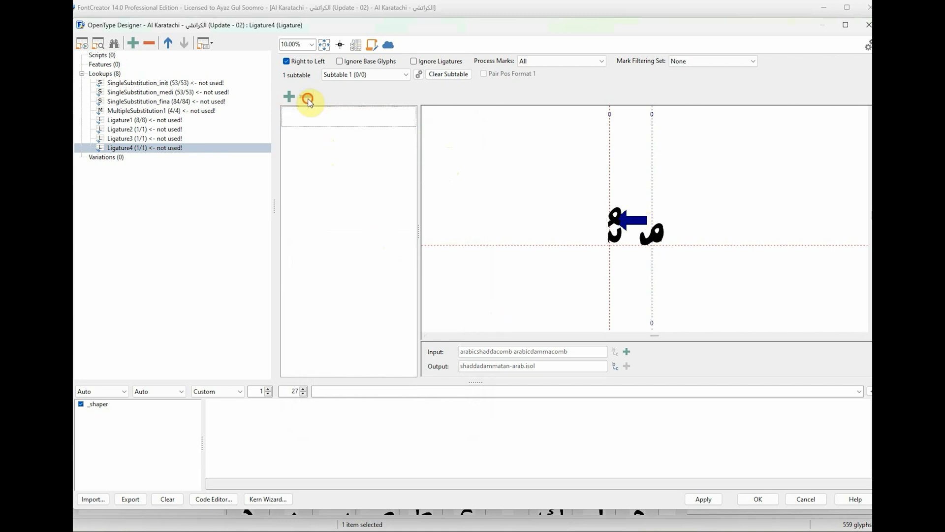
Add a Ligature4 substitution that combines arabicshaddacomb and arabicdammatancomb into shaddadammatan-arab.isol
click(294, 101)
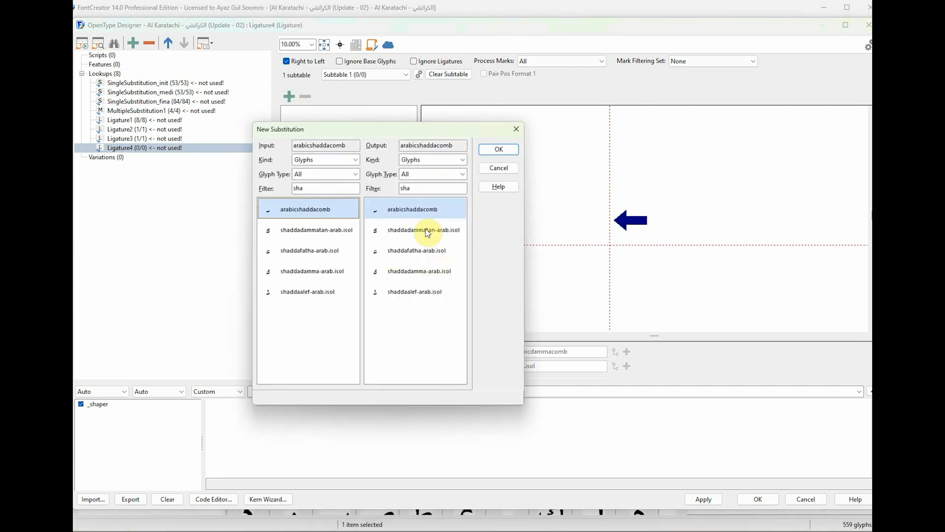
click(395, 213)
click(309, 213)
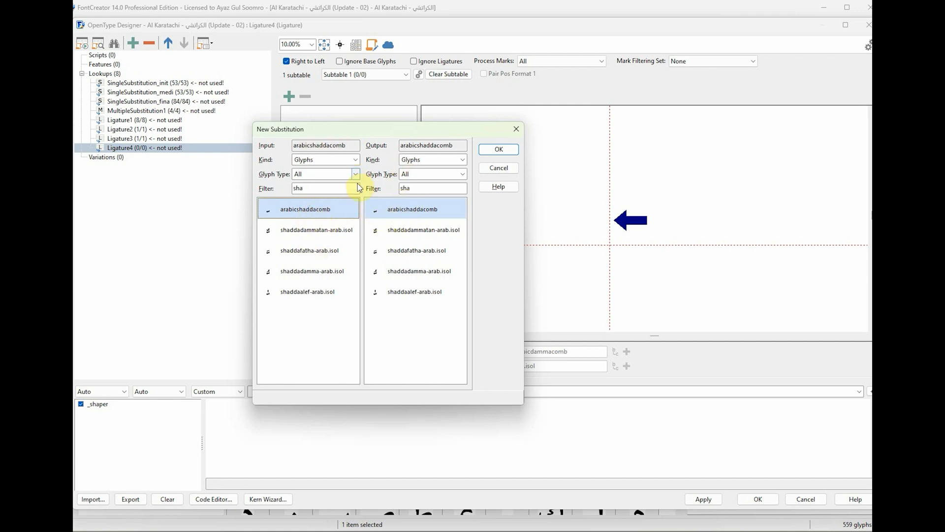
click(407, 231)
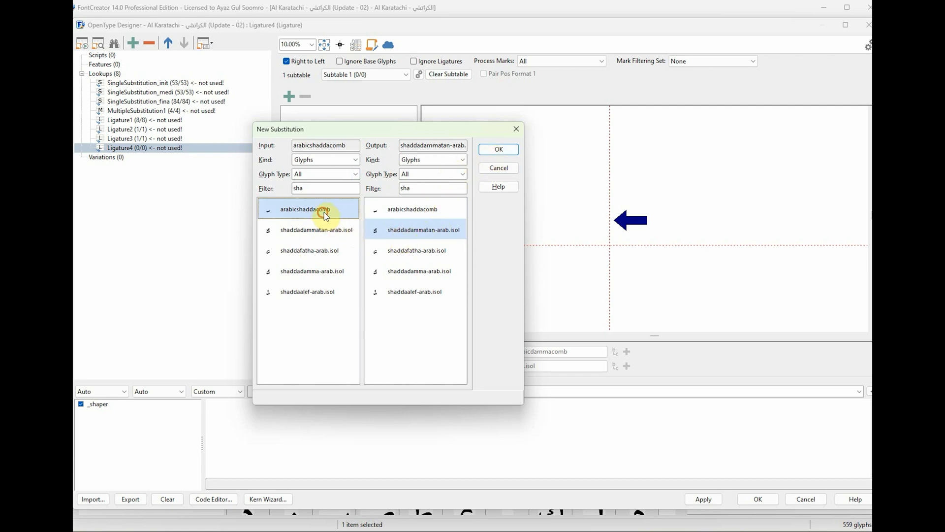
click(495, 150)
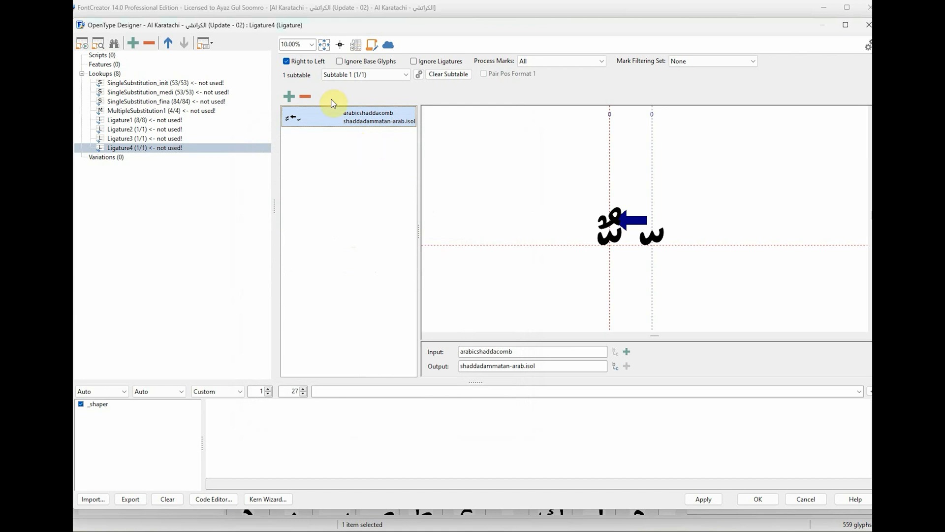
click(627, 352)
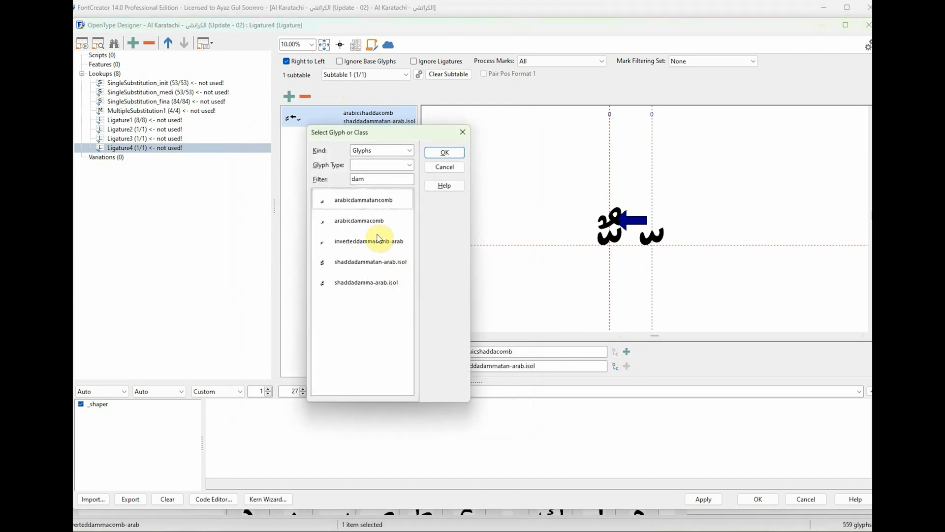
click(362, 201)
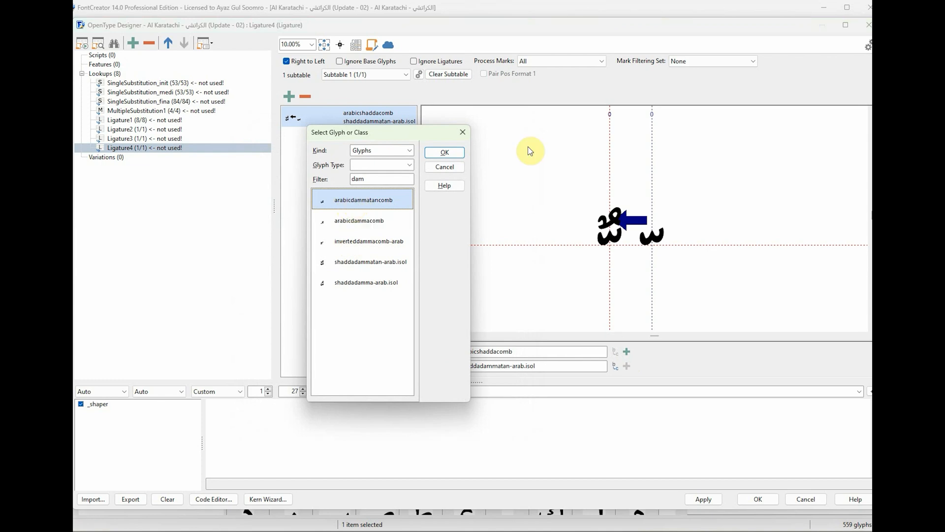
click(458, 154)
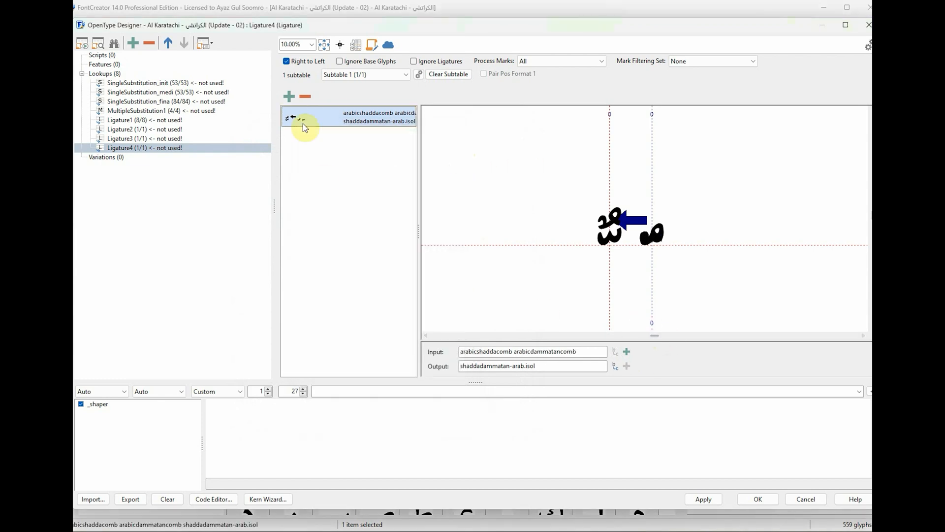
Add a Ligature4 substitution that combines arabicshaddacomb and arabicfathacomb into shaddafatha-arab.isol
click(289, 96)
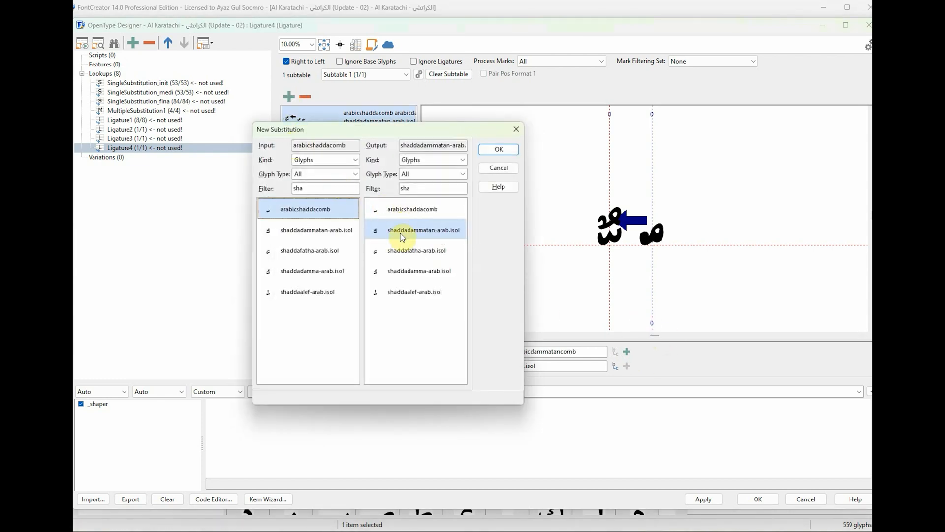
click(402, 251)
click(293, 212)
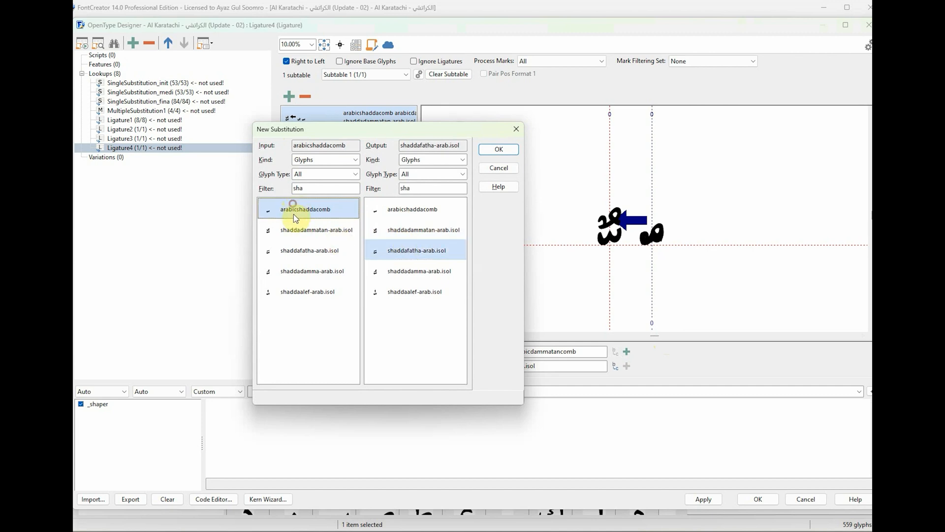
click(488, 153)
click(626, 352)
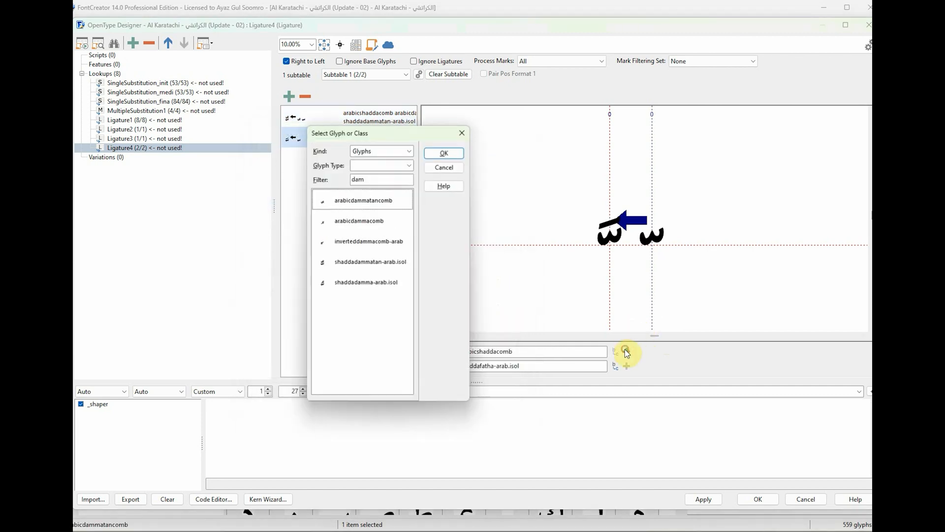
double_click(356, 179)
text(fa)
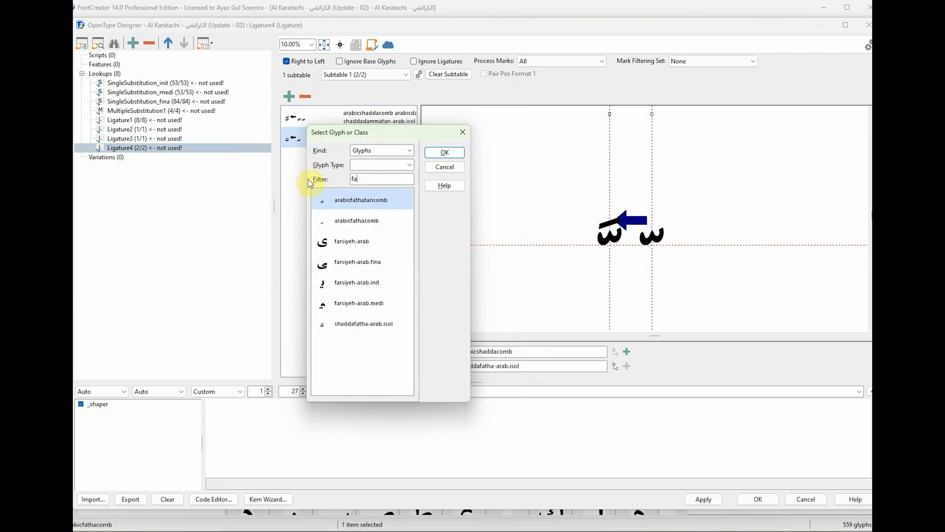
click(363, 222)
click(443, 153)
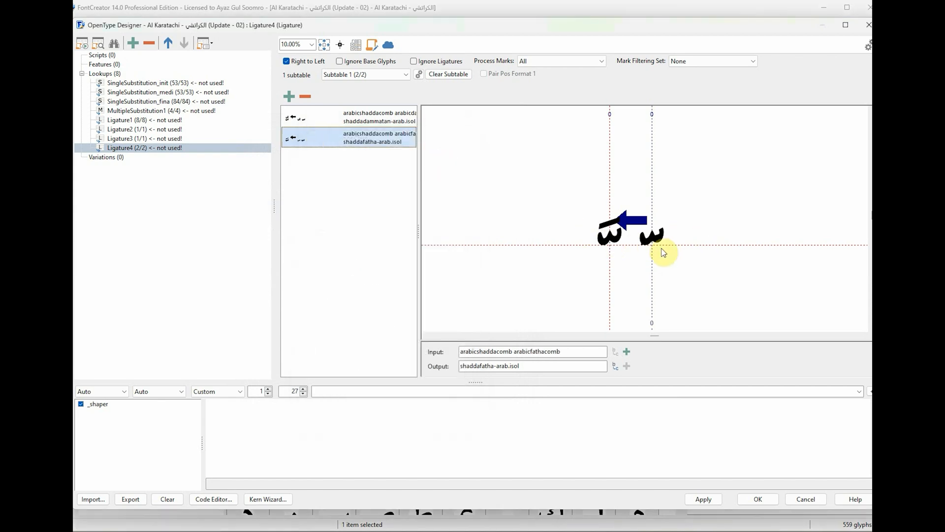
Add a Ligature4 substitution from arabicshaddacomb to shaddadamma-arab.isol and filter the glyphs by "dam" for its second input
click(288, 97)
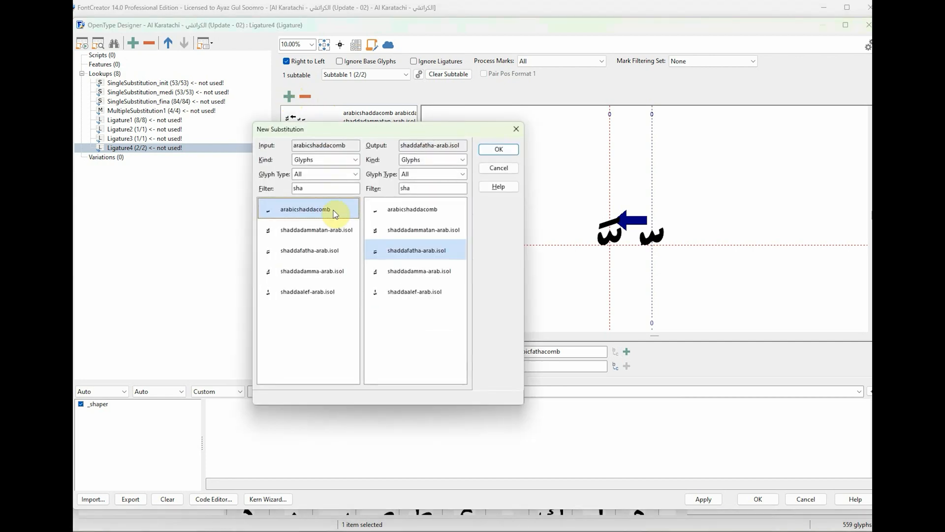
click(386, 269)
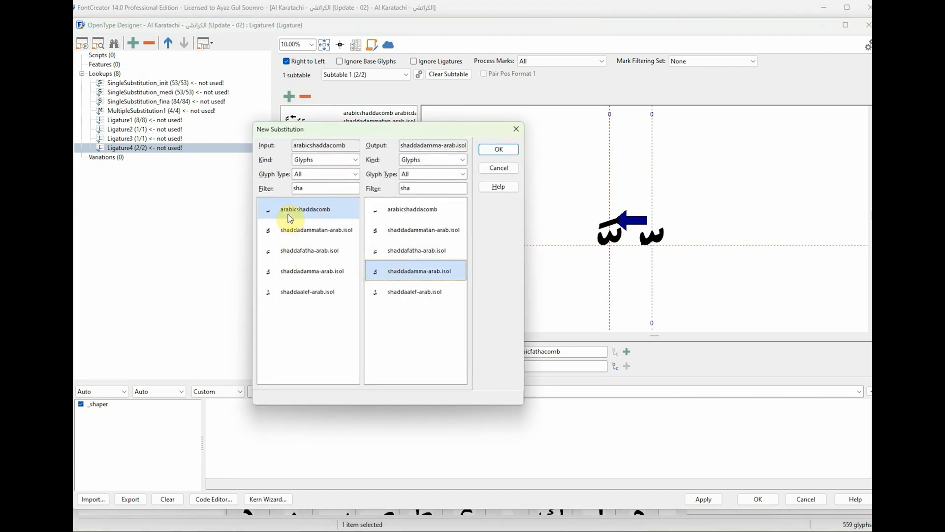
click(498, 149)
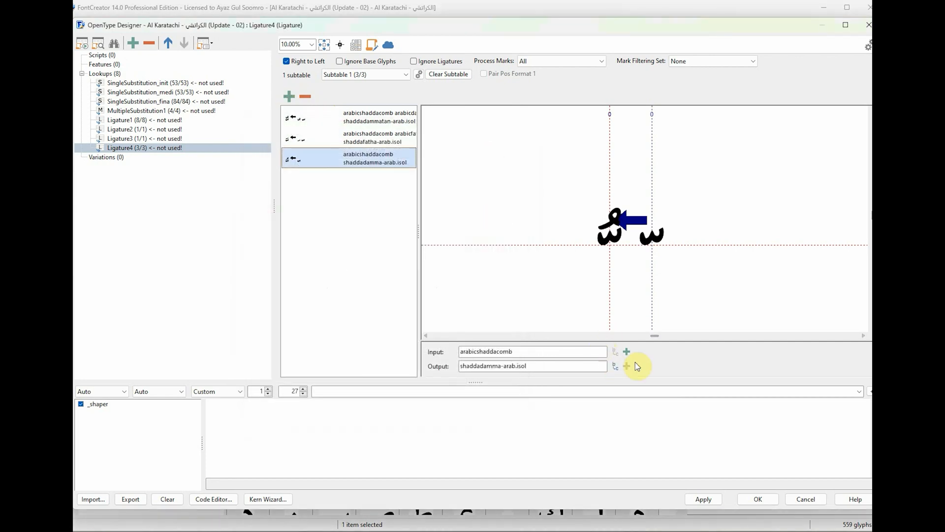
click(627, 351)
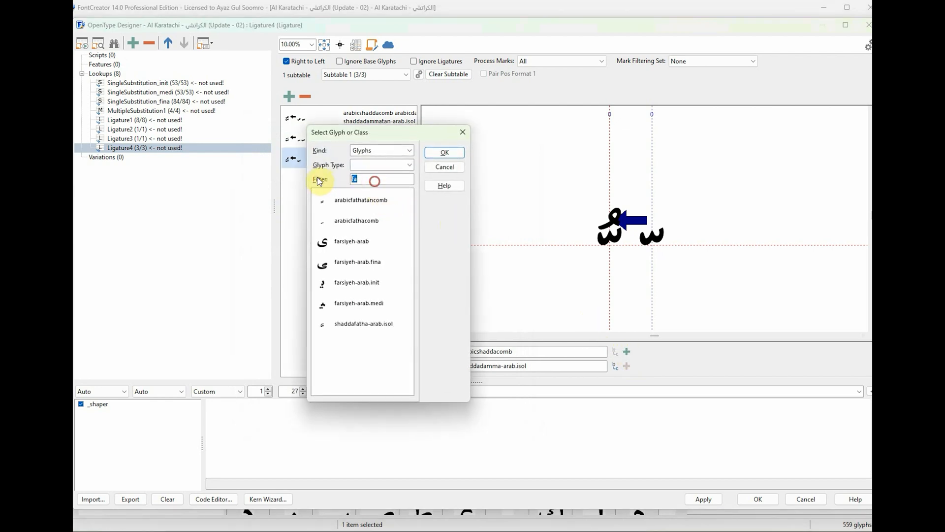
text(dam)
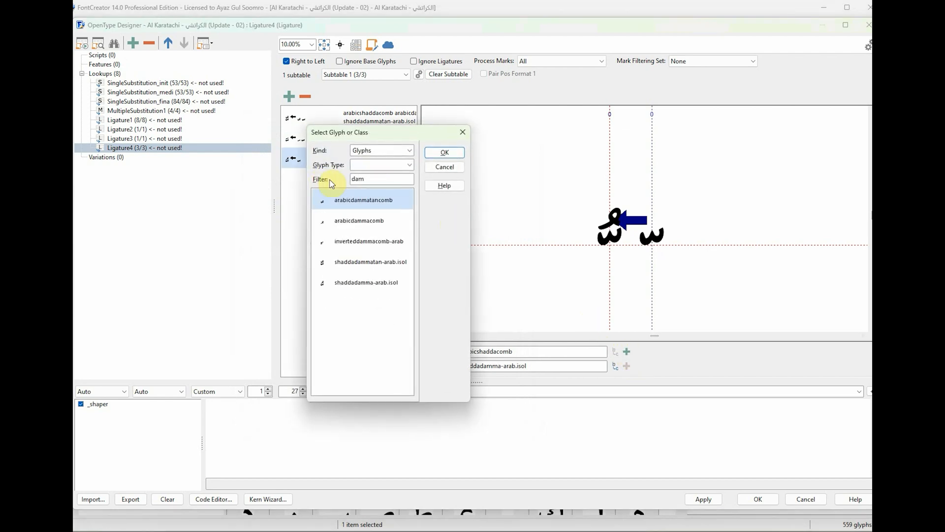
Add arabicdammacomb as the second input glyph of the shaddadamma-arab.isol ligature substitution
click(362, 221)
click(446, 154)
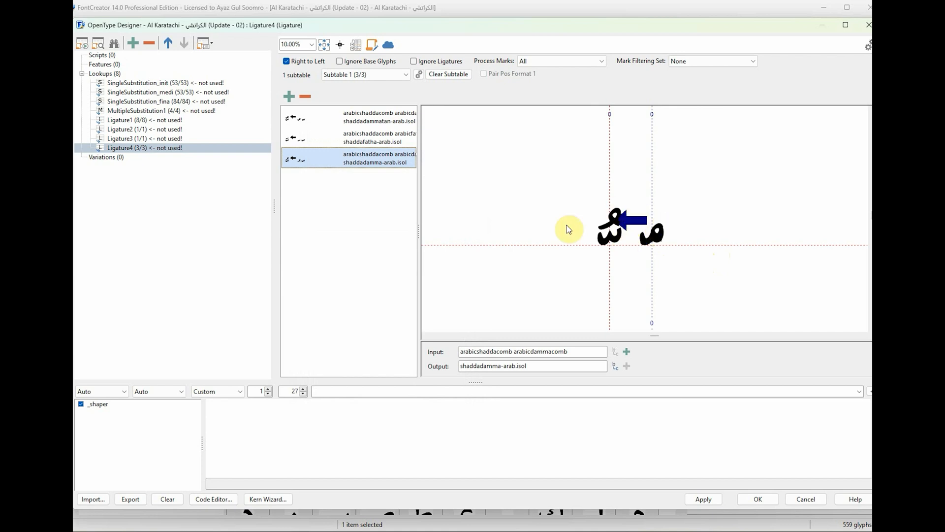
Add a new Ligature4 substitution with arabicshaddacomb as input and shaddaalef-arab.isol as output
click(289, 96)
click(394, 293)
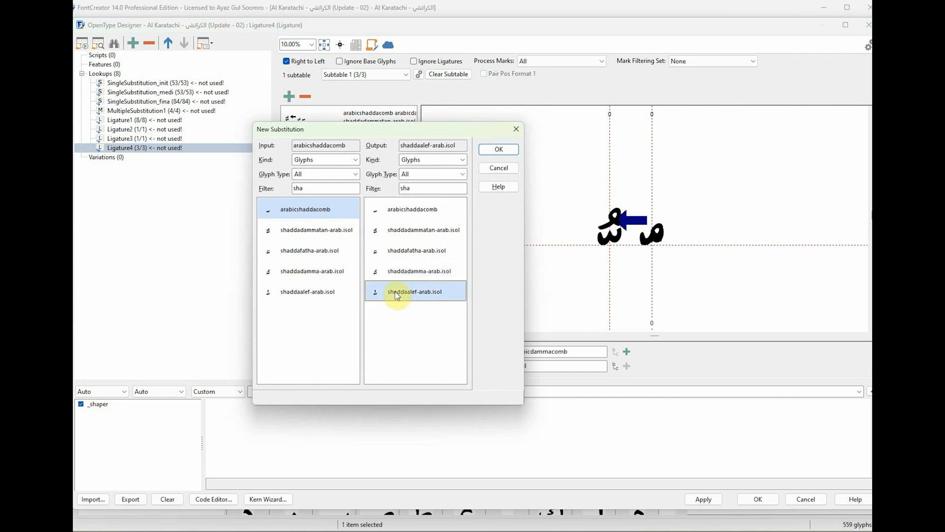
click(313, 209)
click(499, 150)
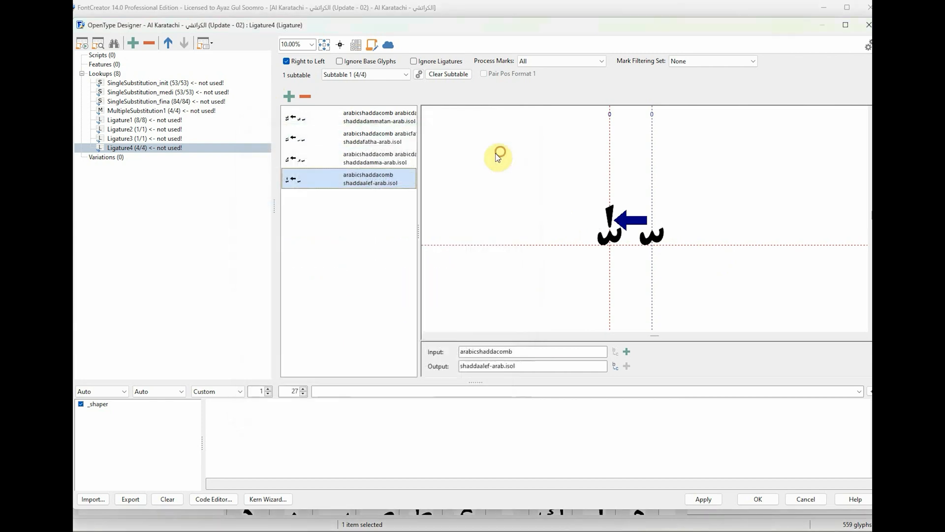
Add arabicalefcomb as the second input glyph of the shaddaalef-arab.isol substitution and apply the changes
click(615, 351)
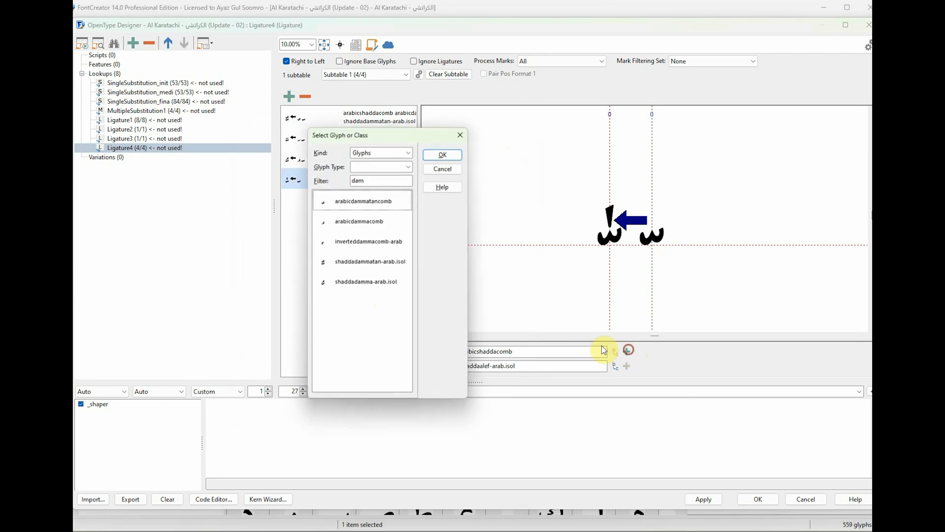
double_click(383, 179)
text(alef)
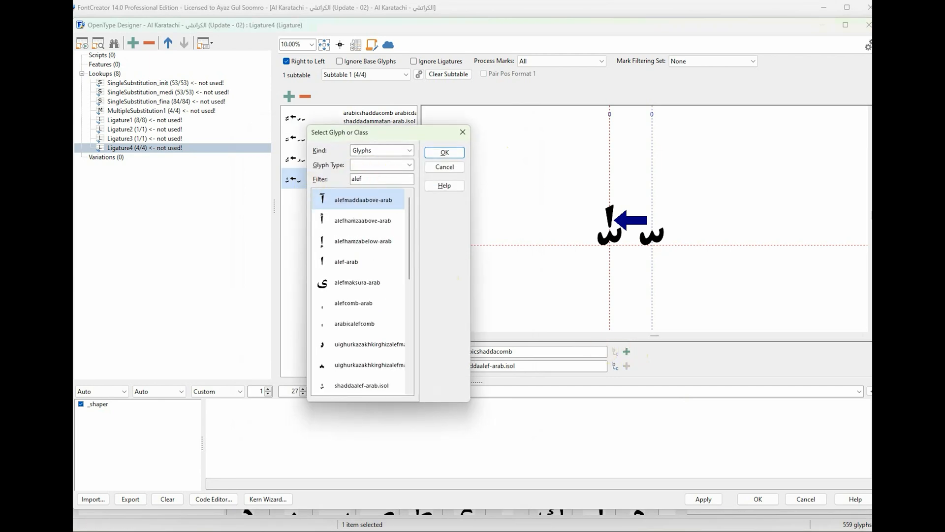
click(356, 324)
click(444, 152)
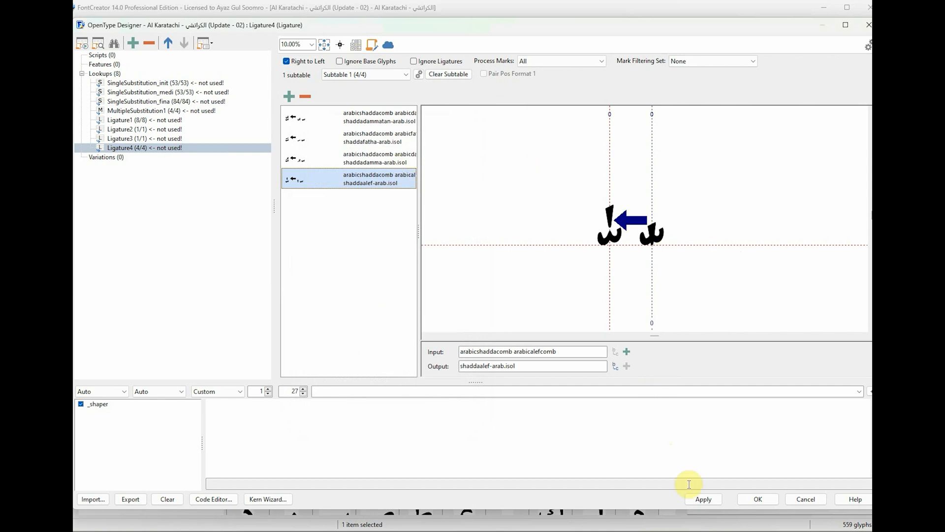
click(704, 499)
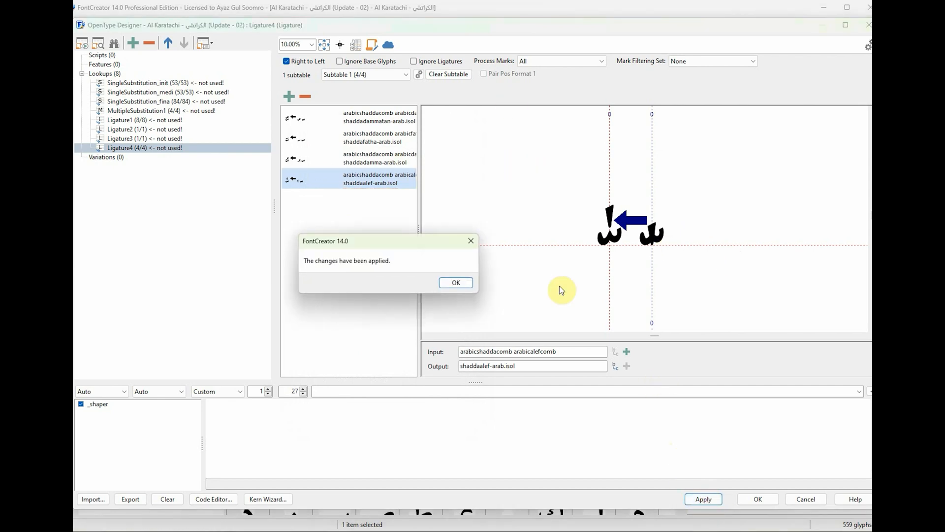
click(459, 285)
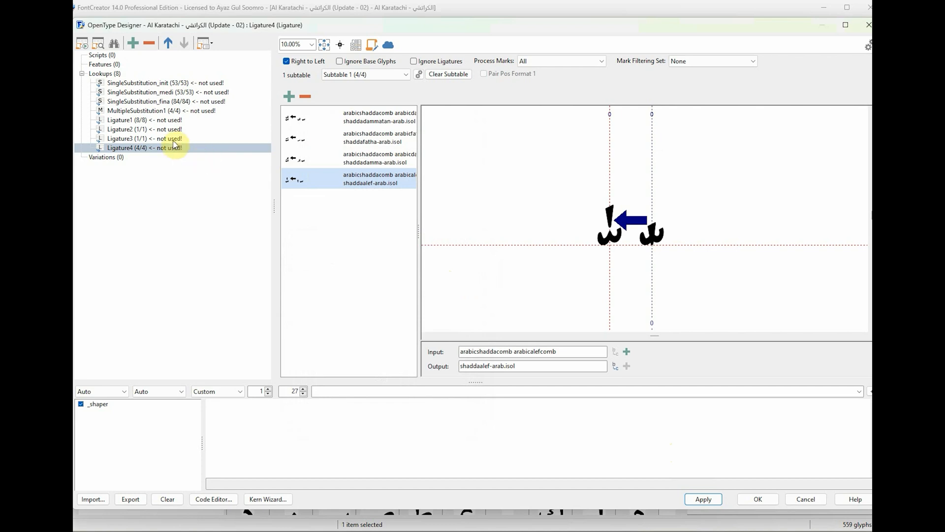
Review the substitutions in the lookups from Ligature4 up to Ligature1 and apply the changes
click(144, 147)
click(145, 139)
click(146, 148)
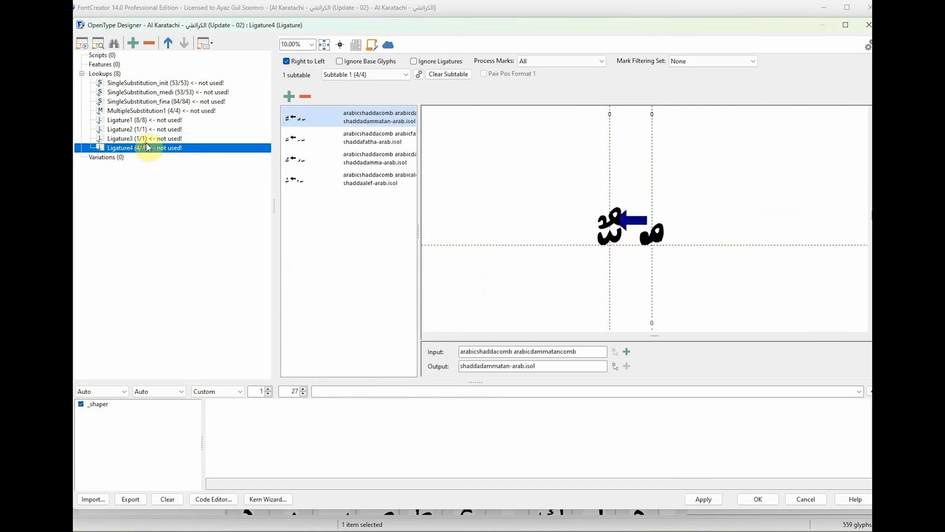
click(148, 139)
click(152, 131)
click(155, 121)
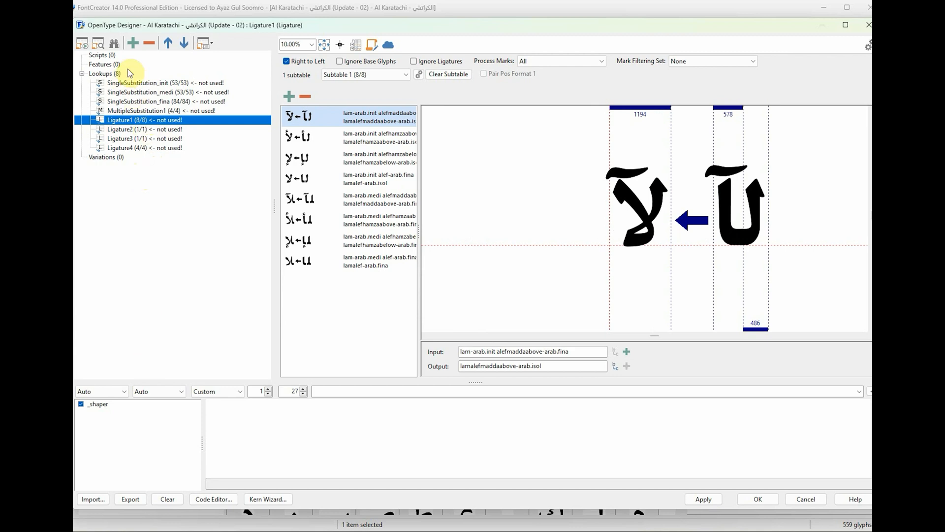
click(703, 499)
click(460, 284)
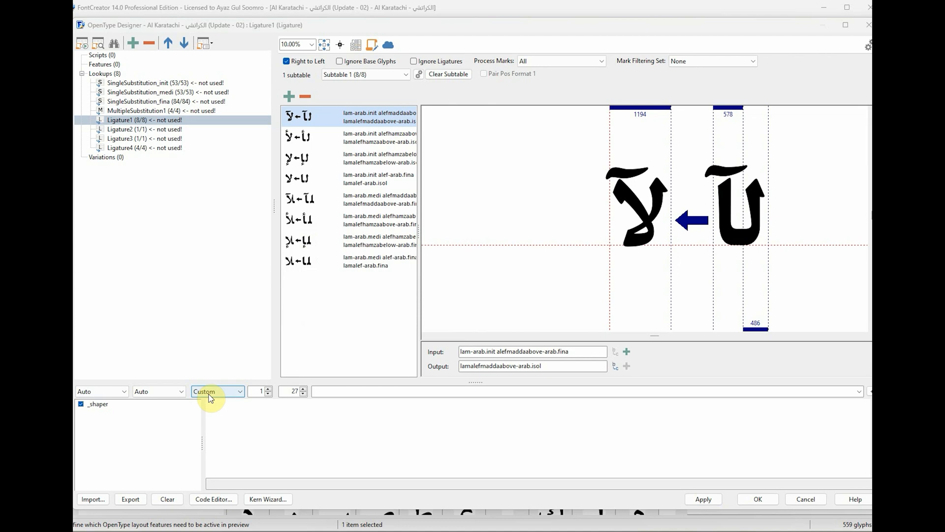
In the class manager, delete the init-for-isol and isol-for-init classes along with their associated kerning pairs and mark positionings
click(355, 46)
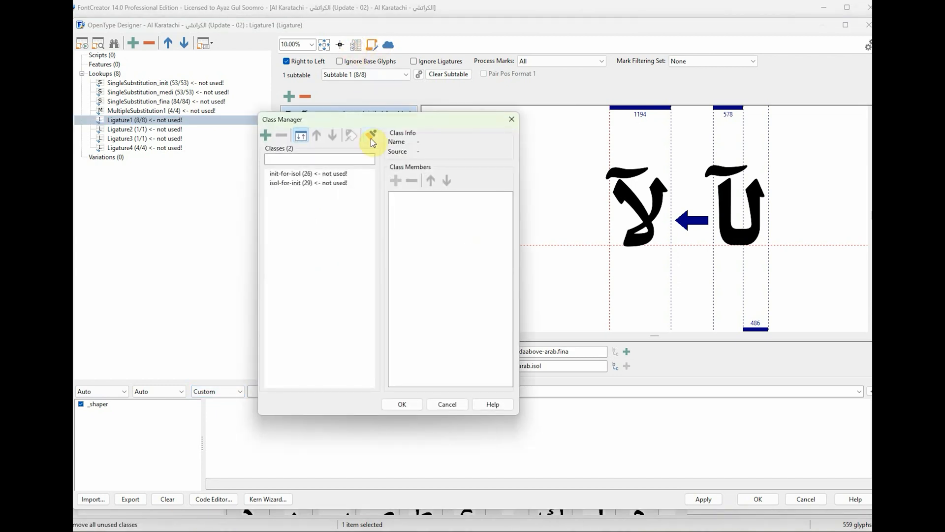
drag(348, 123, 368, 119)
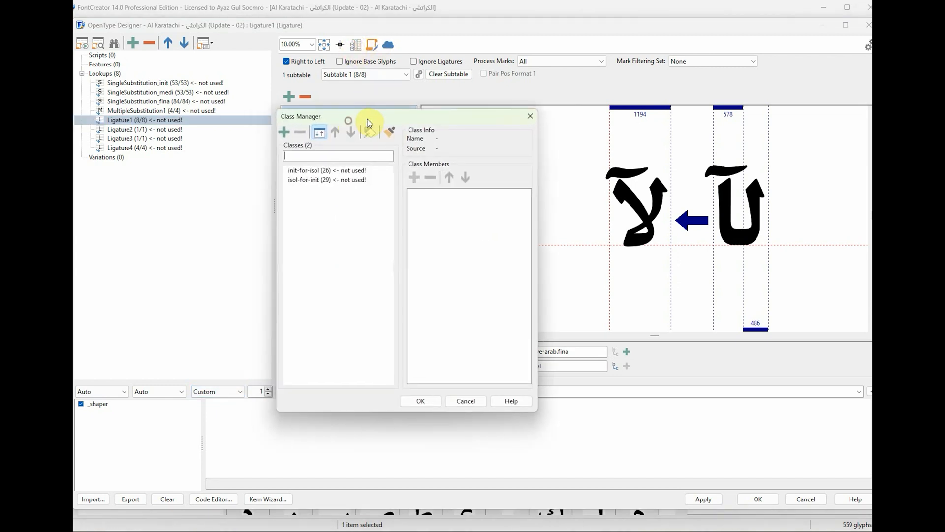
click(345, 171)
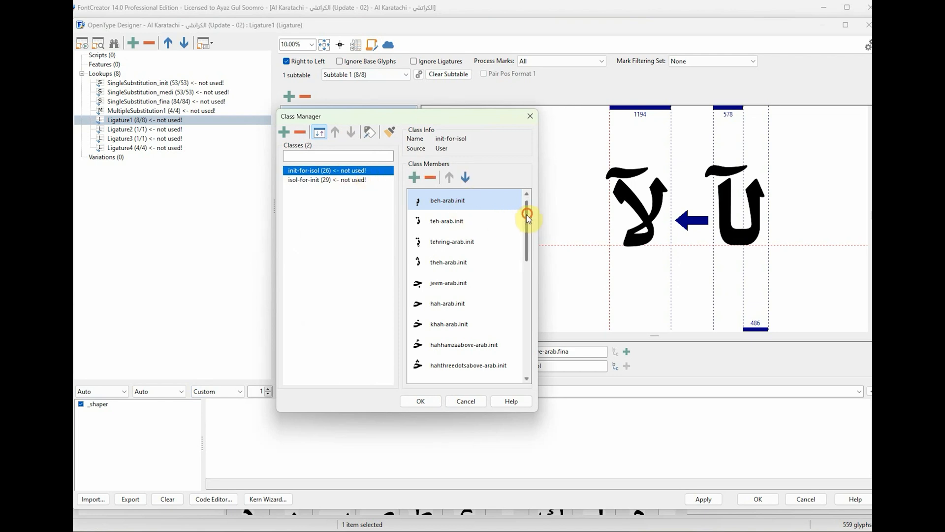
drag(528, 217, 526, 332)
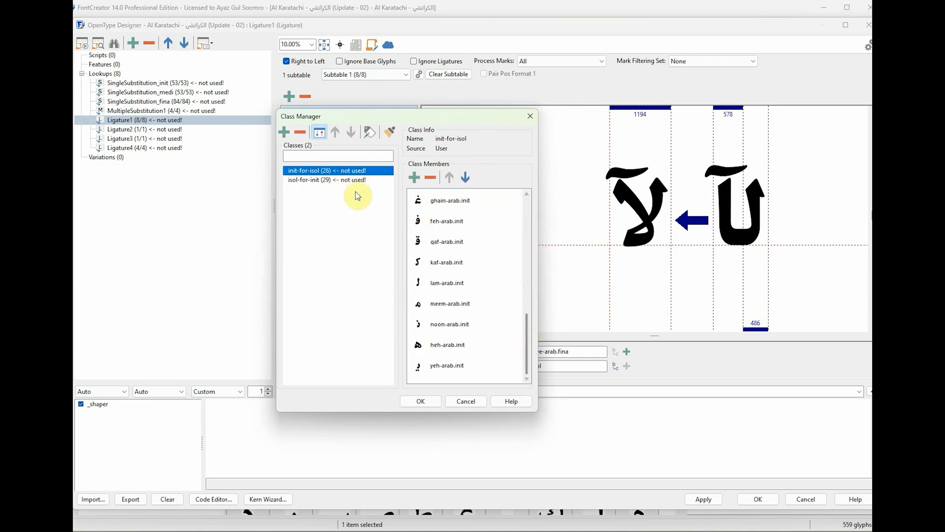
click(345, 172)
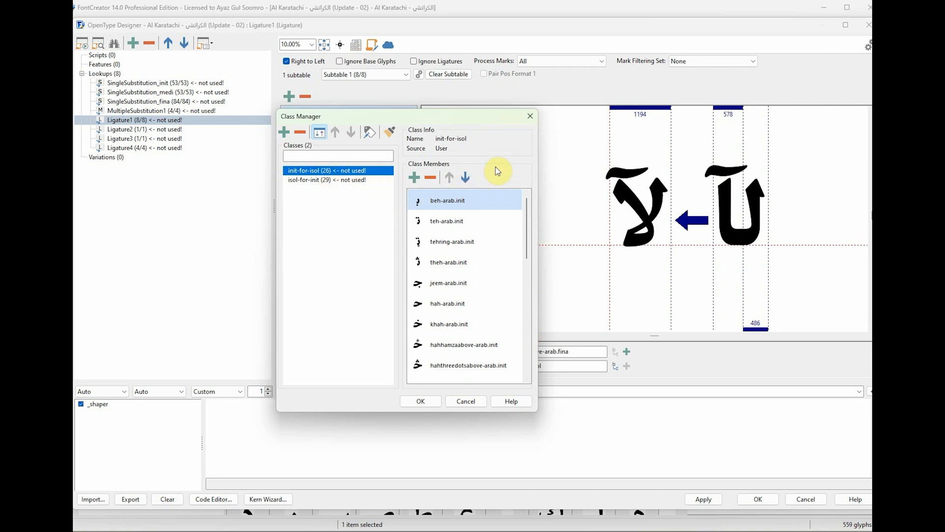
click(301, 133)
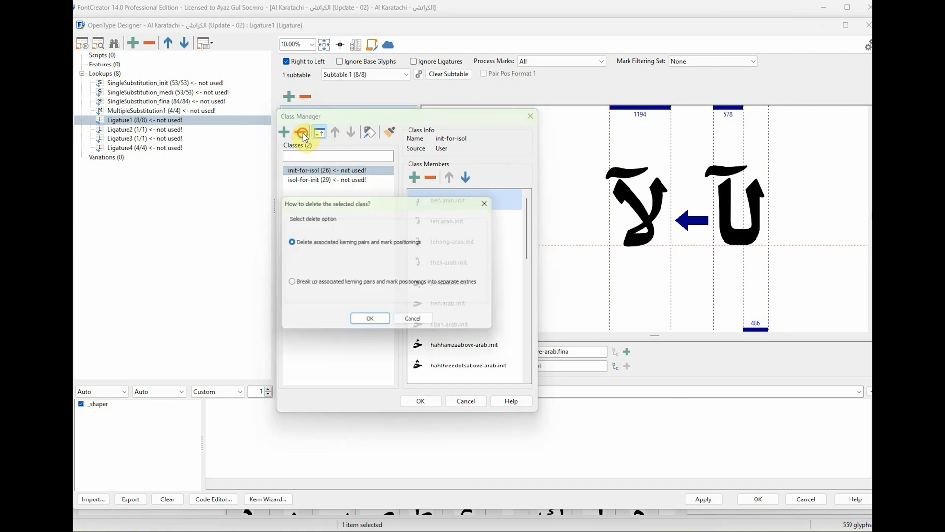
click(372, 319)
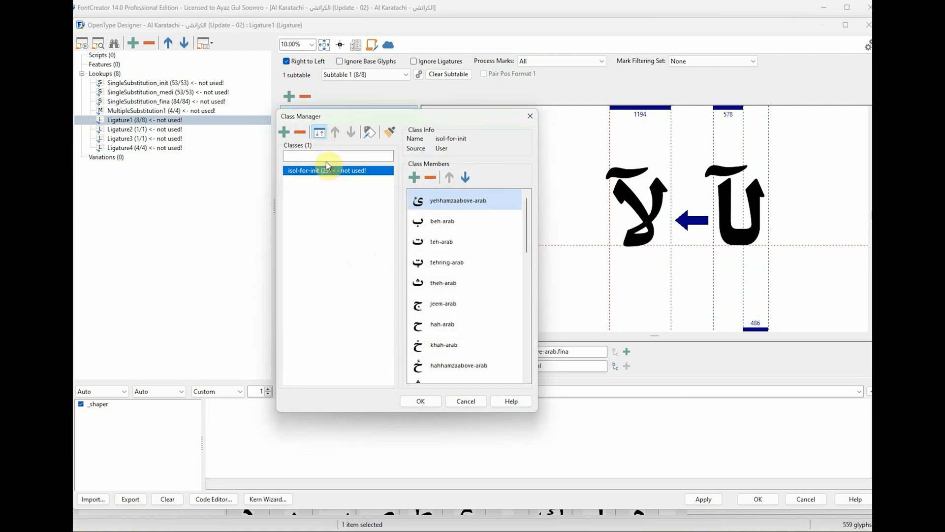
click(301, 133)
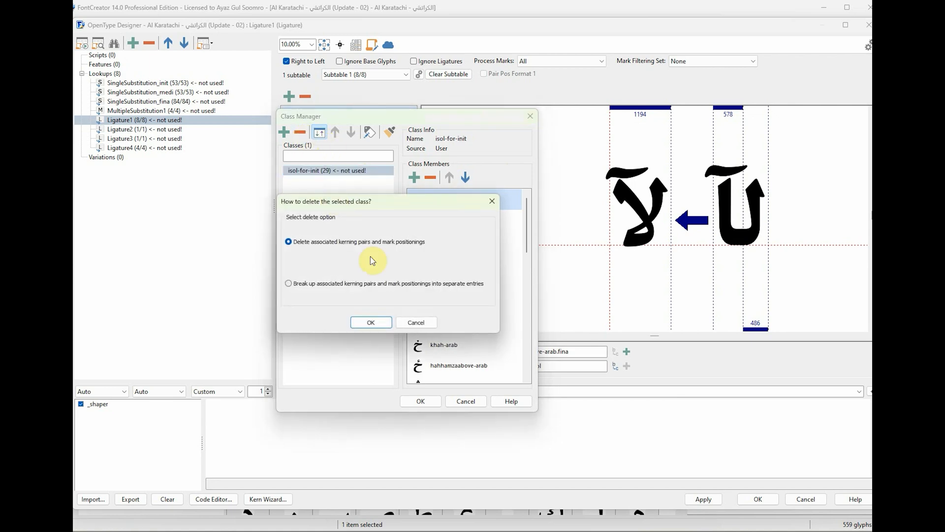
click(372, 320)
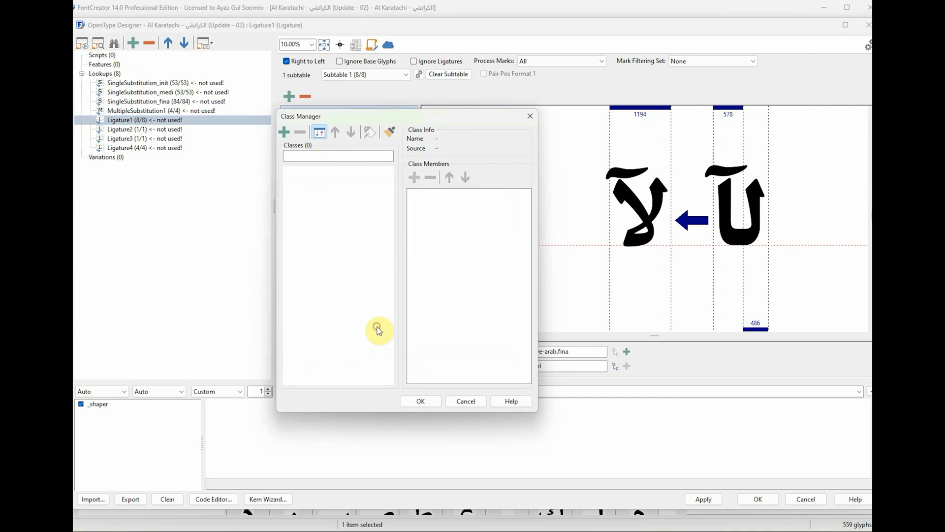
Start a new glyph class and open the glyph selection for its members
click(285, 134)
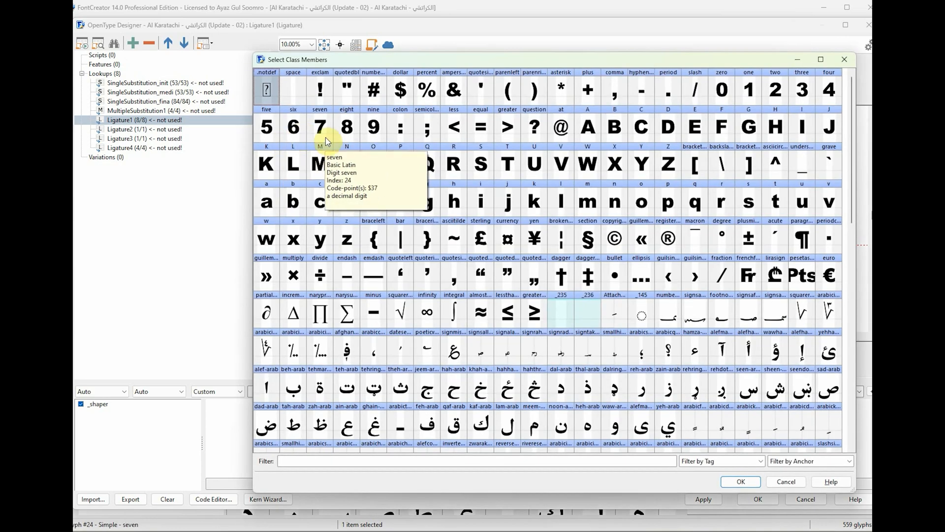
click(786, 481)
click(284, 133)
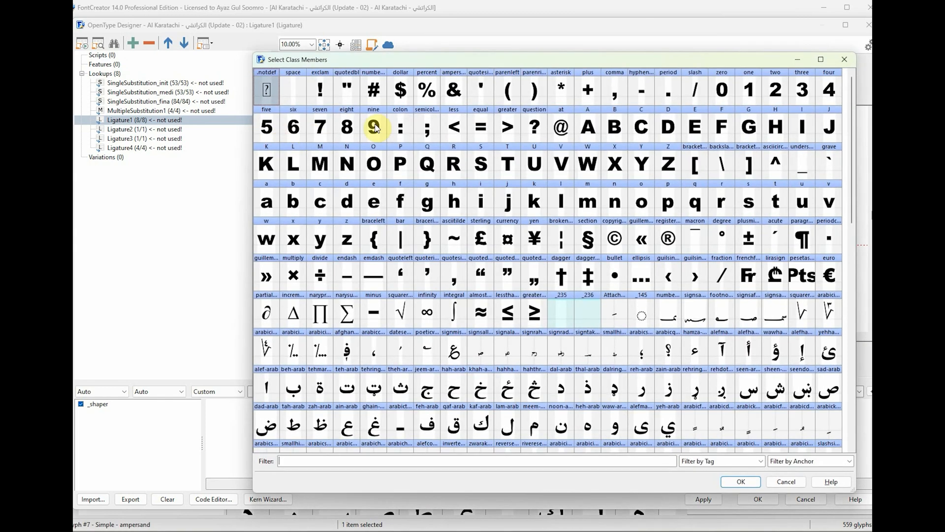
drag(500, 60, 368, 58)
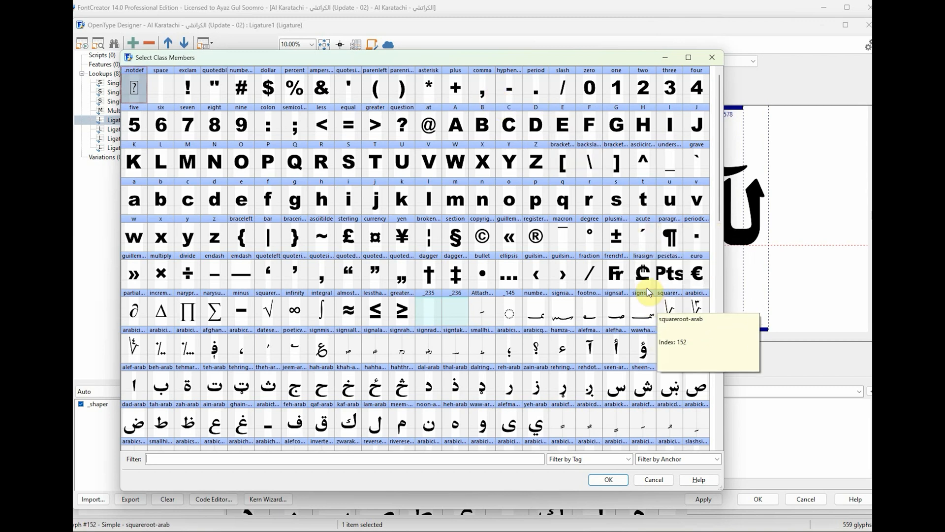
mouse_move(721, 173)
mouse_down()
mouse_move(720, 191)
mouse_move(719, 170)
mouse_up()
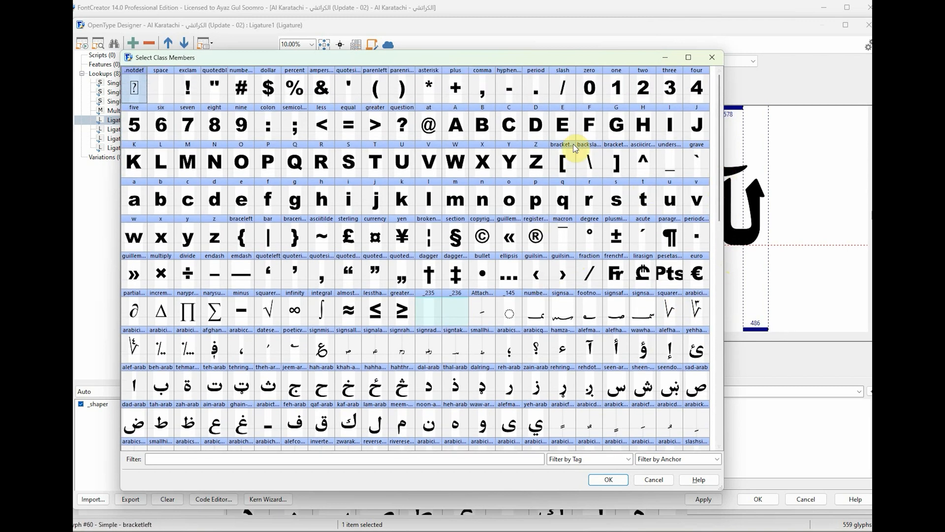
drag(719, 137, 719, 167)
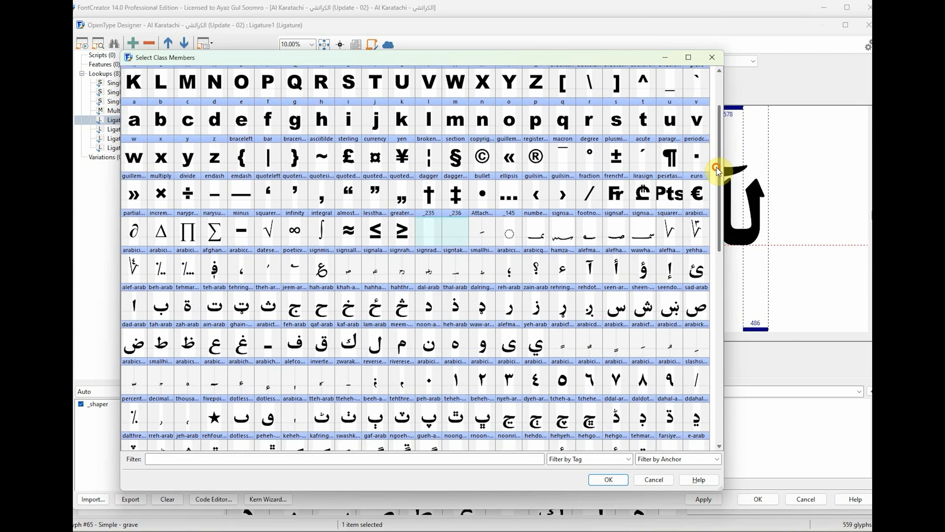
click(354, 270)
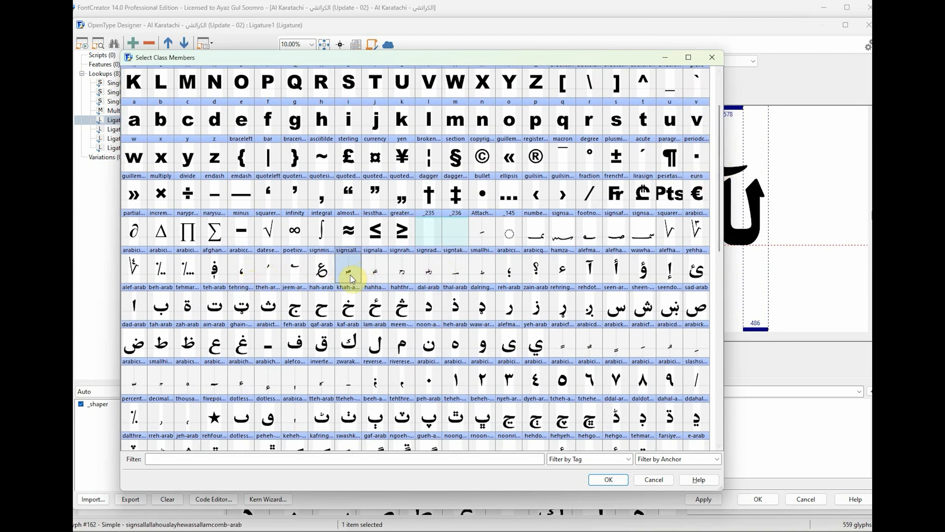
drag(375, 271, 485, 271)
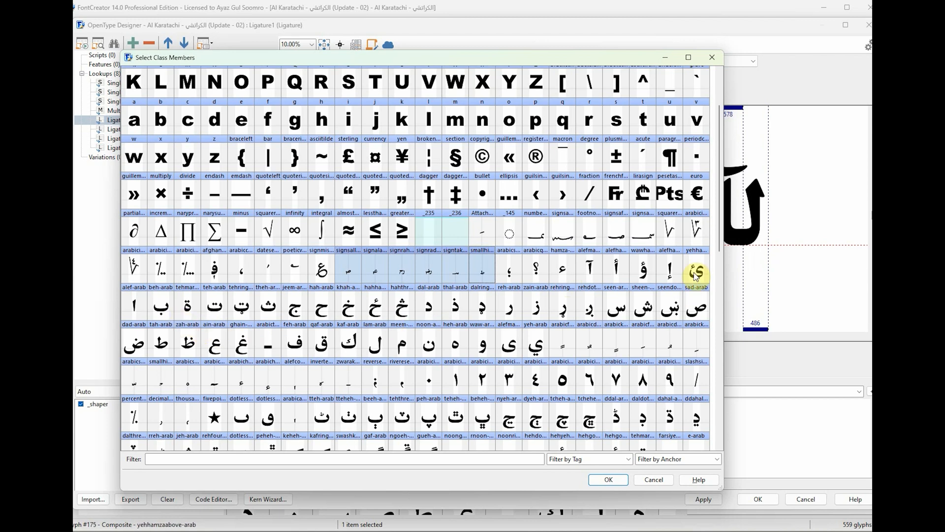
Select the above-letter Arabic marks from fathatan through zwarakay as class members, leaving out kasratan, kasra and the other below-letter marks
drag(721, 207, 721, 240)
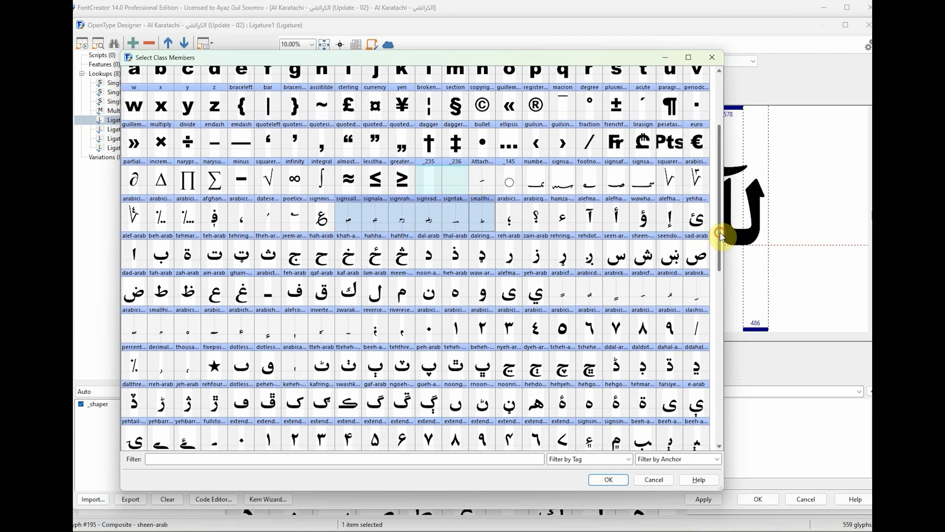
click(567, 295)
drag(566, 296, 347, 330)
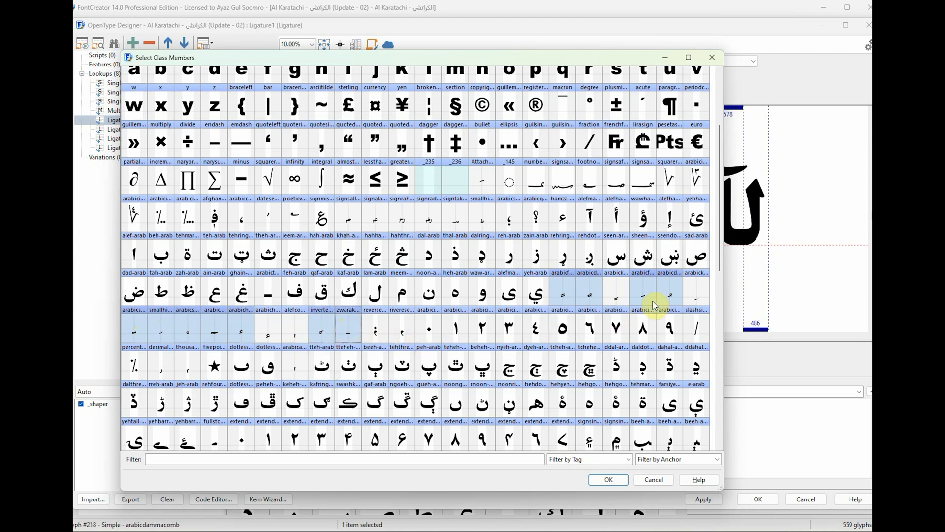
Add the shadda ligature glyphs shaddadammatan, shaddafatha, shaddadamma and shaddaalef (-arab.isol) to the class member selection
drag(718, 244, 687, 347)
click(572, 361)
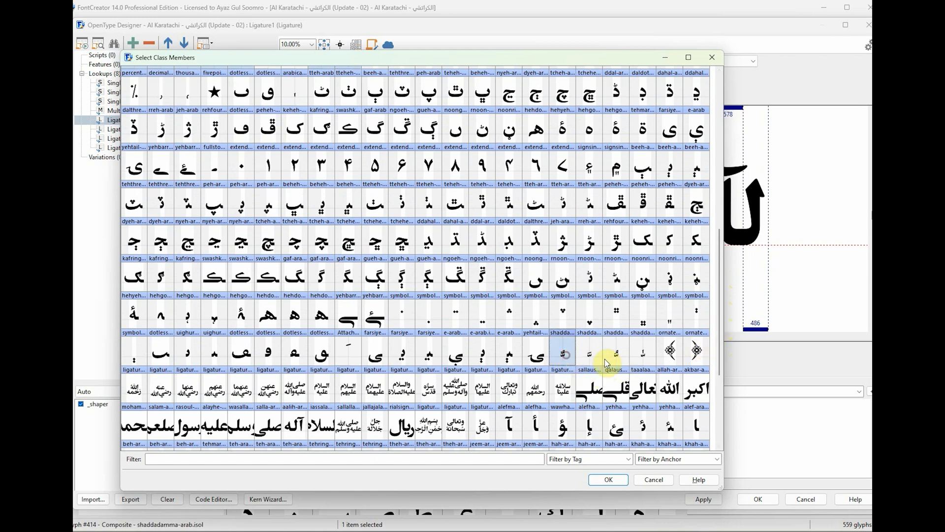
ctrl+click(592, 358)
ctrl+click(614, 356)
ctrl+click(641, 354)
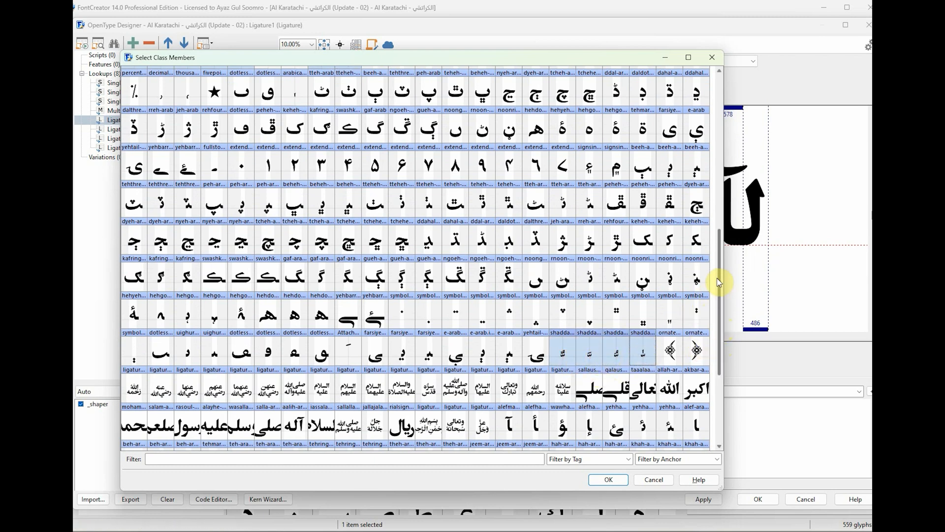
Add the poetic verse sign and the six small high signs from signsallallahoualayhewassallamcomb-arab through the small high tah to the class member selection
drag(717, 289, 724, 139)
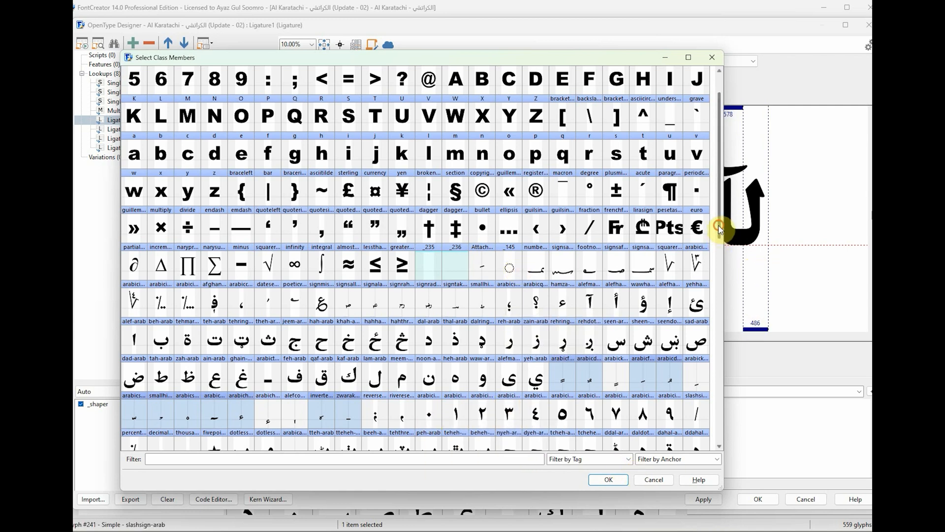
drag(719, 228, 721, 239)
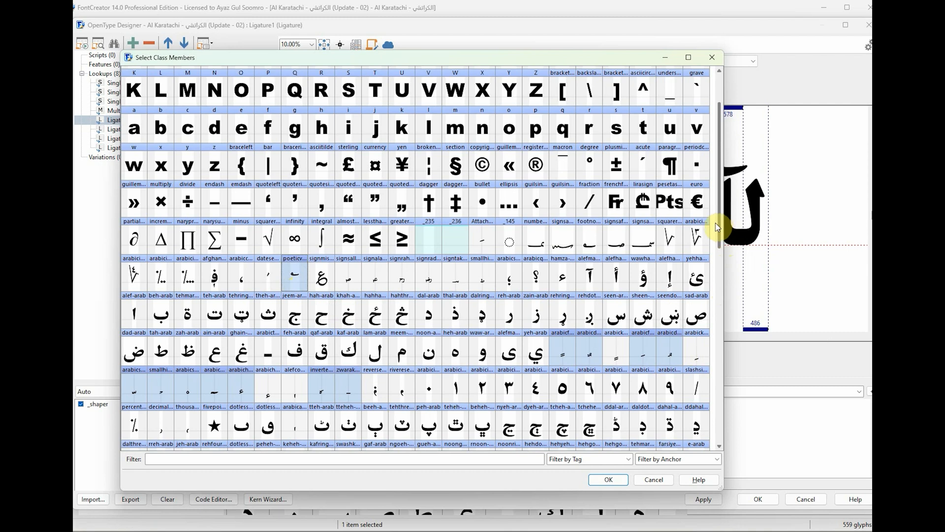
ctrl+click(354, 280)
ctrl+click(376, 278)
ctrl+click(401, 279)
ctrl+click(427, 281)
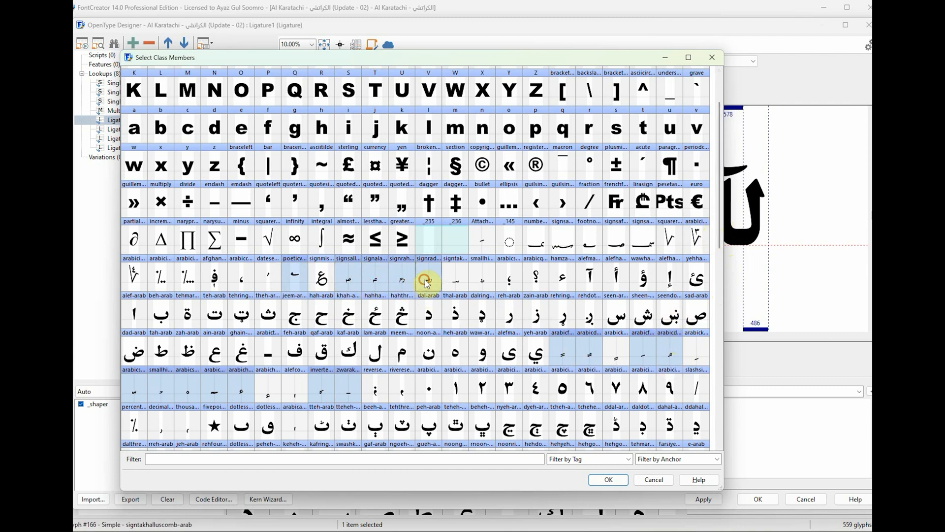
ctrl+click(453, 281)
ctrl+click(481, 281)
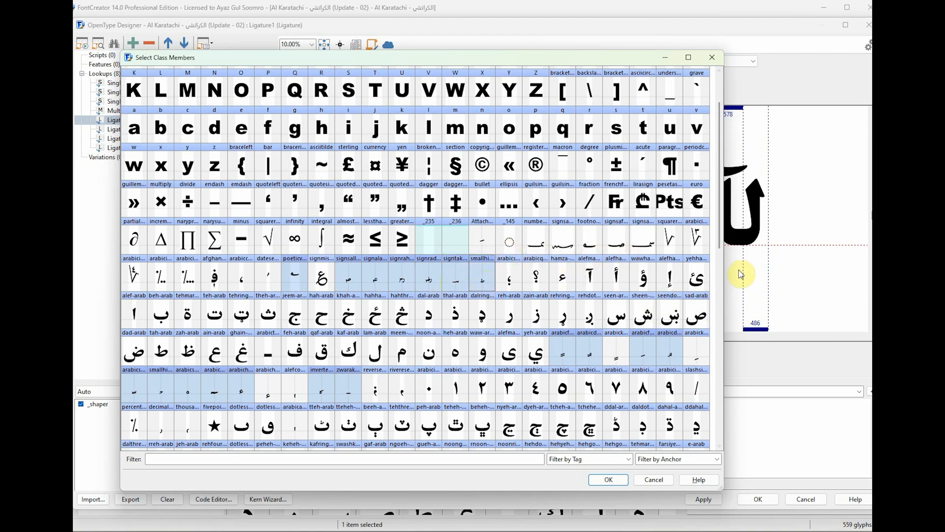
Confirm the selected above-letter marks as members and name the class MarkAttachment-Above
mouse_move(719, 219)
mouse_down()
mouse_move(719, 343)
mouse_move(727, 211)
mouse_up()
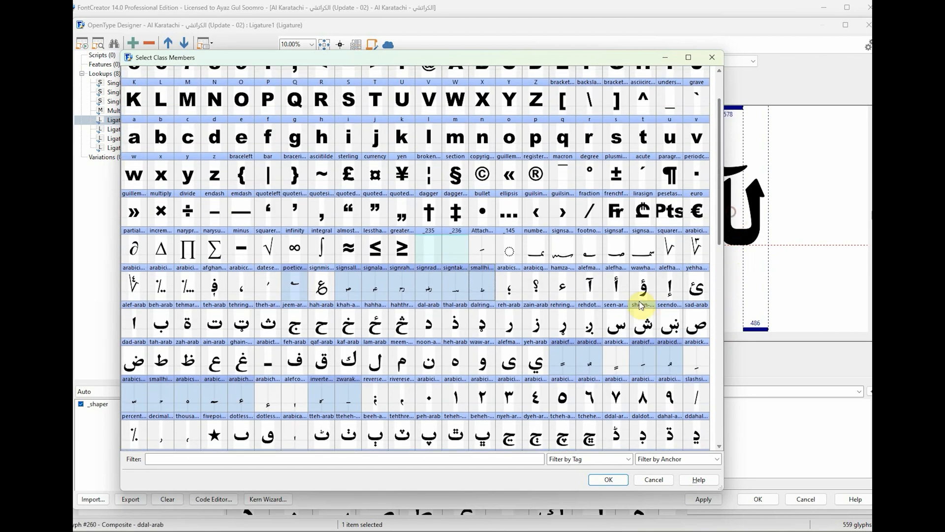
click(615, 480)
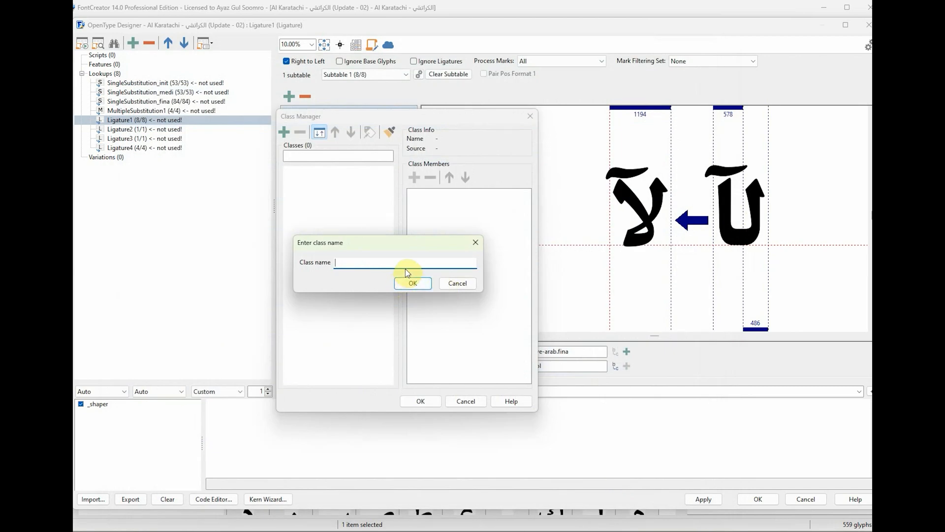
text(MarkAttachment-Above)
click(415, 284)
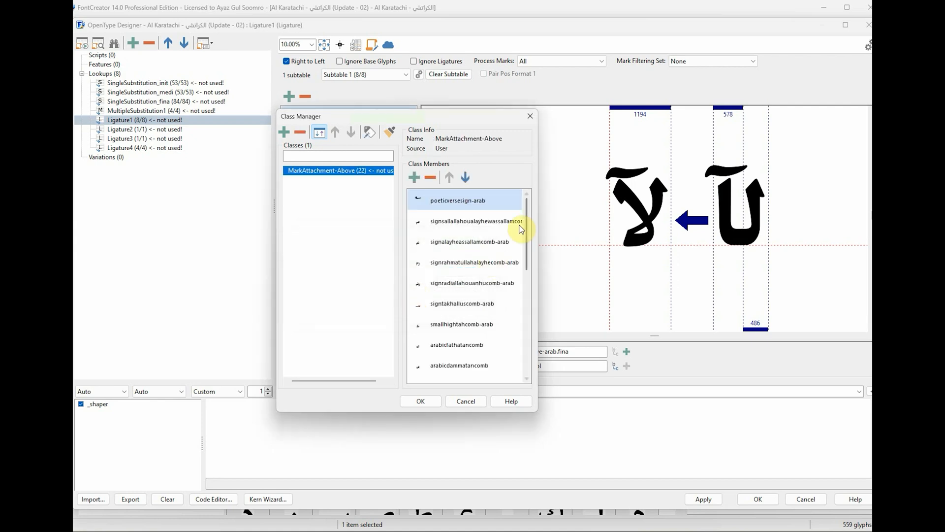
mouse_move(525, 217)
mouse_down()
mouse_move(523, 342)
mouse_move(523, 224)
mouse_up()
Start another glyph class and select arabickasratancomb, arabickasracomb and alefcomb-arab as its members
click(333, 234)
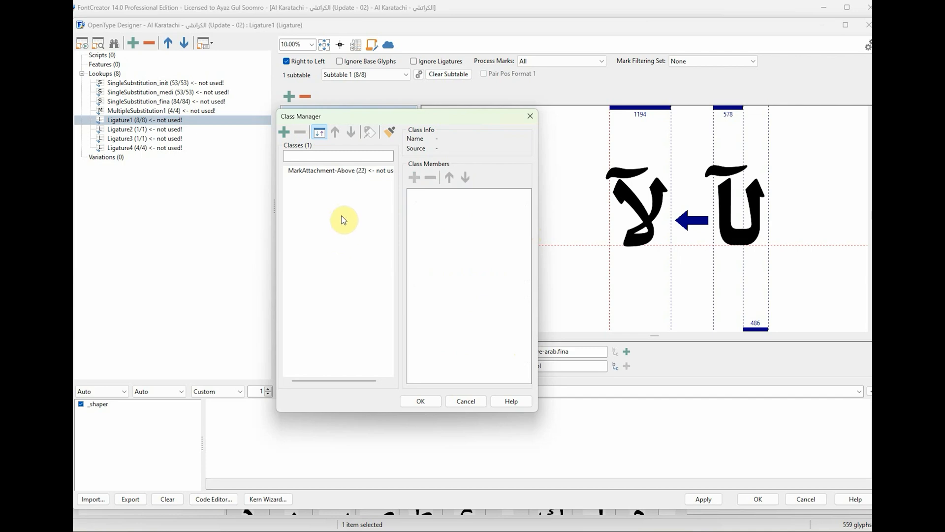
click(284, 132)
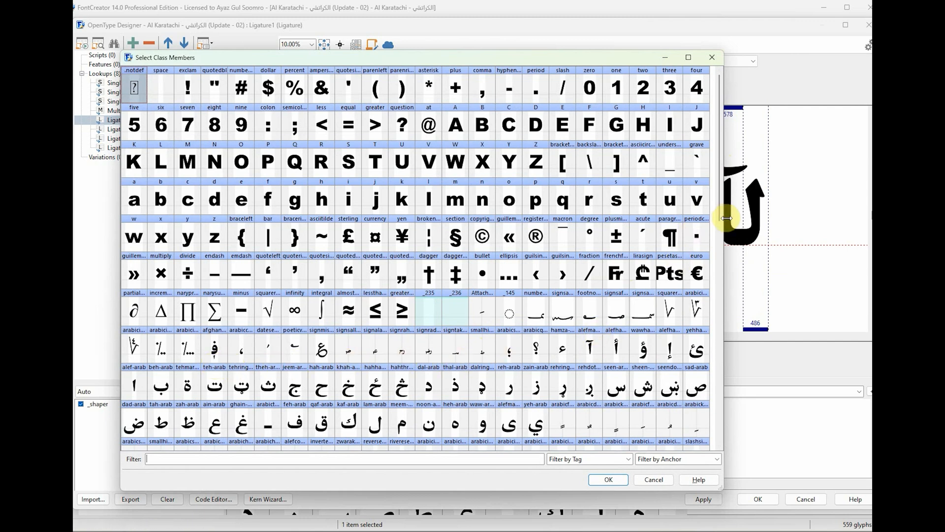
drag(720, 197, 720, 222)
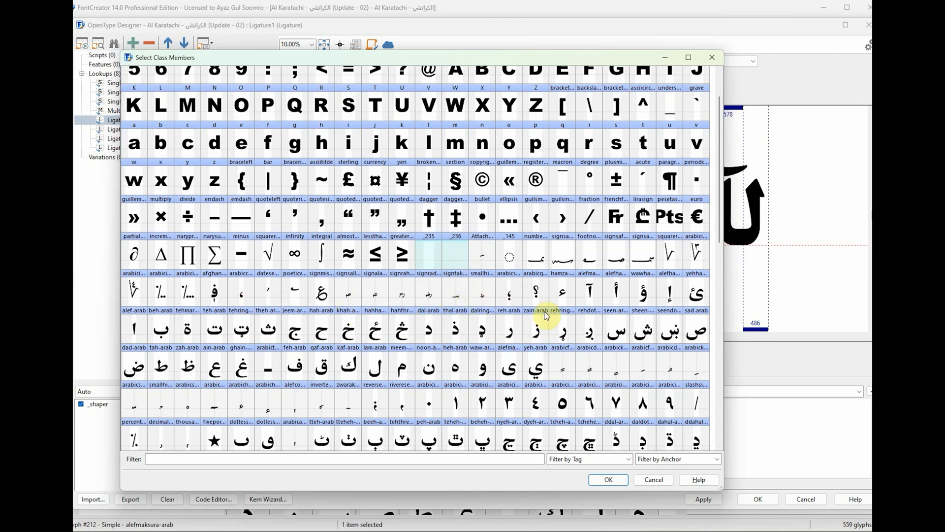
click(612, 379)
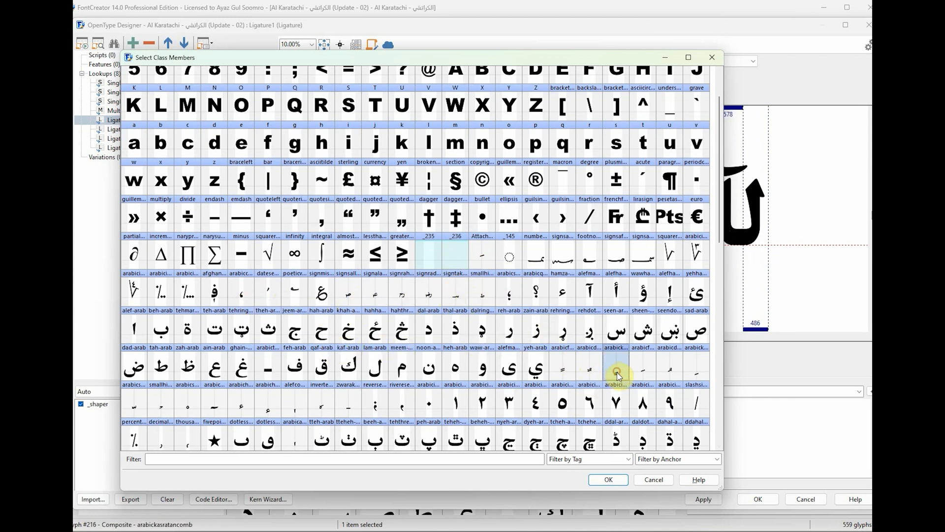
ctrl+click(697, 373)
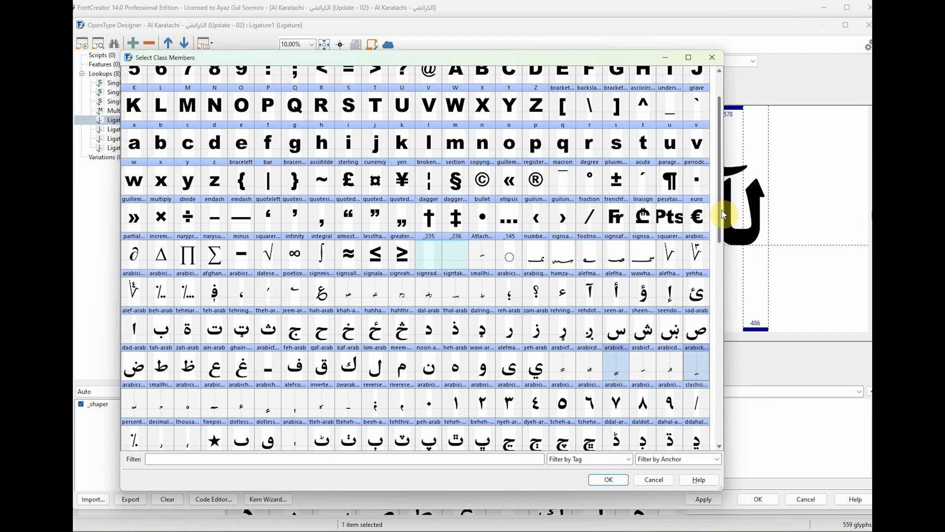
drag(720, 209, 722, 248)
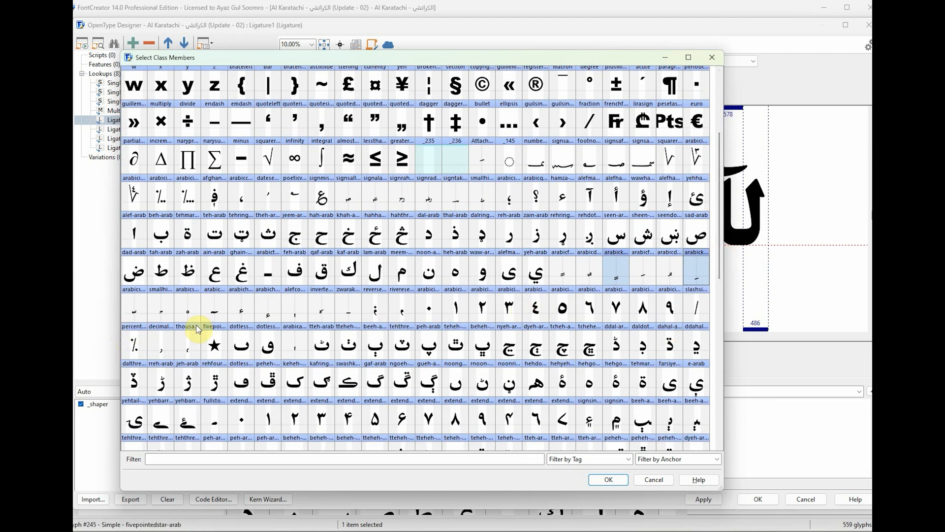
ctrl+click(294, 311)
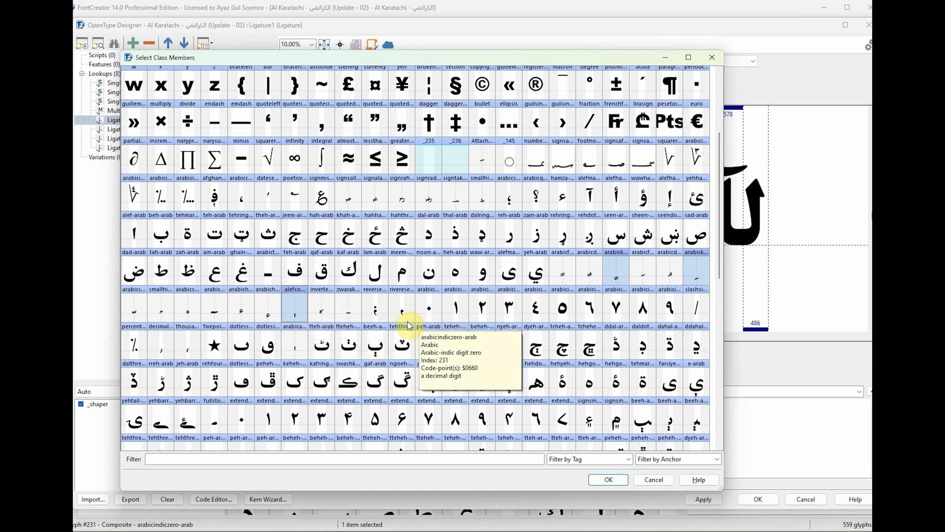
Check the remaining glyphs for more below-letter marks, confirm the member selection and name the class MarkAttachment-Below
drag(718, 250, 723, 349)
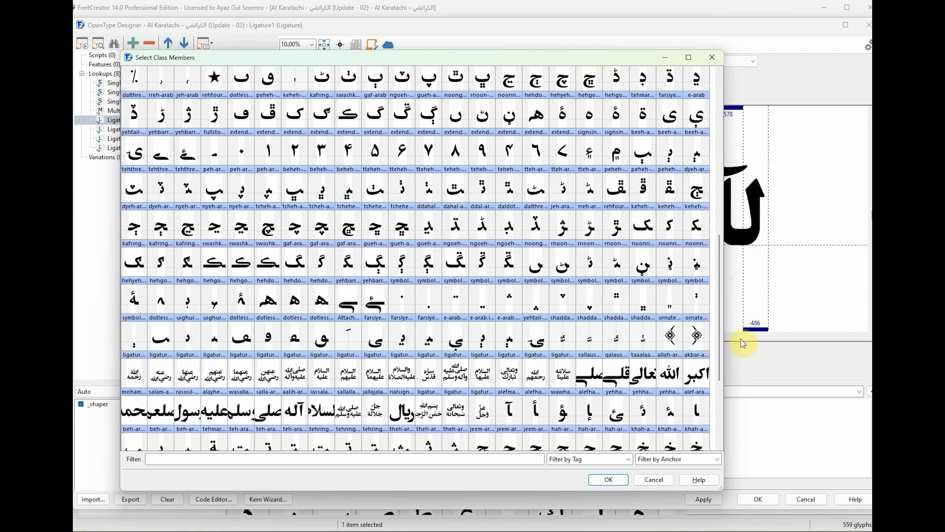
drag(722, 324, 719, 352)
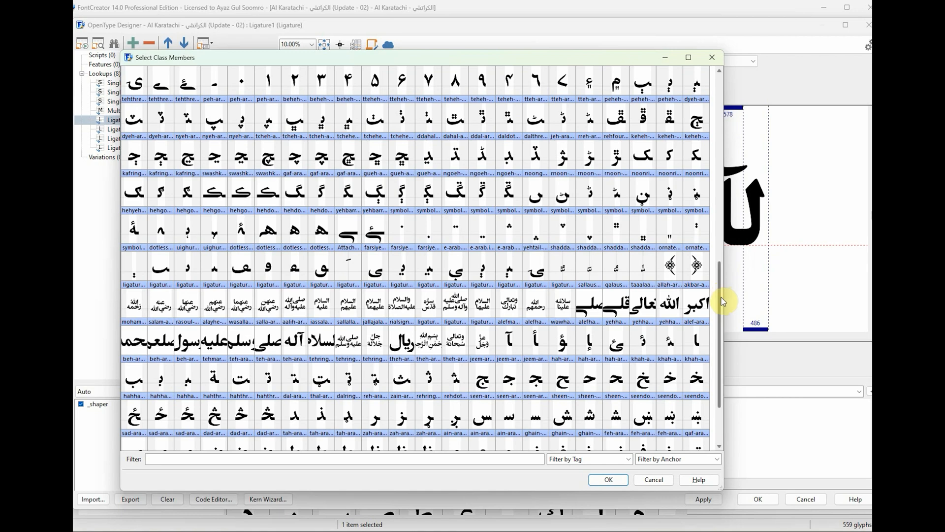
drag(719, 300, 721, 210)
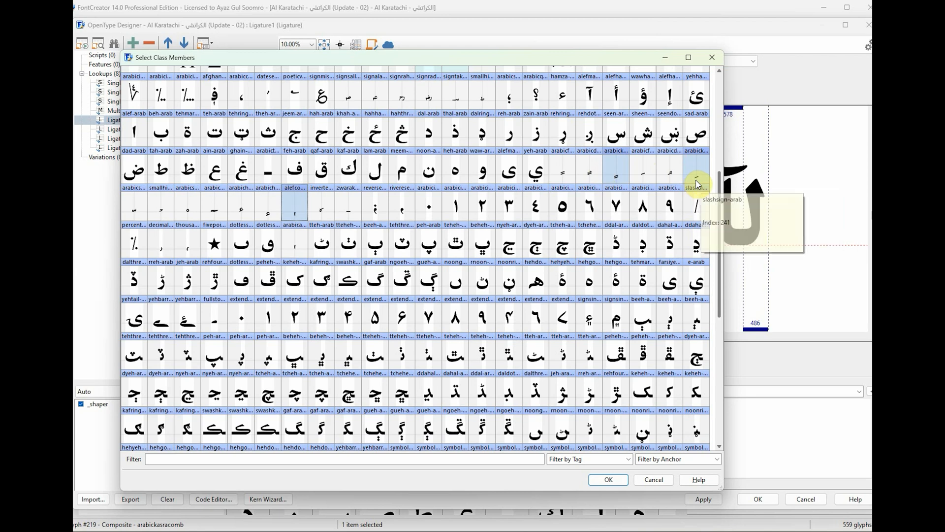
drag(719, 223, 720, 213)
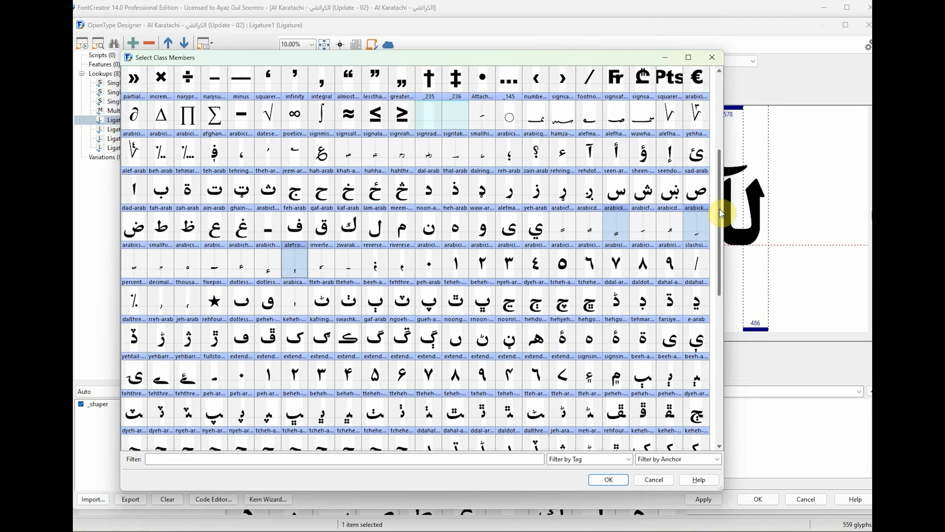
drag(720, 213, 721, 194)
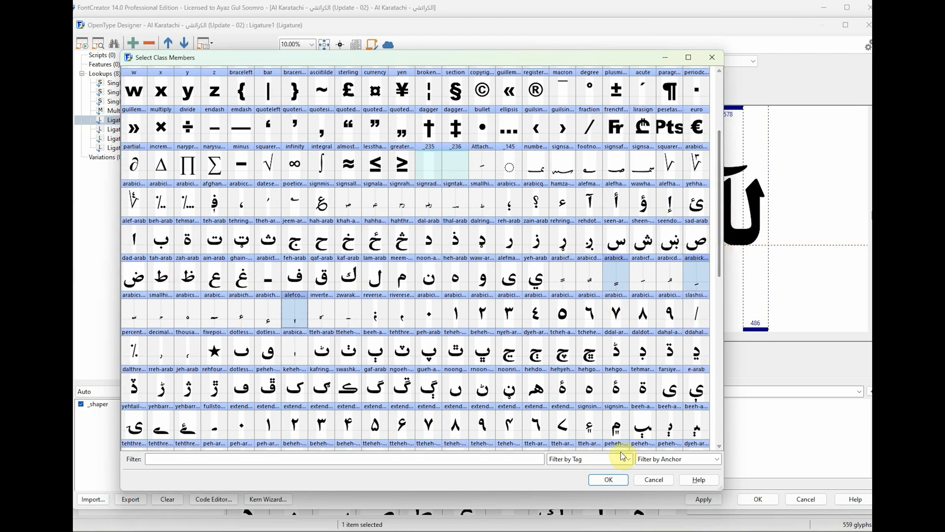
click(610, 480)
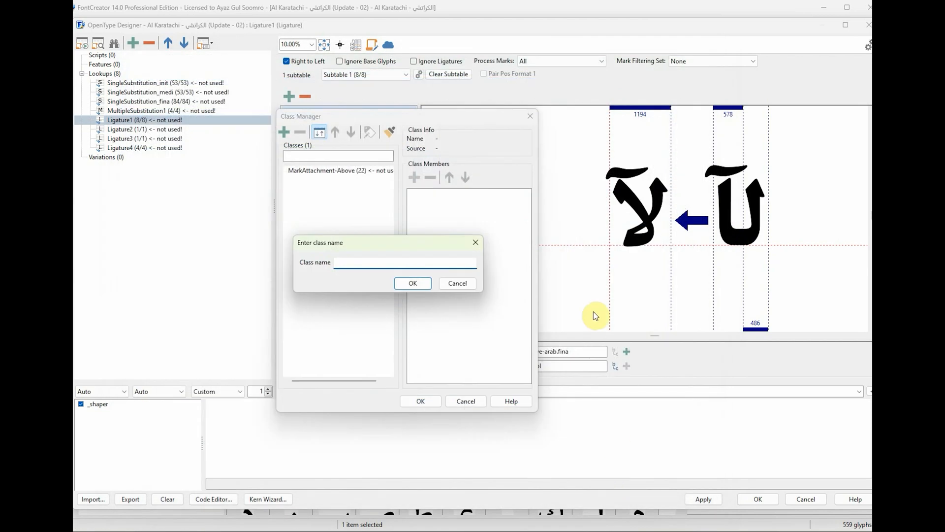
text(MarkAttachment)
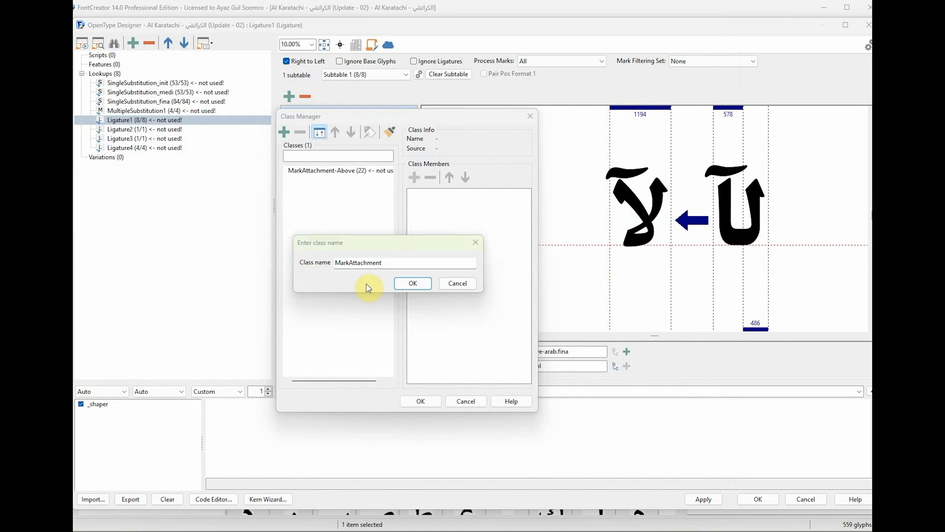
click(391, 264)
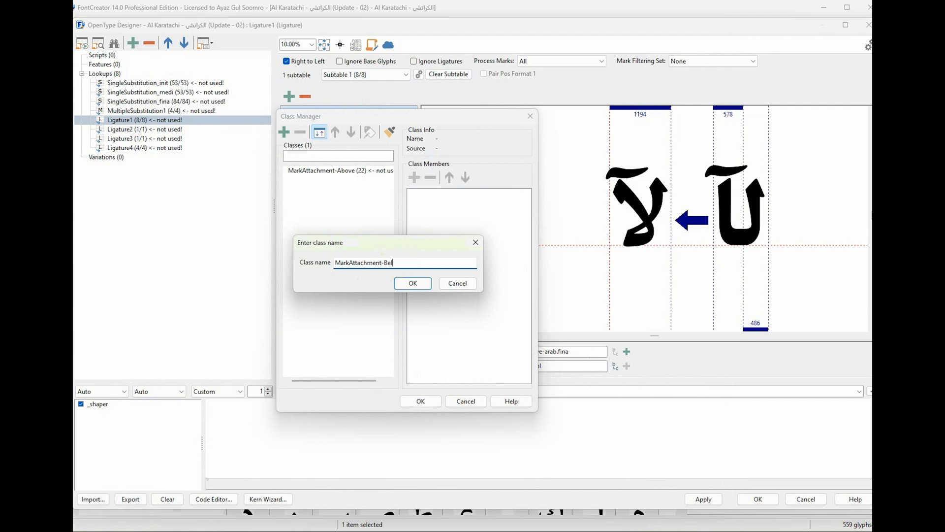
click(414, 284)
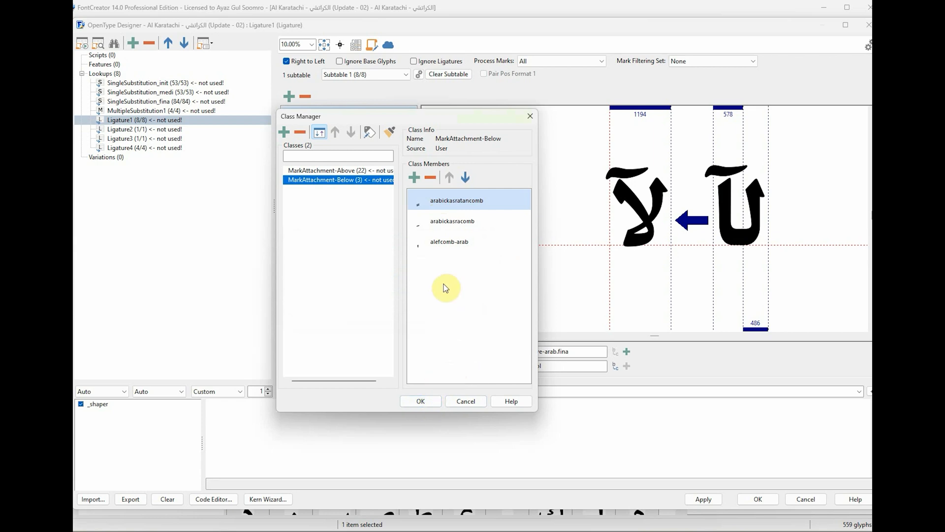
Start a third glyph class and select the basic Arabic letters from hamza-arab through yeh-arab as members
click(338, 266)
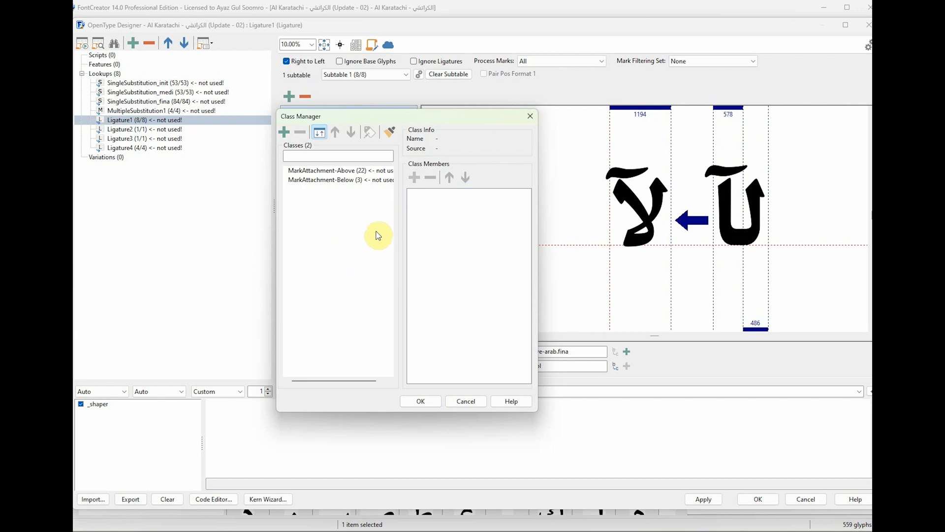
click(285, 132)
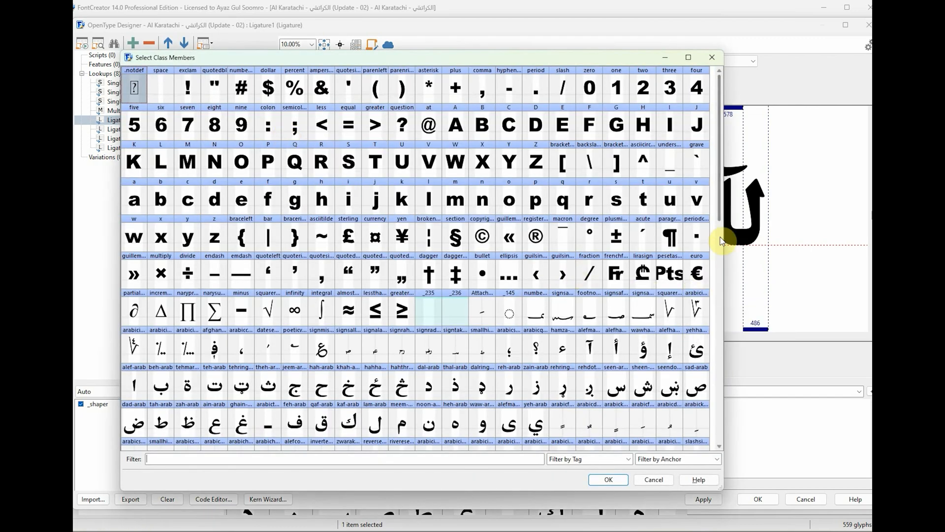
drag(720, 142, 721, 143)
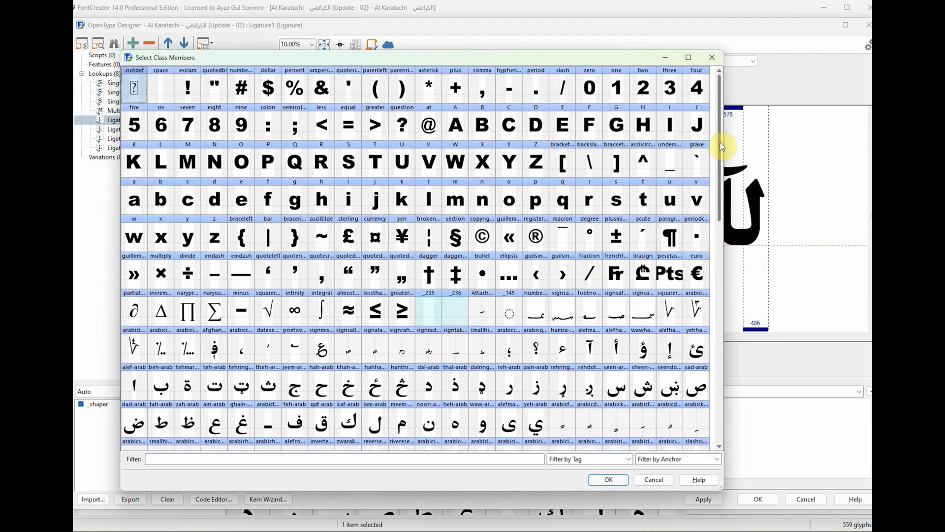
drag(721, 146, 722, 155)
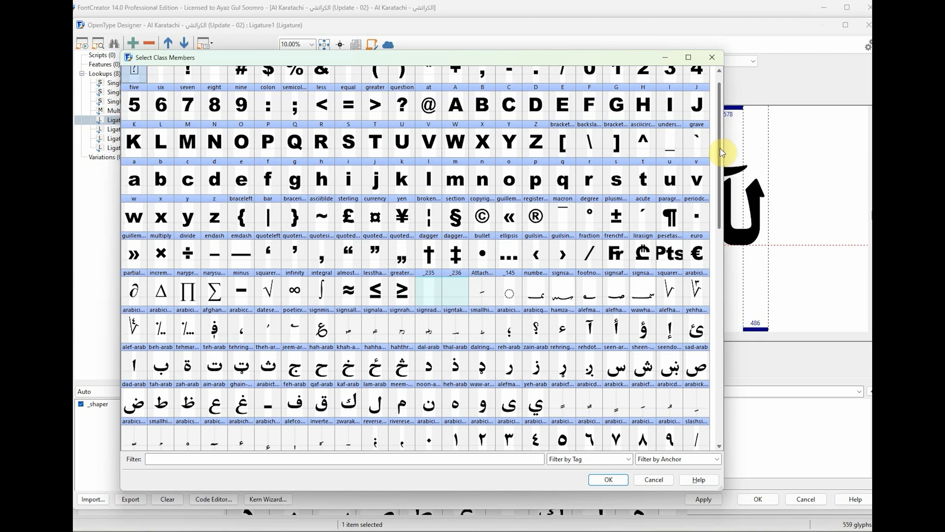
drag(719, 147, 719, 157)
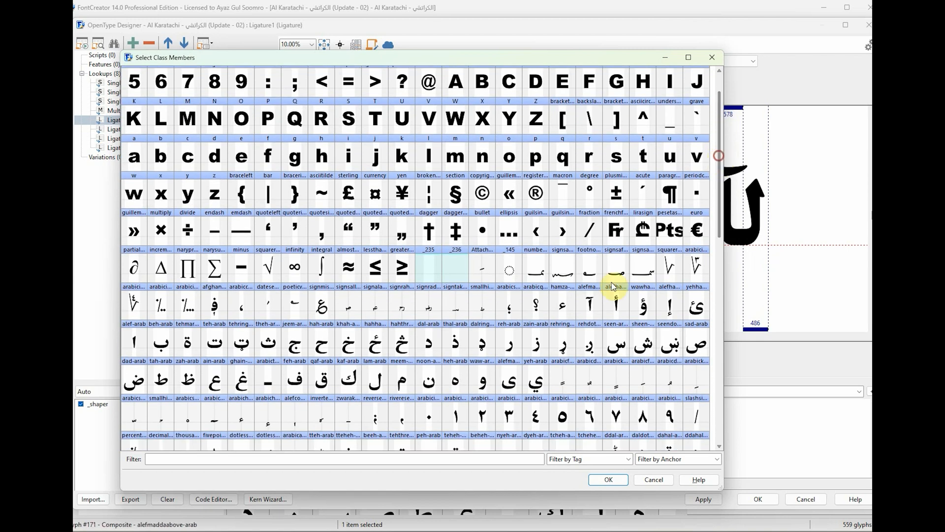
click(566, 305)
drag(568, 319, 694, 352)
shift+click(137, 382)
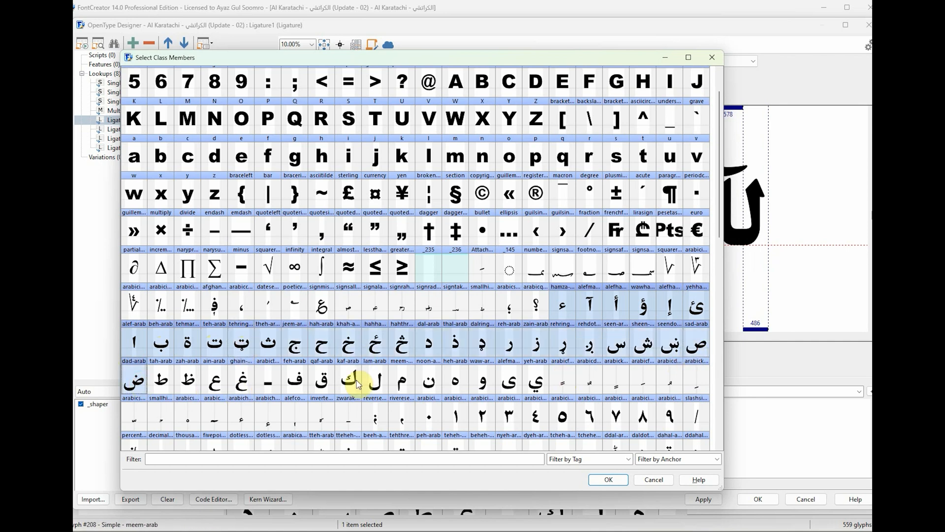
shift+click(533, 382)
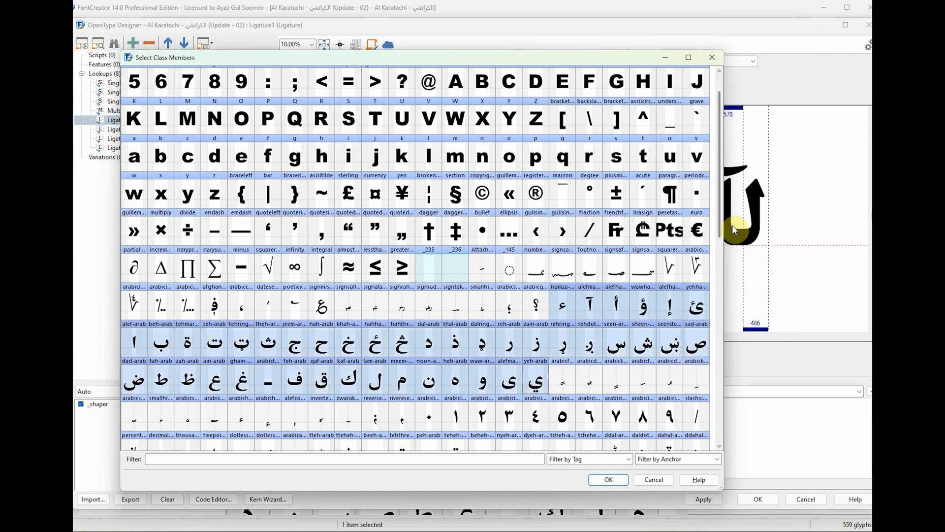
Add the dotless beh, the dotless qaf and the extended letters from tteh-arab through e-arab to the class member selection
drag(720, 210, 720, 245)
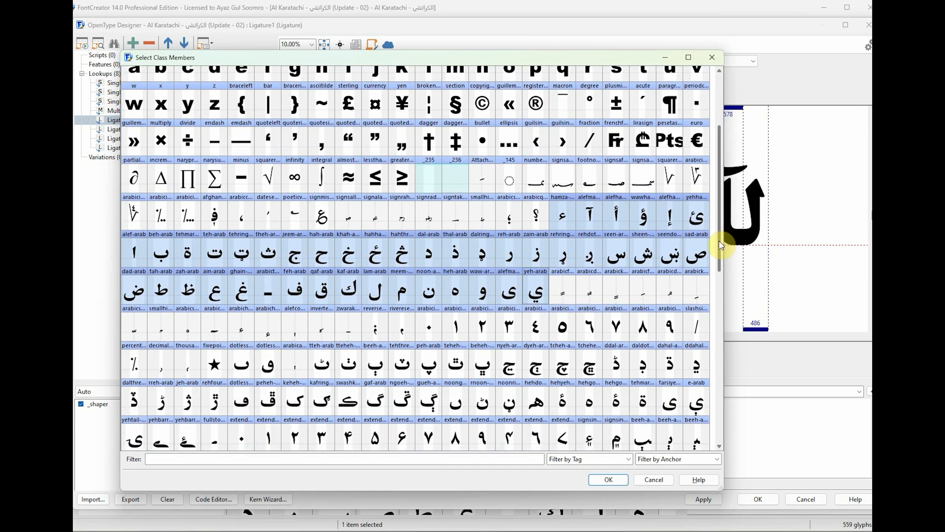
drag(720, 245, 720, 249)
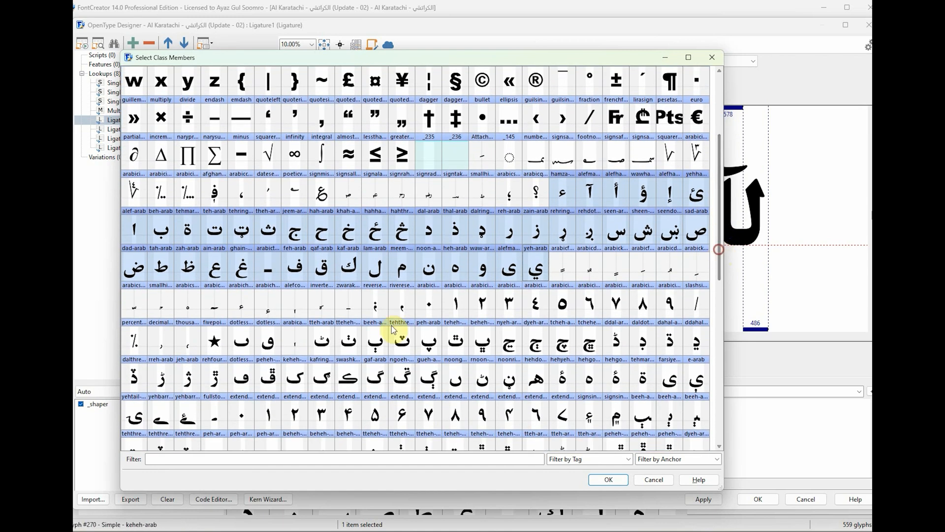
ctrl+click(242, 348)
ctrl+click(268, 344)
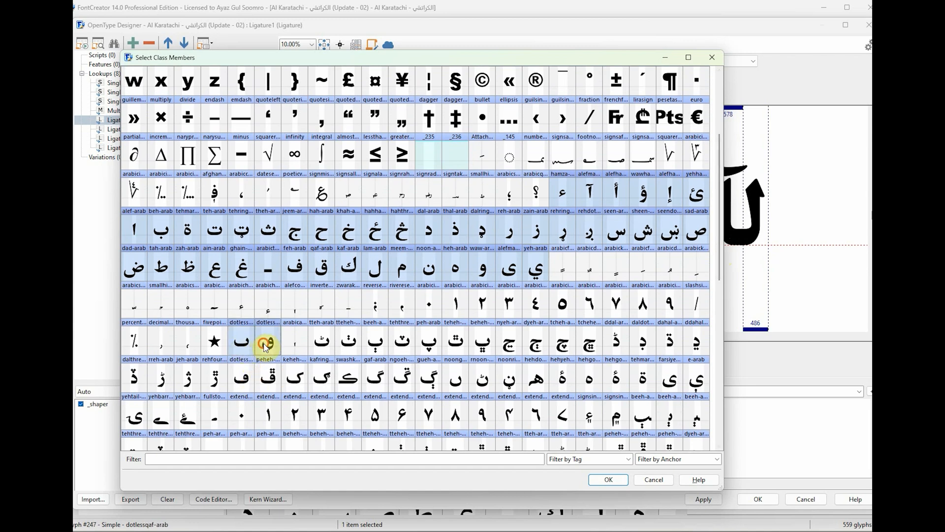
ctrl+click(321, 344)
shift+click(699, 344)
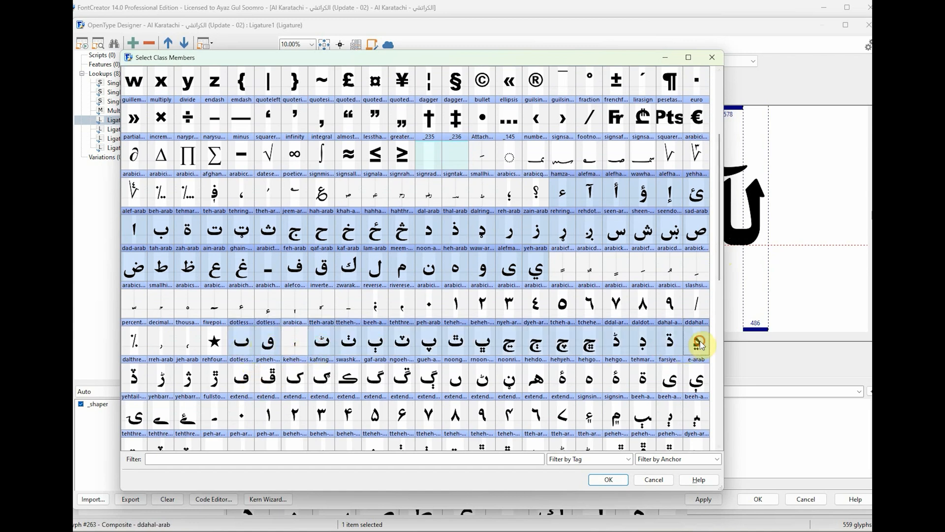
ctrl+click(135, 383)
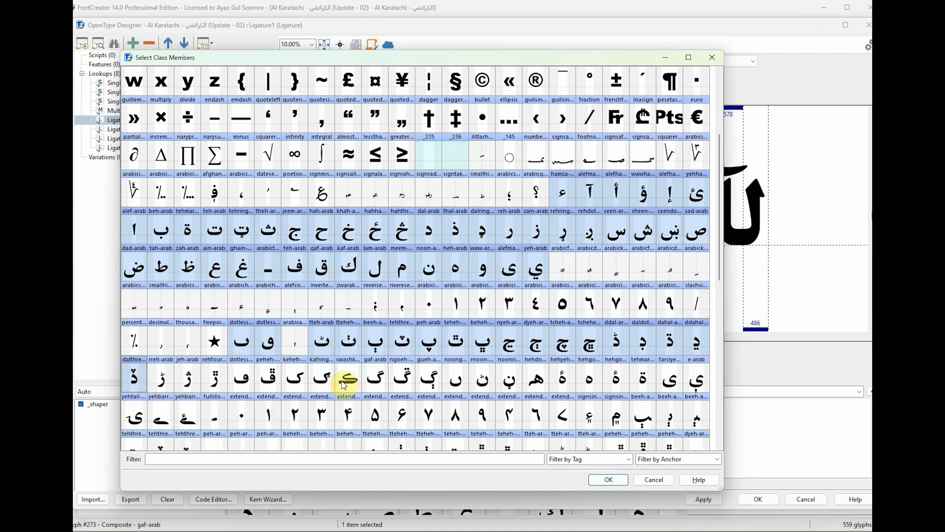
shift+click(699, 386)
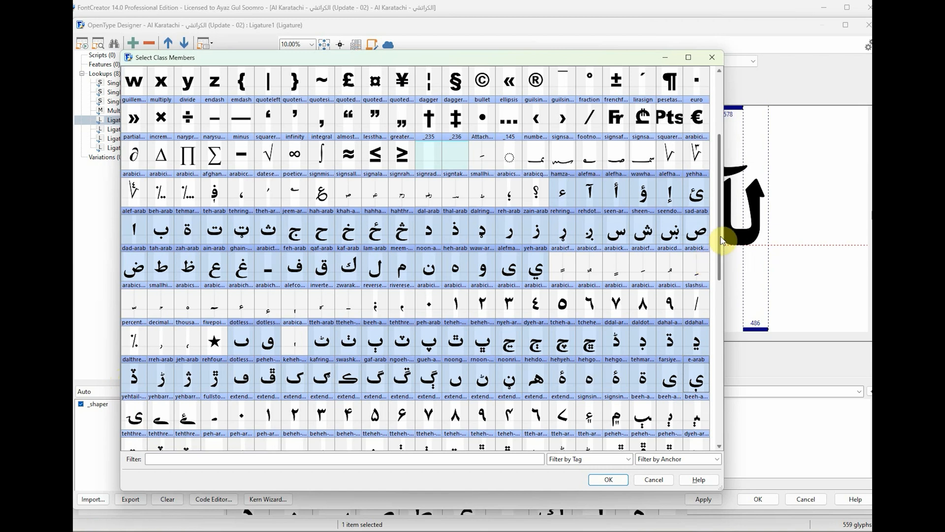
Add the yeh with tail, the two yeh barree letters and the final, initial and medial beeh forms to the class member selection
drag(722, 240, 721, 261)
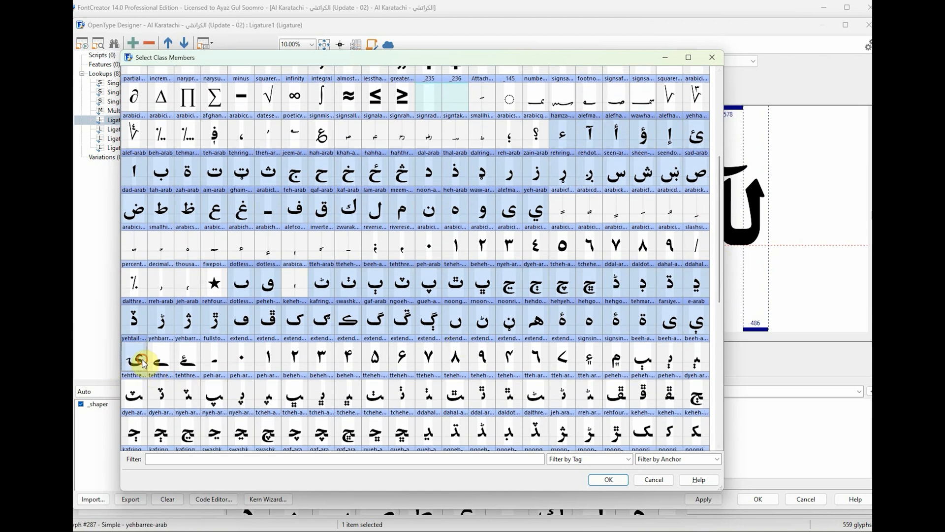
drag(143, 363, 196, 363)
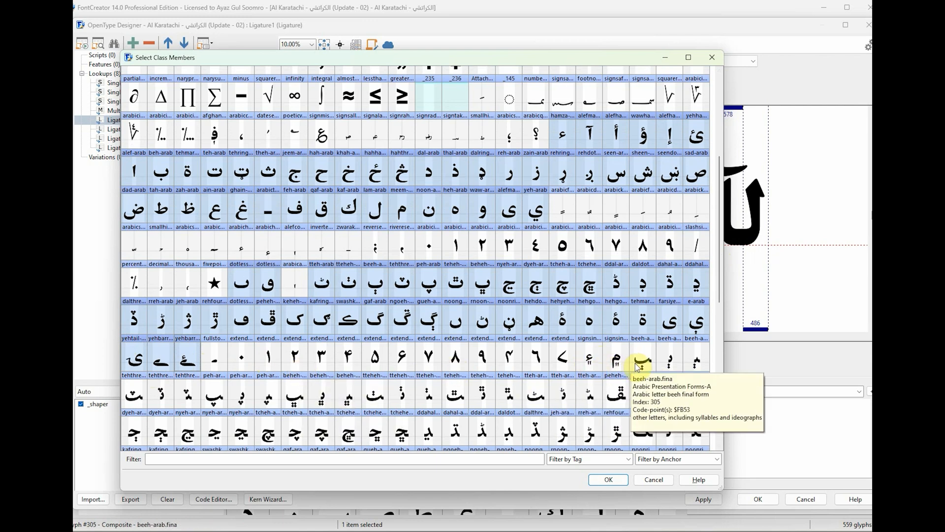
drag(638, 365, 696, 363)
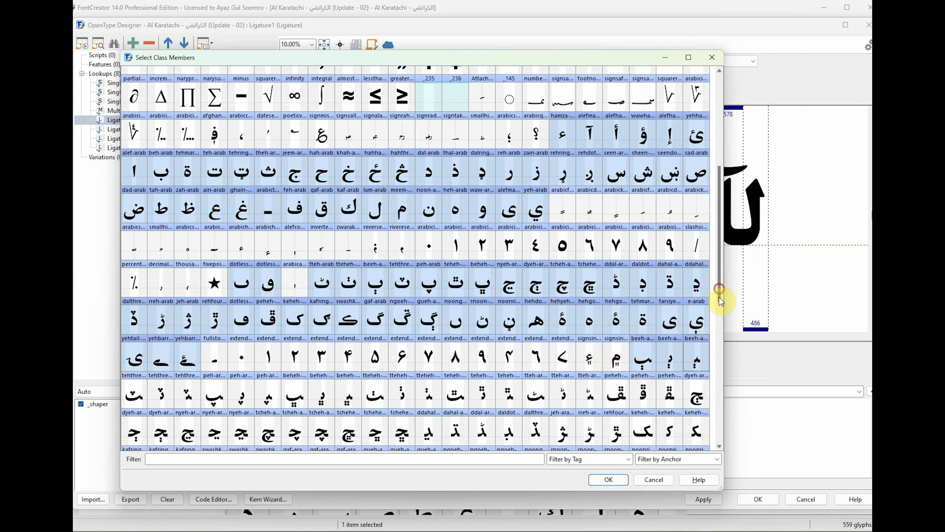
Add the extended positional forms from tehthreedotsabovedownwards-arab.fina through keheh-arab.medi to the class member selection
drag(720, 301, 718, 312)
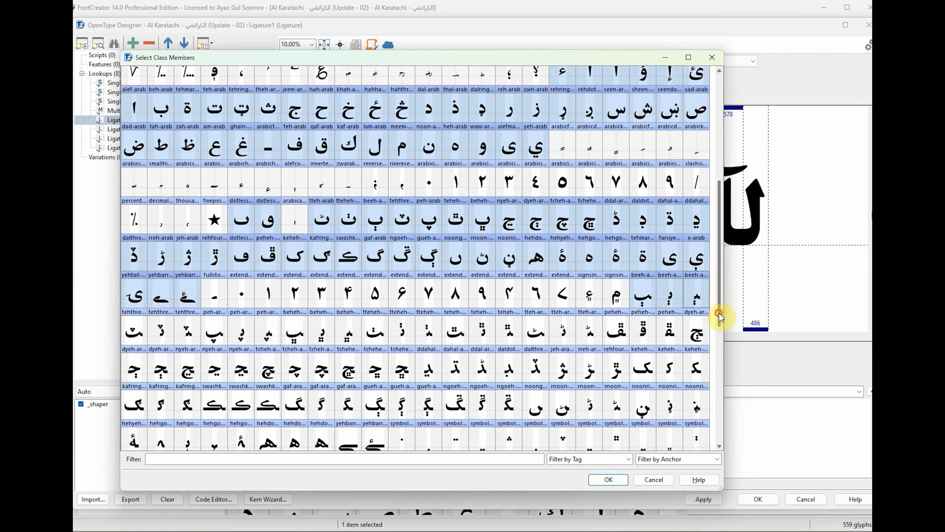
click(134, 339)
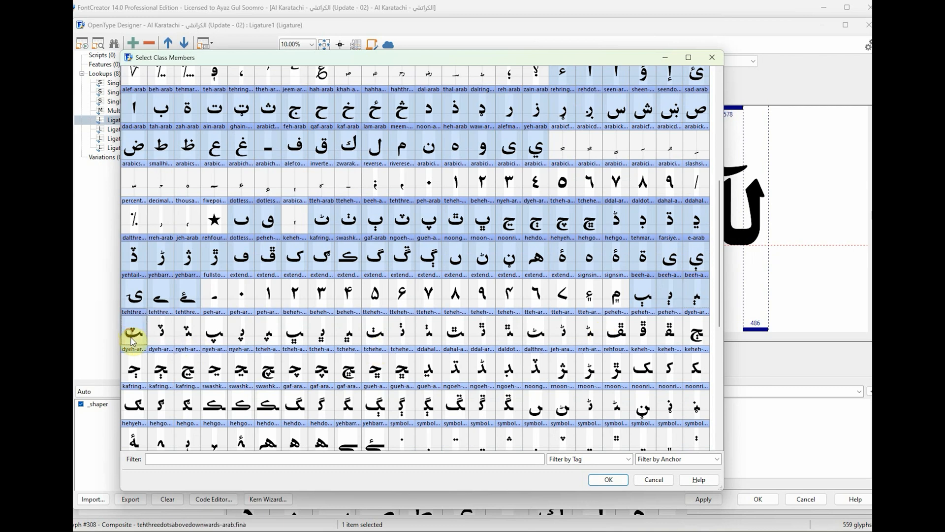
shift+click(698, 336)
drag(717, 312, 719, 325)
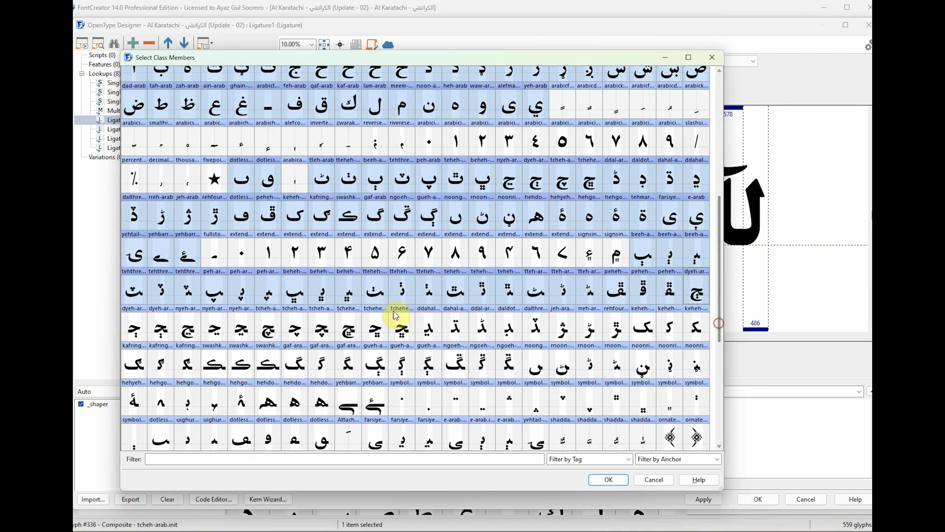
ctrl+click(136, 331)
ctrl+shift+click(704, 335)
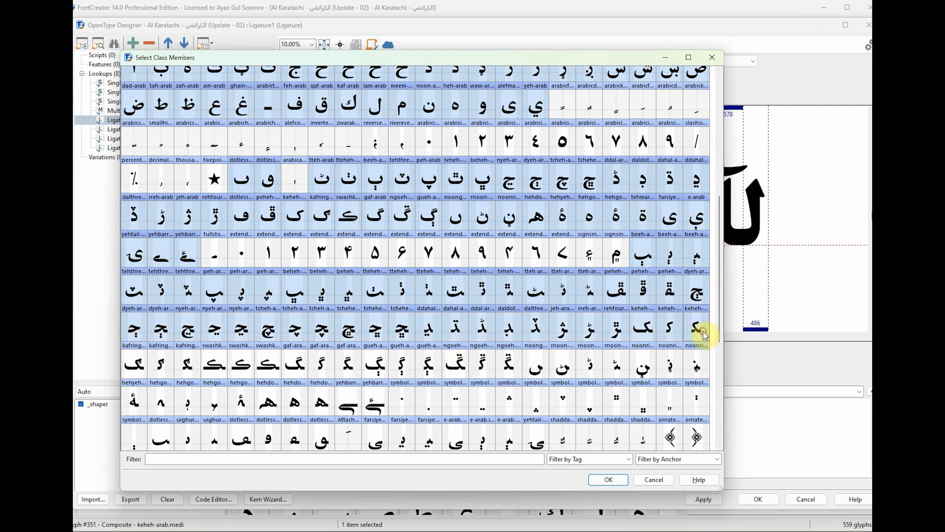
Add the positional forms from the final kaf with ring through the two final yeh barree letters to the member selection
ctrl+click(139, 363)
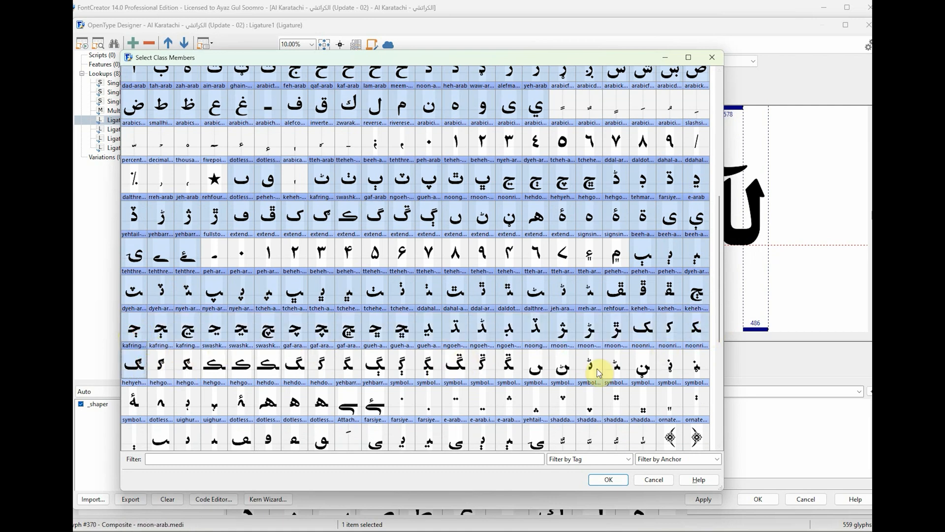
ctrl+shift+click(681, 375)
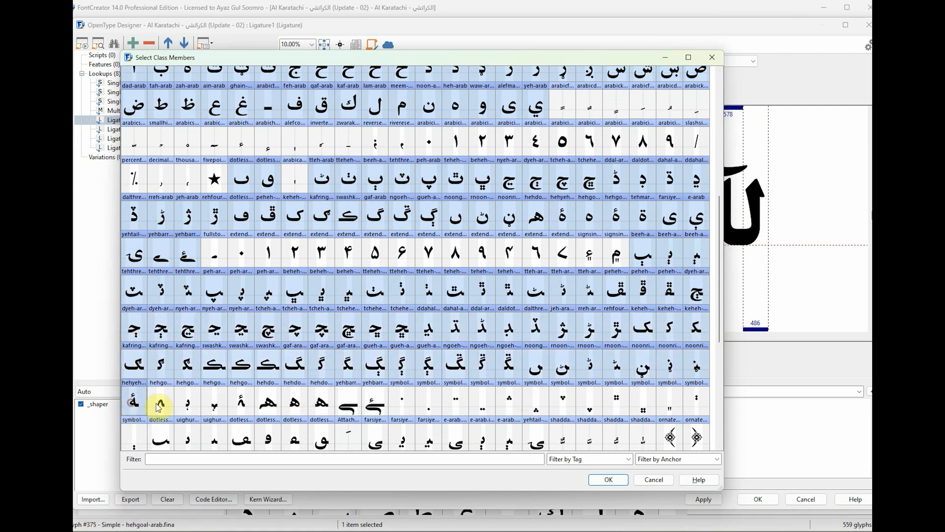
ctrl+shift+click(373, 403)
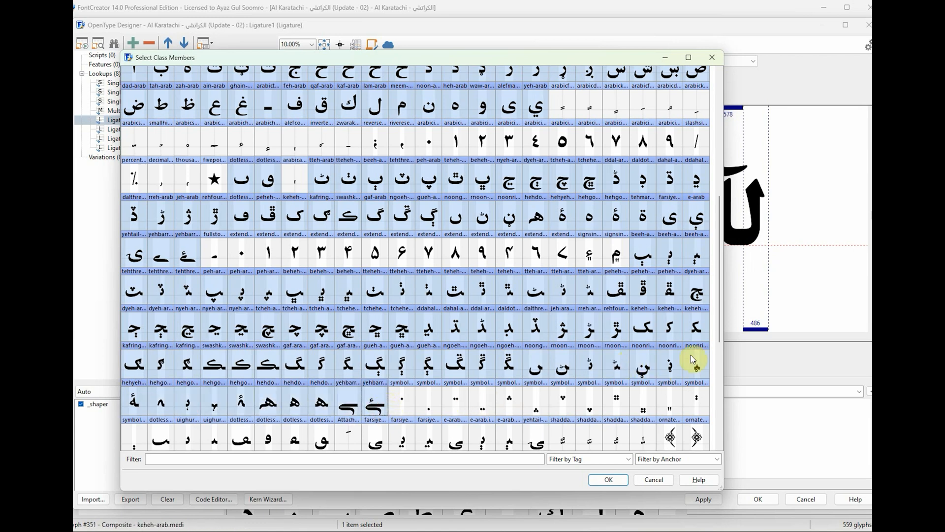
Add the dotless beh, feh and qaf forms and the Farsi yeh, e and tailed yeh forms to the member selection
drag(721, 286, 718, 317)
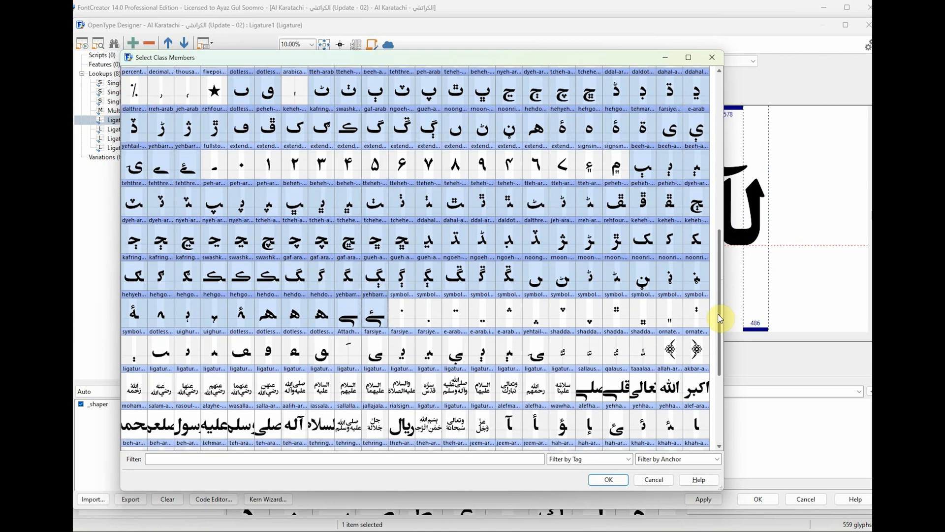
click(160, 351)
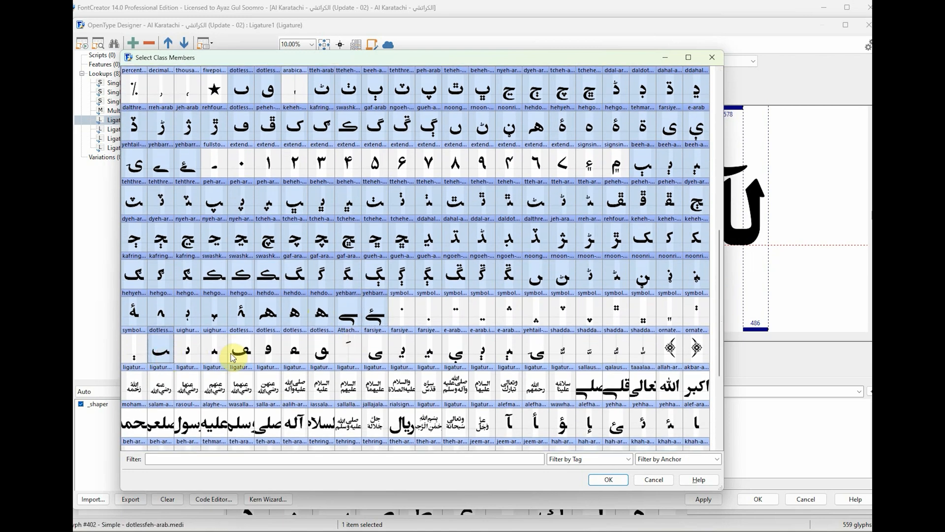
ctrl+shift+click(327, 357)
ctrl+click(392, 356)
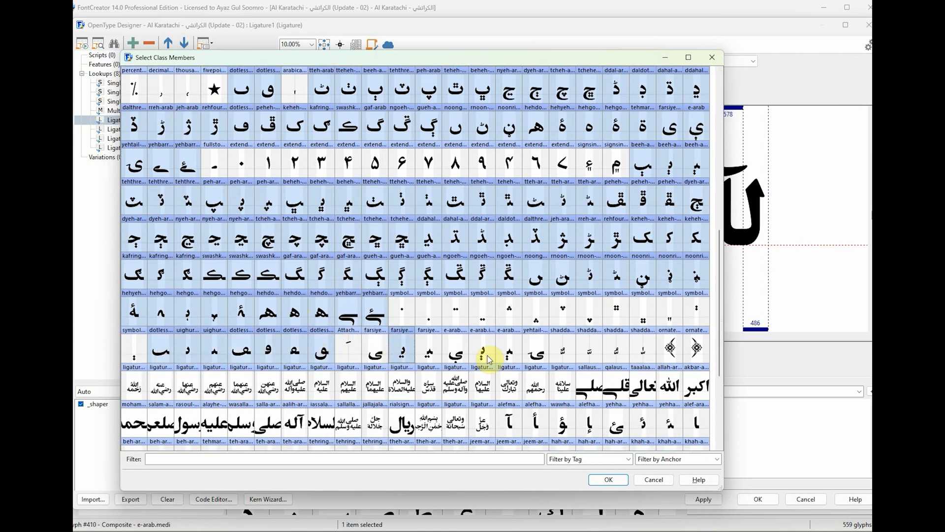
ctrl+shift+click(532, 356)
ctrl+click(376, 359)
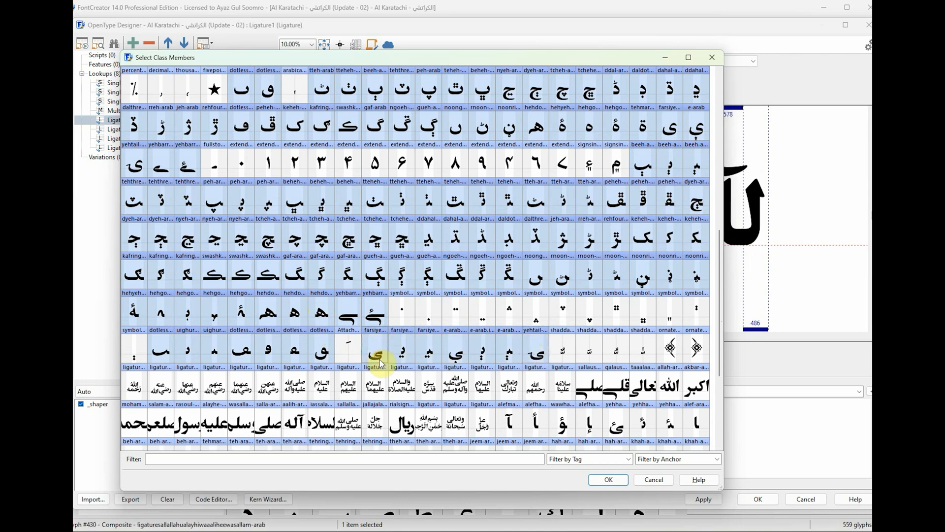
Skip the religious ligatures and add the presentation forms from final alef with madda above through alef-arab.fina
scroll(719, 323, down, 2)
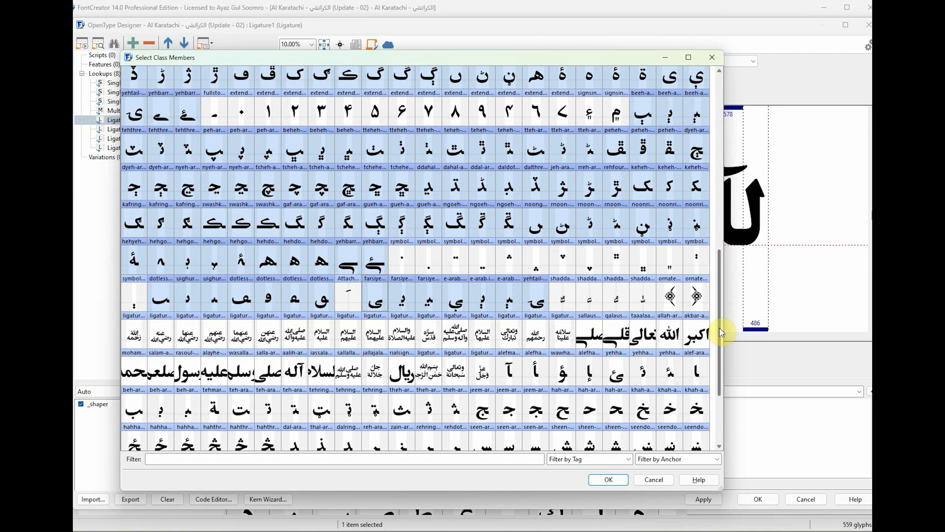
scroll(719, 333, down, 1)
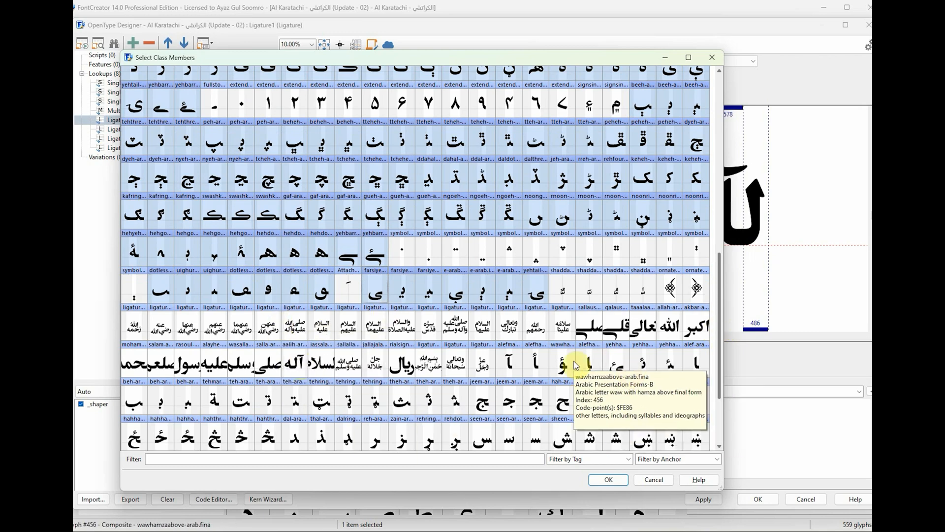
ctrl+click(509, 363)
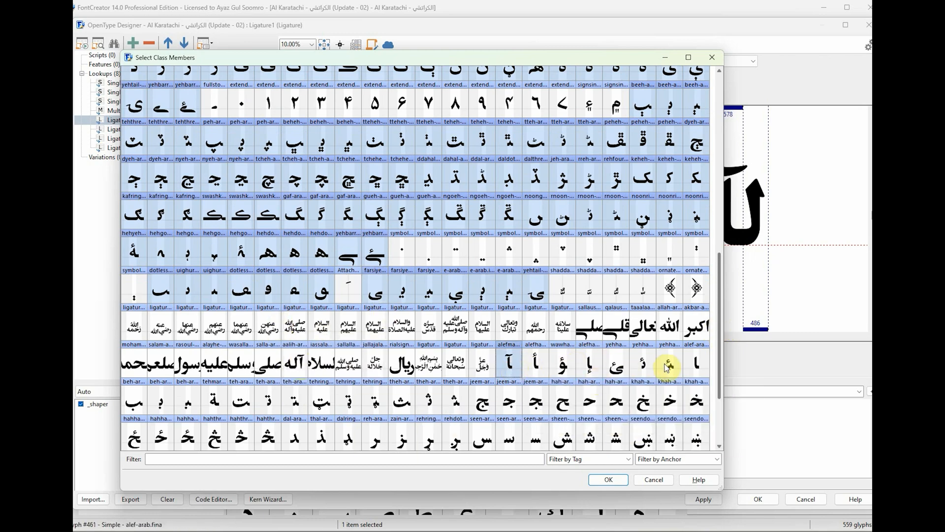
ctrl+click(694, 363)
Add the positional forms from the final beh through the dotted seen forms to the class member selection
scroll(719, 378, down, 3)
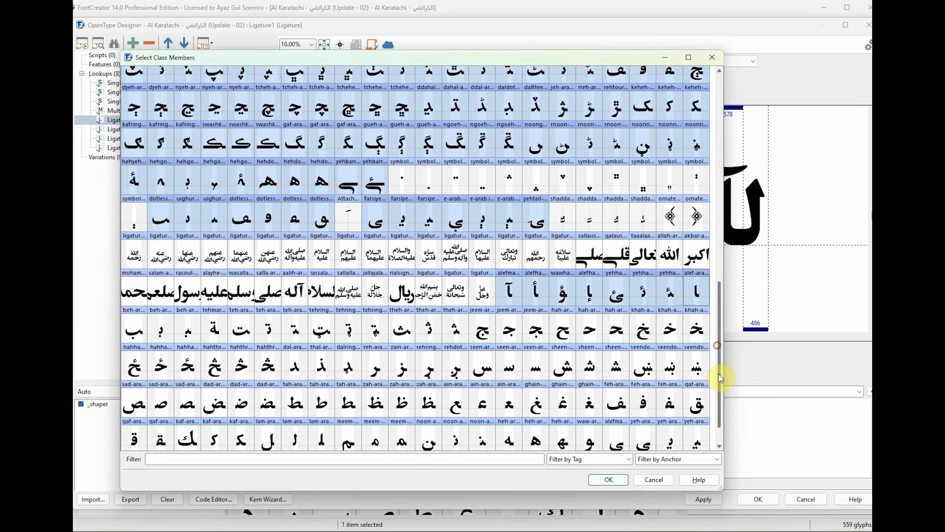
click(132, 320)
shift+click(702, 329)
ctrl+click(127, 360)
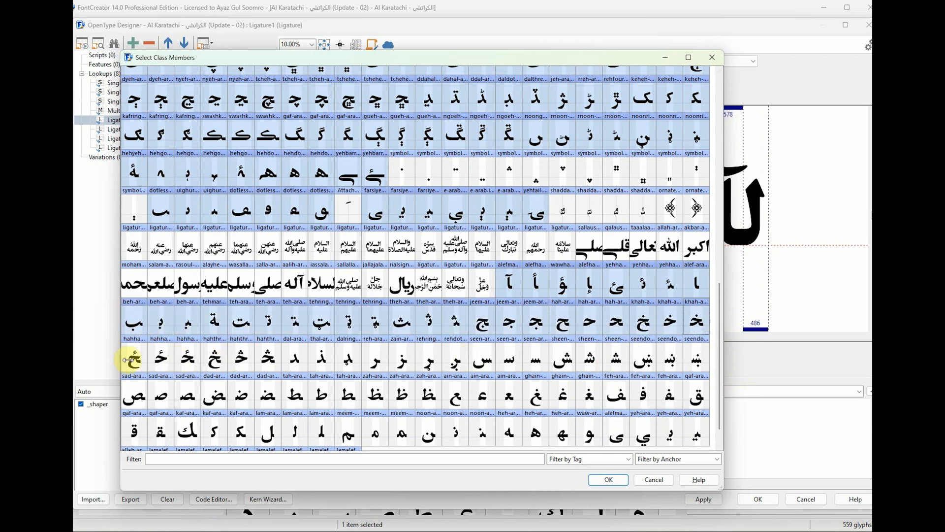
ctrl+shift+click(696, 363)
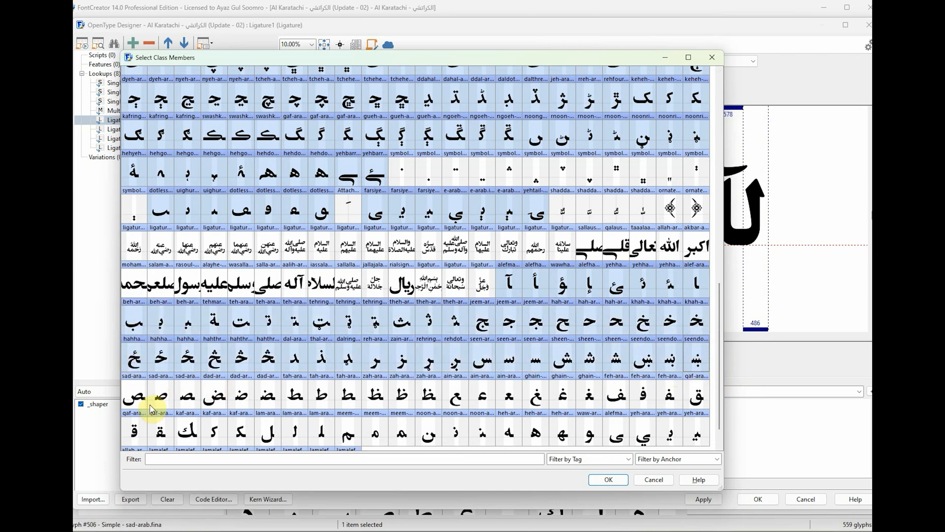
Add the positional forms from sad-arab.fina through the medial yeh, leaving out the Allah and lam-alef ligatures
ctrl+click(131, 394)
ctrl+shift+click(696, 398)
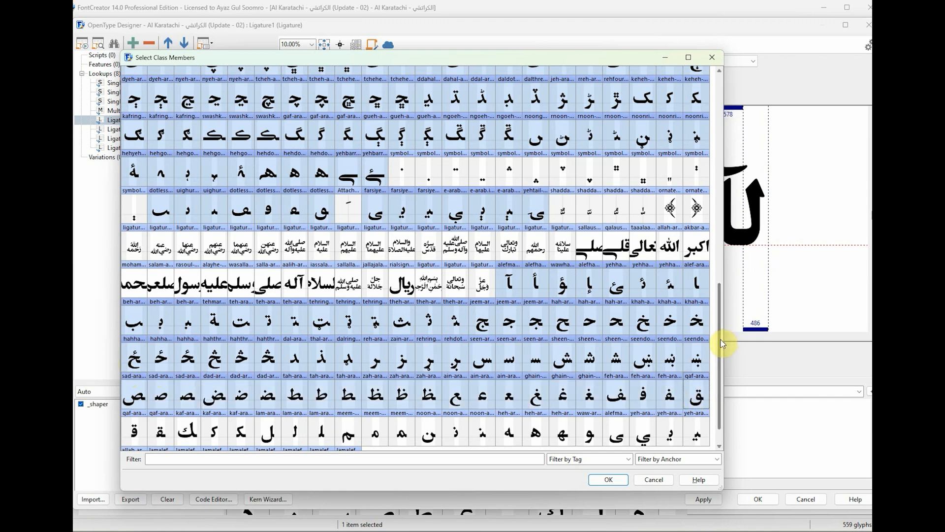
scroll(719, 359, down, 1)
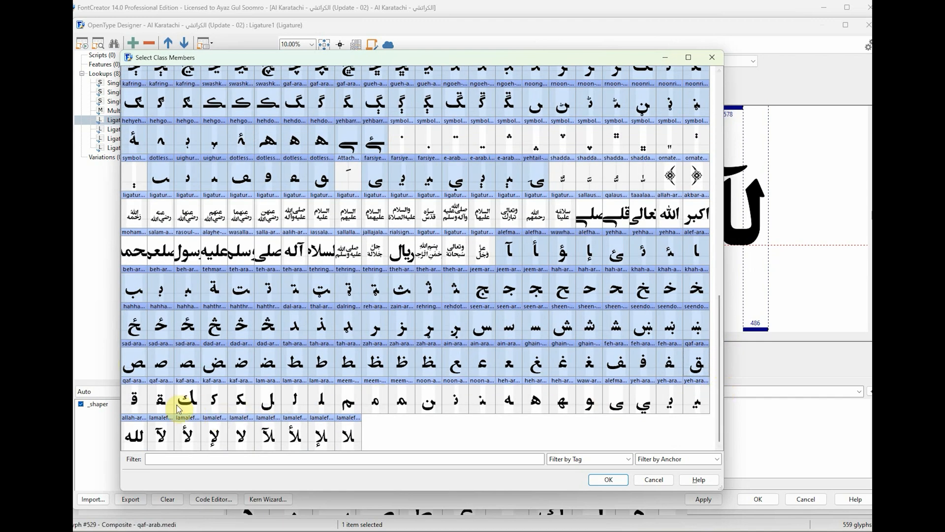
ctrl+click(136, 400)
ctrl+shift+click(695, 399)
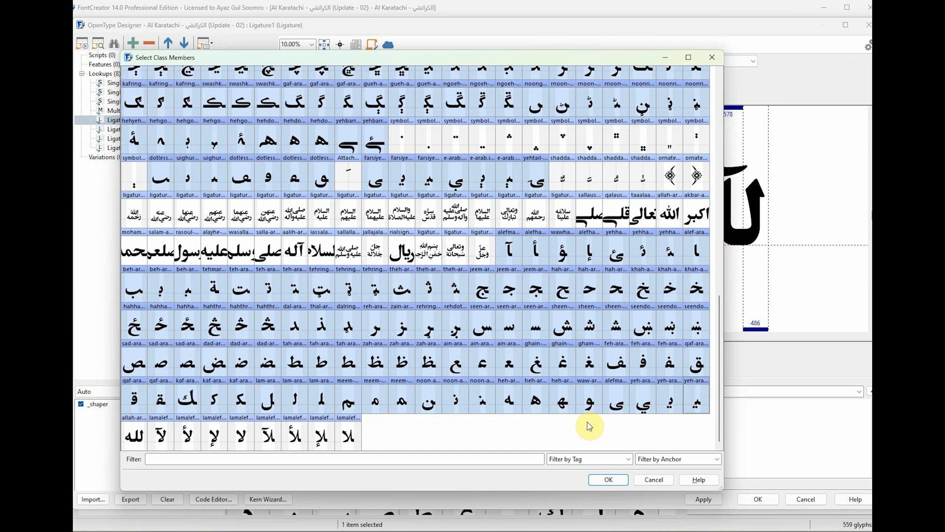
Confirm the base letter selection and name the class MarkstoBase1
drag(720, 376, 731, 165)
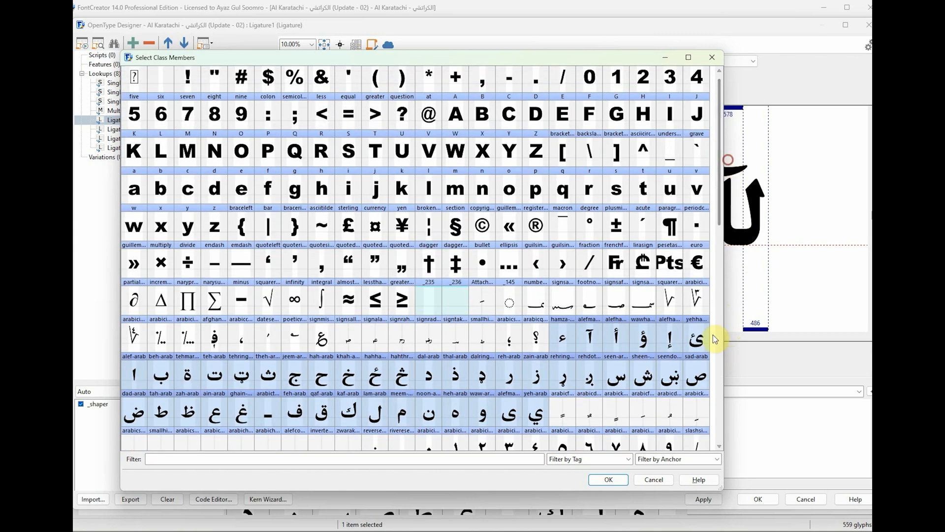
click(609, 480)
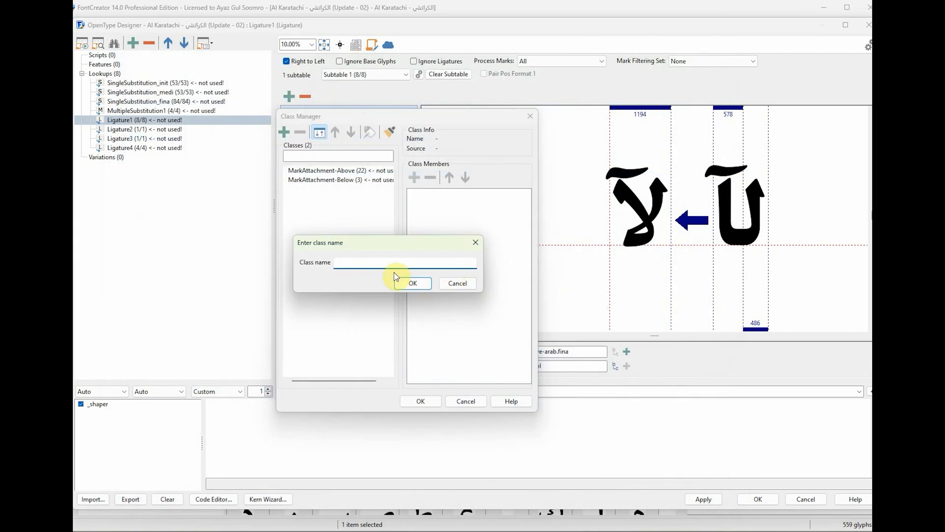
text(MarkstoBase1)
click(413, 284)
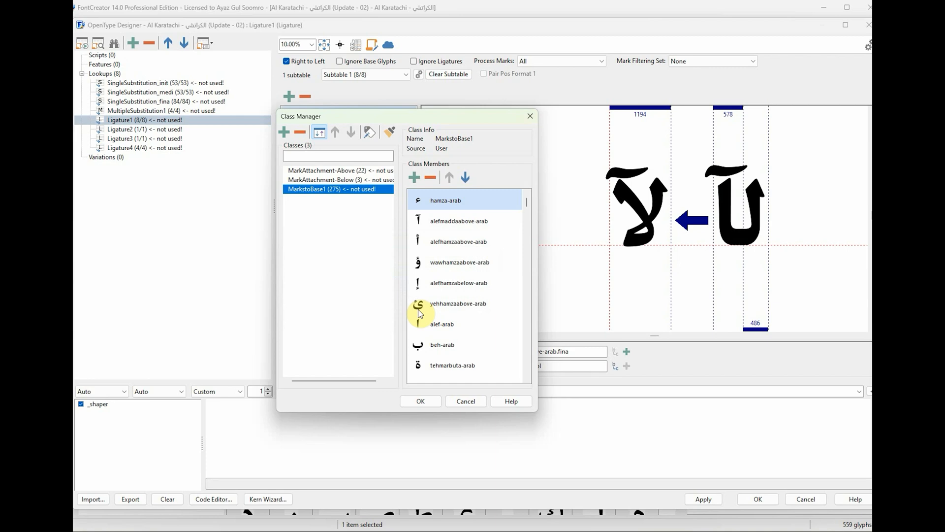
Start a fourth glyph class and select the basic Arabic letters from hamza-arab through yeh-arab as members
click(284, 132)
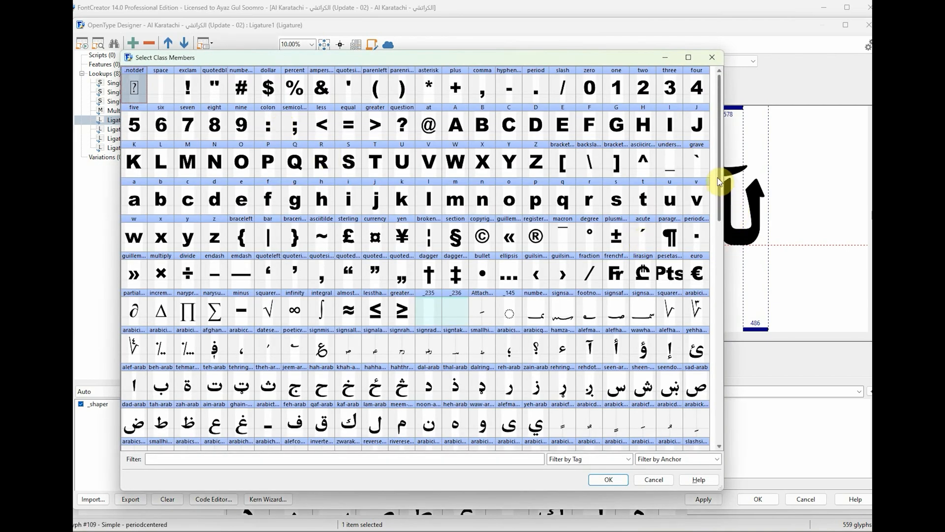
drag(718, 179, 718, 201)
click(562, 291)
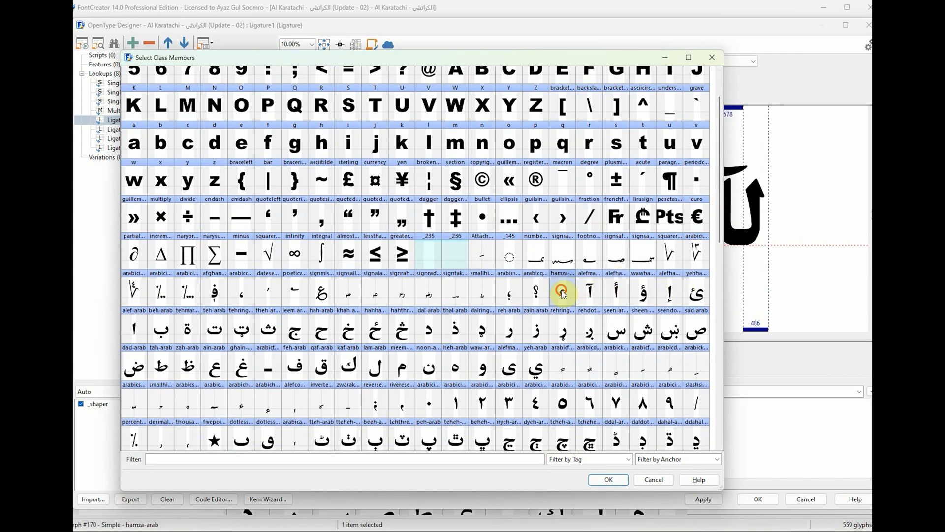
shift+click(696, 296)
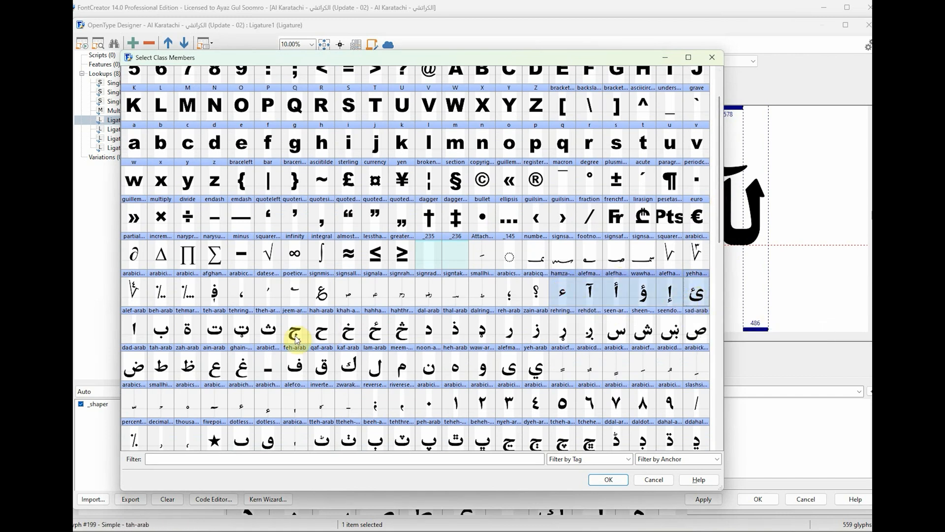
ctrl+click(131, 331)
ctrl+shift+click(694, 332)
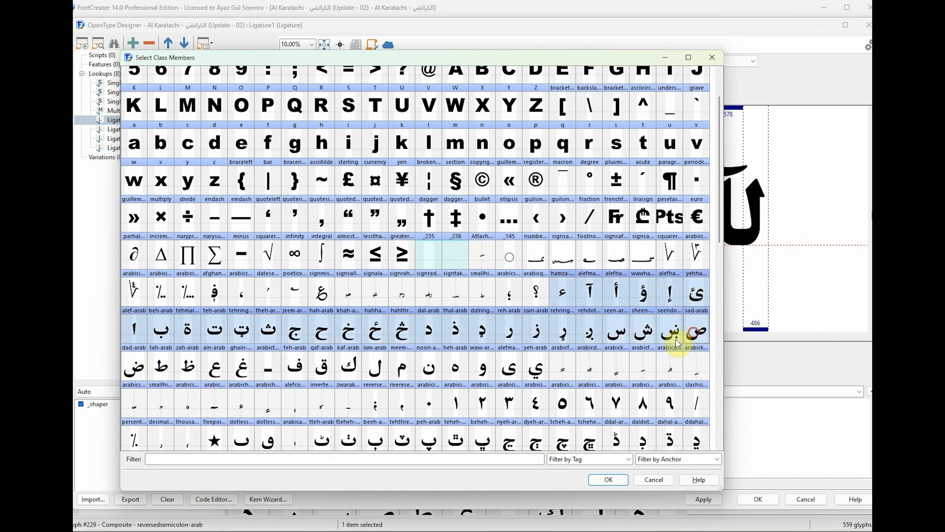
ctrl+click(131, 367)
ctrl+shift+click(532, 369)
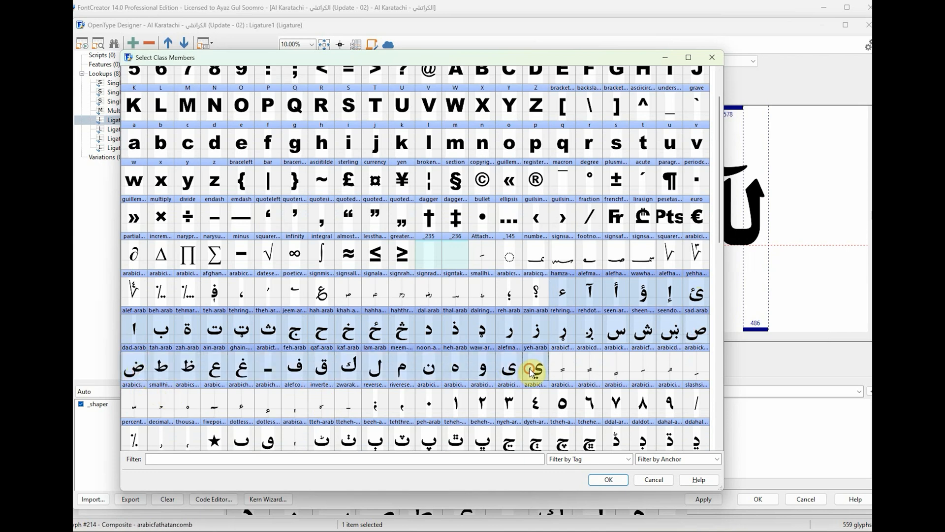
Add the dotless beh, the dotless qaf and the letters from tteh-arab through e-arab to the fourth class's selection
drag(719, 217, 718, 276)
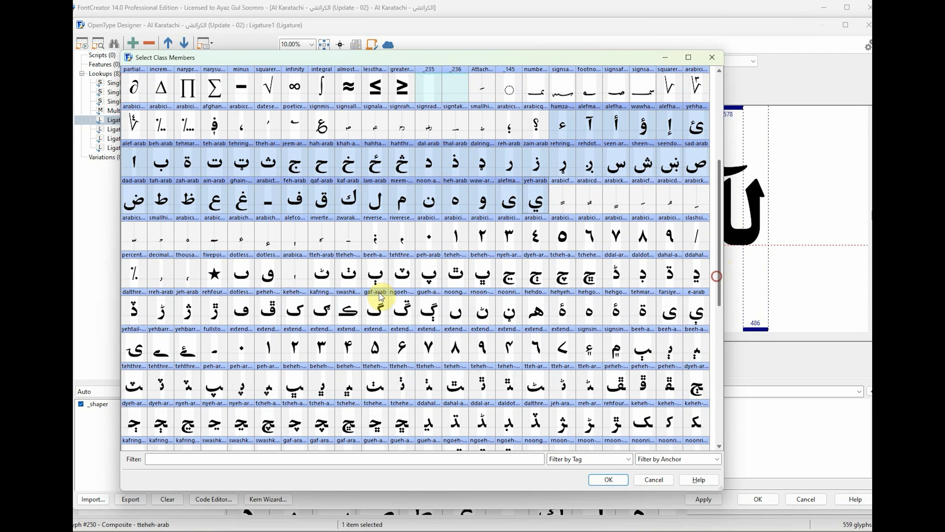
ctrl+click(241, 284)
ctrl+click(269, 275)
ctrl+click(320, 274)
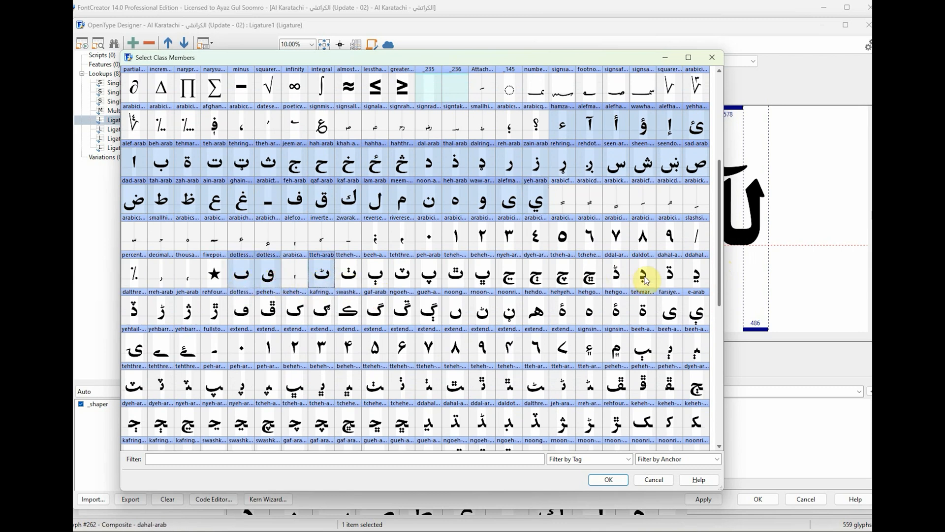
shift+click(699, 273)
ctrl+click(136, 310)
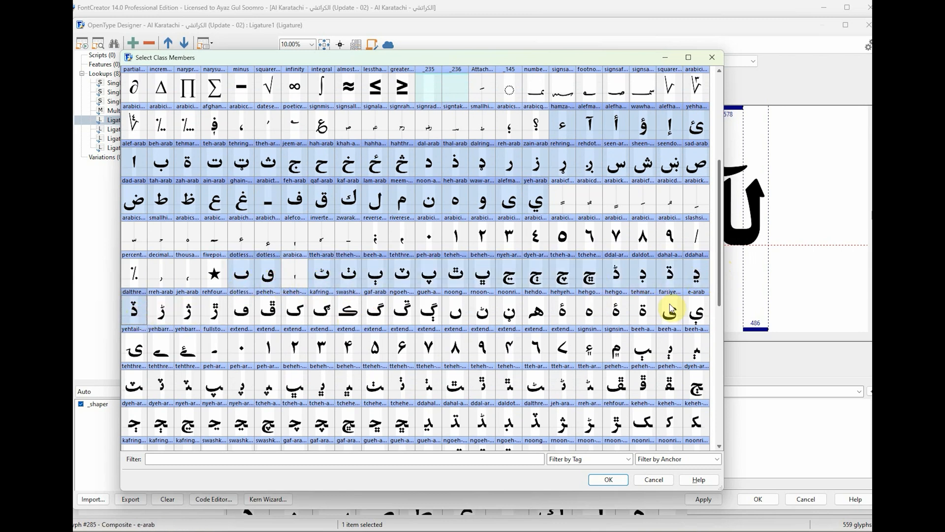
shift+click(696, 310)
Add the tailed yeh, both yeh barree letters and the final, initial and medial beeh forms to the fourth class's selection
drag(714, 268, 719, 289)
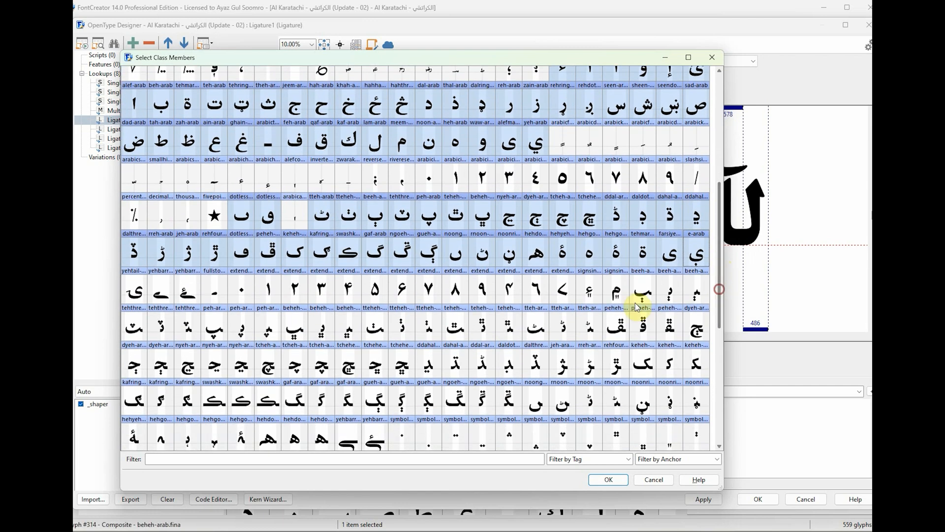
ctrl+click(138, 296)
shift+click(186, 294)
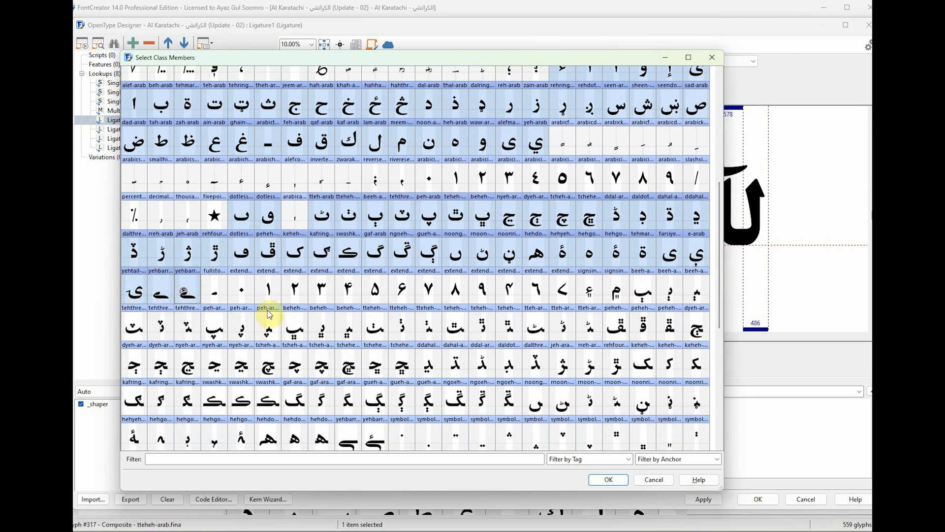
ctrl+click(646, 296)
shift+click(696, 293)
Add the three rows of positional forms from the three-dotted teh through the noon-ring letters to the fourth class's selection
drag(719, 270, 721, 291)
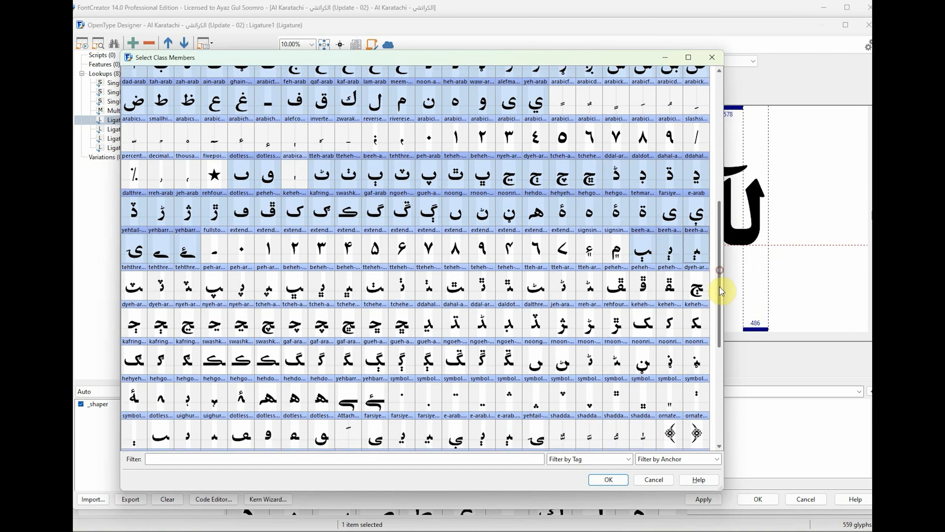
ctrl+click(132, 277)
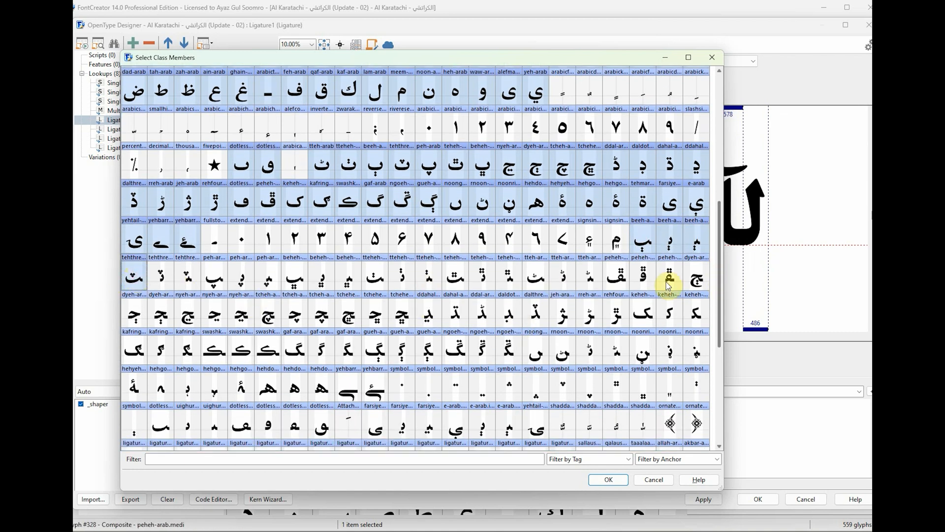
shift+click(696, 277)
ctrl+click(133, 315)
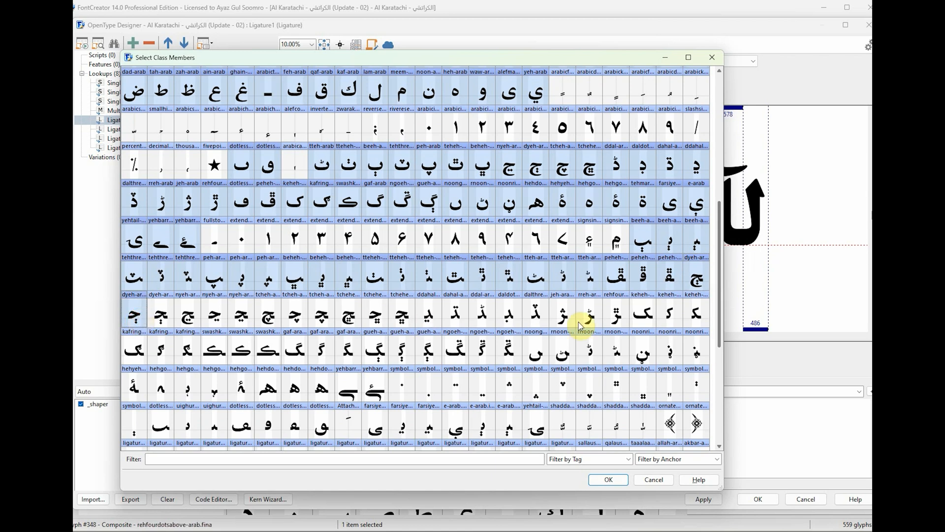
shift+click(696, 316)
ctrl+click(134, 352)
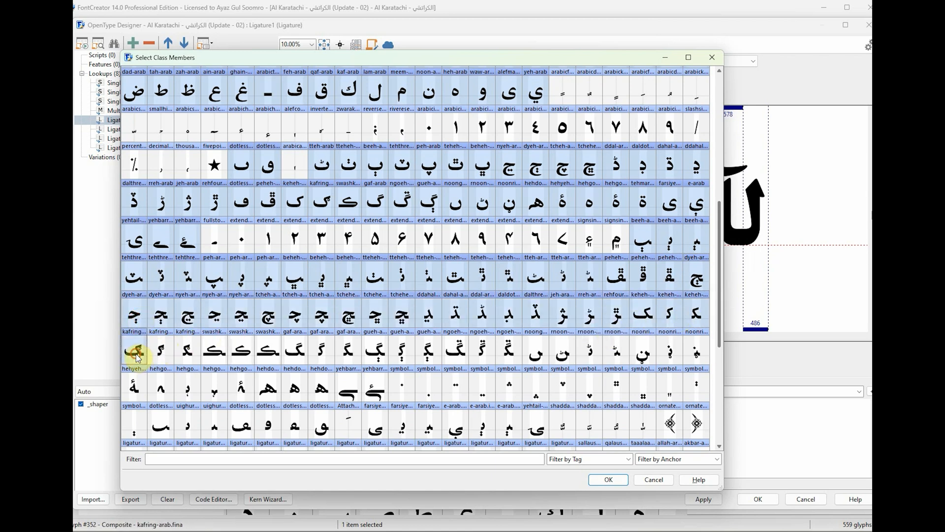
shift+click(697, 353)
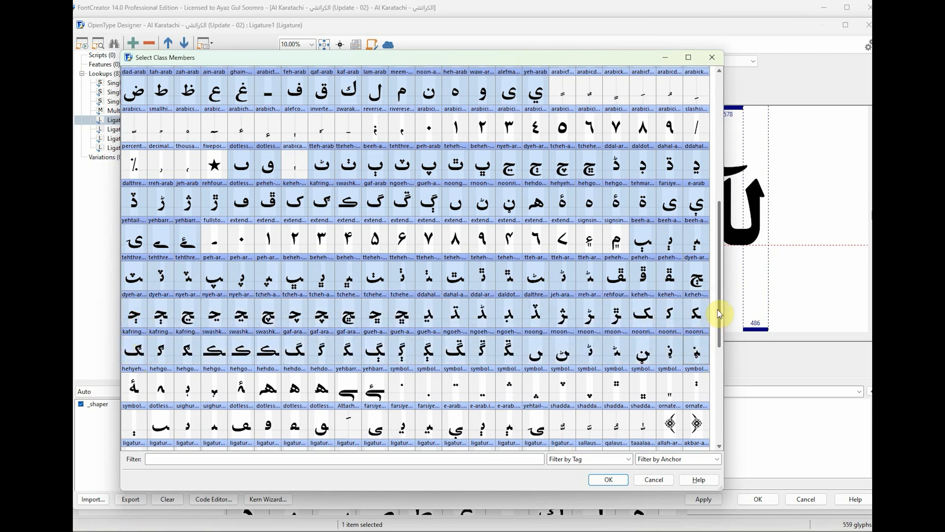
Add the heh and yeh barree forms, the dotless beh through qaf forms, and the Farsi yeh through tailed yeh forms to the selection
drag(720, 313, 719, 352)
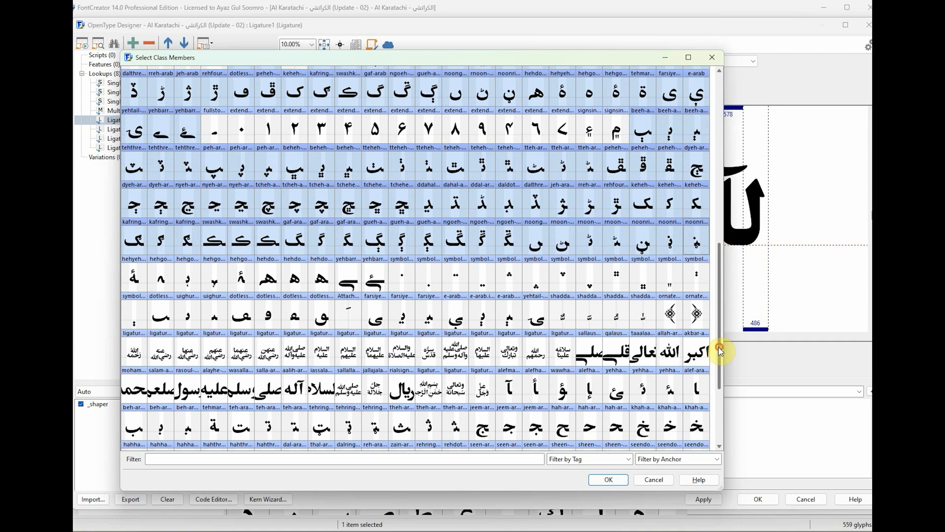
ctrl+click(132, 281)
shift+click(379, 288)
ctrl+click(158, 317)
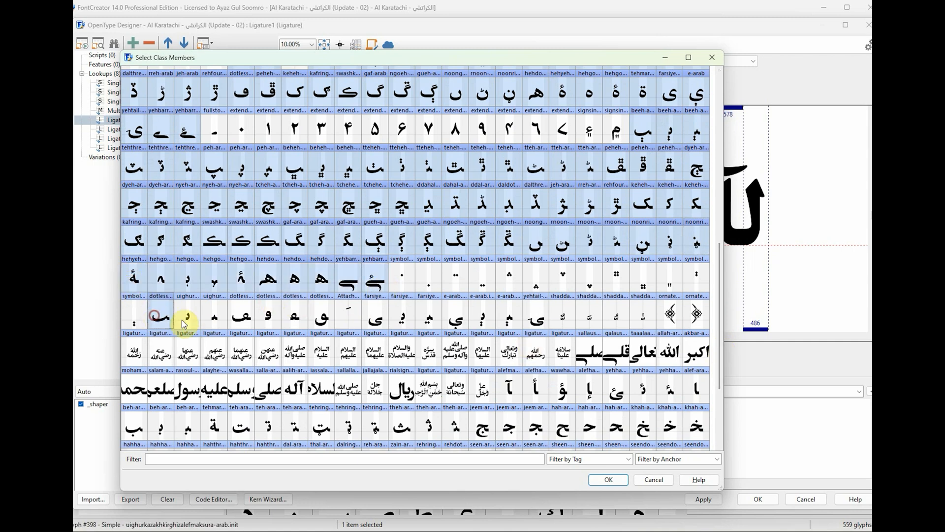
shift+click(329, 319)
ctrl+click(377, 317)
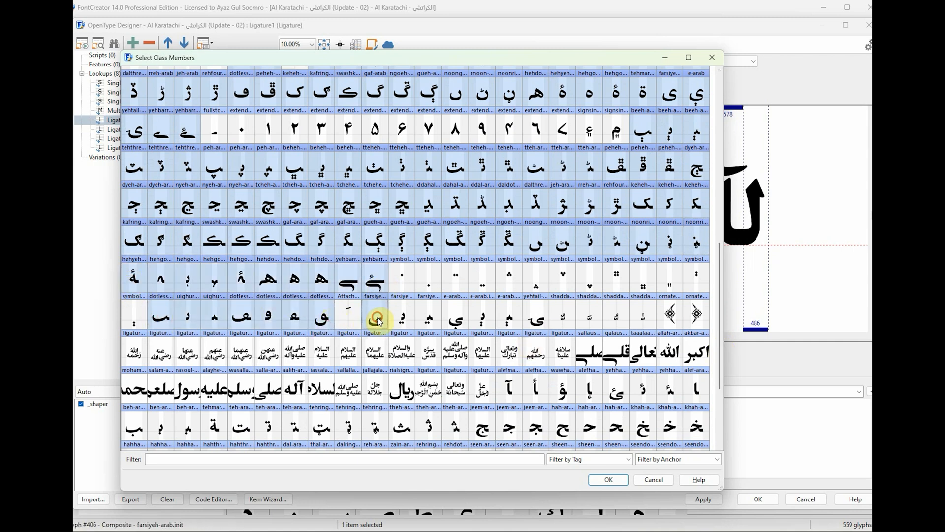
shift+click(535, 321)
Add the positional forms from alef with madda above through khah to the fourth class's selection, skipping the honorific word ligatures
drag(720, 288, 723, 313)
ctrl+click(510, 322)
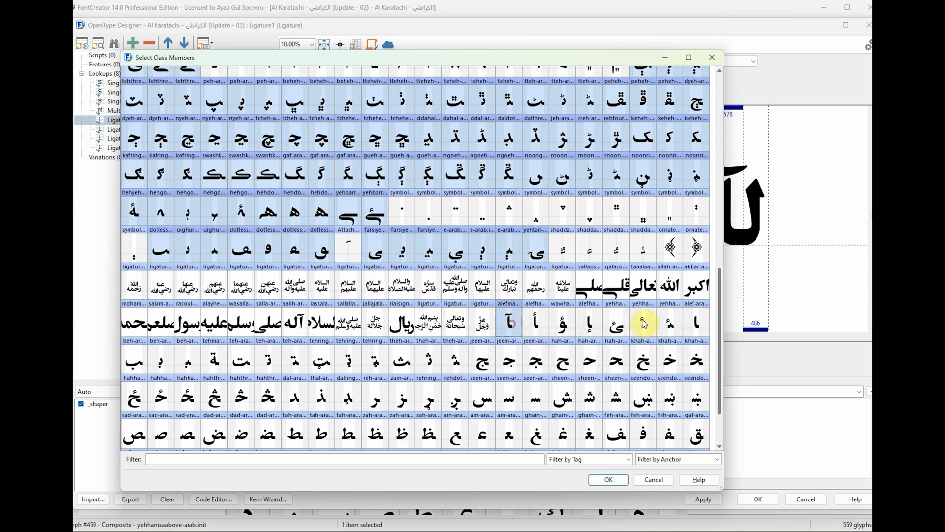
shift+click(698, 323)
ctrl+click(131, 363)
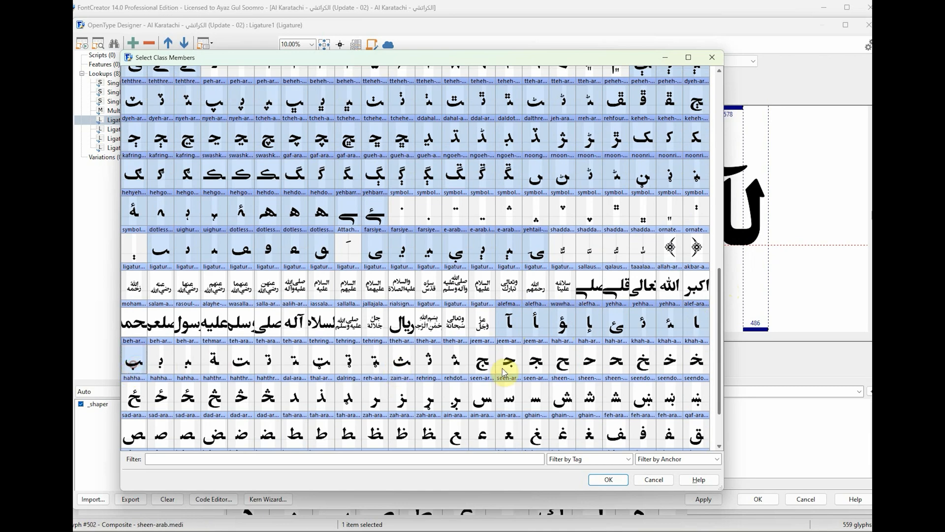
shift+click(692, 371)
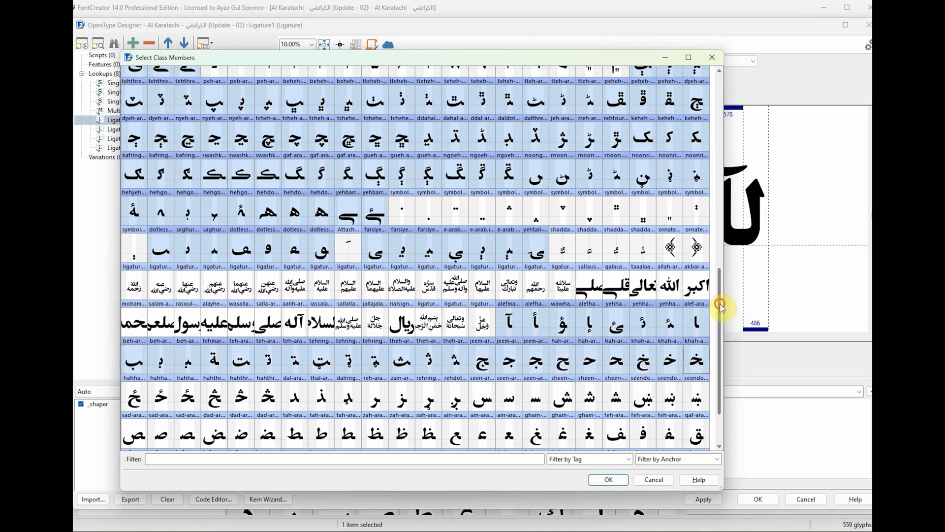
Add the three rows of positional forms from hahhamzaabove through the last yeh form to the fourth class's selection
drag(722, 308, 719, 348)
ctrl+click(132, 326)
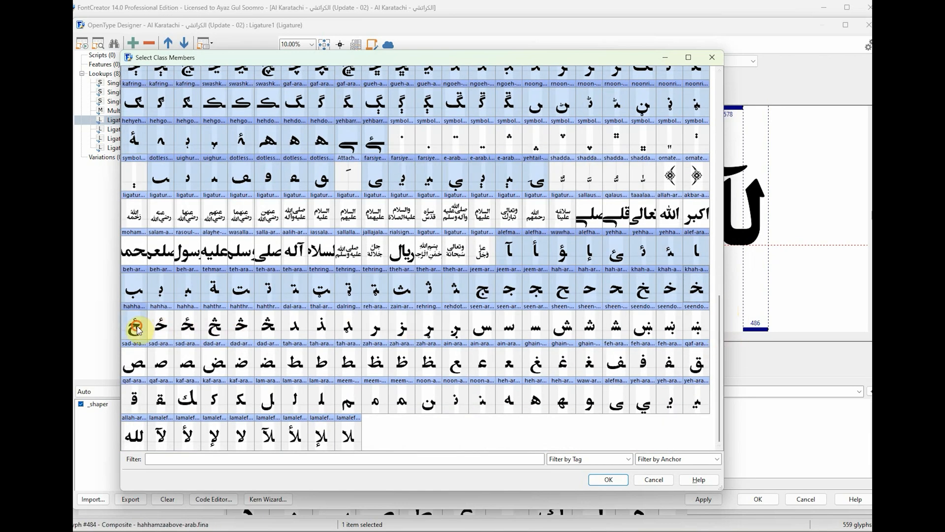
shift+click(696, 327)
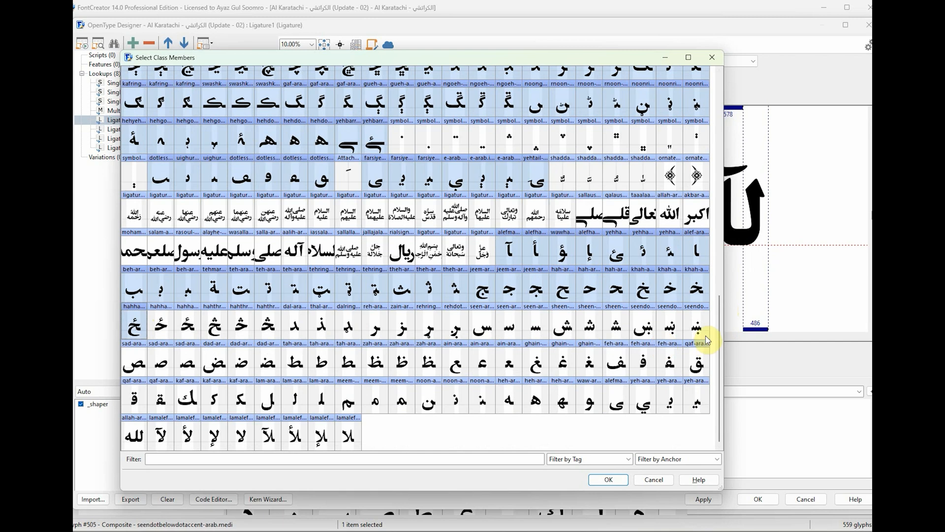
ctrl+click(134, 364)
shift+click(697, 365)
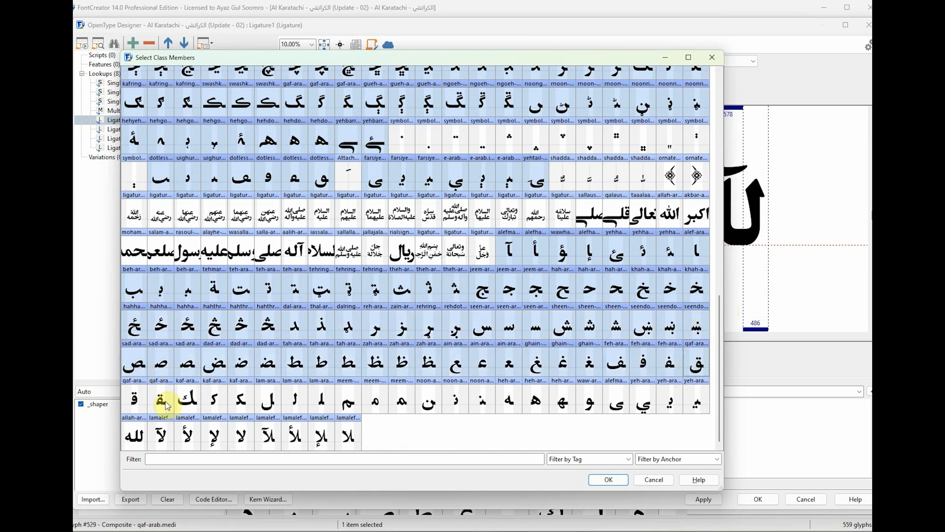
ctrl+click(134, 401)
shift+click(699, 409)
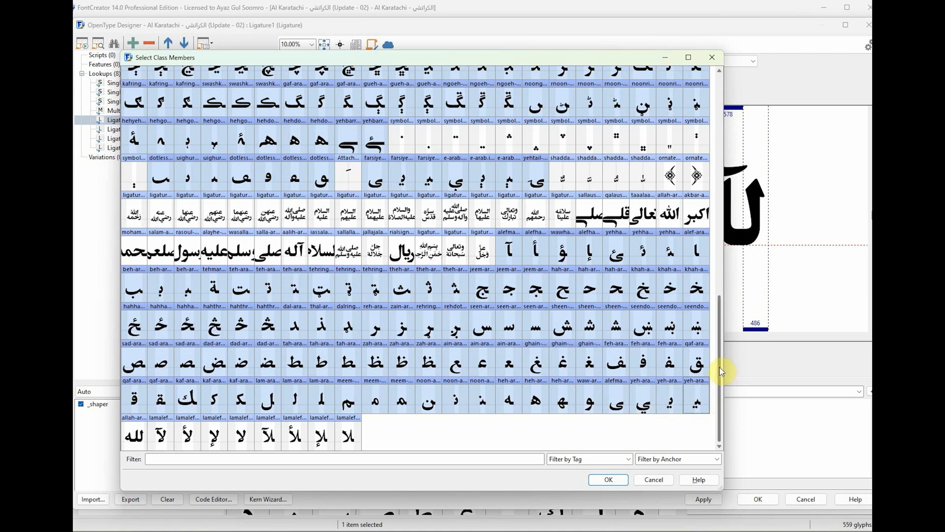
Confirm the fourth class's letter selection and name the class MarkstoBase2
drag(720, 362, 724, 219)
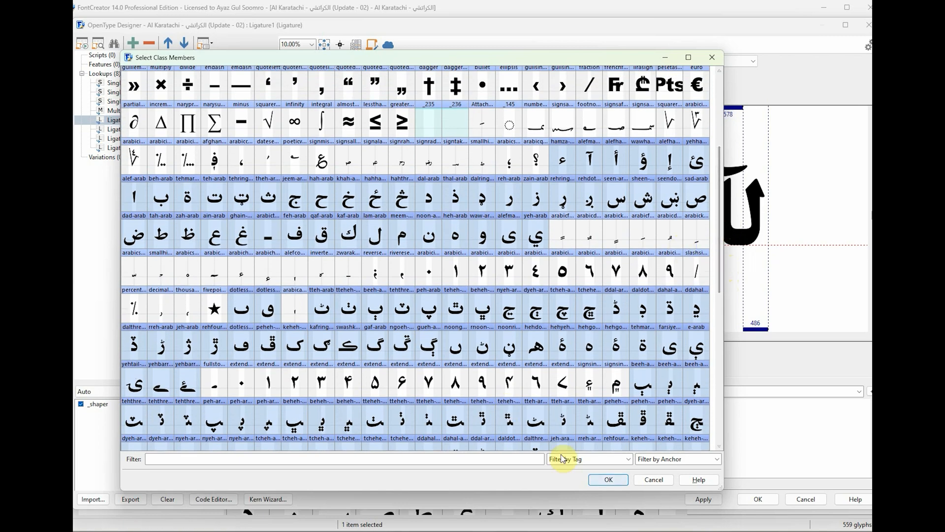
click(611, 480)
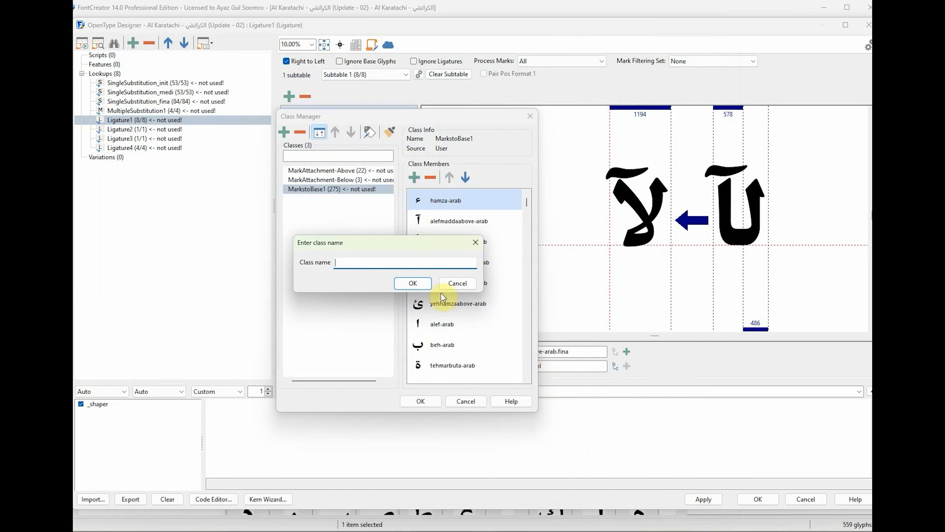
text(MarkstoBase2)
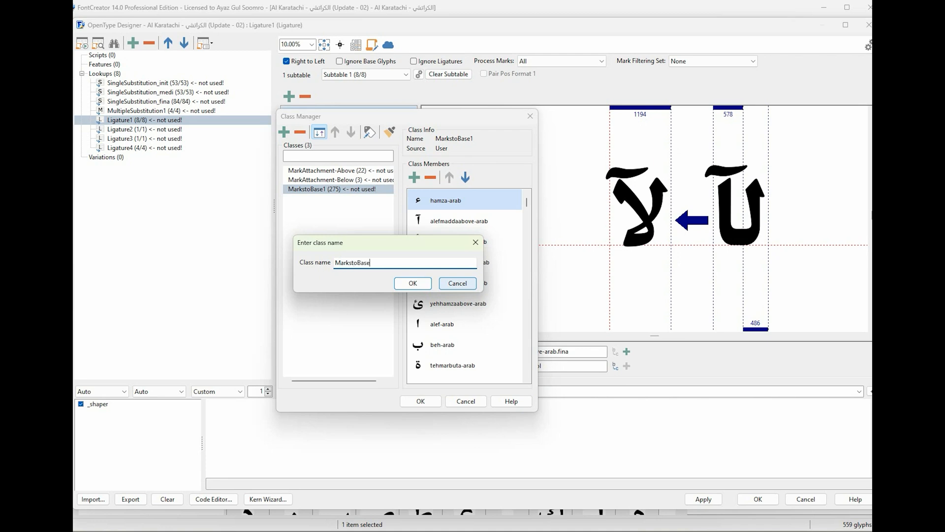
click(412, 283)
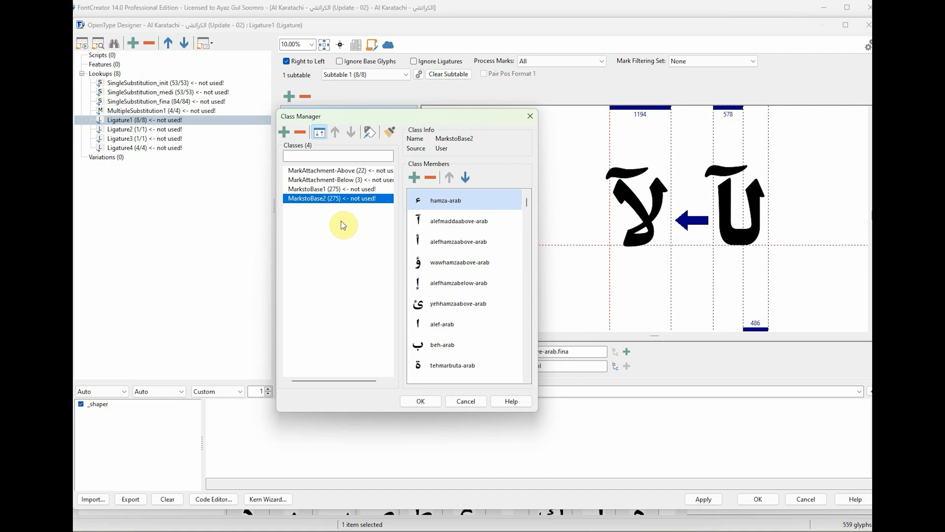
Create a class named MarkstoLigature1 containing allah-arab.liga and the eight isolated and final lam-alef ligatures
click(284, 133)
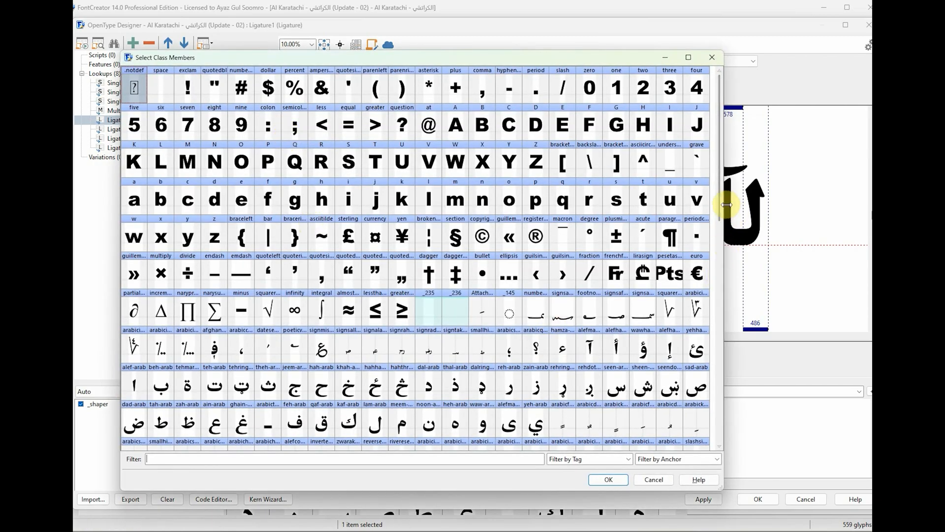
drag(727, 205, 729, 434)
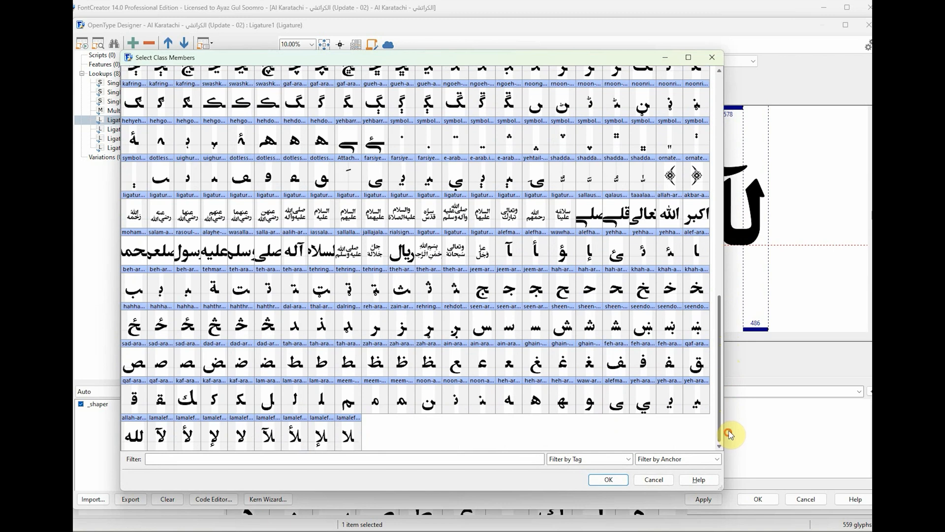
click(160, 434)
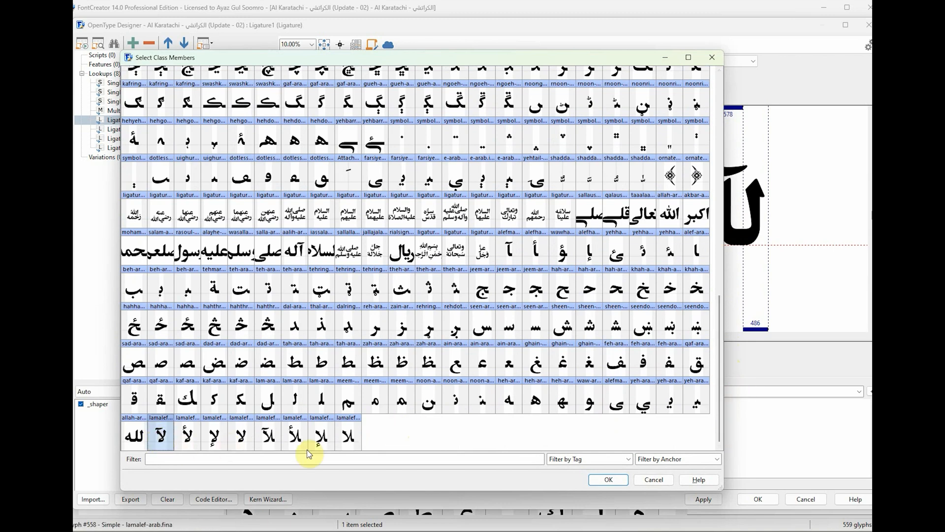
shift+click(348, 434)
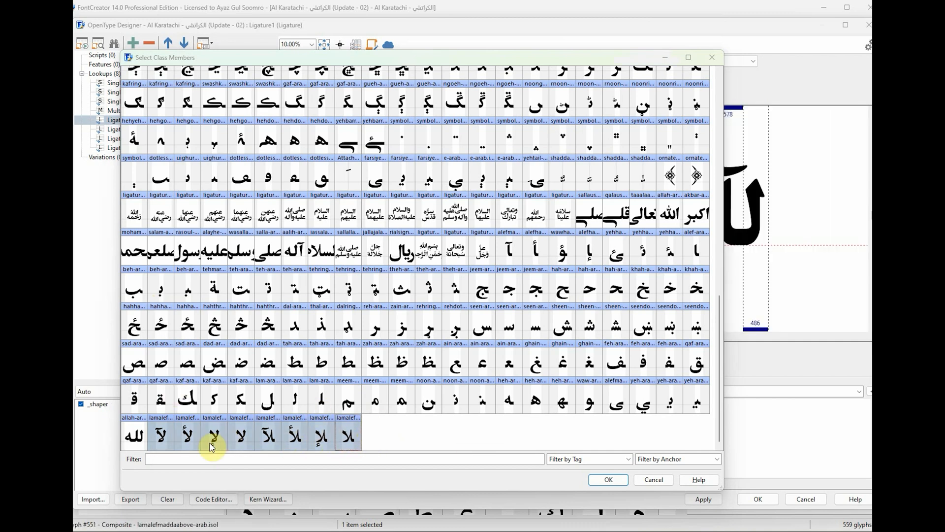
ctrl+click(134, 440)
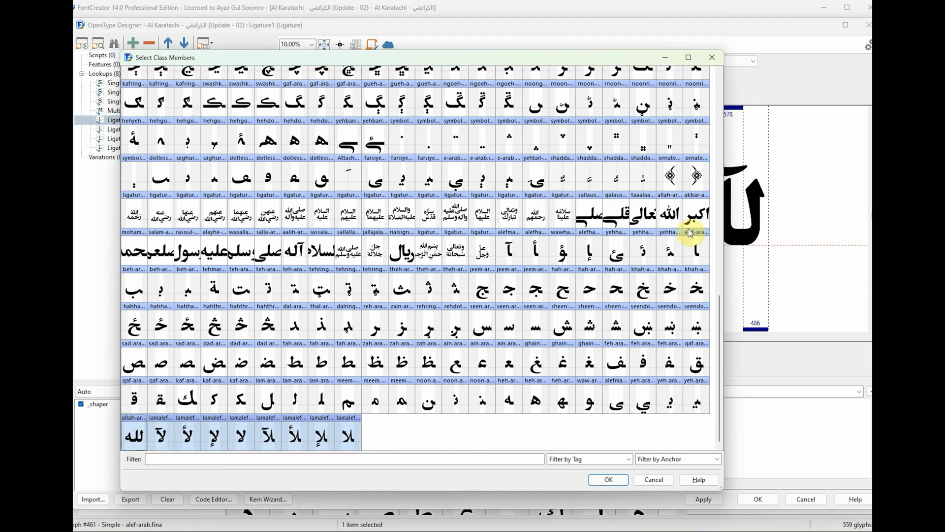
click(613, 481)
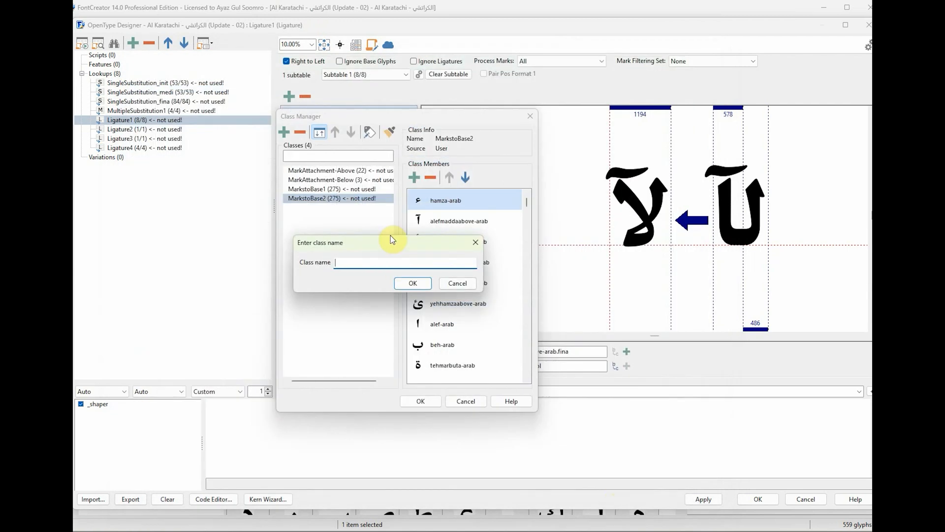
text(MarkstoLigature1)
click(404, 285)
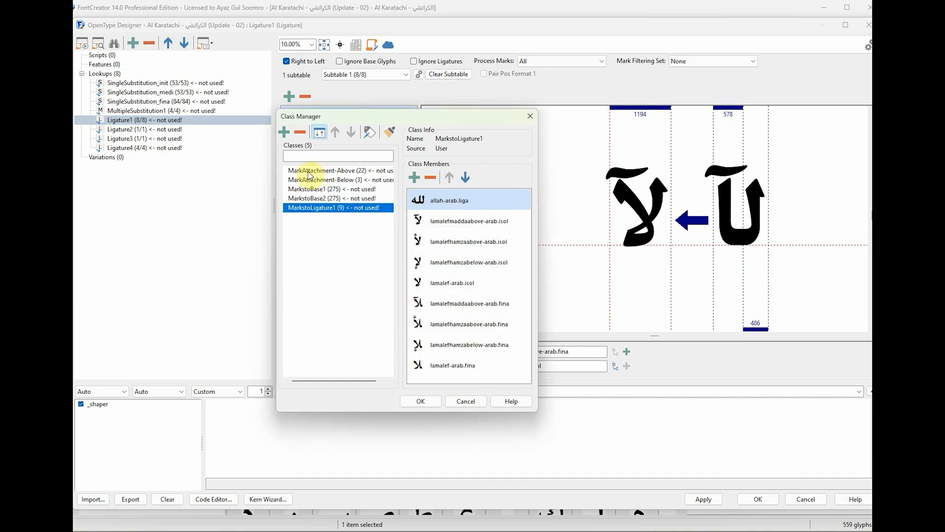
Create another class with the same Allah and lam-alef ligatures and name it MarkstoLiagature2
click(284, 132)
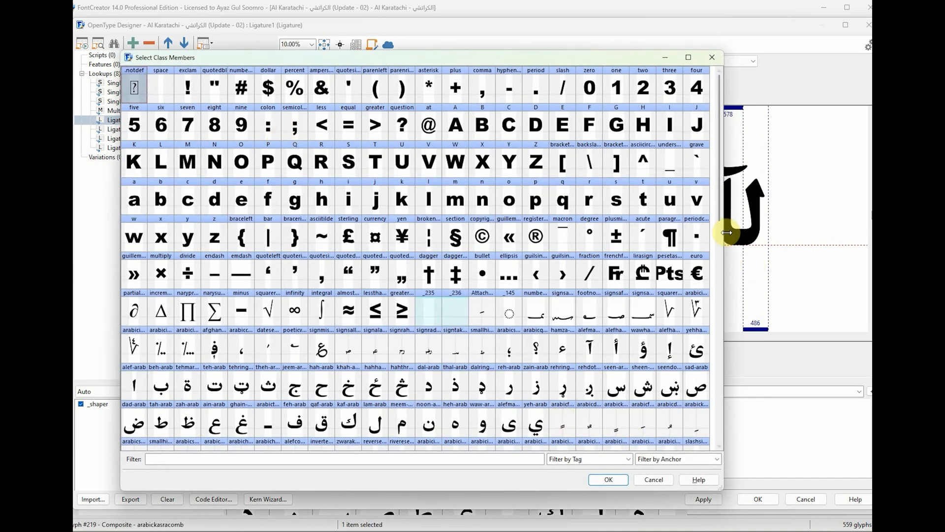
drag(722, 194, 707, 447)
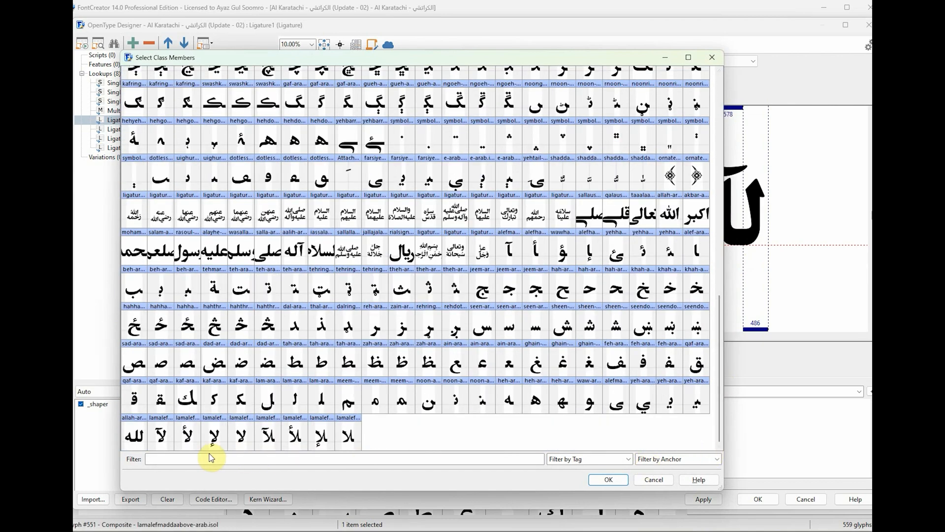
click(133, 435)
shift+click(348, 435)
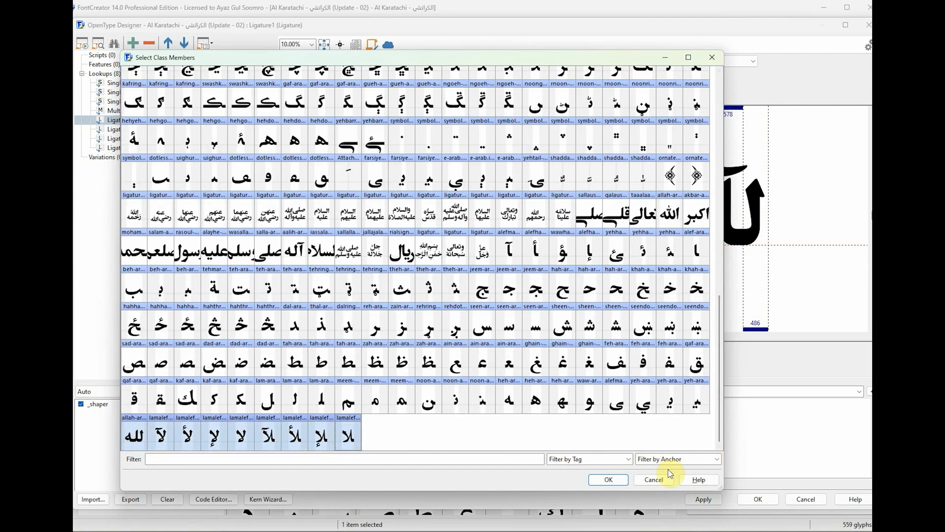
click(609, 479)
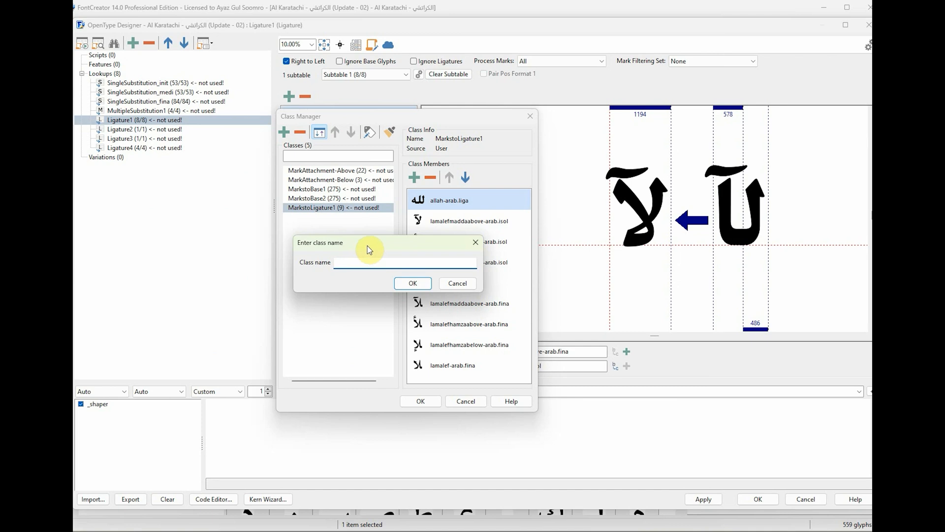
text(MarkstoLiagature2)
click(418, 287)
Save the glyph classes, apply the OpenType layout changes, and reopen the Class Manager to review the class list
click(368, 303)
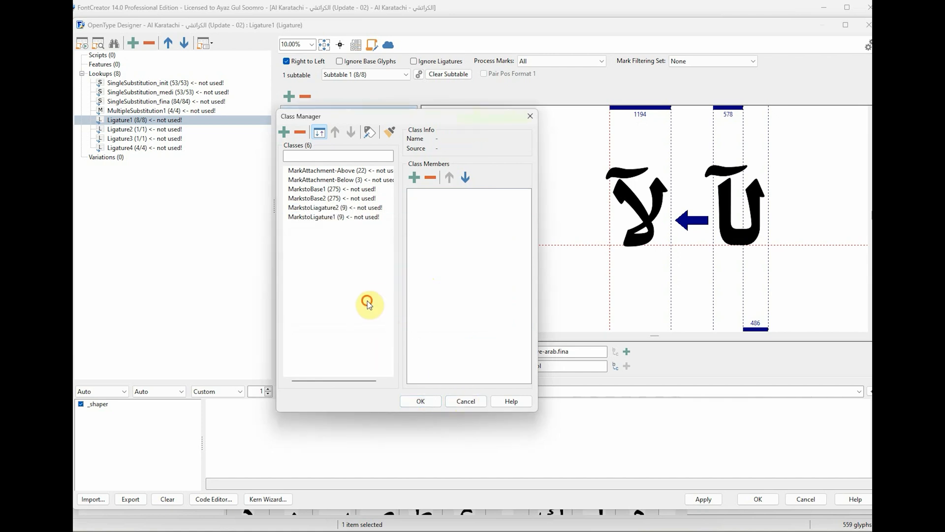
click(422, 403)
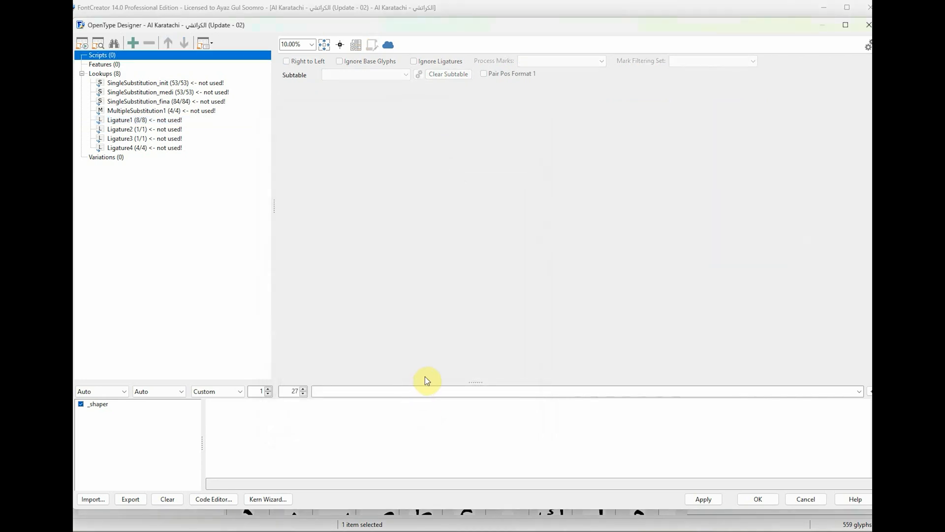
click(706, 498)
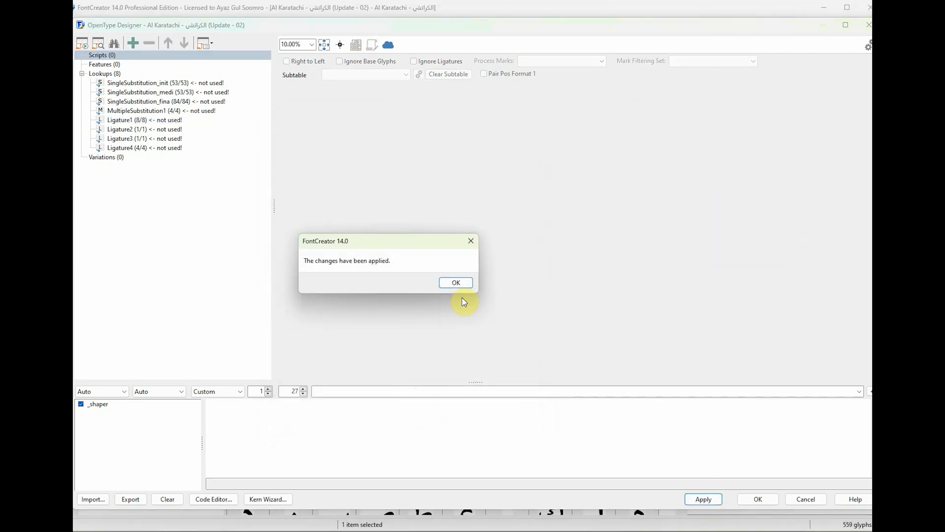
click(457, 282)
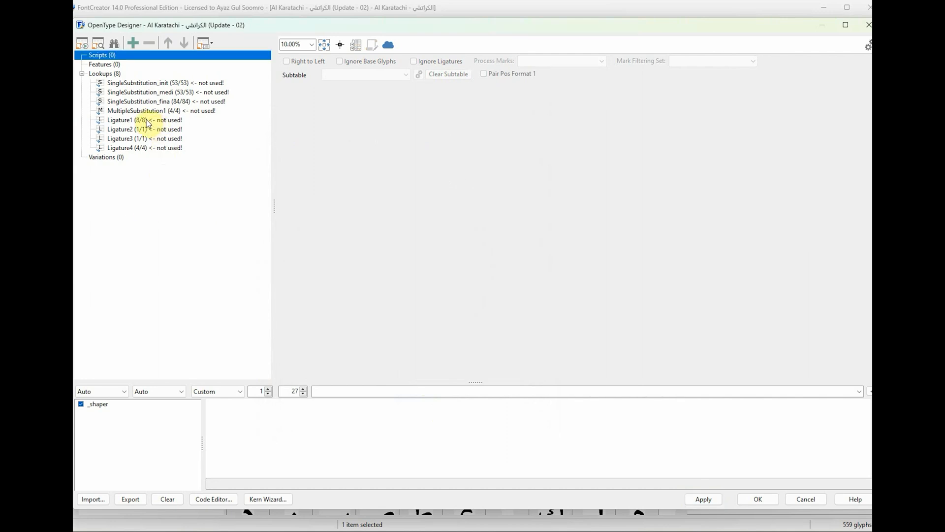
click(356, 45)
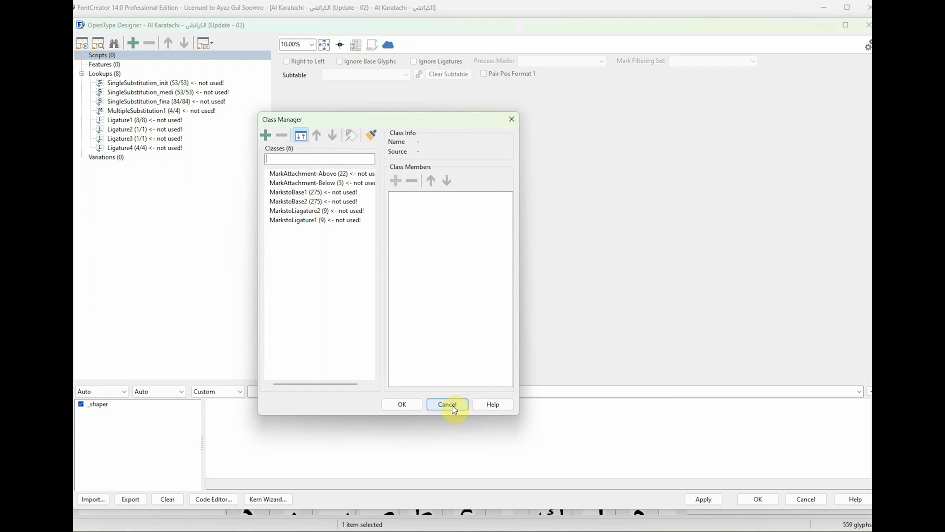
Review the members of the mark attachment, base and ligature classes, and close the Class Manager
click(343, 175)
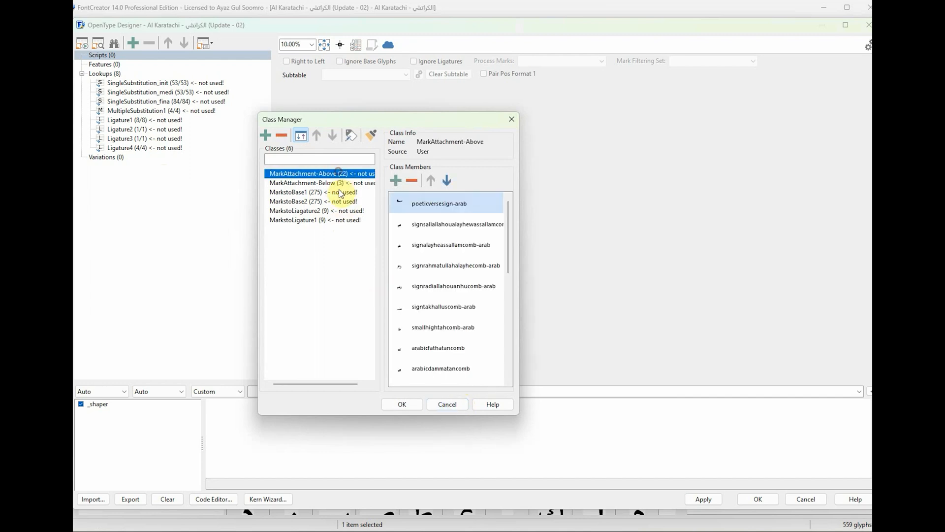
click(343, 185)
click(320, 192)
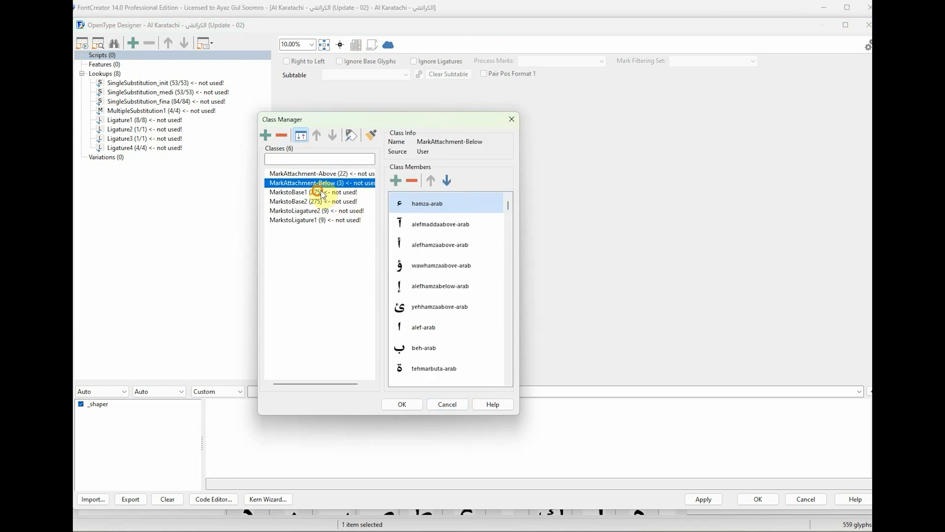
click(343, 211)
click(326, 219)
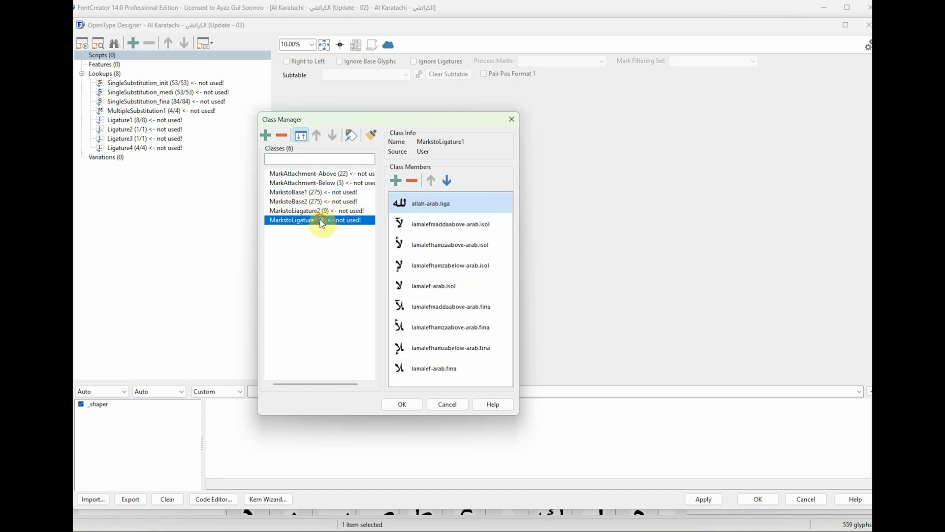
click(413, 402)
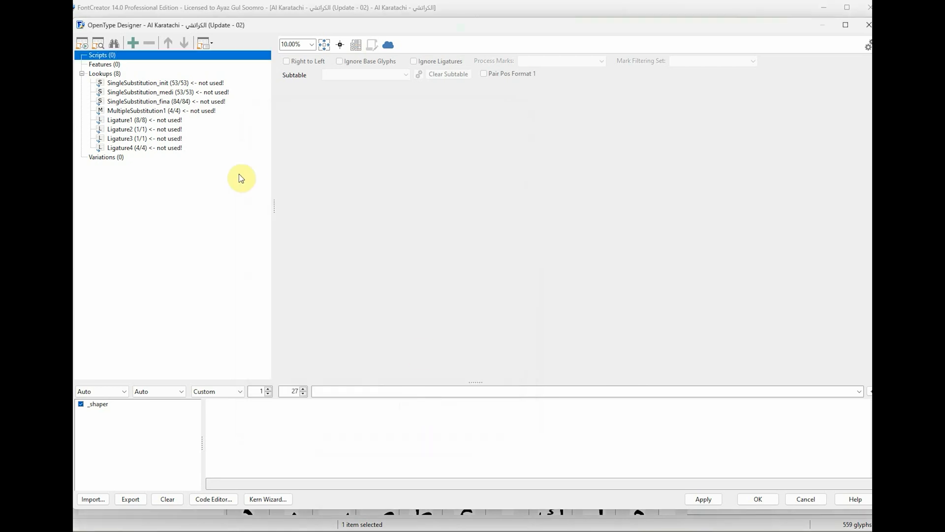
View the Ligature1 lookup and check the glyph class list once more
click(140, 122)
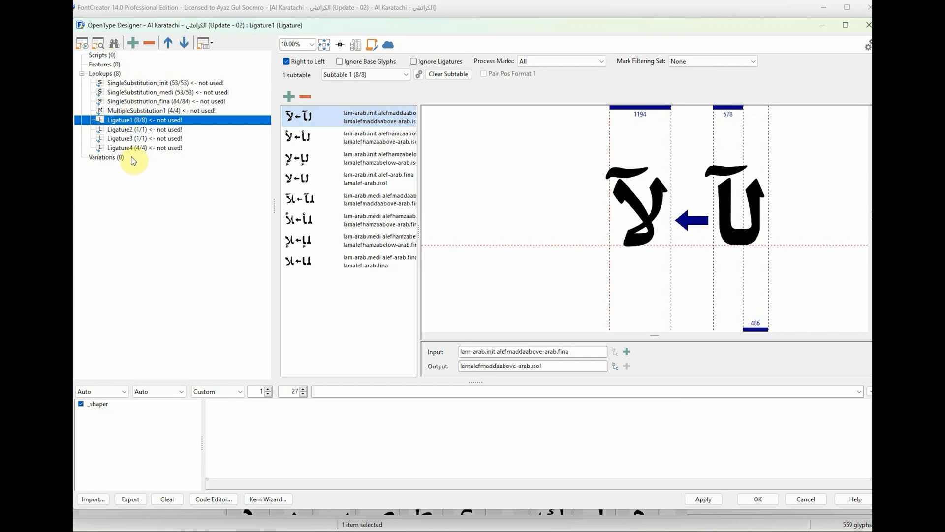
click(352, 51)
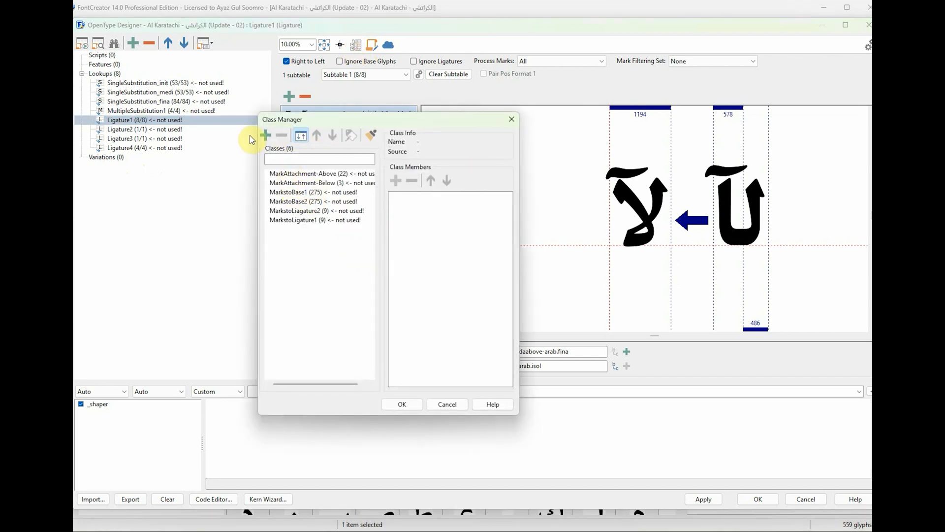
click(451, 403)
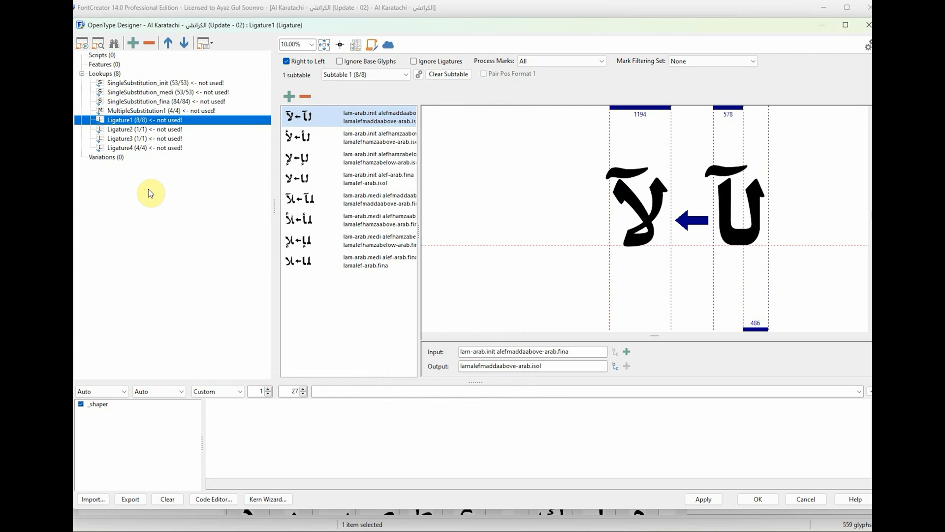
Add a new mark to base attachment lookup to the lookups
click(117, 73)
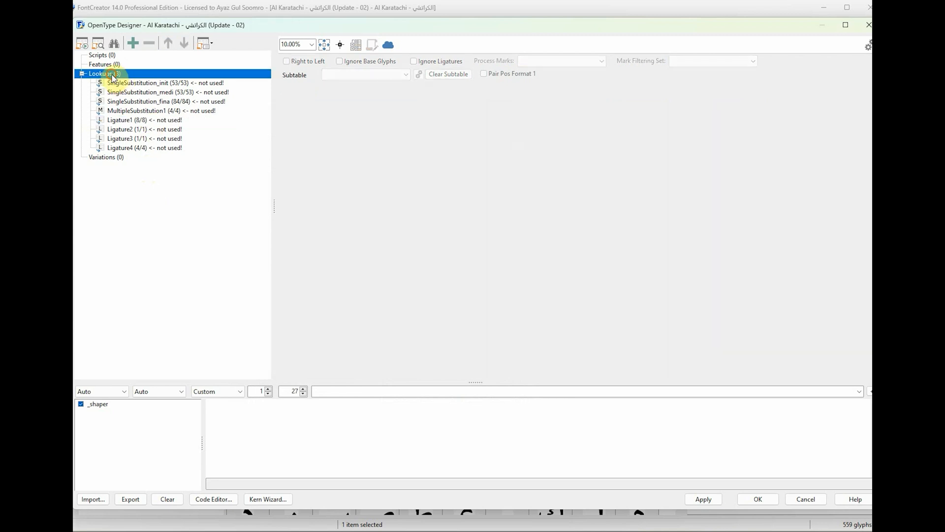
click(132, 44)
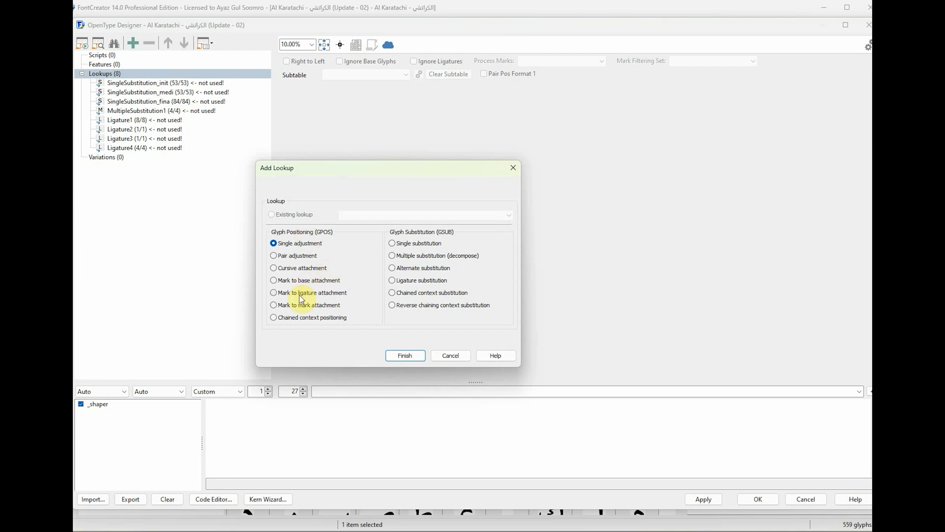
click(291, 281)
click(406, 356)
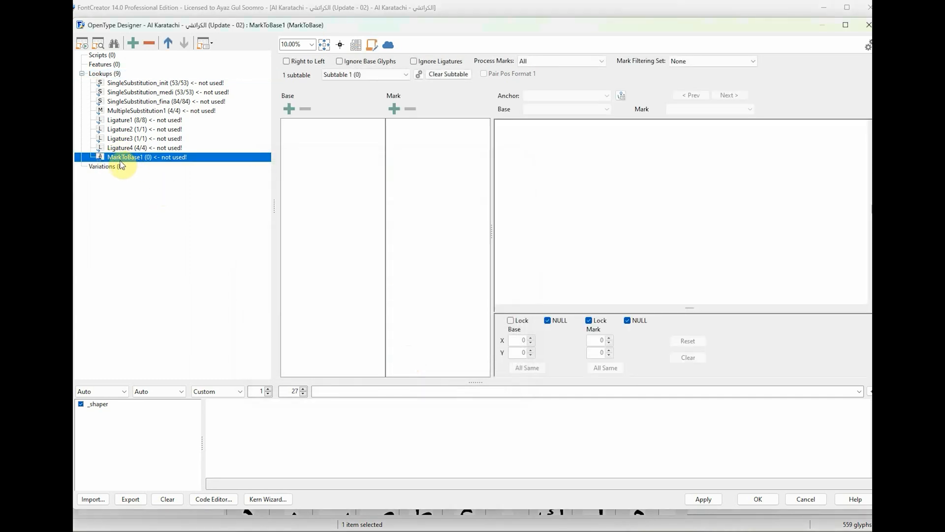
click(314, 179)
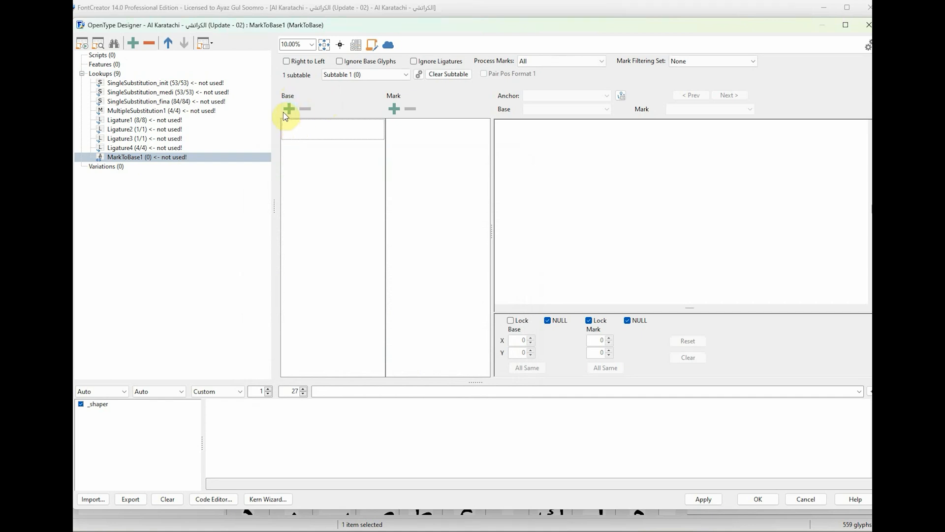
Rename the new mark to base lookup as MarkToBase-above
click(131, 160)
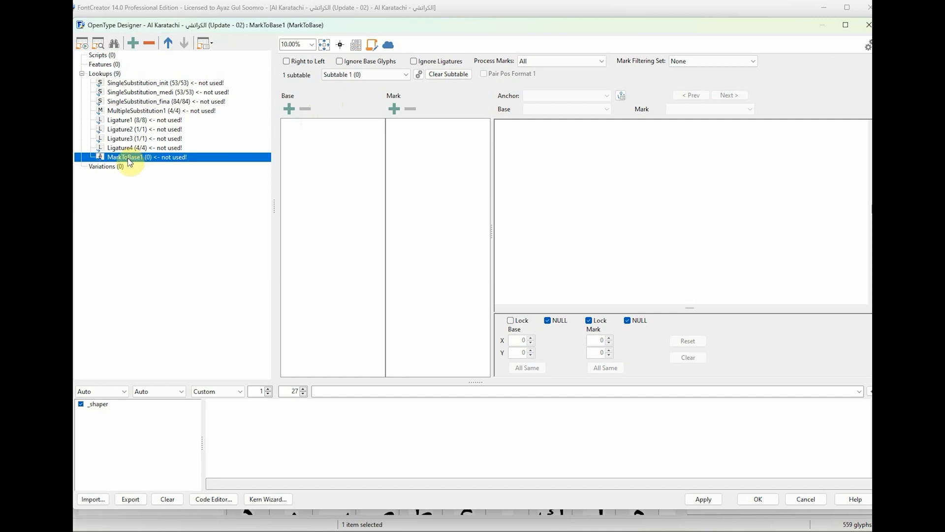
right_click(128, 157)
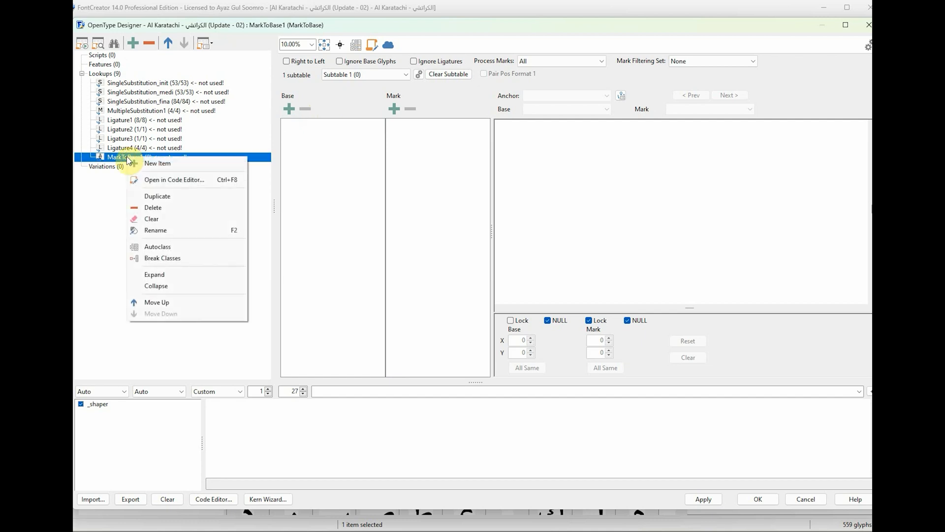
click(170, 233)
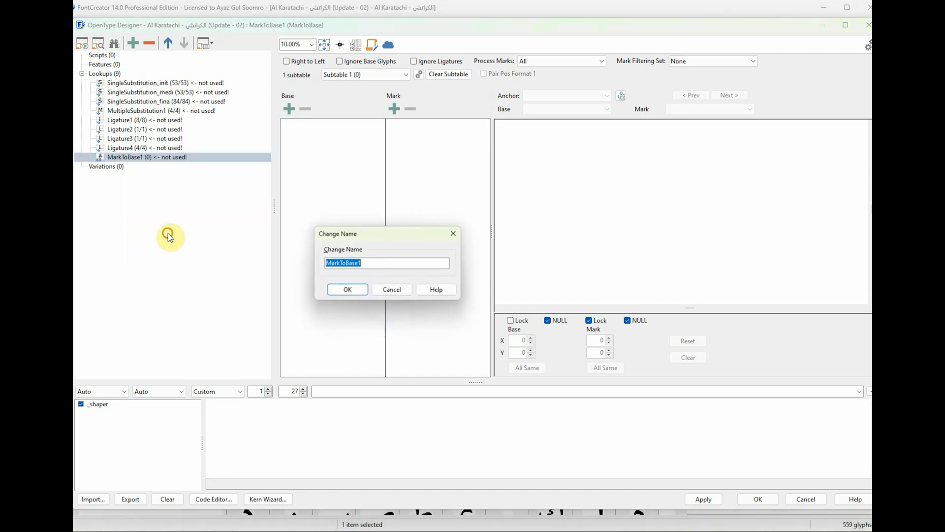
click(368, 263)
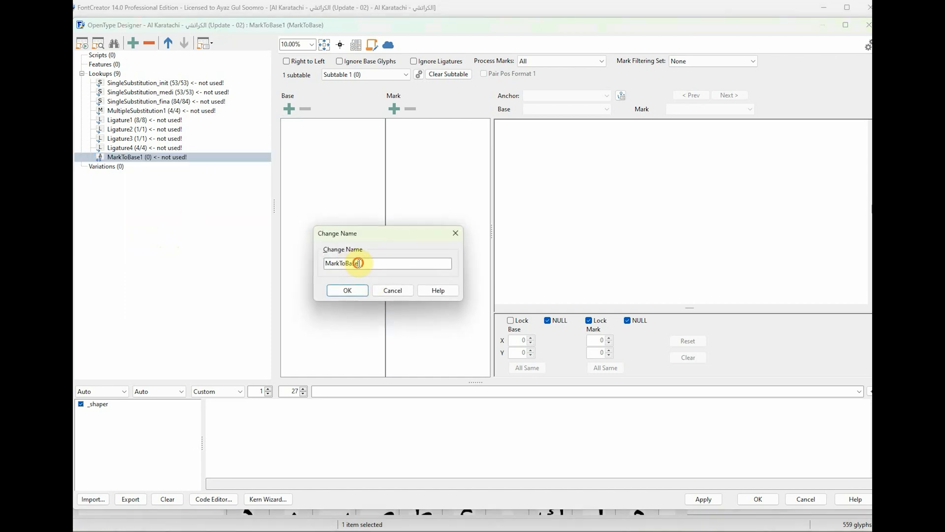
key(BackSpace)
text(-above)
click(355, 291)
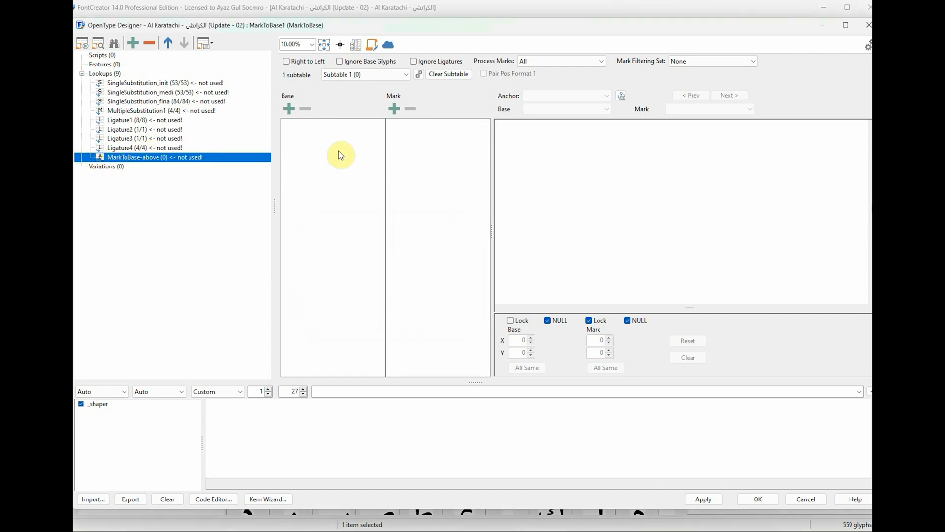
Add the MarkstoBase1 class as the base of the MarkToBase-above lookup
click(289, 108)
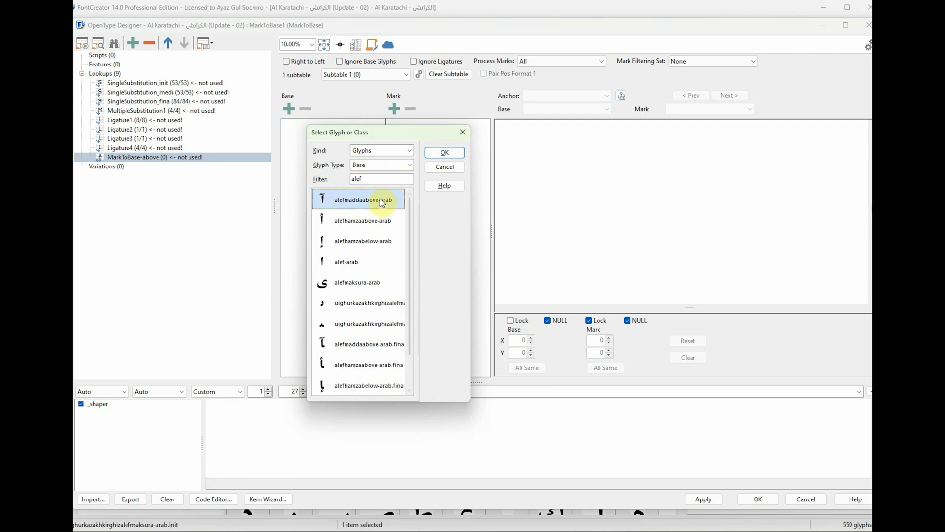
scroll(404, 221, down, 2)
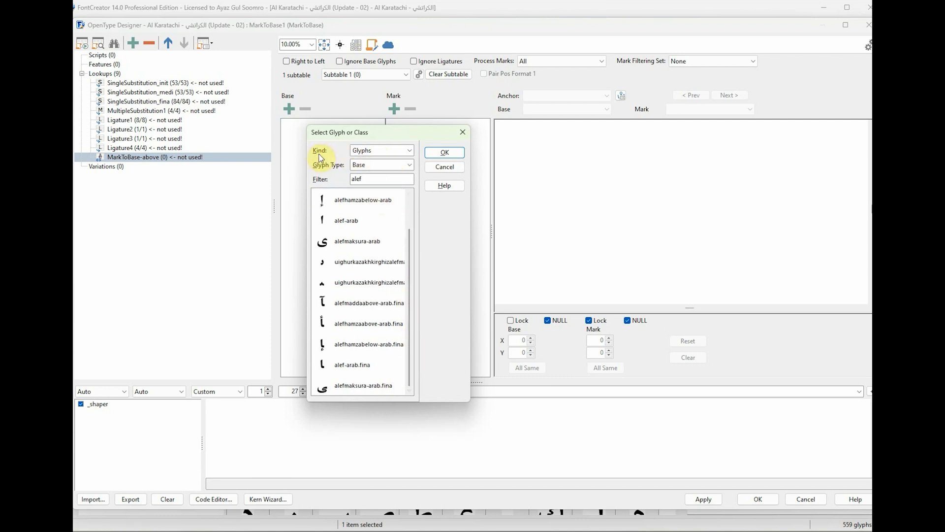
double_click(371, 179)
key(BackSpace)
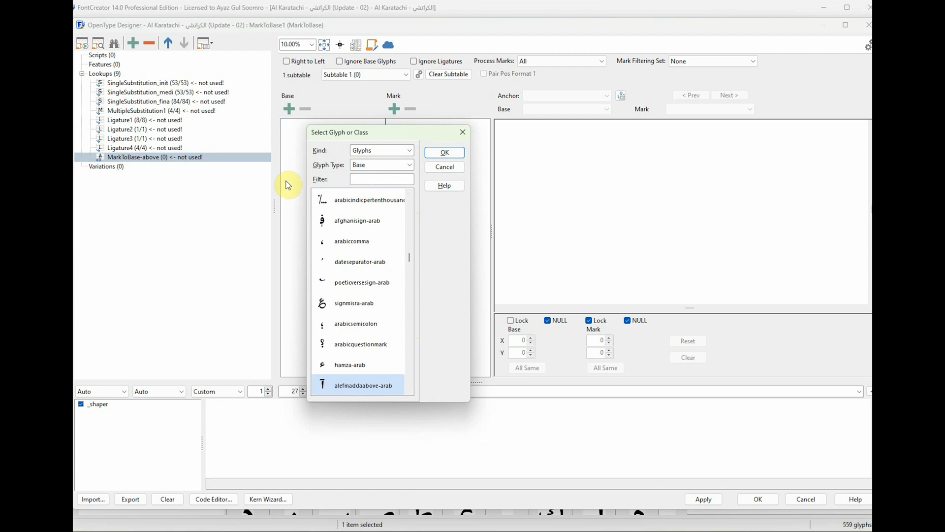
click(409, 151)
click(395, 168)
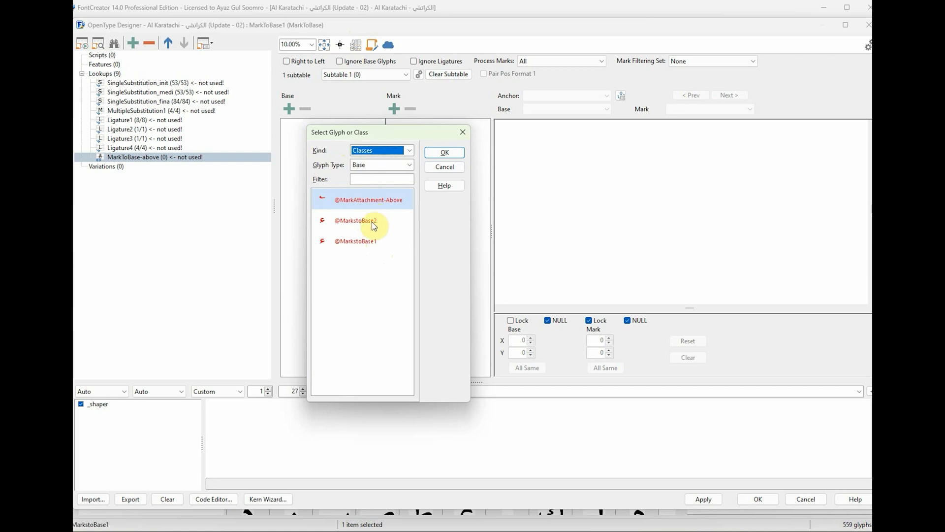
click(346, 241)
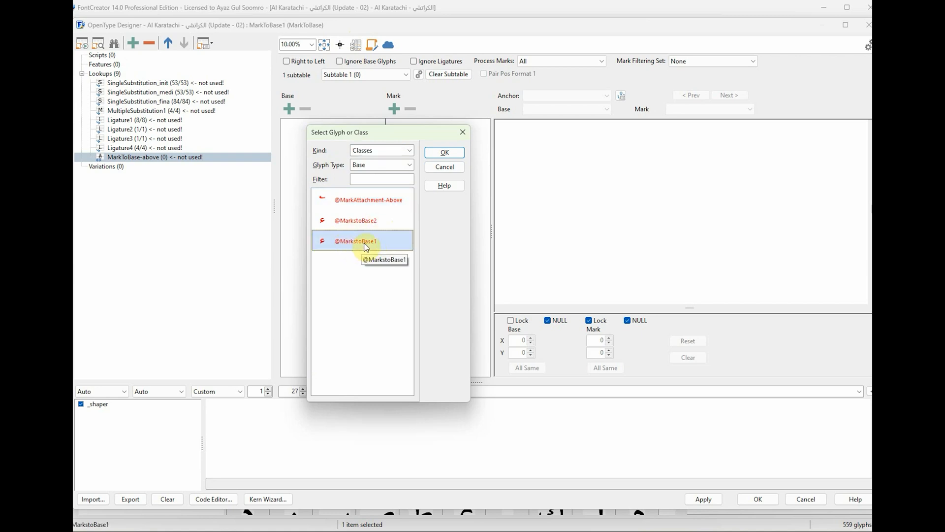
click(445, 152)
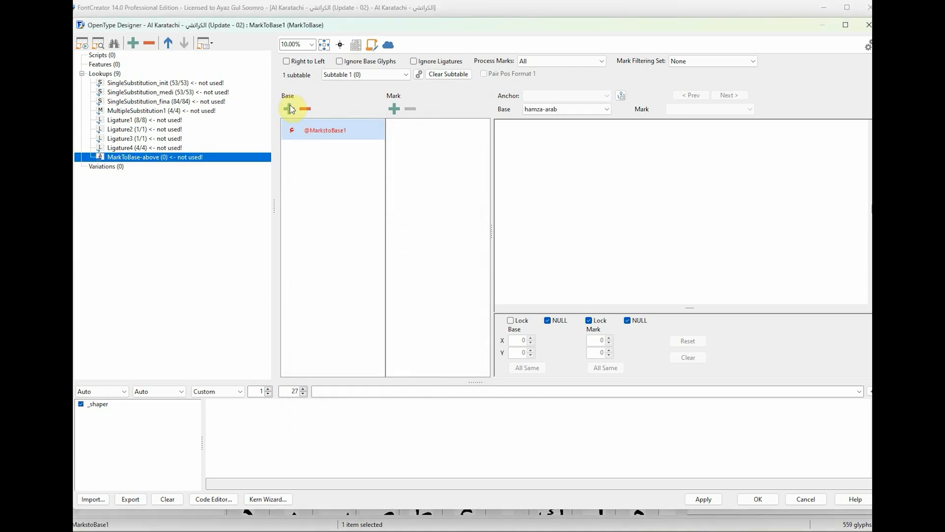
Show classes of all glyph types and add MarkAttachment-Above as the mark class of the MarkToBase-above lookup
click(395, 109)
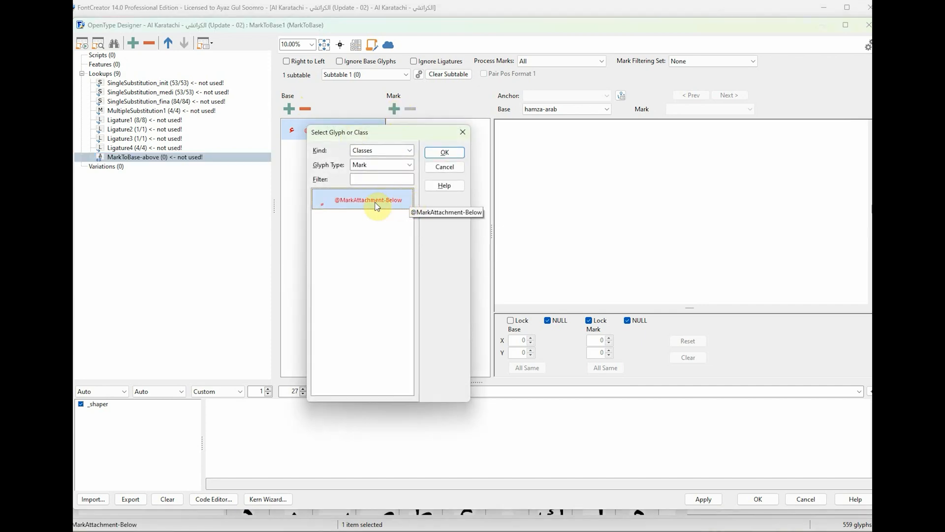
click(387, 164)
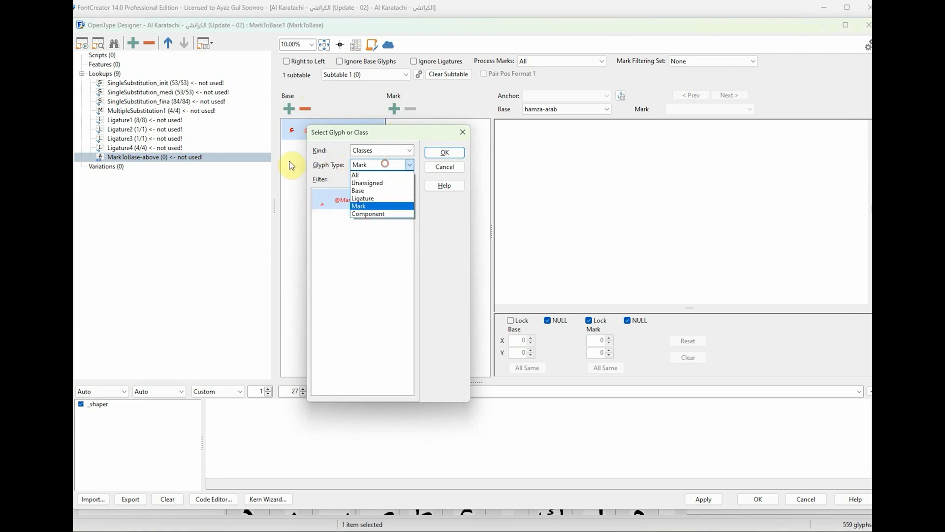
click(371, 175)
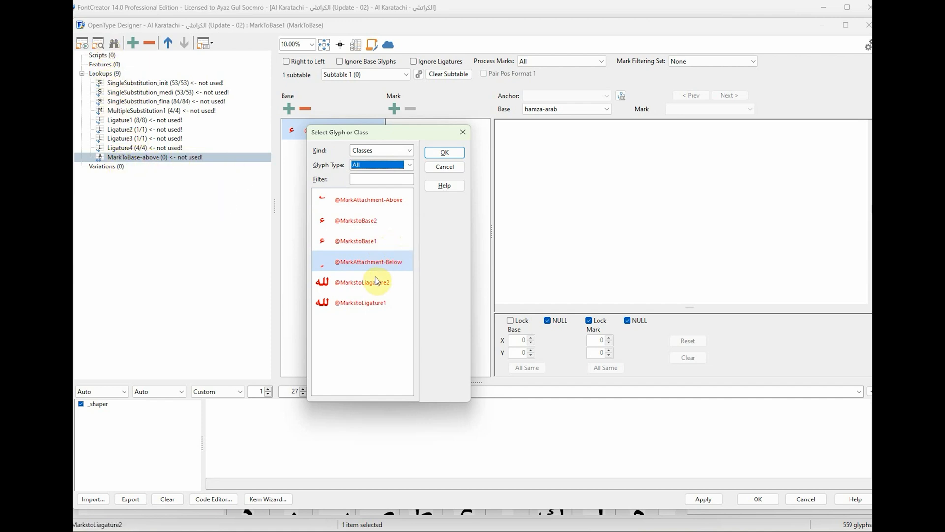
click(367, 200)
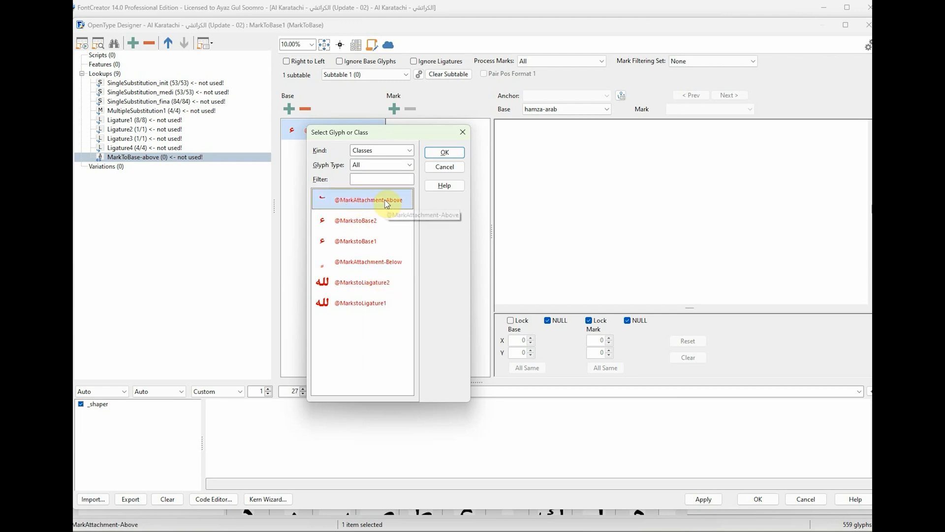
click(439, 153)
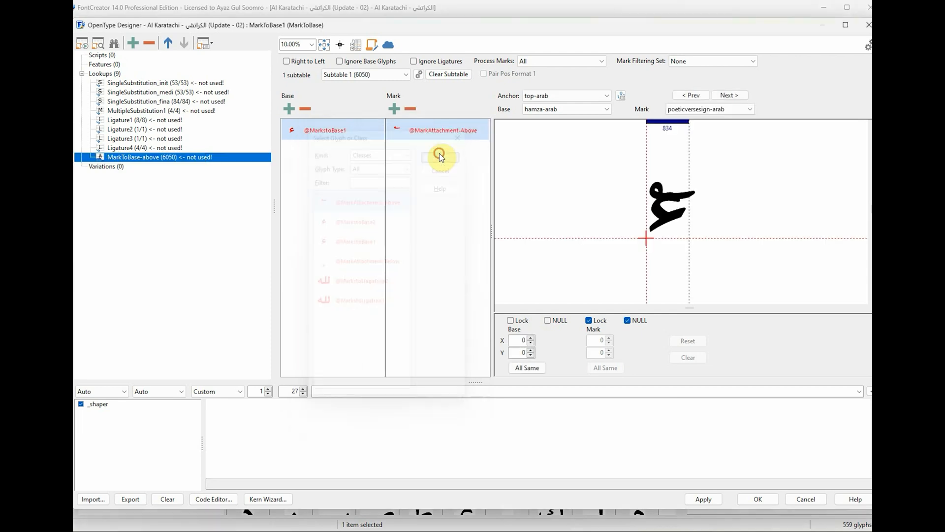
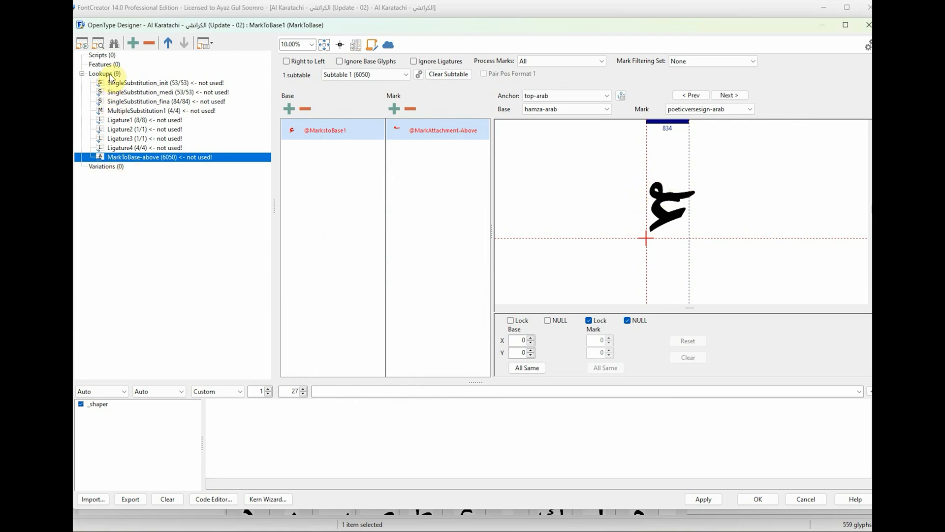
Add a second mark to base attachment lookup
click(110, 74)
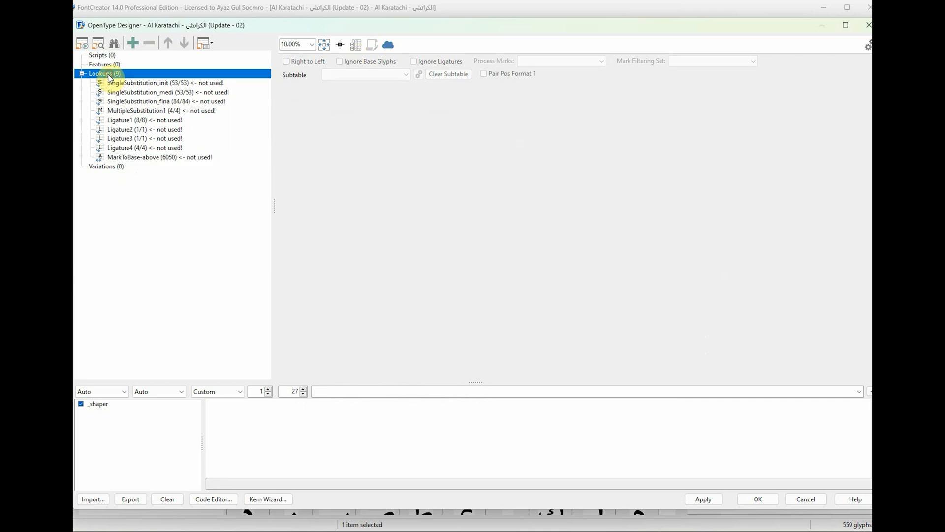
click(135, 44)
click(303, 280)
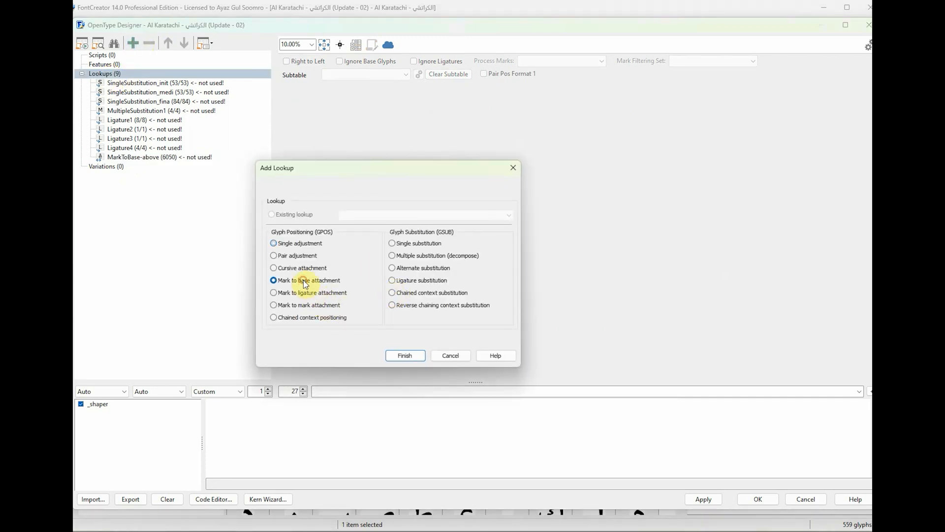
click(414, 355)
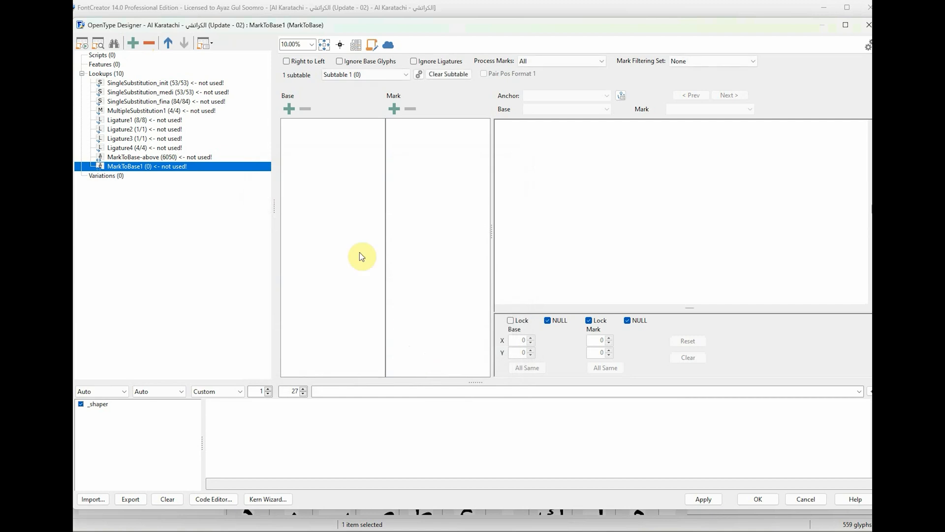
click(361, 256)
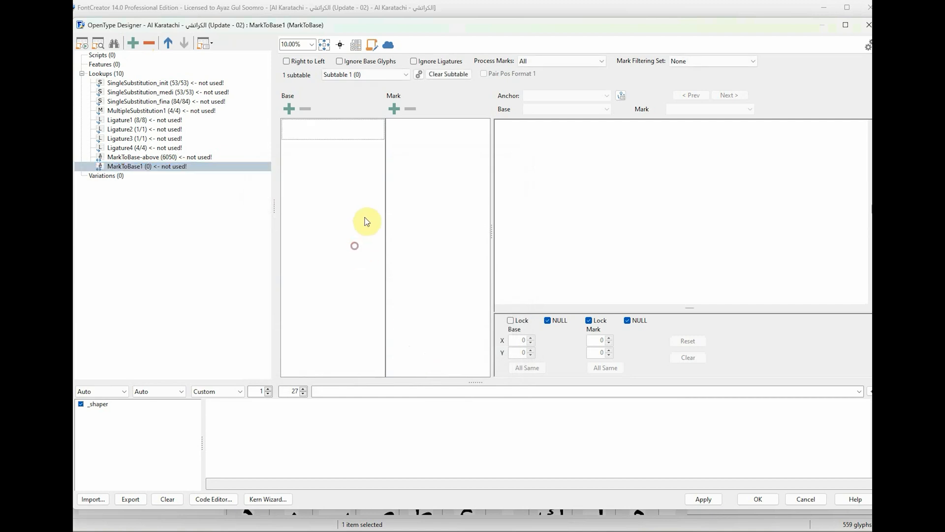
Add the MarkstoBase2 class as the base of the second mark to base lookup
click(289, 110)
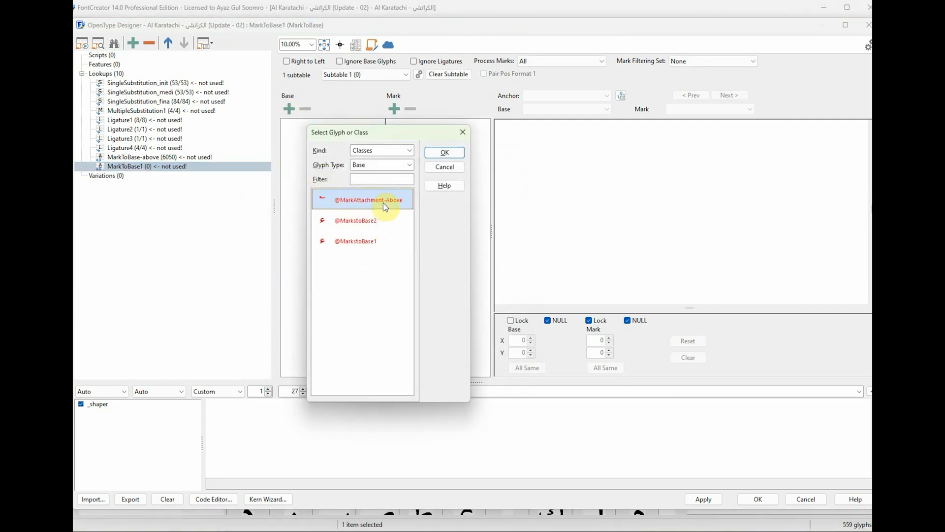
click(359, 222)
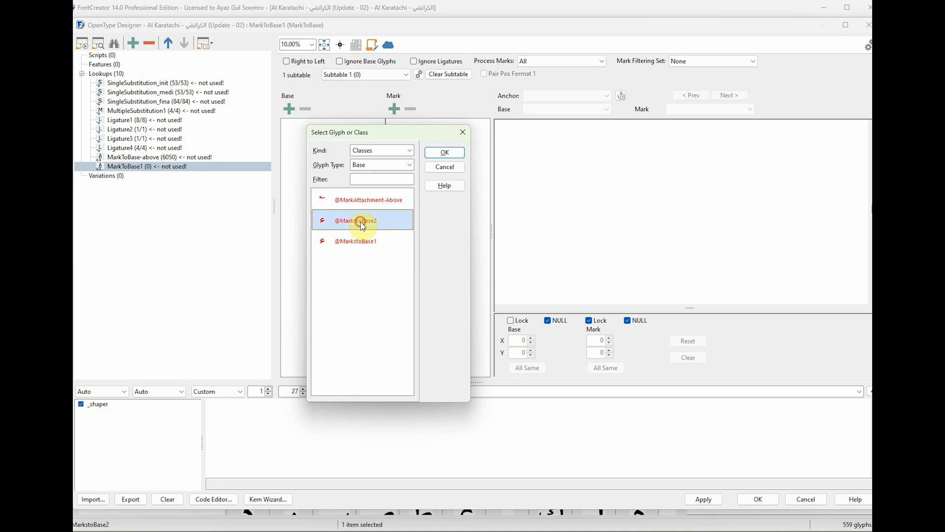
click(444, 153)
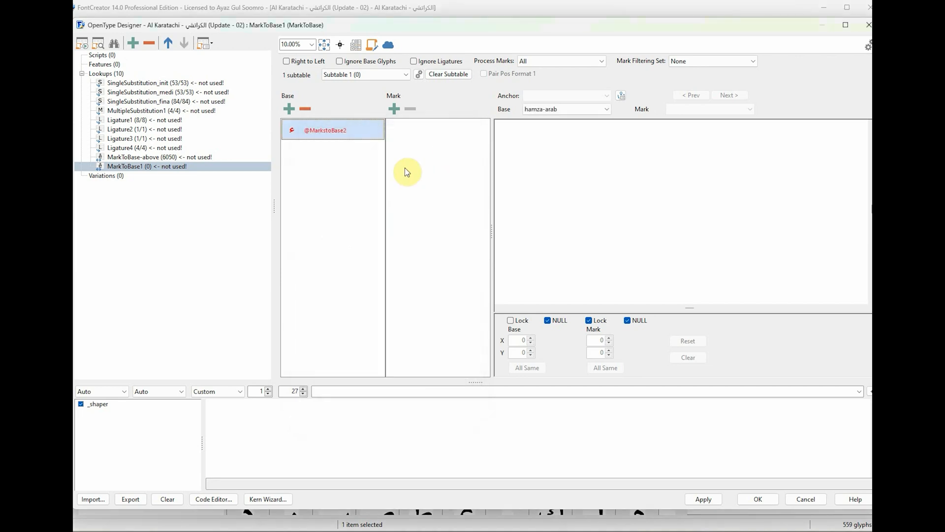
Add MarkAttachment-Below as the mark class of the second mark to base lookup and rename that lookup MarkToBase-bellow
click(395, 109)
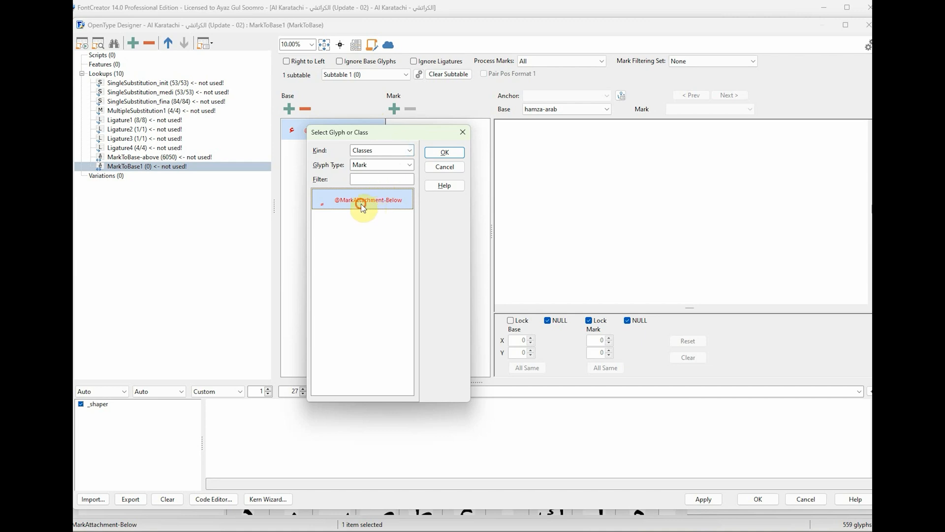
click(445, 153)
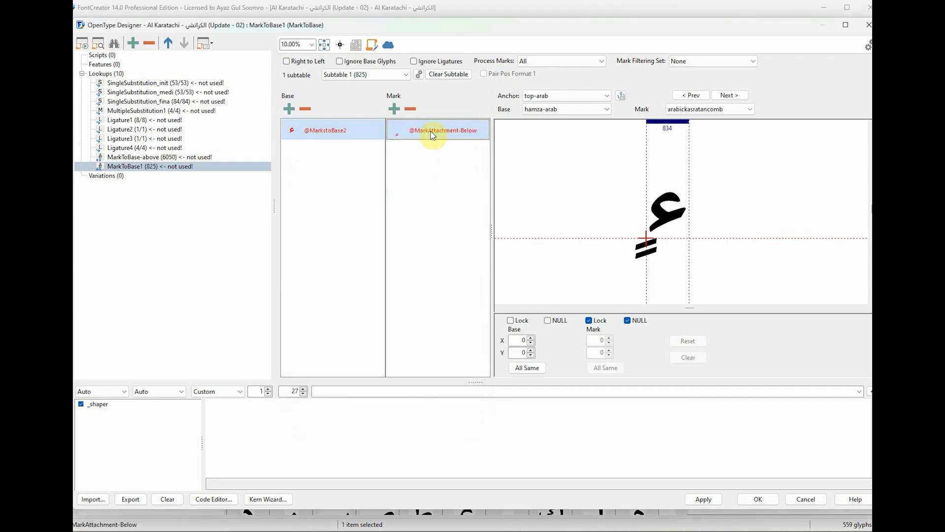
click(127, 167)
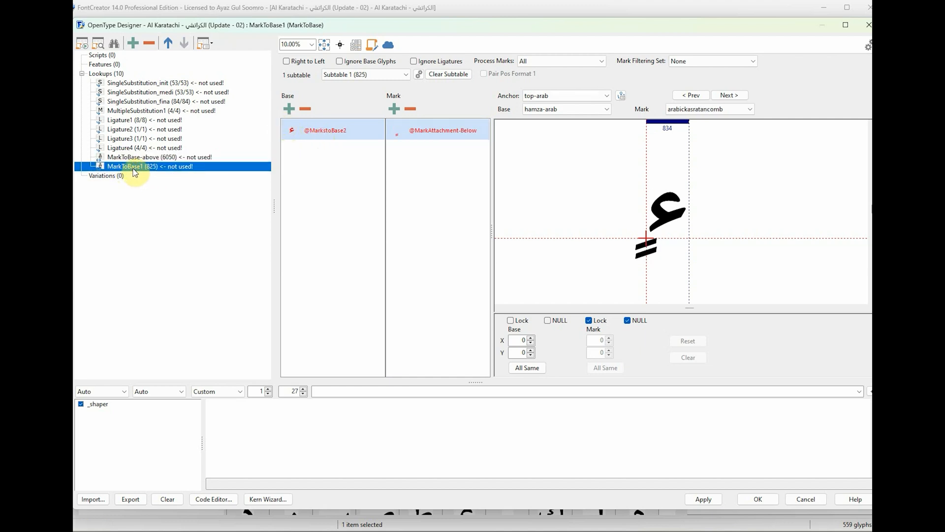
right_click(134, 172)
click(173, 241)
click(375, 261)
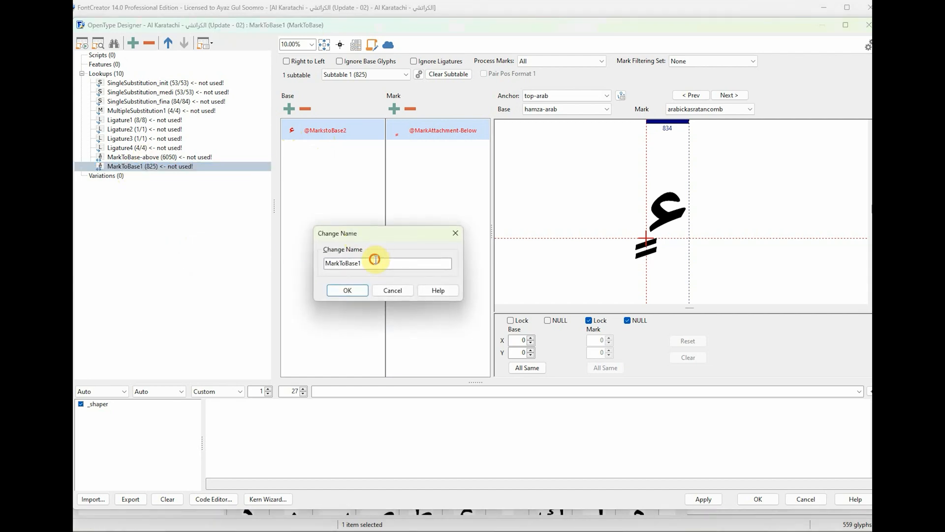
drag(362, 263, 357, 264)
text(-)
text(llow)
click(359, 291)
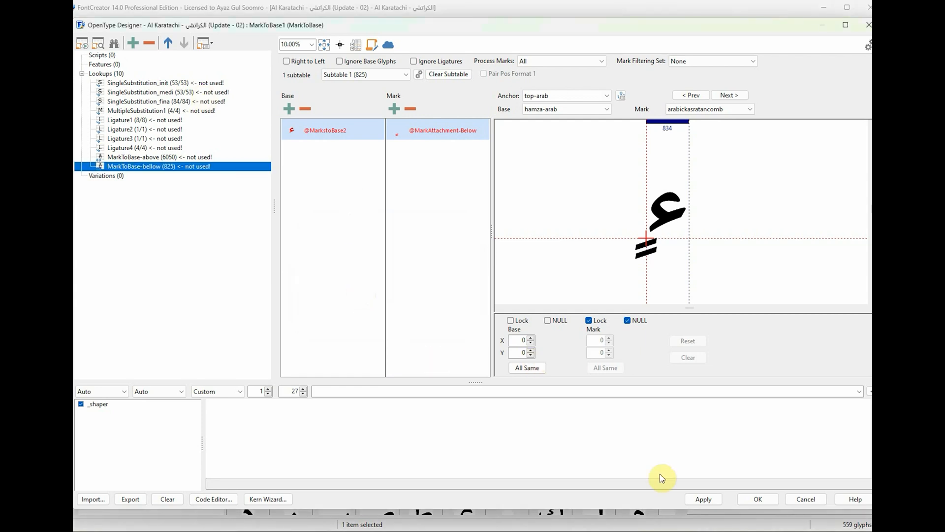
Apply the layout changes and review the classes of the two mark to base lookups
click(704, 499)
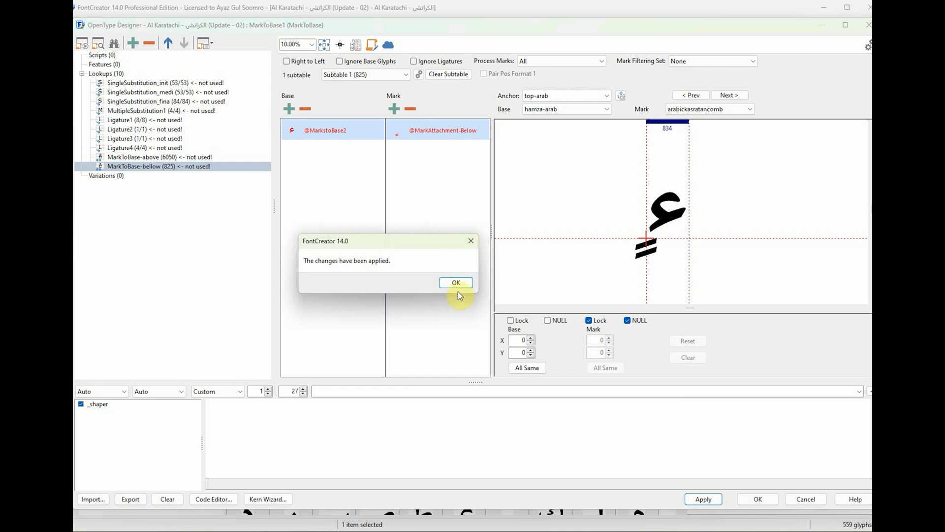
click(454, 284)
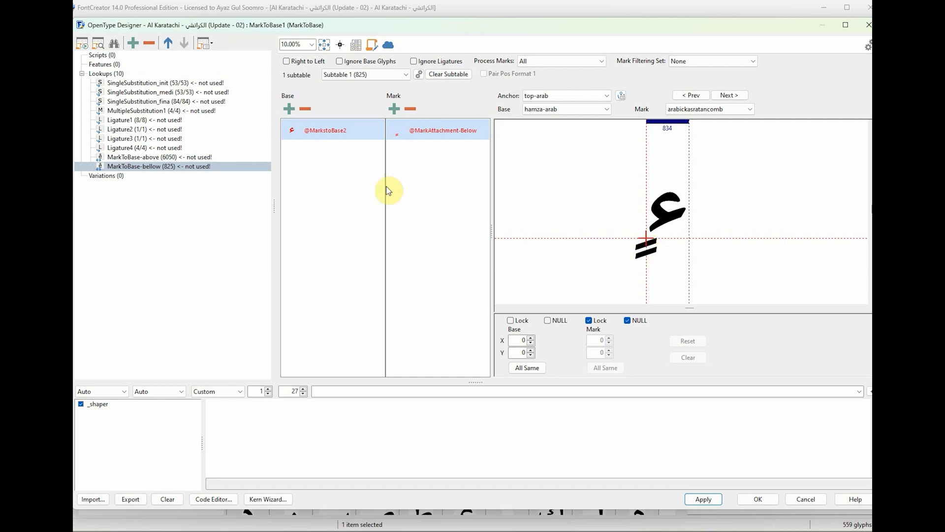
click(152, 158)
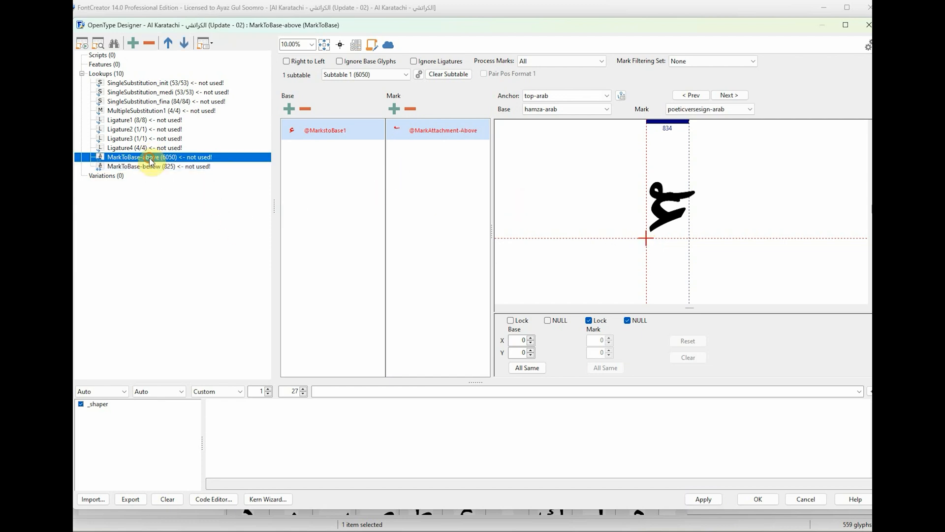
click(151, 168)
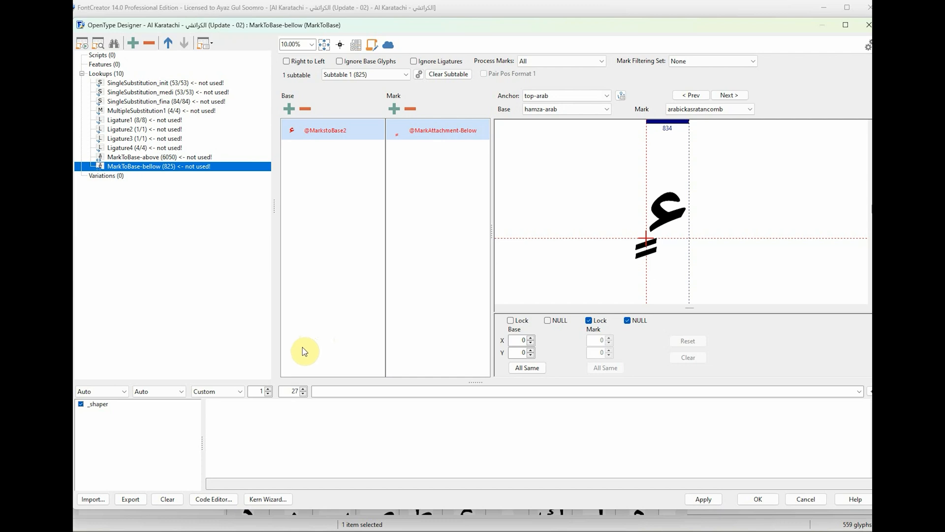
click(703, 498)
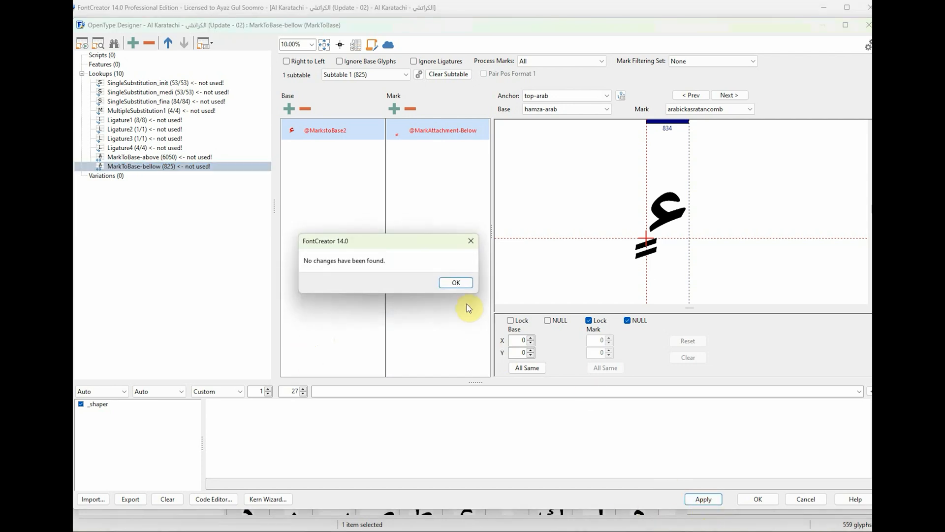
click(457, 283)
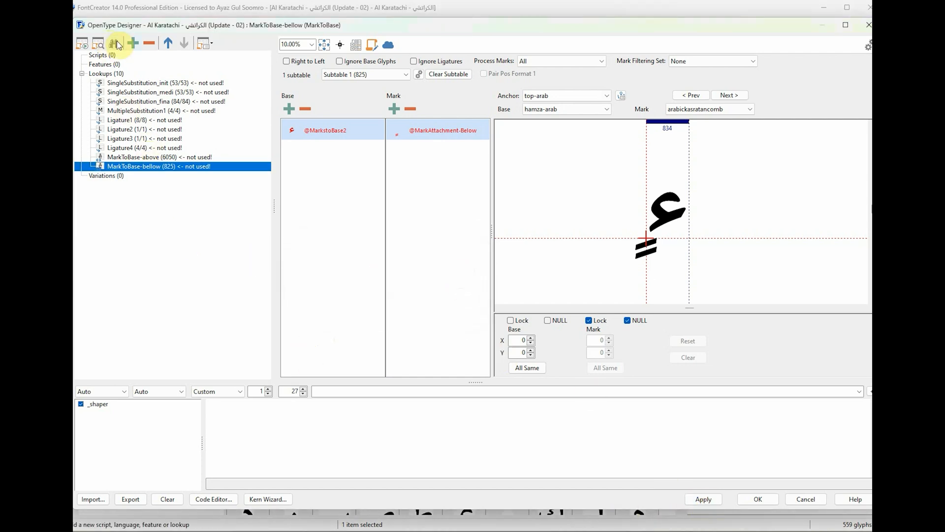
Add a mark to ligature attachment lookup to the lookups
click(118, 71)
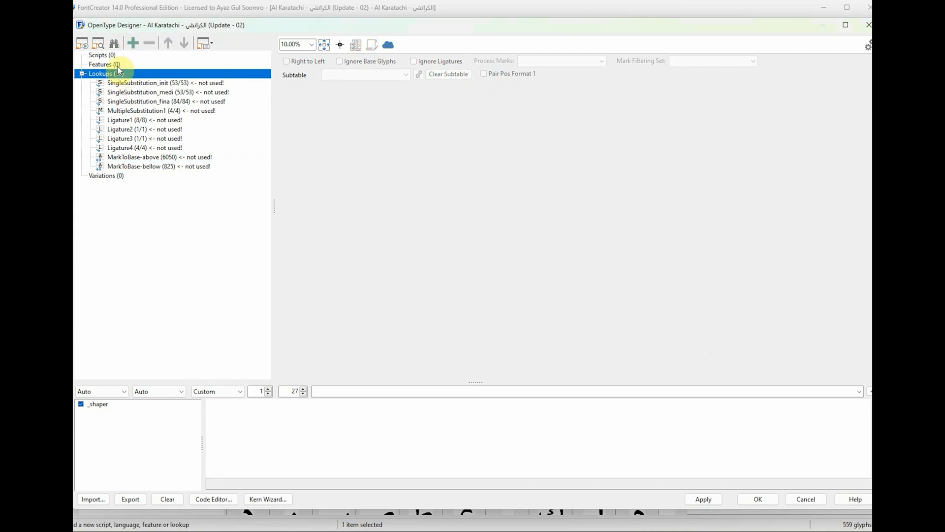
click(133, 43)
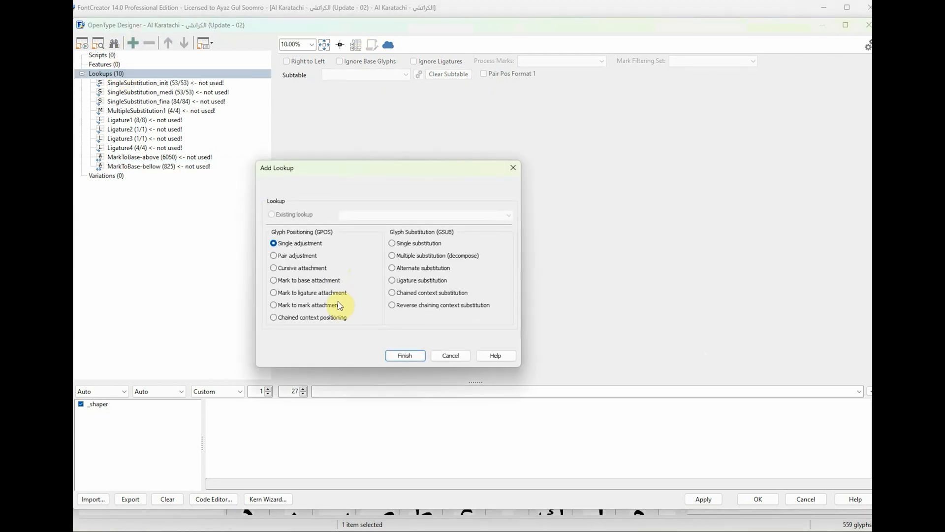
click(316, 294)
click(405, 355)
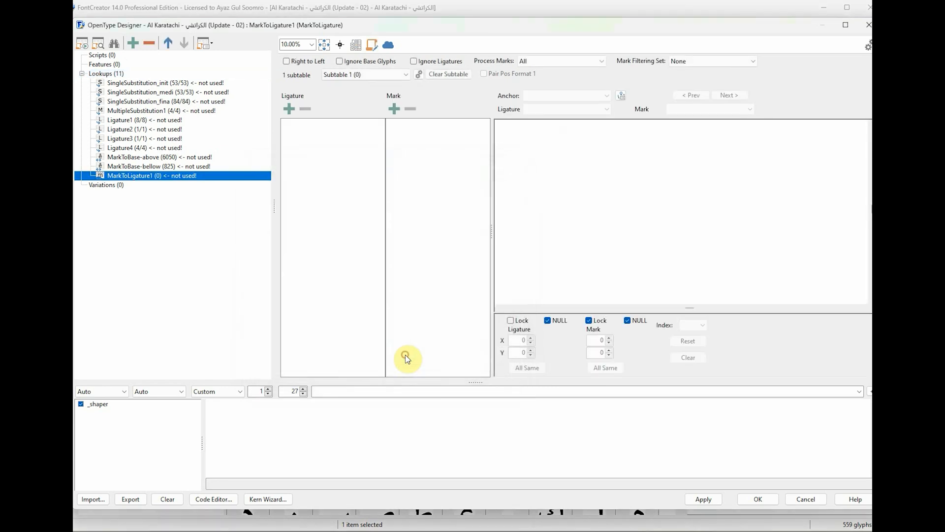
Rename the new mark to ligature lookup MarkToLigature-above
right_click(140, 178)
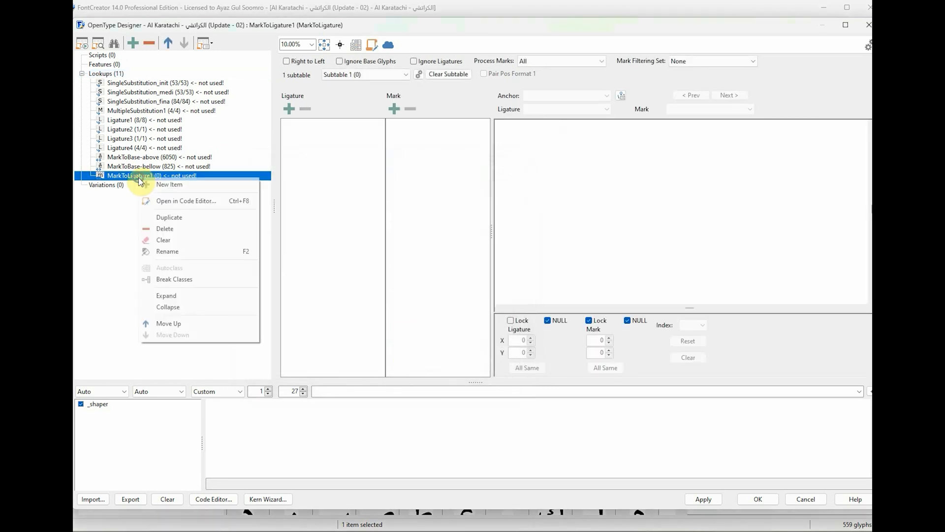
click(191, 252)
click(380, 262)
key(BackSpace)
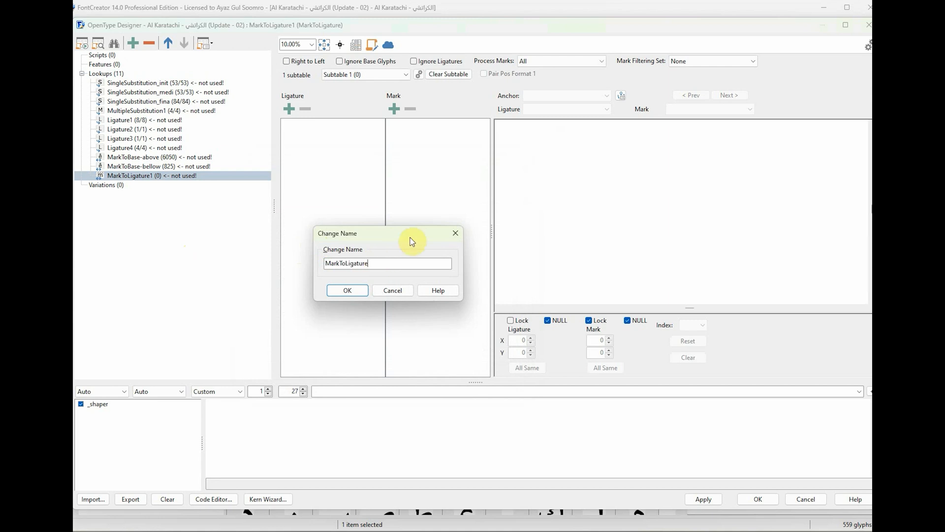
text(-above)
click(350, 290)
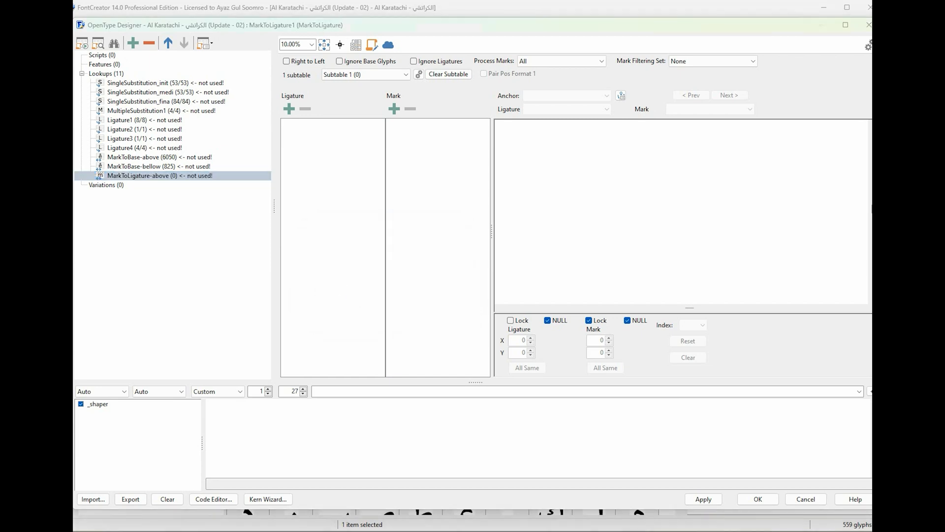
Add the MarkstoLigature1 class as the ligature of the MarkToLigature-above lookup
click(144, 177)
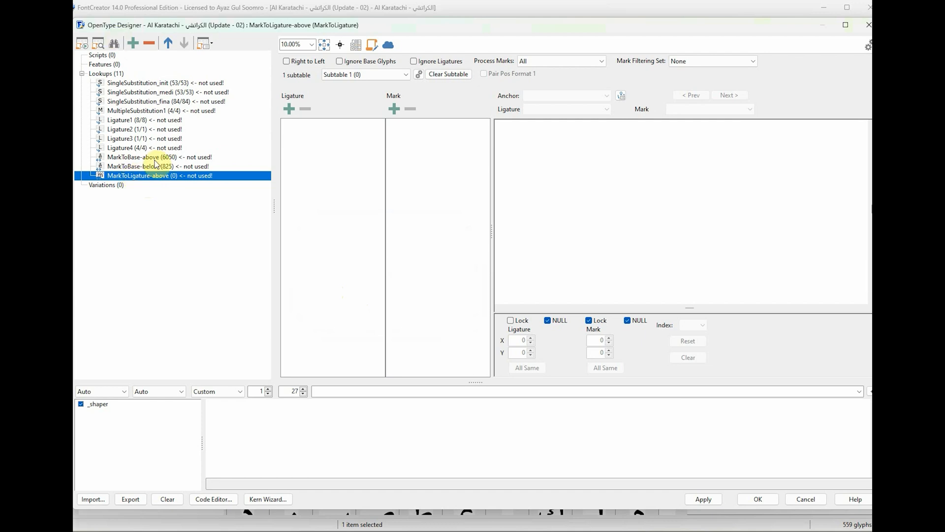
click(309, 169)
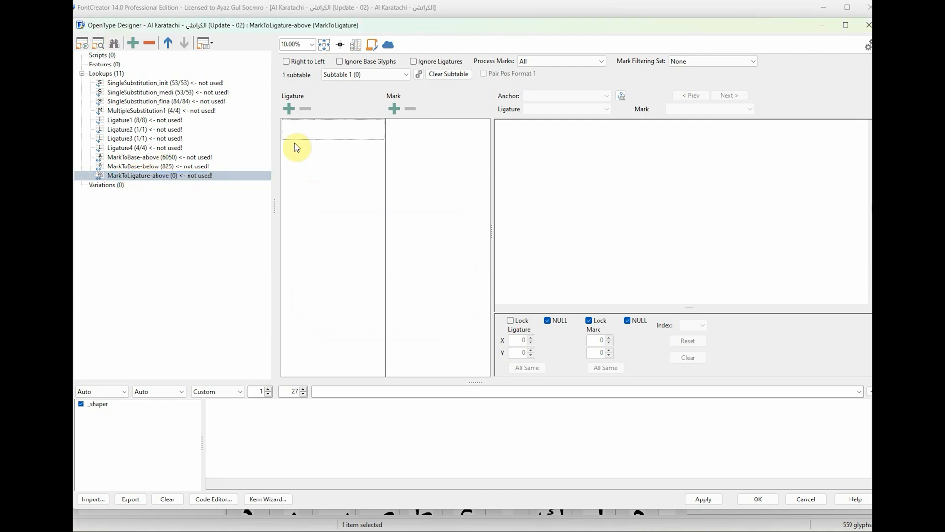
click(289, 109)
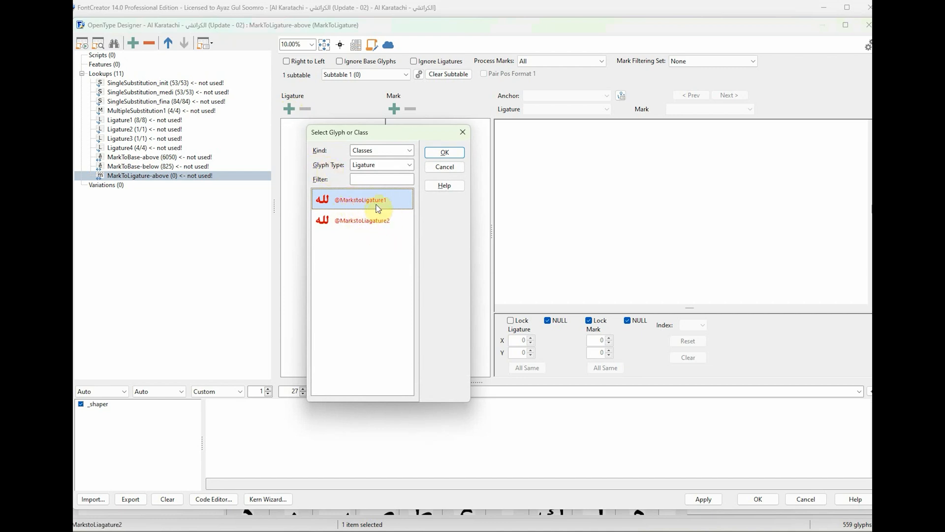
click(347, 224)
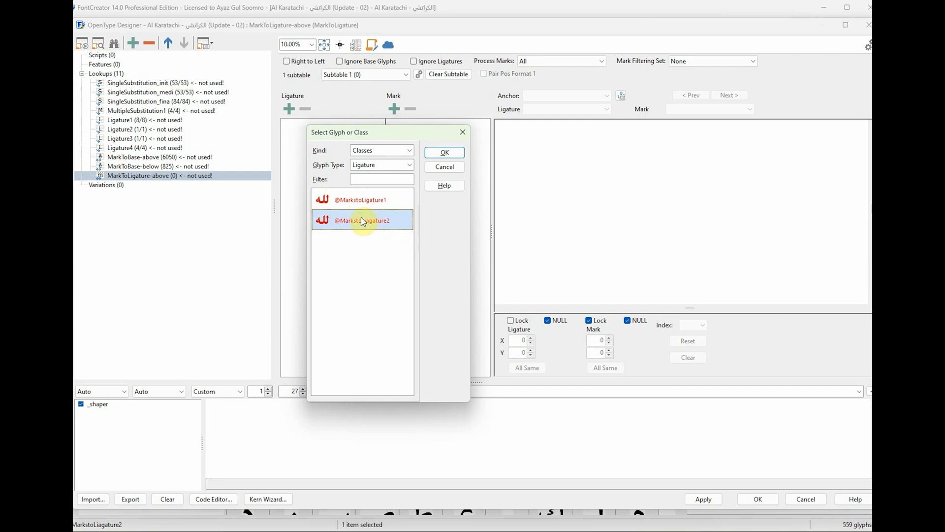
click(359, 199)
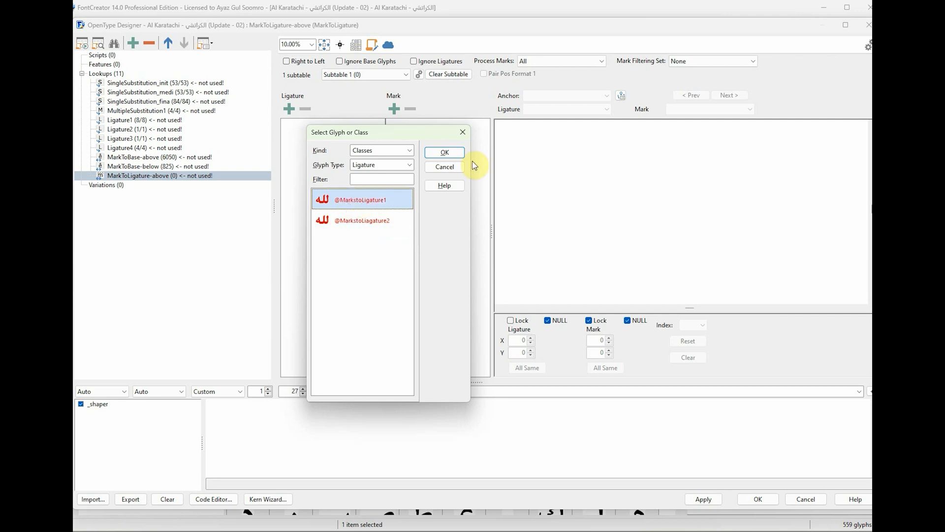
click(449, 154)
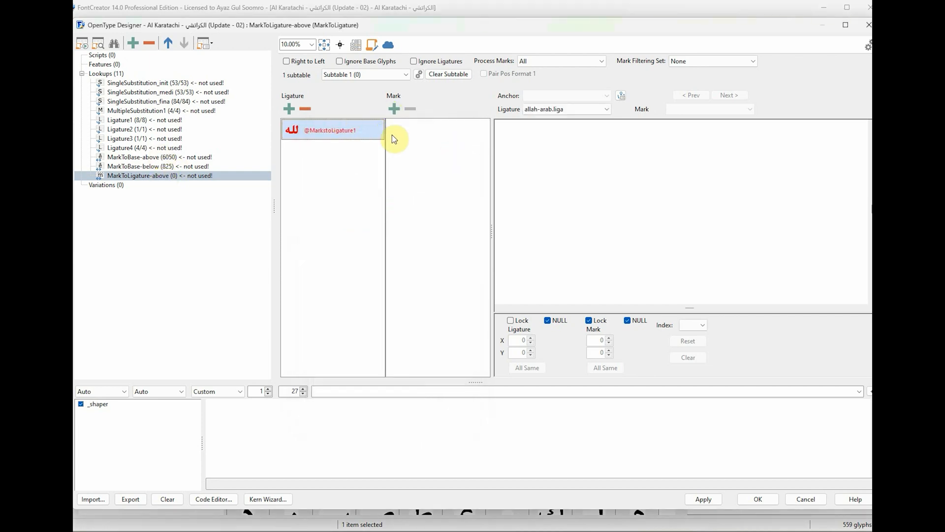
Show classes of all glyph types and add MarkAttachment-Above as the mark class of the MarkToLigature-above lookup
click(394, 109)
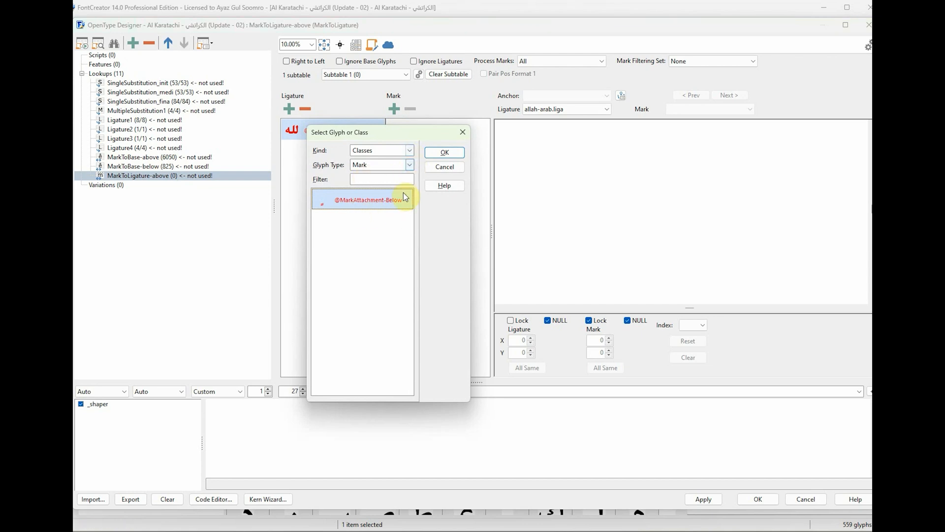
click(409, 165)
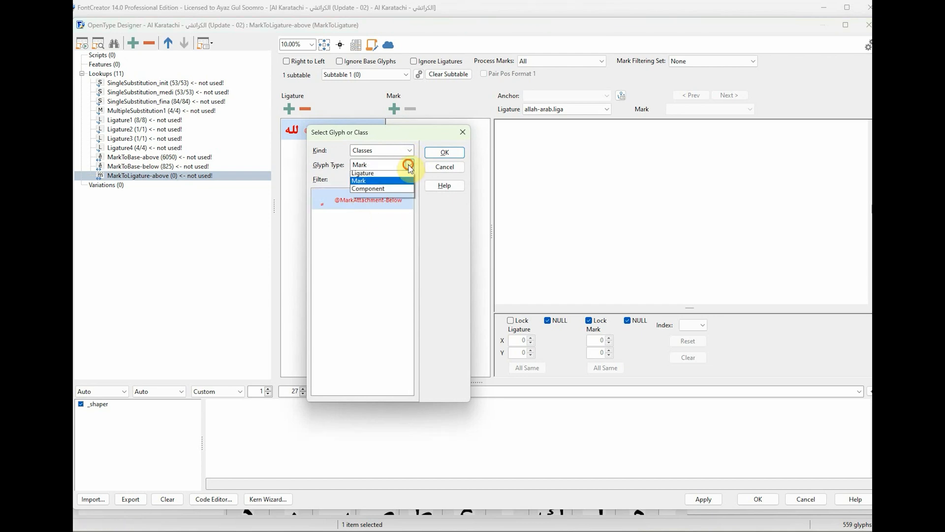
click(367, 175)
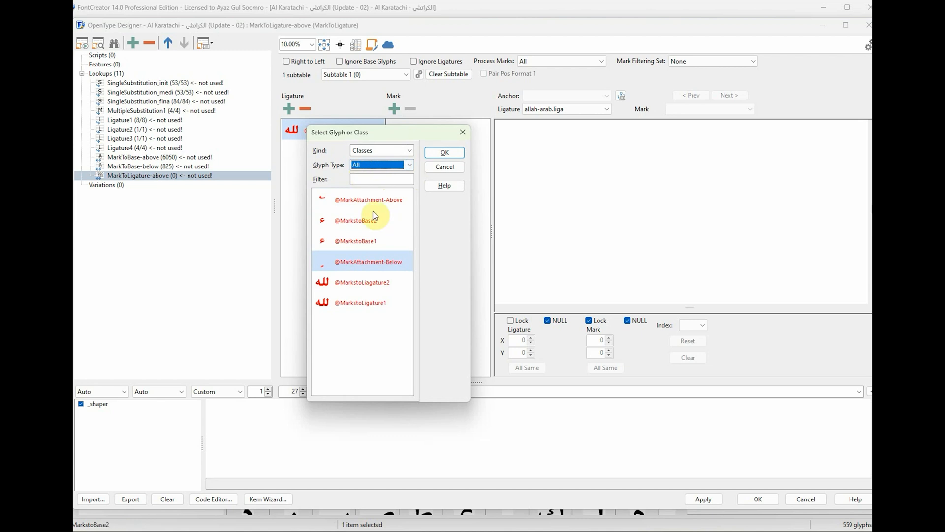
click(351, 200)
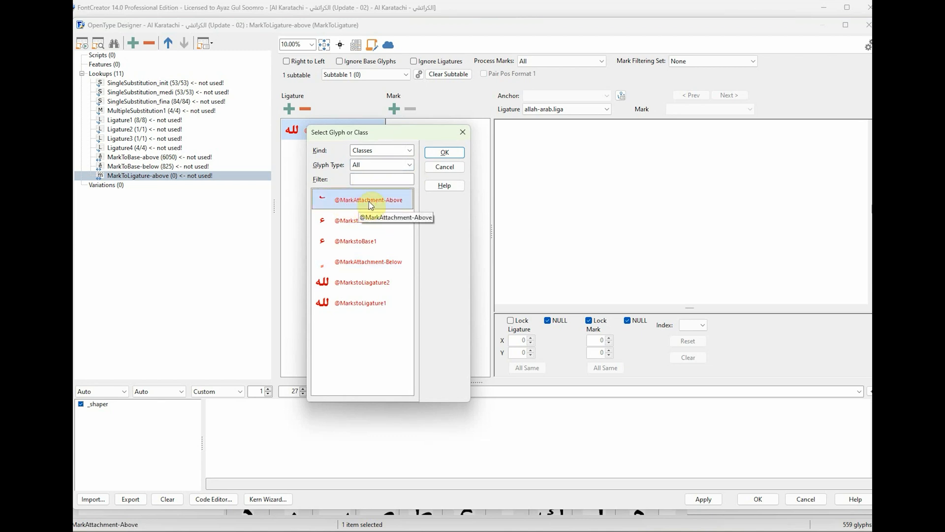
click(450, 156)
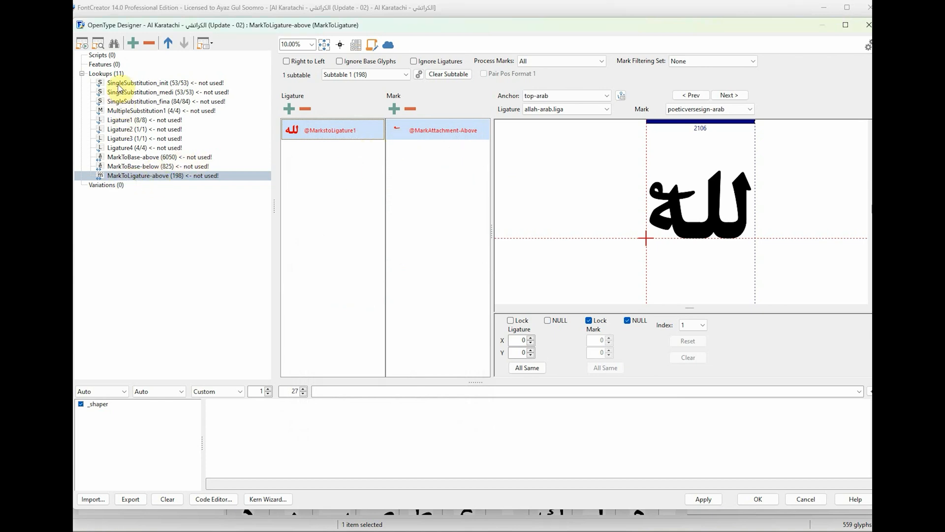
Add a second mark to ligature attachment lookup
click(106, 74)
right_click(108, 75)
click(125, 85)
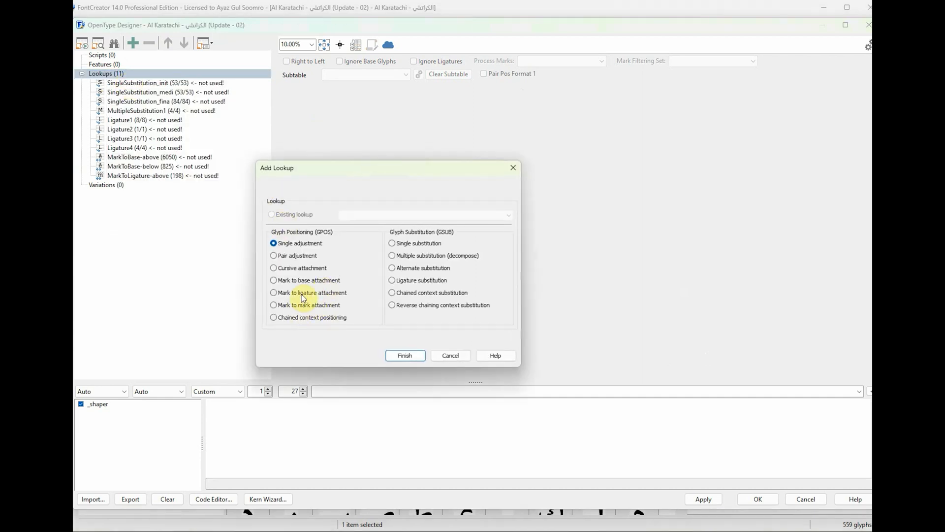
click(286, 293)
click(411, 354)
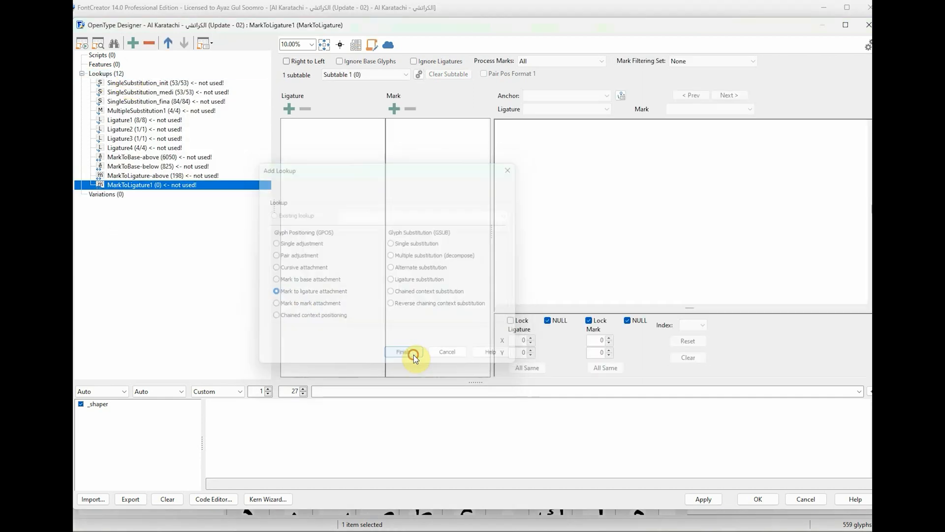
Rename the second mark to ligature lookup MarkToLigature-below
right_click(135, 185)
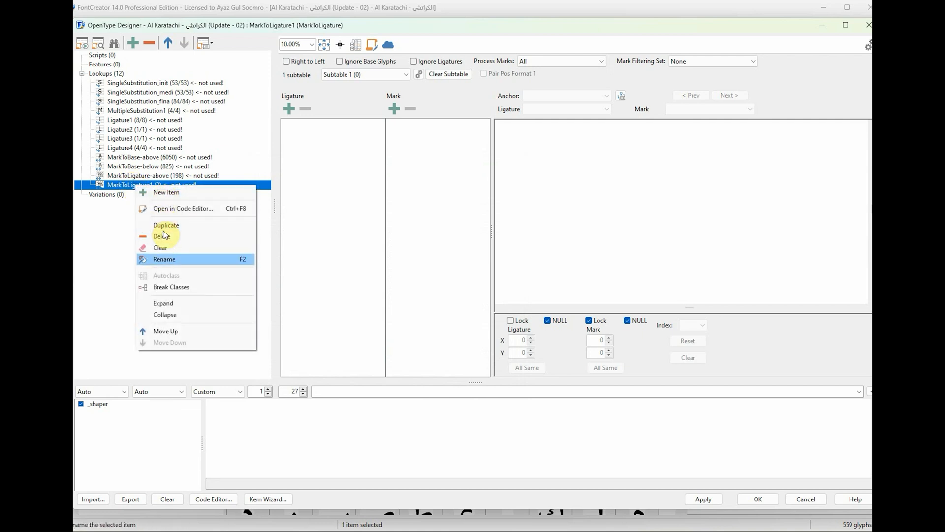
click(167, 261)
click(392, 262)
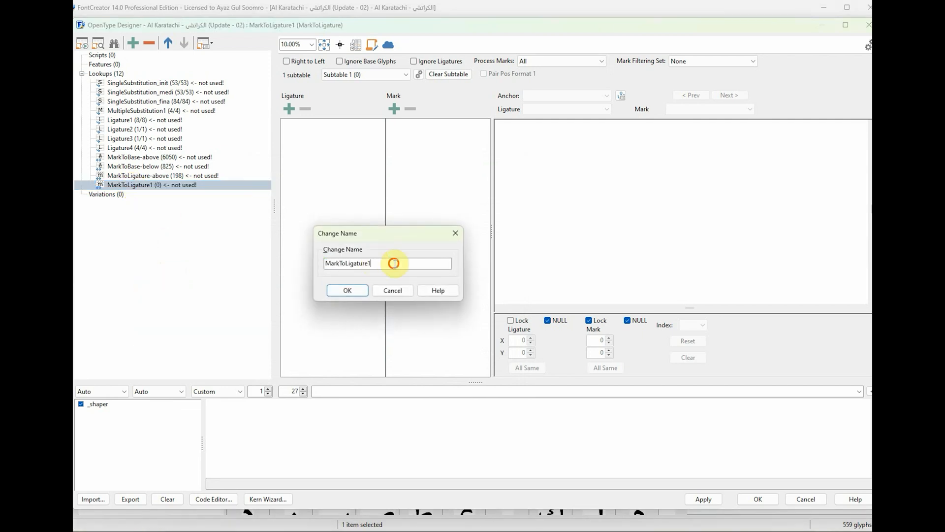
text(-below)
click(355, 291)
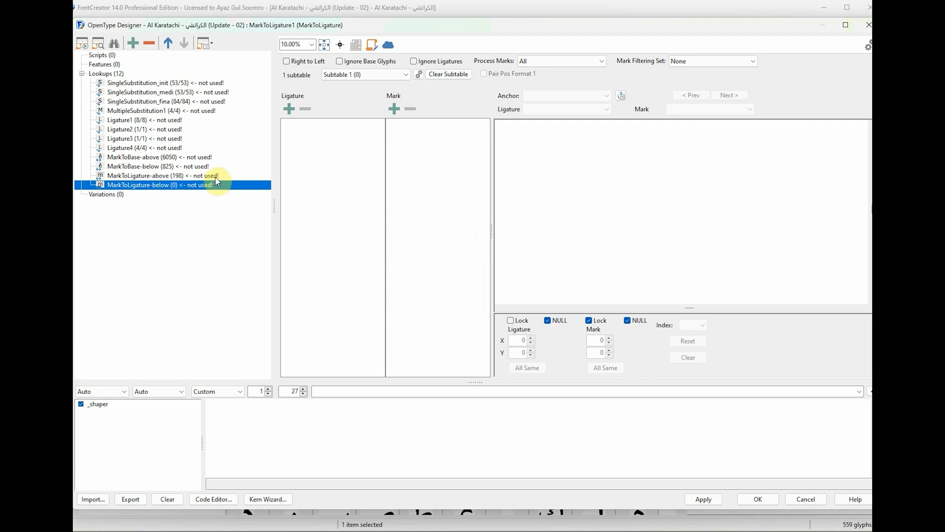
Add the MarkstoLiagature2 class as the ligature of the MarkToLigature-below lookup
click(289, 109)
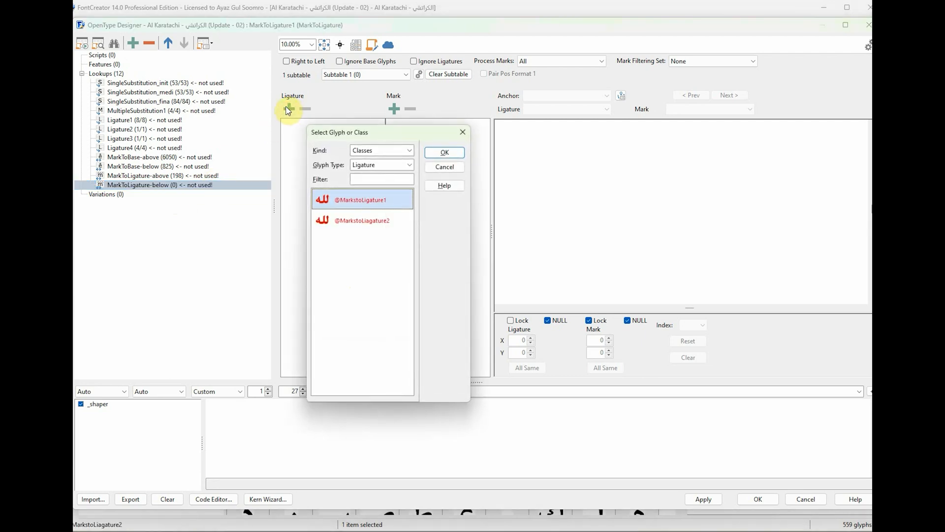
click(363, 221)
click(447, 152)
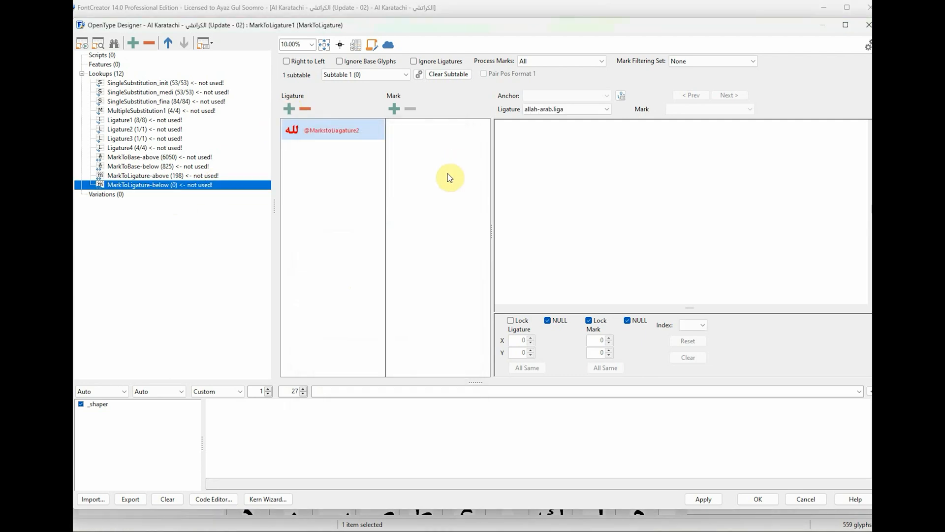
Add the MarkAttachment-Below class as the mark of the MarkToLigature-below lookup
click(394, 109)
click(379, 199)
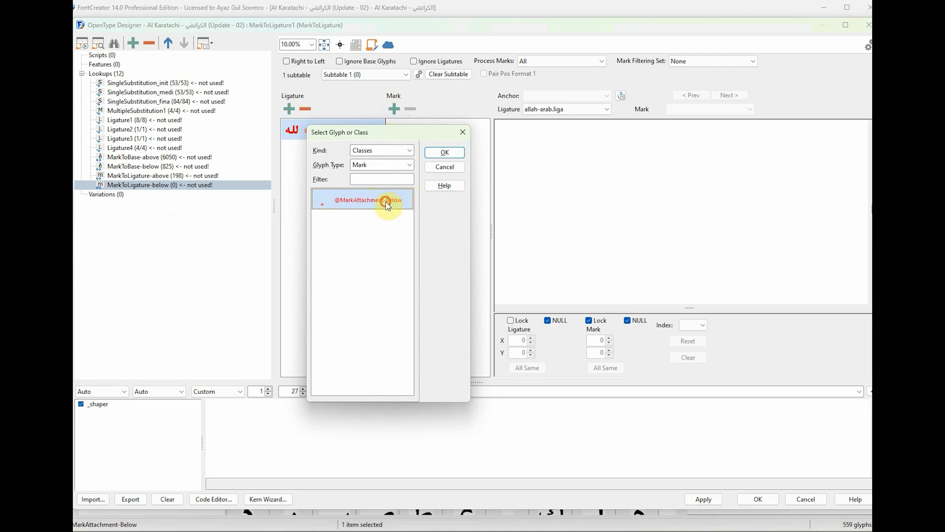
click(444, 152)
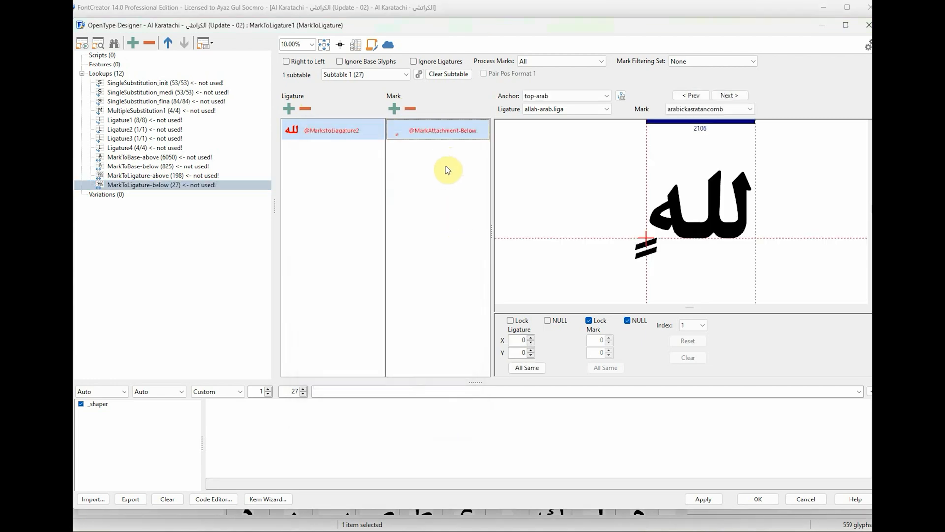
Review the class pairs in the MarkToBase-below, MarkToLigature-above and MarkToLigature-below lookups
click(203, 167)
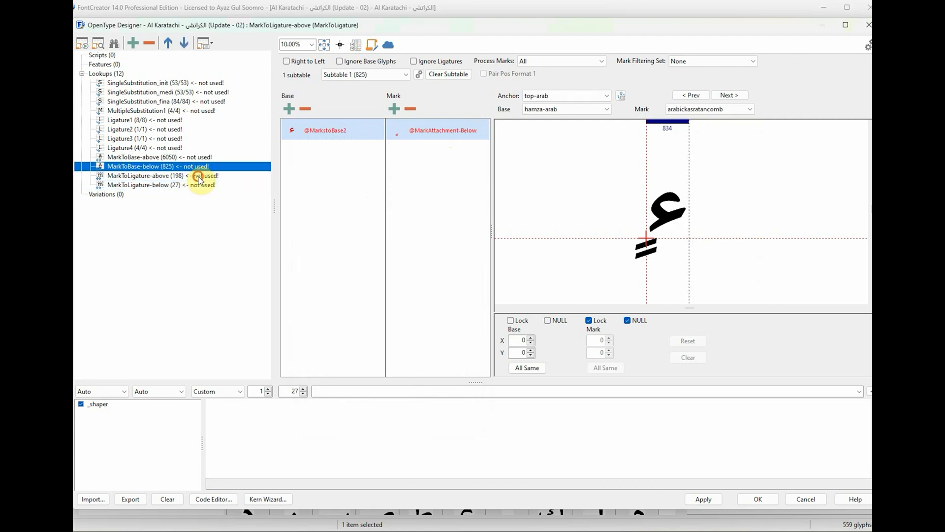
click(201, 176)
click(197, 185)
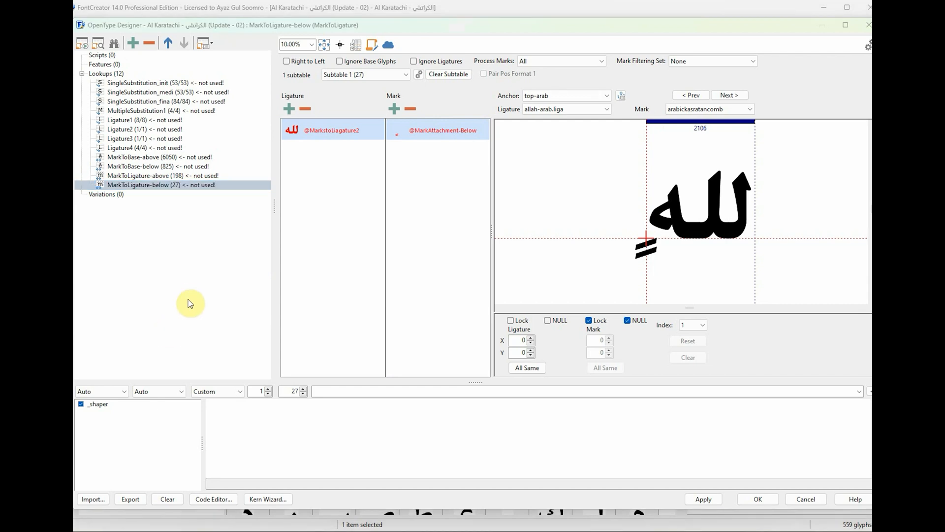
click(171, 187)
click(169, 178)
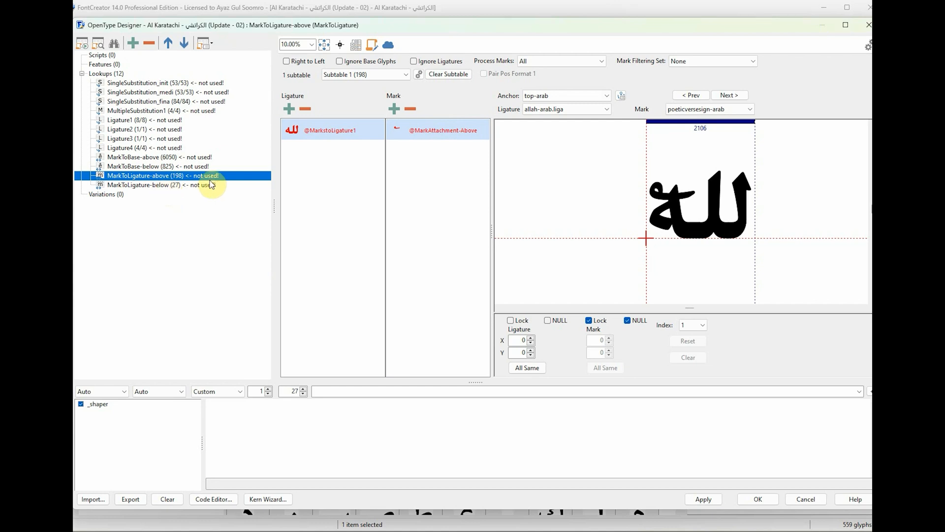
Add a mark to mark attachment lookup
click(114, 75)
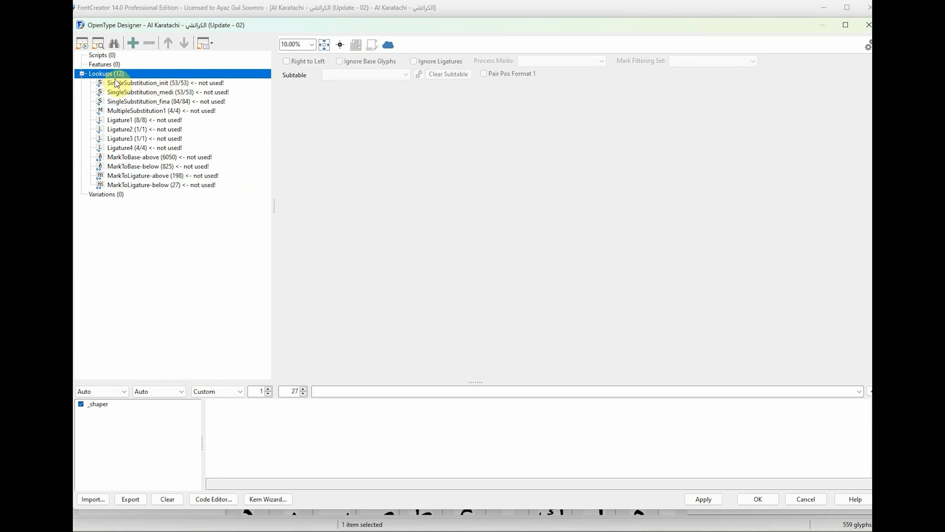
click(134, 44)
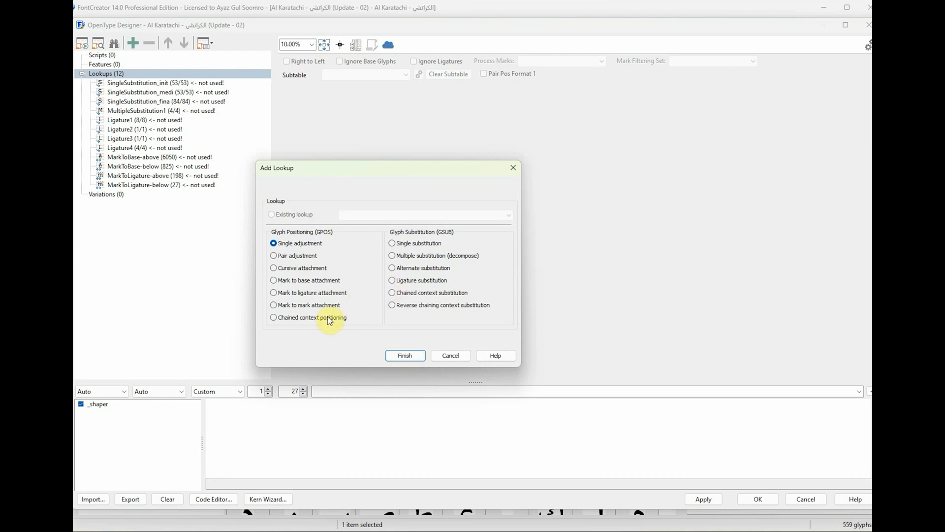
click(303, 306)
click(405, 356)
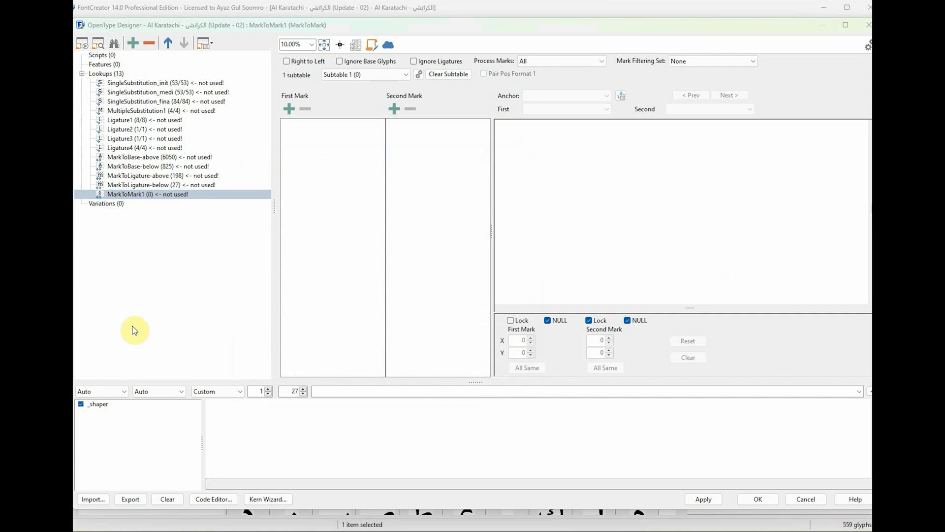
Rename the new mark to mark lookup MarkToMark-above
right_click(135, 198)
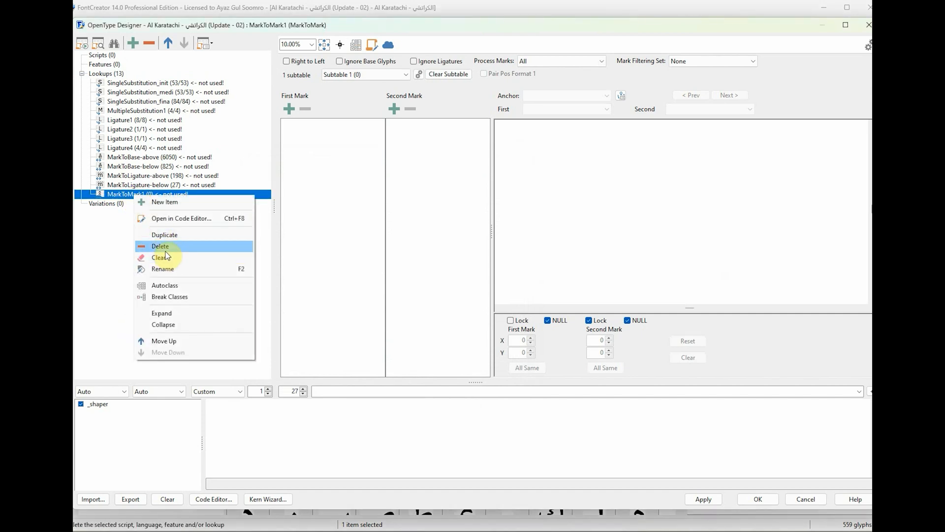
click(164, 268)
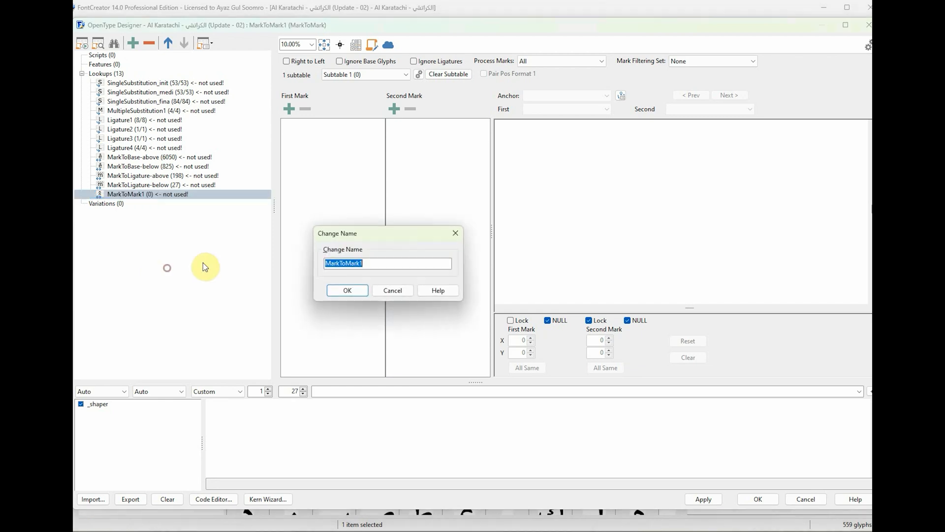
click(380, 262)
text(-above)
click(350, 295)
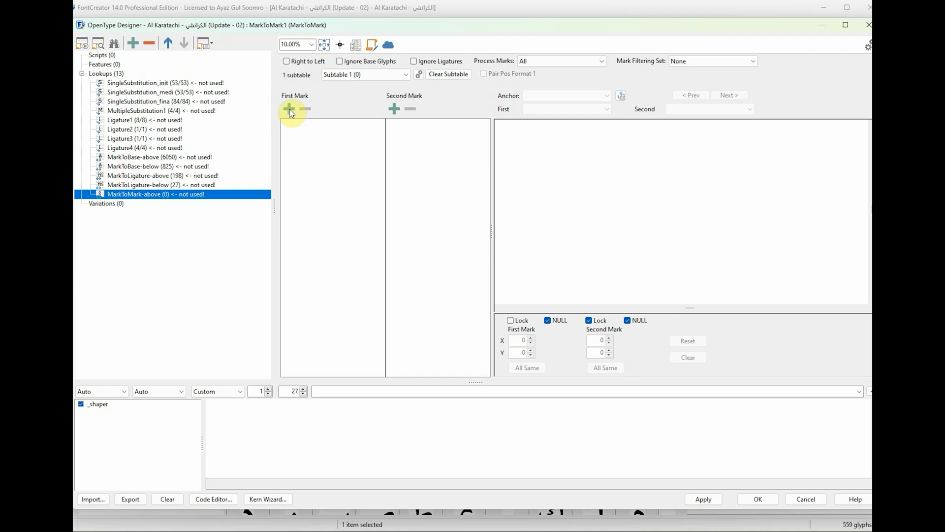
Show classes of all glyph types and add MarkAttachment-Above as the first mark of the MarkToMark-above lookup
click(290, 111)
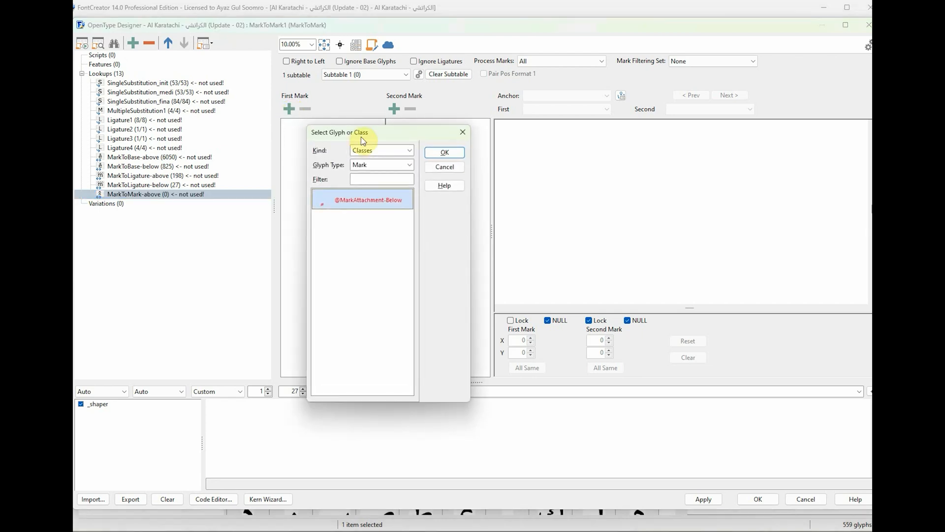
click(408, 150)
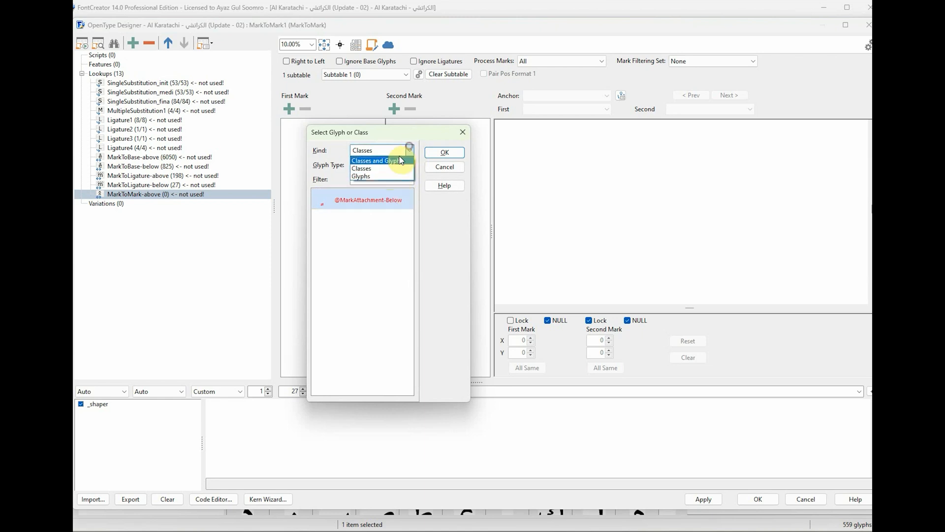
click(394, 169)
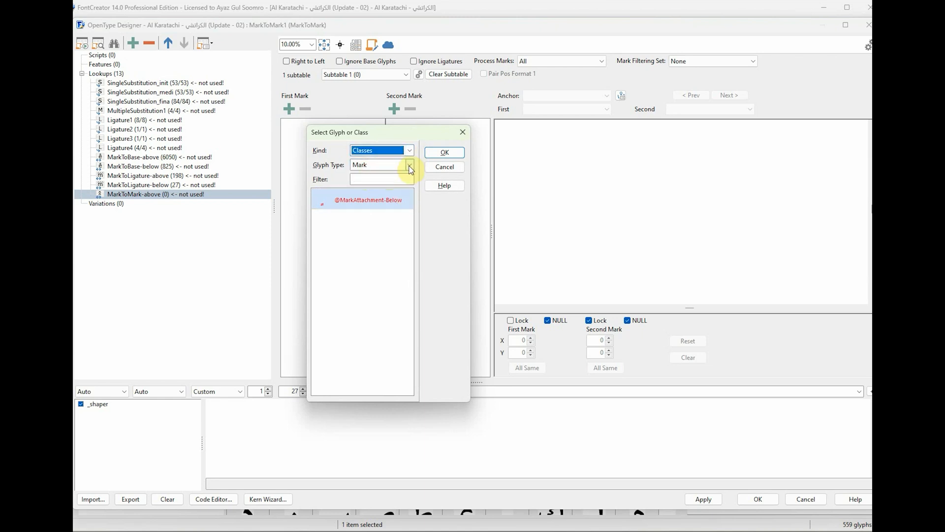
click(394, 165)
click(393, 173)
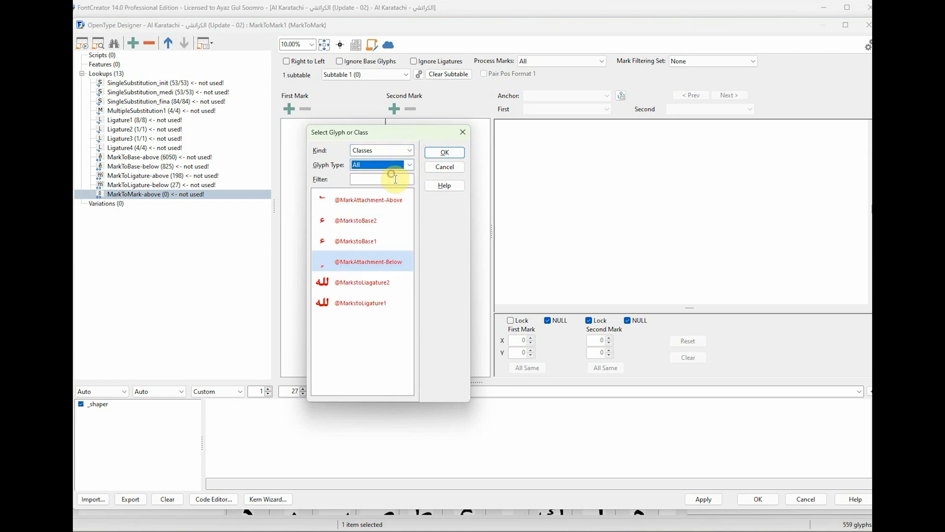
click(356, 202)
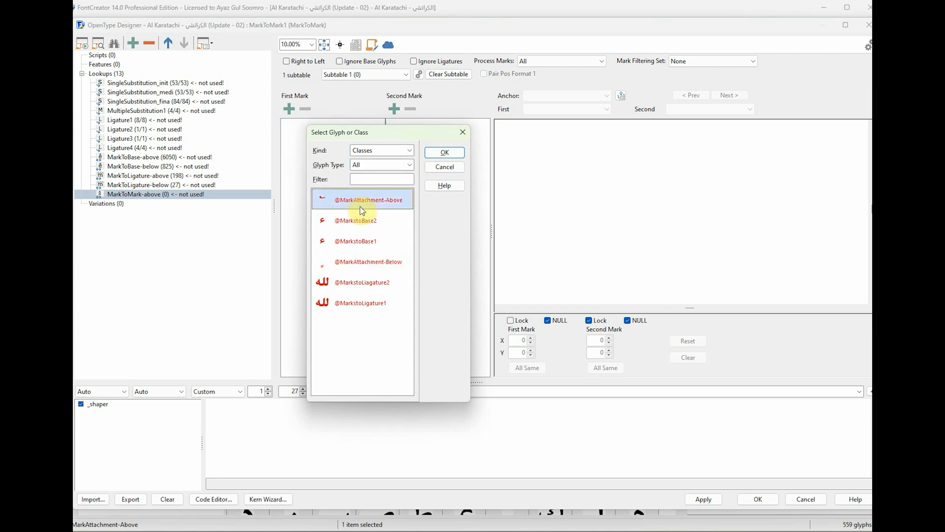
click(444, 152)
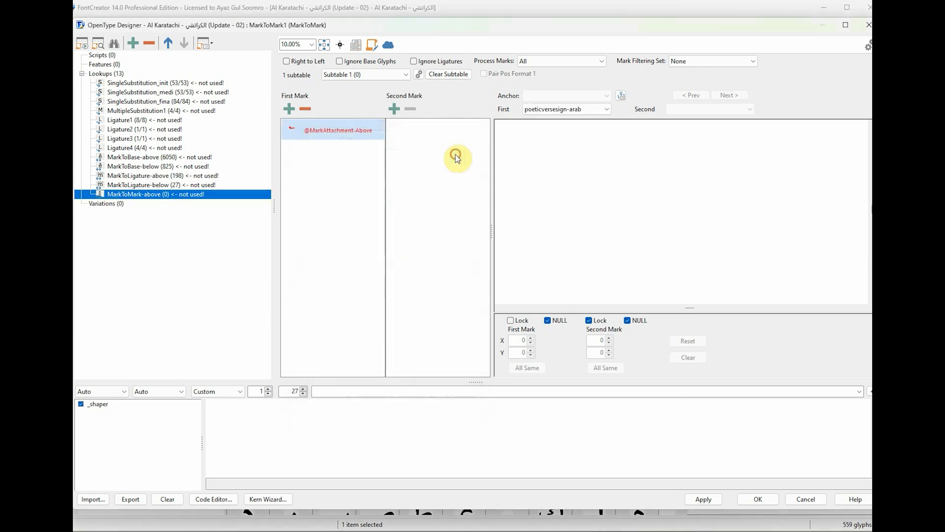
Add MarkAttachment-Above from the classes of all glyph types as the second mark of the MarkToMark-above lookup
click(394, 108)
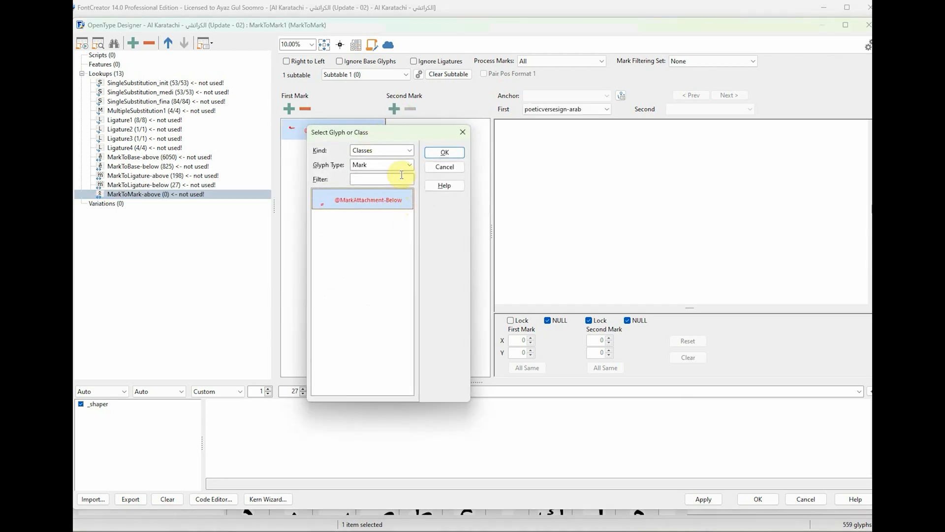
click(411, 167)
click(350, 193)
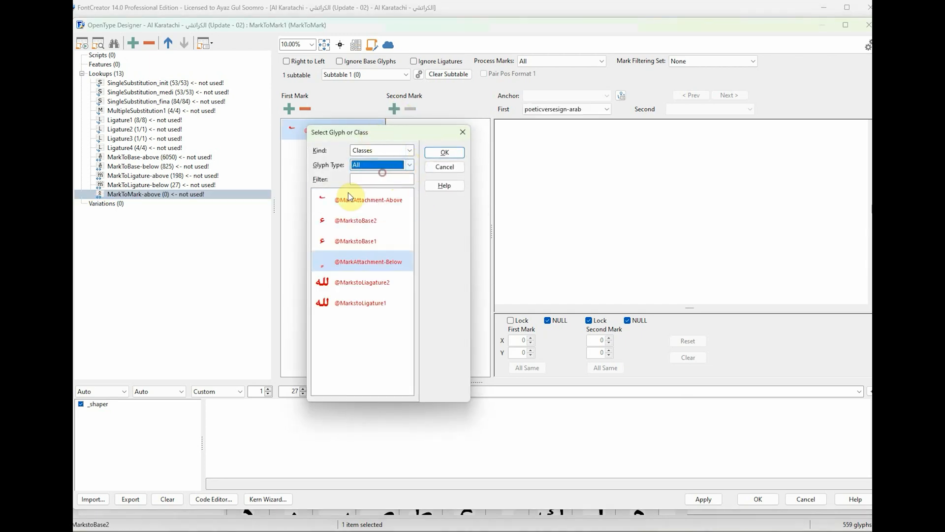
click(373, 198)
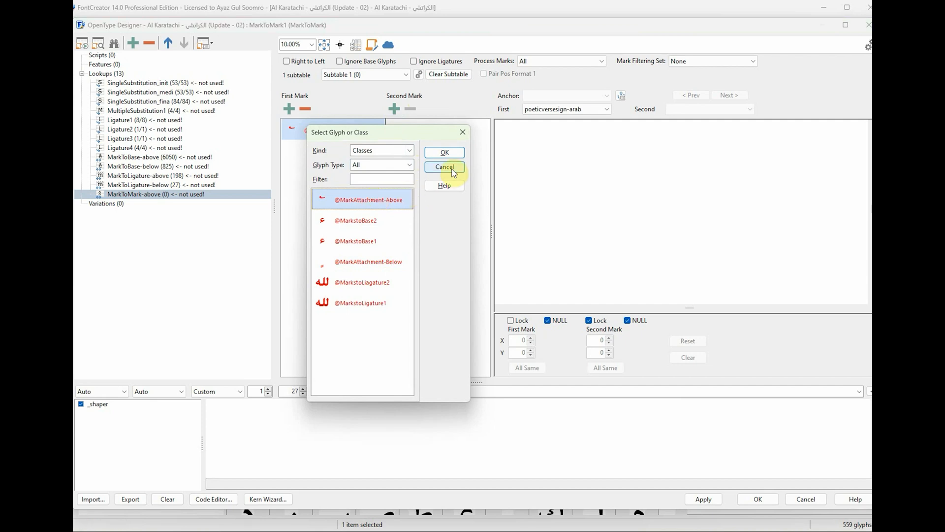
click(445, 152)
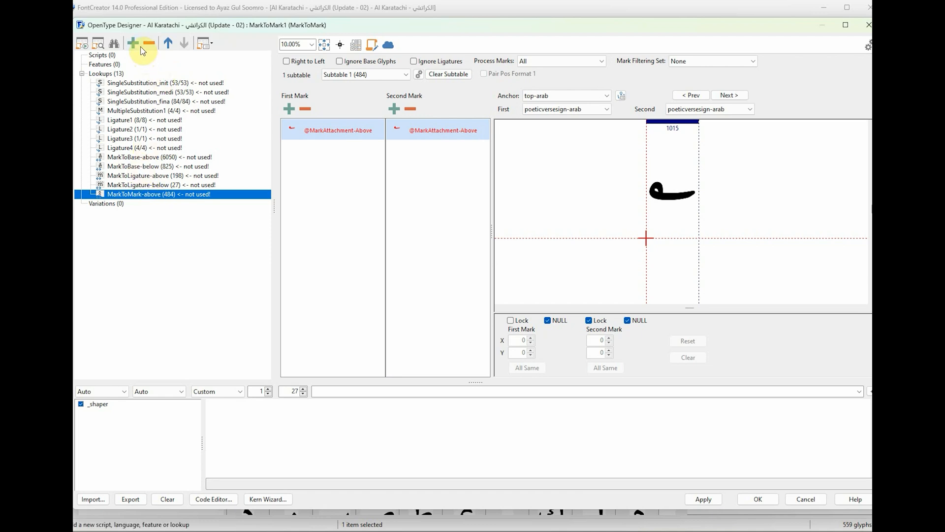
Add a second mark to mark attachment lookup
click(106, 73)
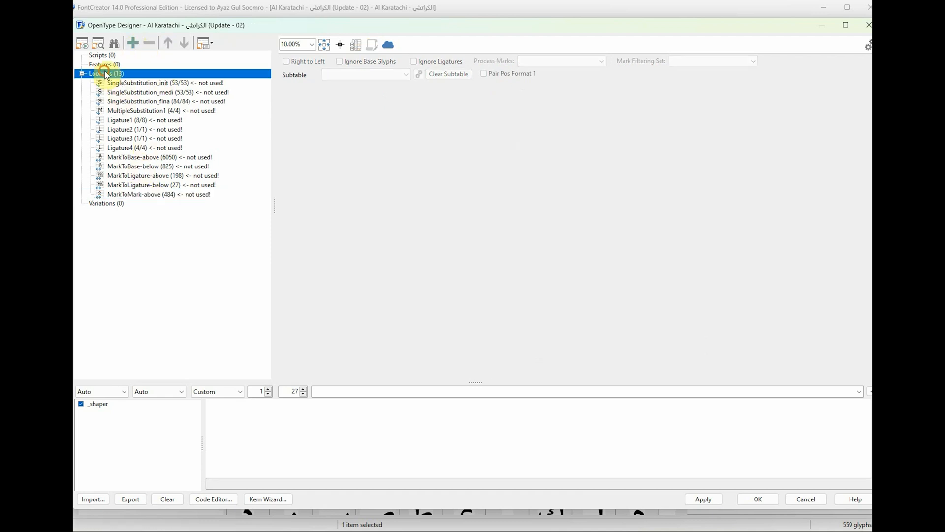
click(133, 43)
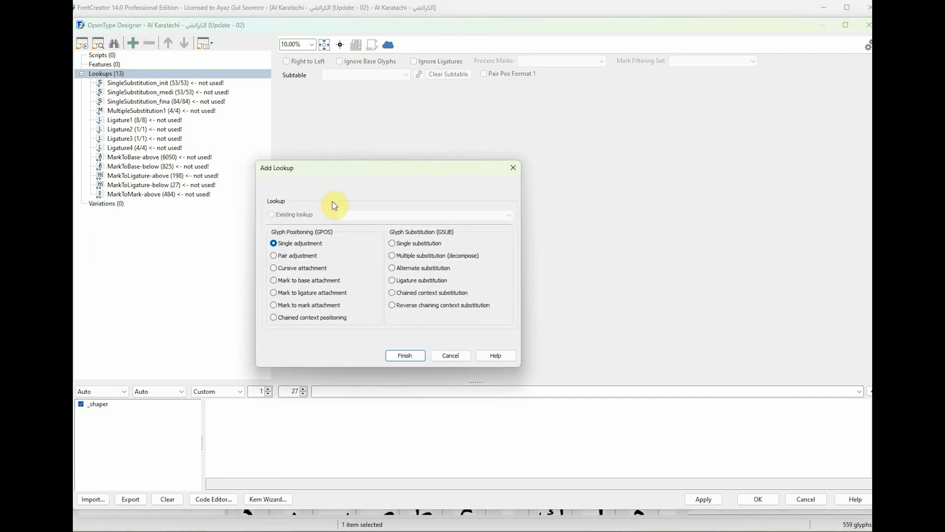
click(310, 305)
click(404, 354)
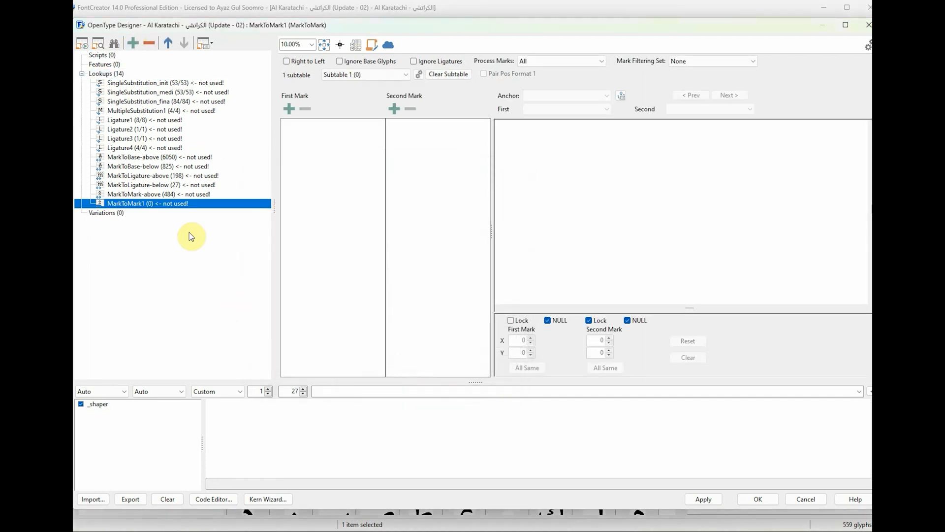
Rename the second mark to mark lookup MarkToMark-below
right_click(135, 206)
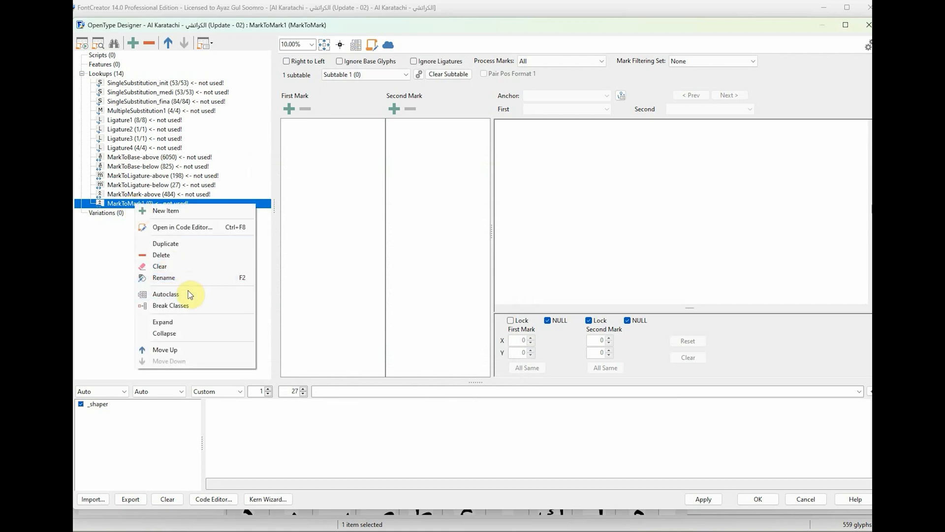
click(181, 279)
click(362, 263)
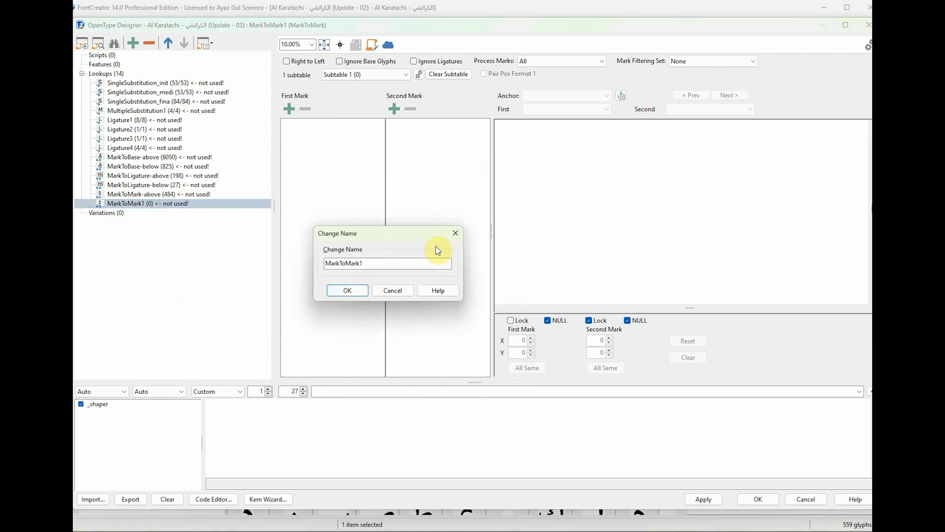
text(-below)
click(347, 290)
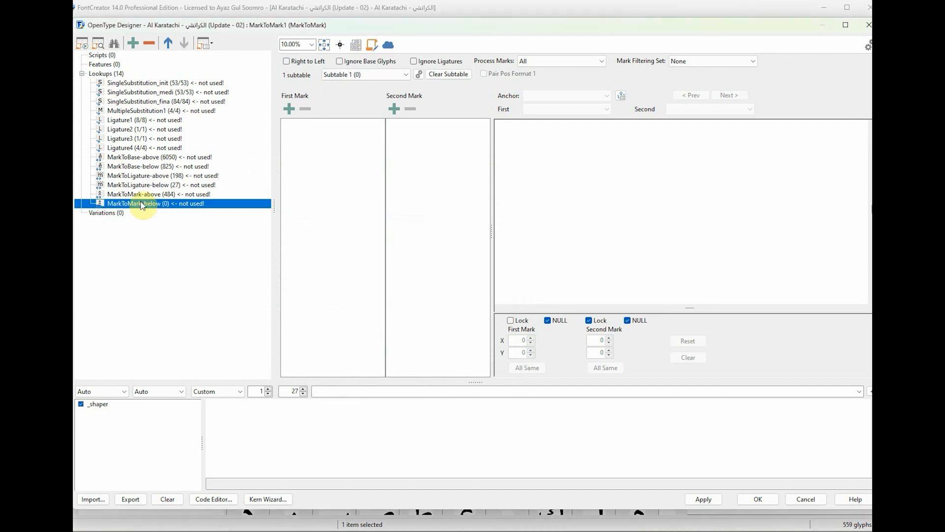
Add MarkAttachment-Below as both the first and second mark of the MarkToMark-below lookup and apply the changes
click(289, 108)
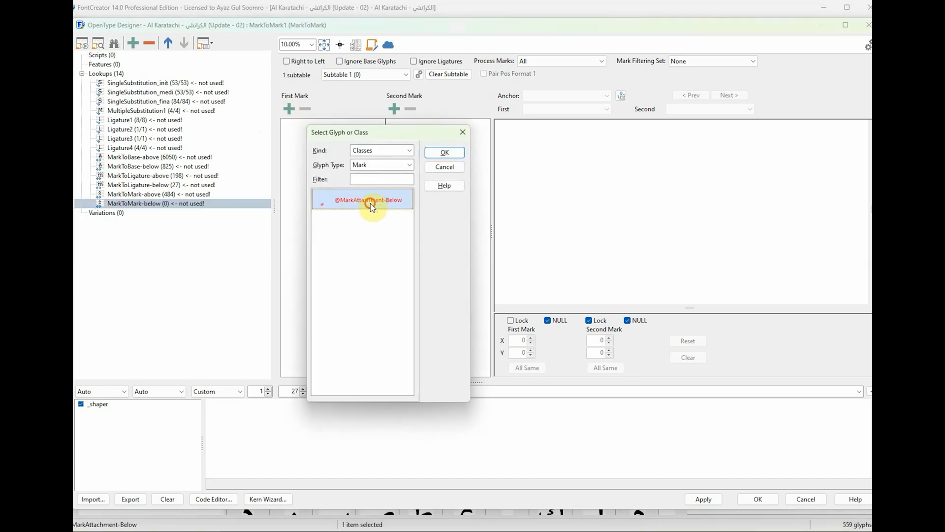
click(445, 153)
click(394, 108)
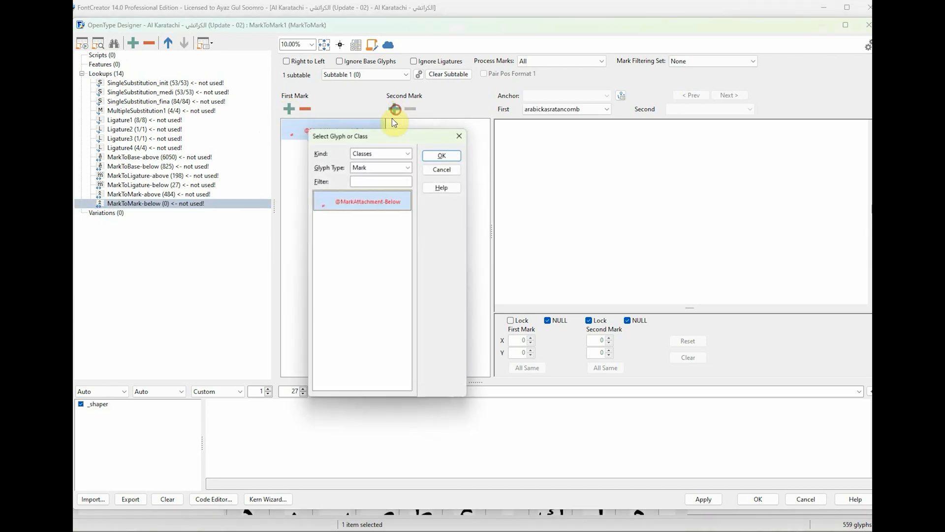
click(447, 154)
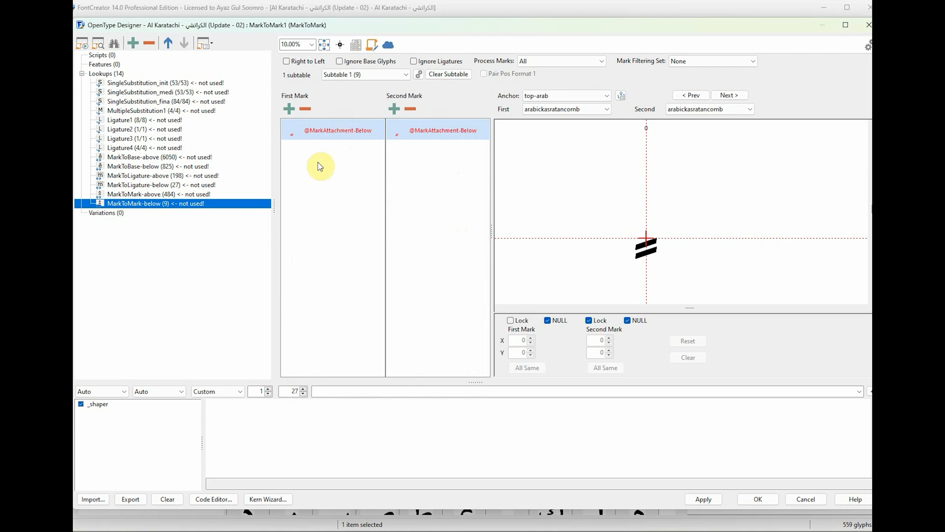
click(712, 502)
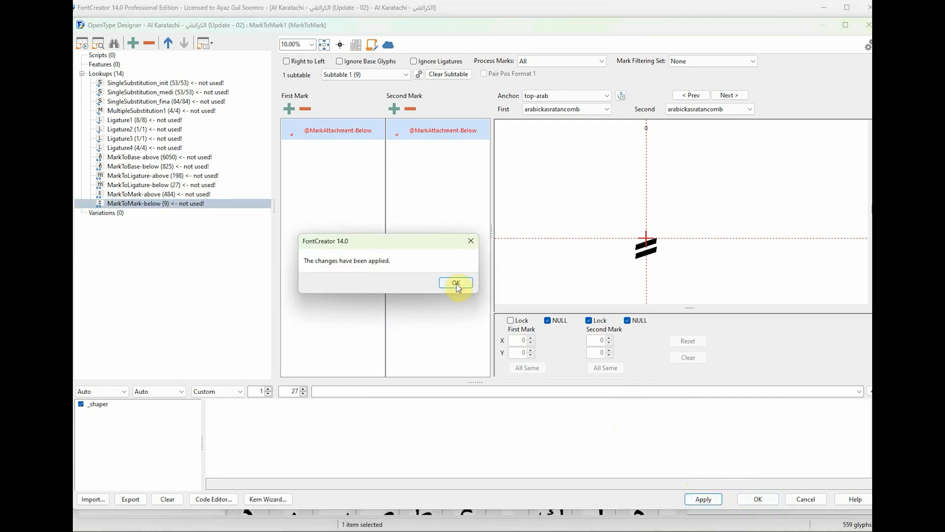
click(456, 284)
Check which anchor the MarkToBase-above and MarkToBase-below lookups use
click(143, 204)
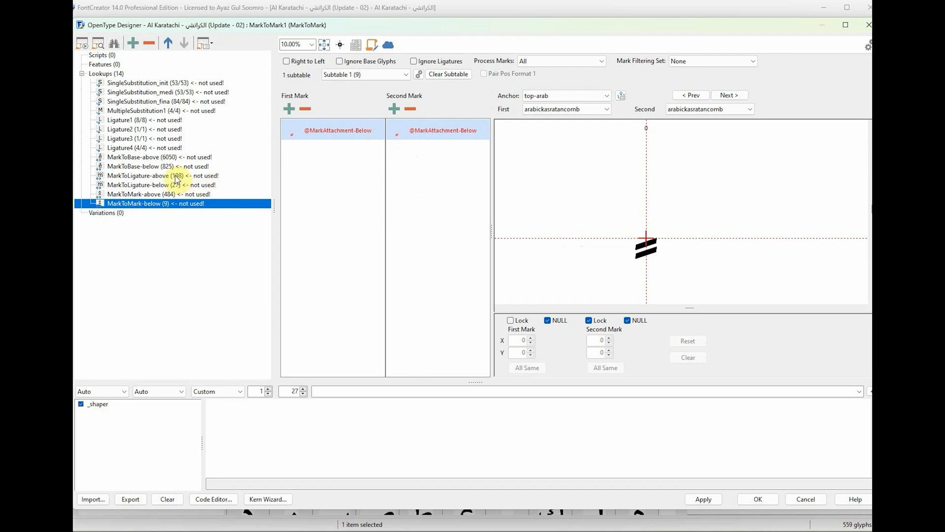
click(167, 158)
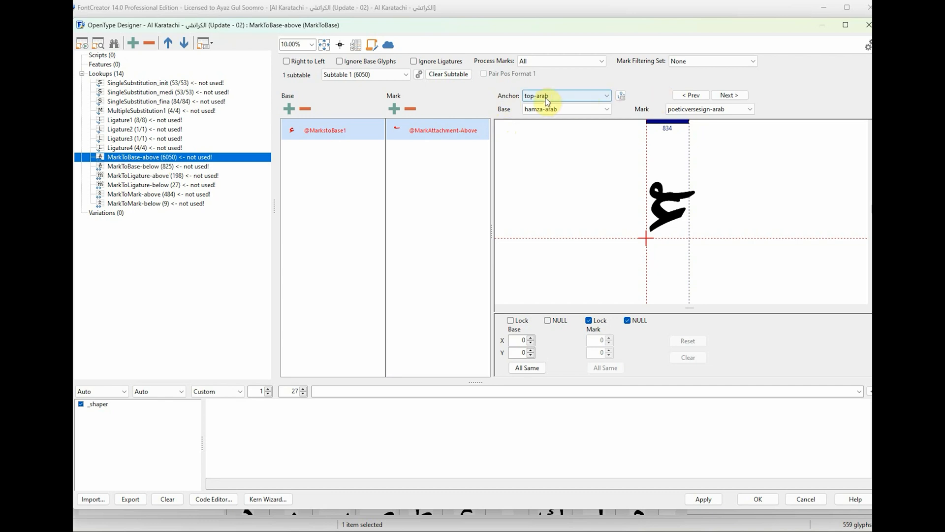
click(564, 96)
click(565, 96)
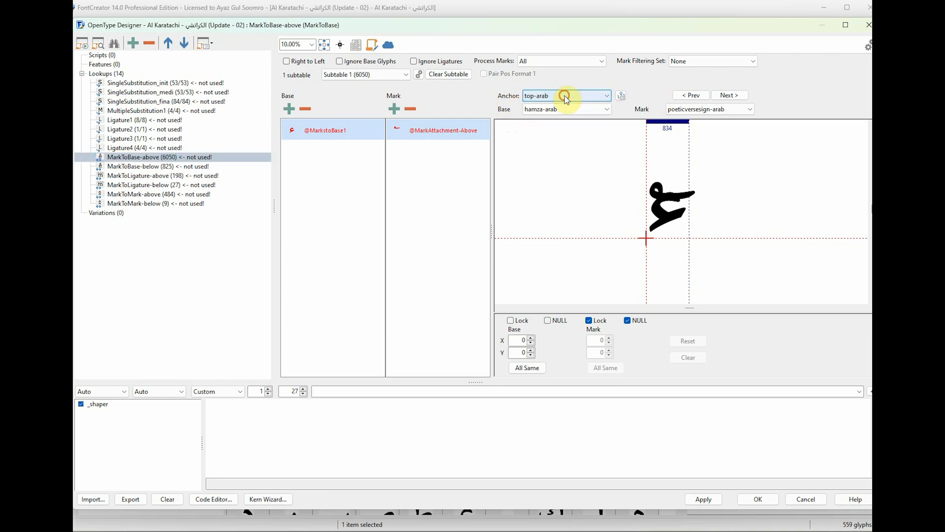
click(184, 167)
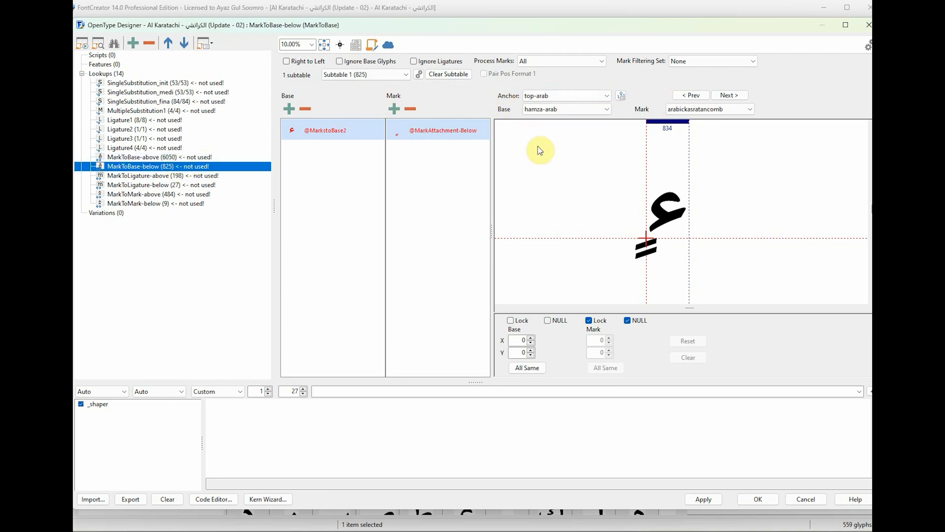
Set the anchor of the MarkToBase-below and MarkToLigature-below lookups to bottom-arab
click(573, 96)
click(560, 112)
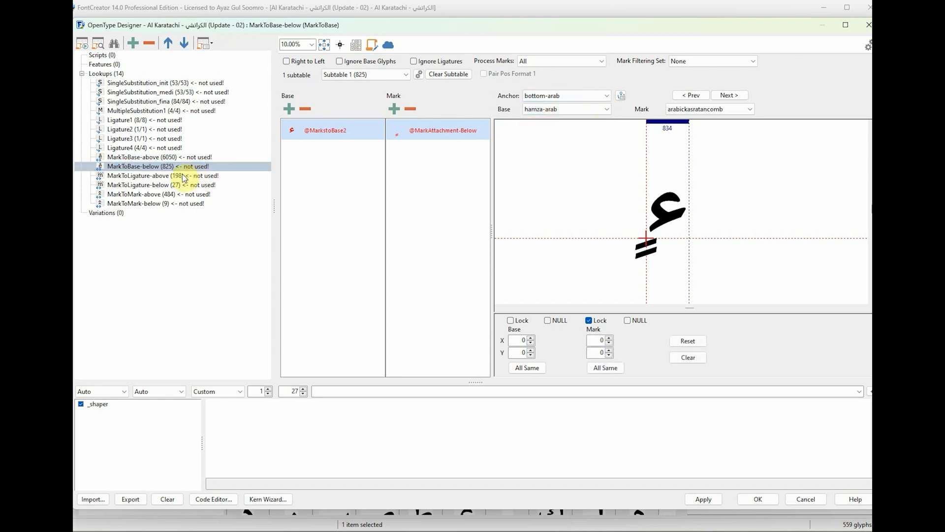
click(144, 176)
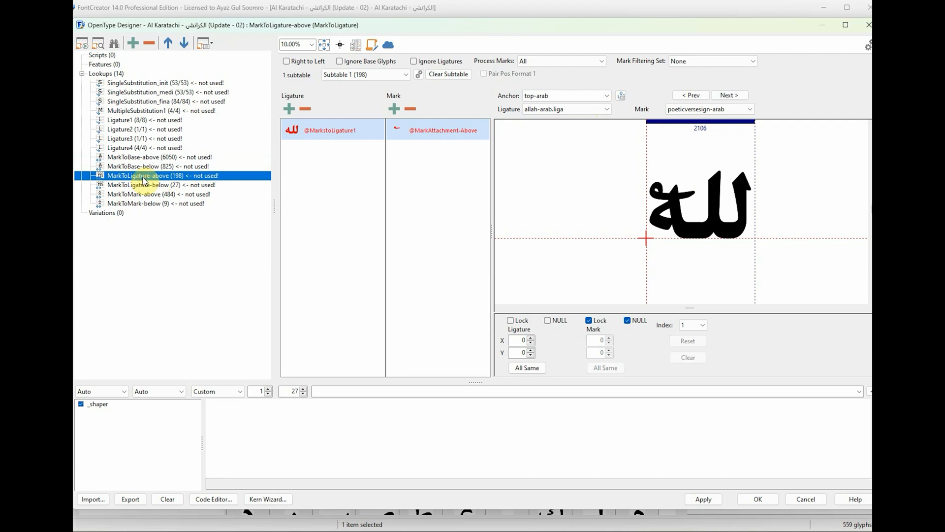
click(187, 185)
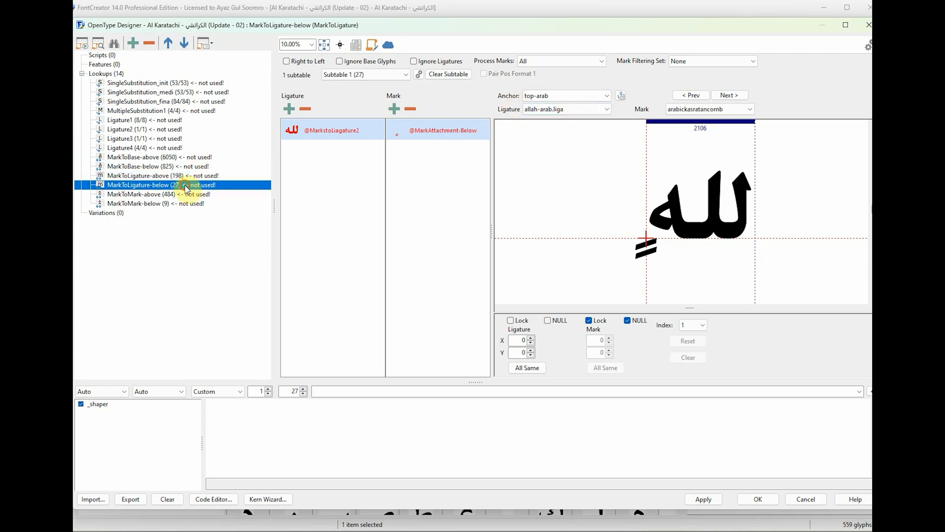
click(584, 97)
click(551, 113)
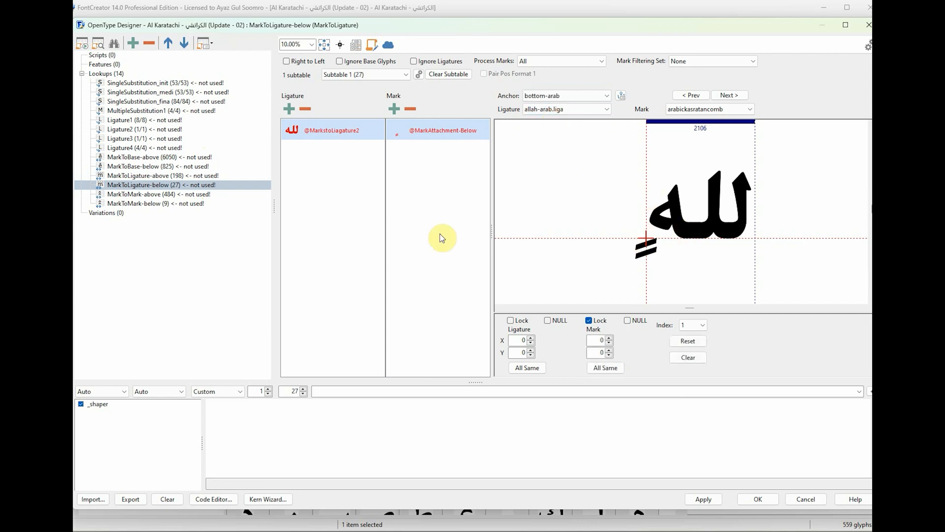
Set the anchor of the MarkToMark-below lookup to anchor5 and apply the changes
click(170, 195)
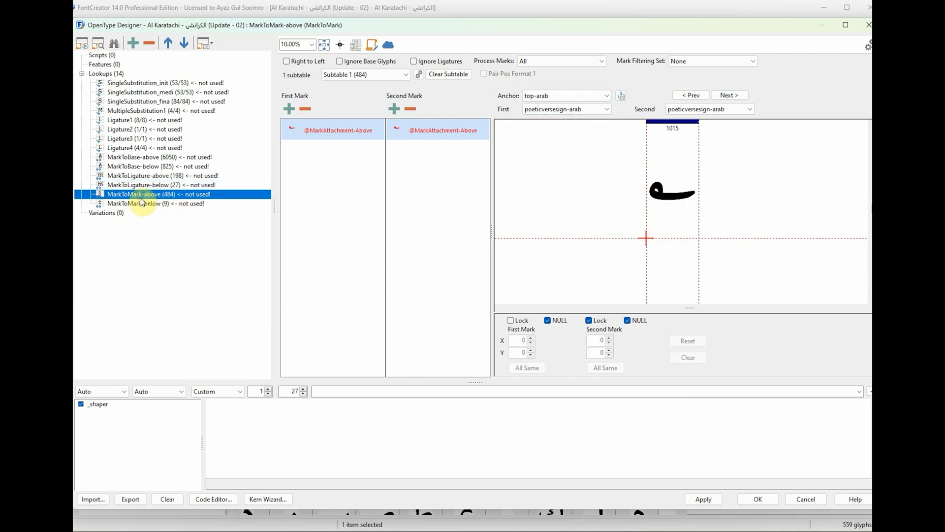
click(170, 204)
click(570, 98)
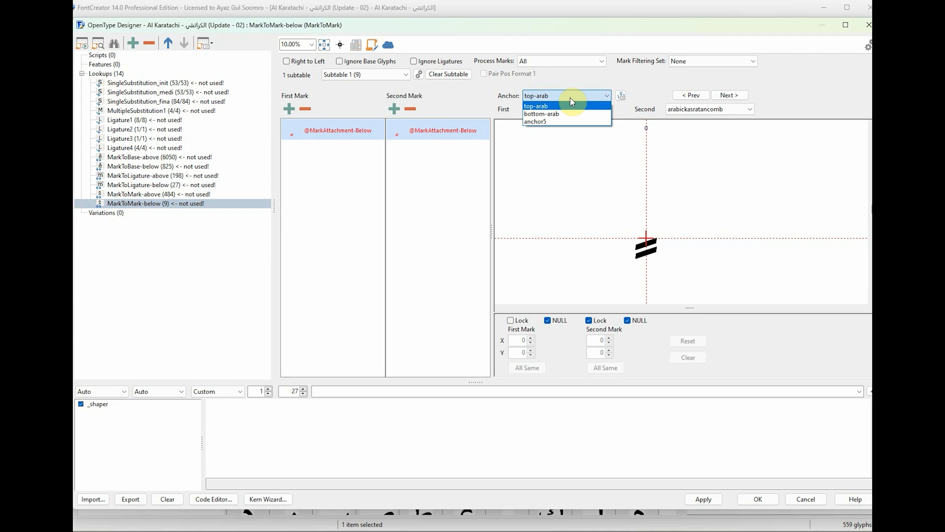
click(545, 122)
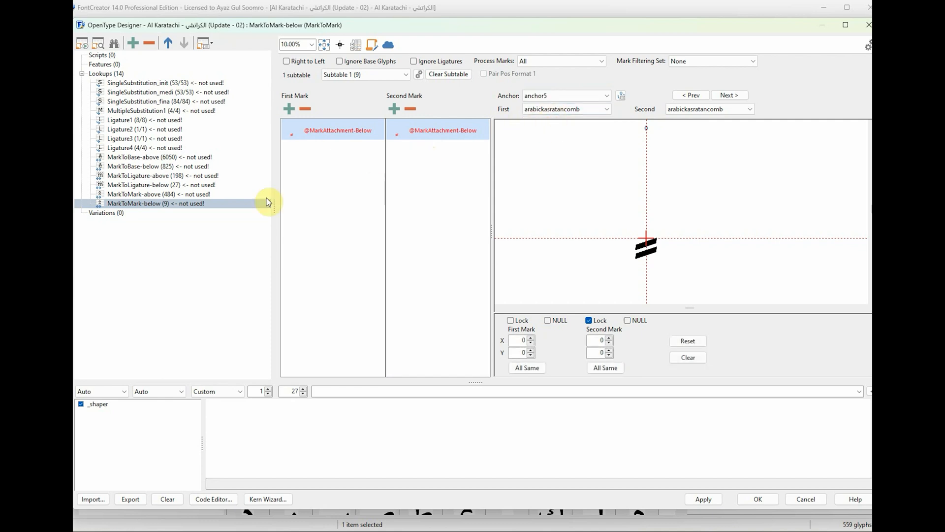
click(158, 204)
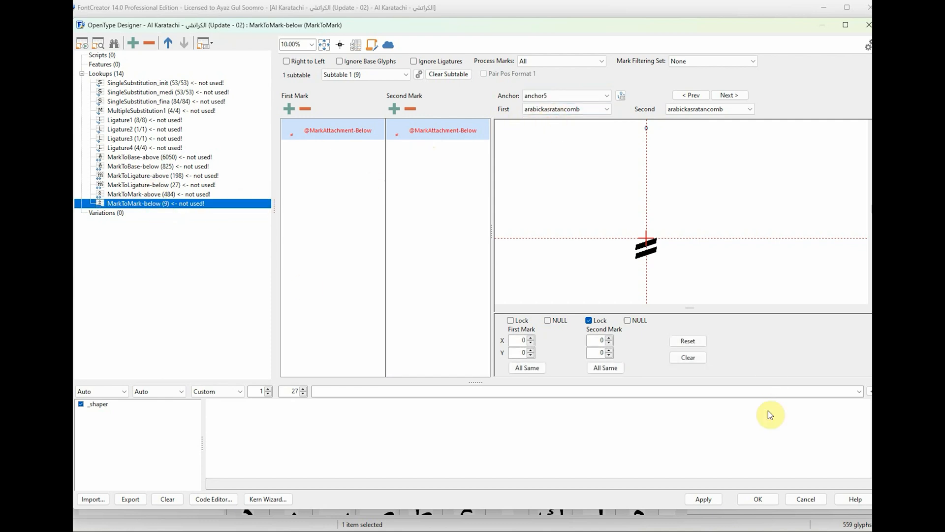
click(713, 498)
click(460, 282)
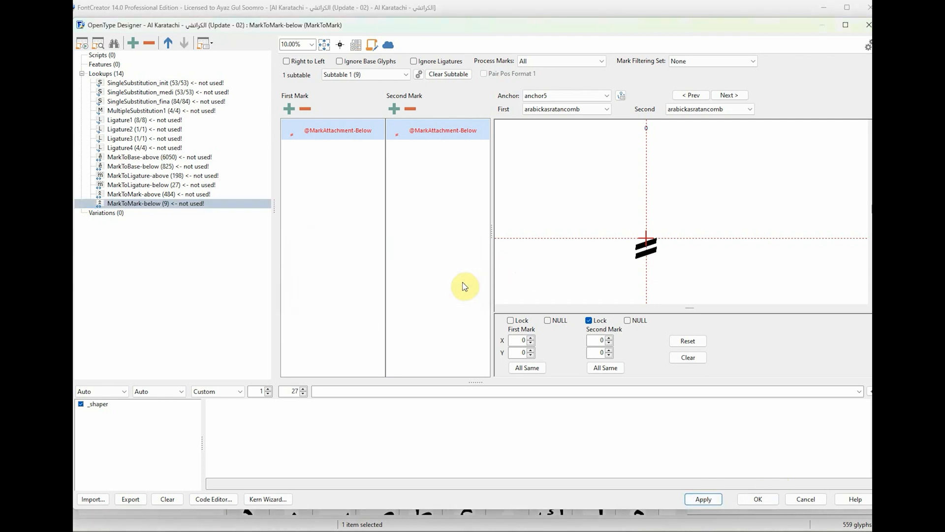
Review the anchors of the MarkToMark-above, MarkToLigature and MarkToBase lookups, and check that all changes are applied
click(185, 196)
click(187, 187)
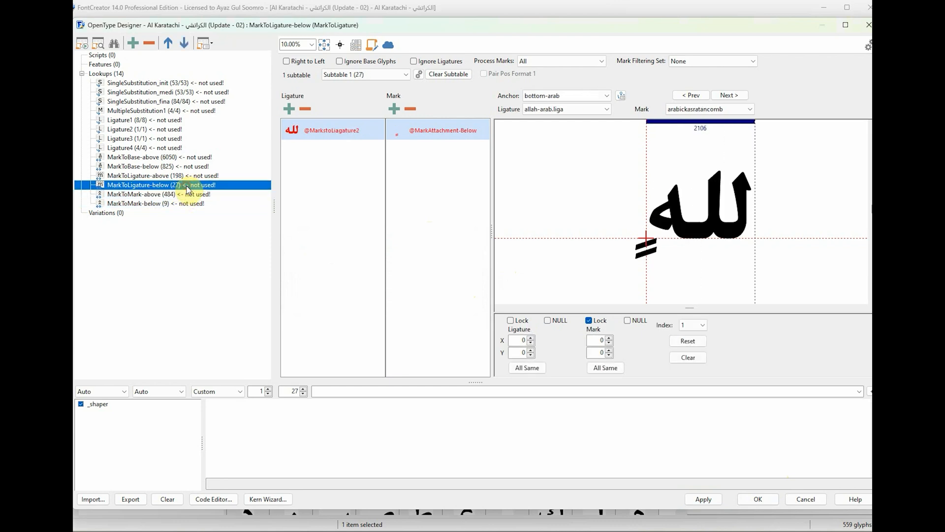
click(189, 176)
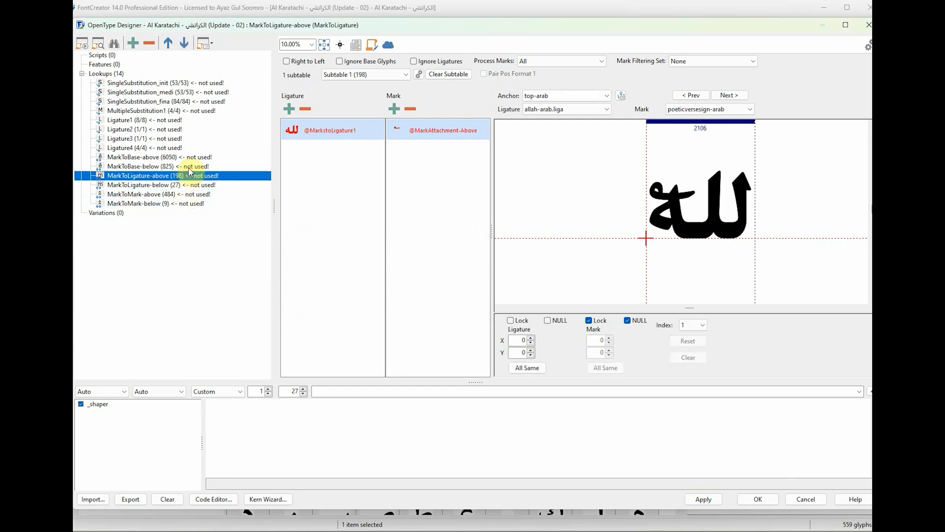
click(189, 167)
click(189, 158)
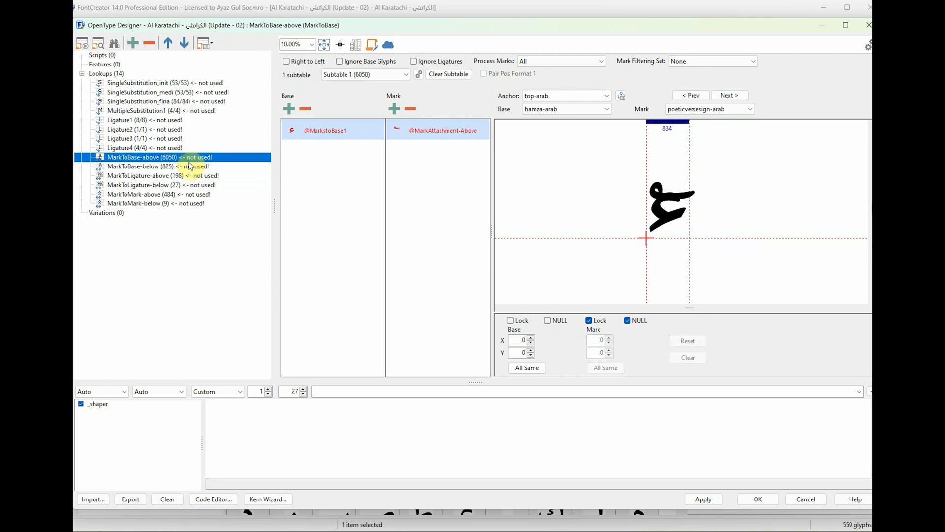
click(699, 500)
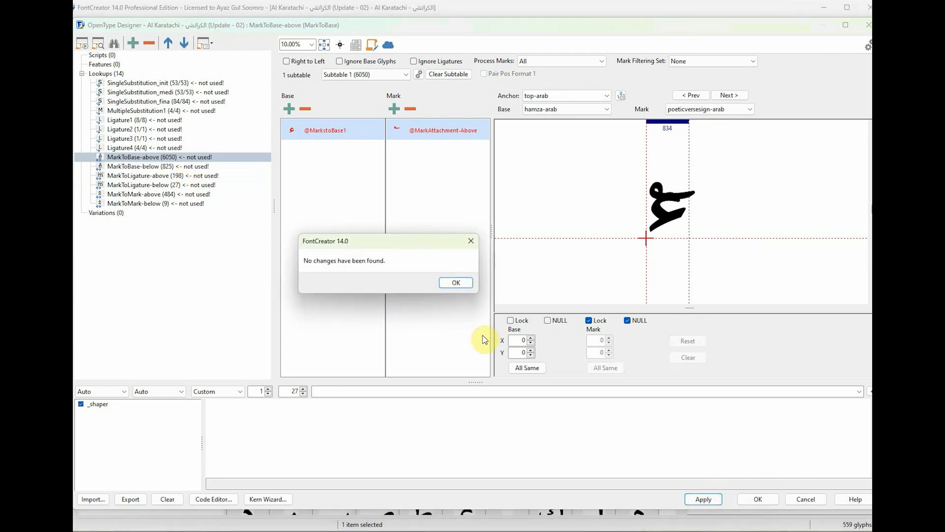
click(457, 283)
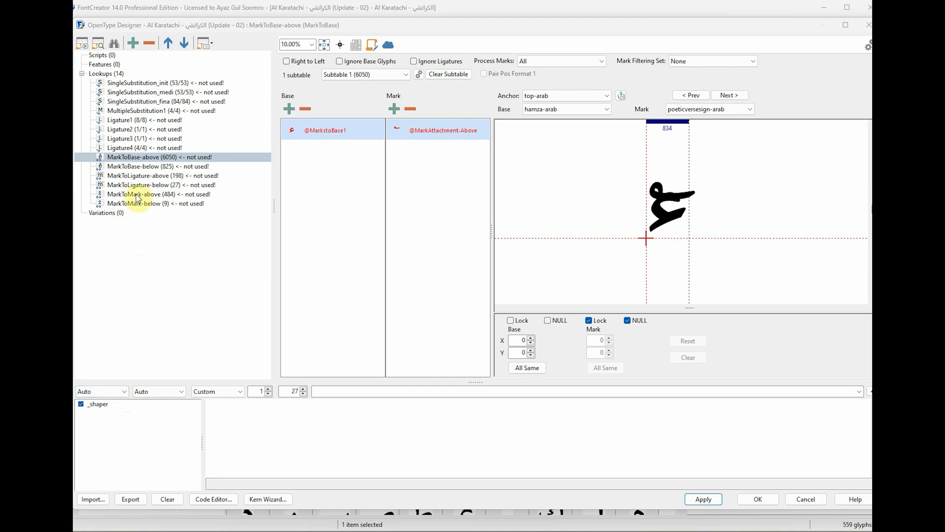
Add an alternate substitution lookup to the font's lookups
click(112, 74)
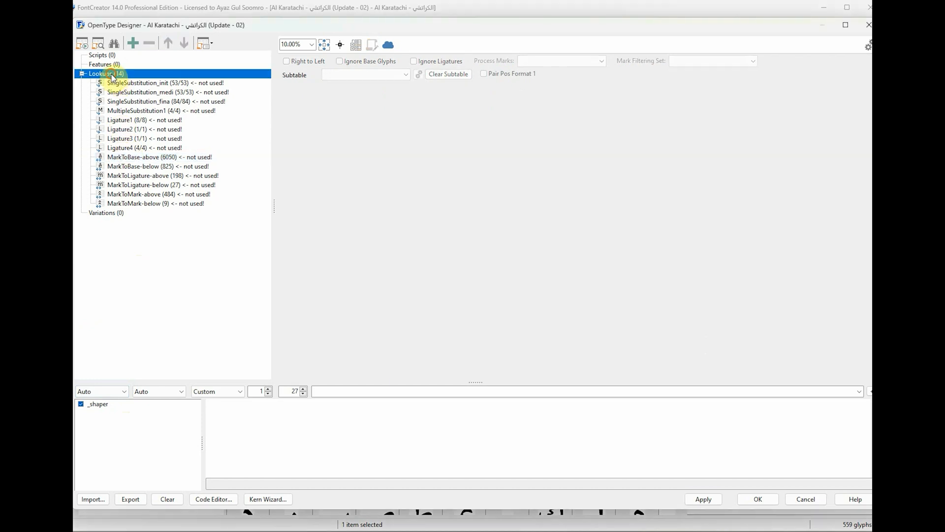
click(134, 43)
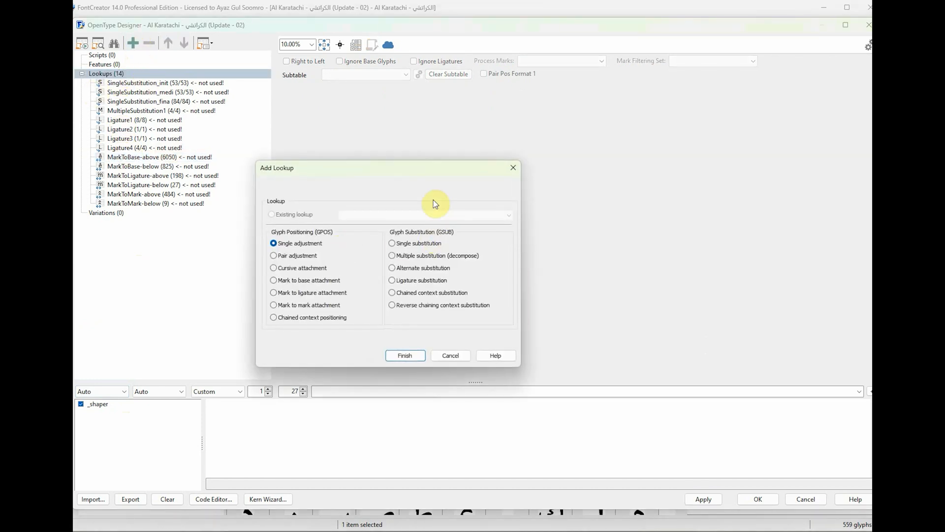
click(392, 268)
click(416, 243)
click(413, 270)
click(411, 359)
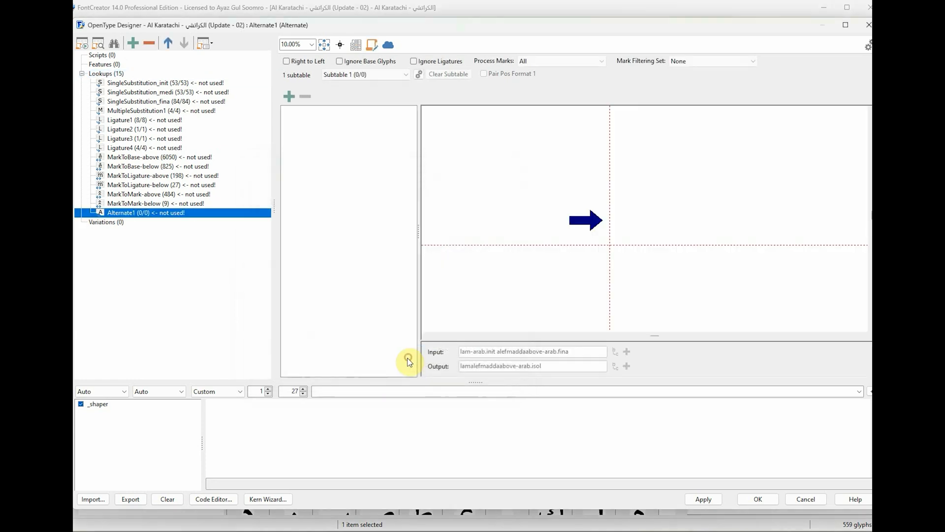
Set the alternate substitution lookup to Right to Left and apply the change
click(286, 61)
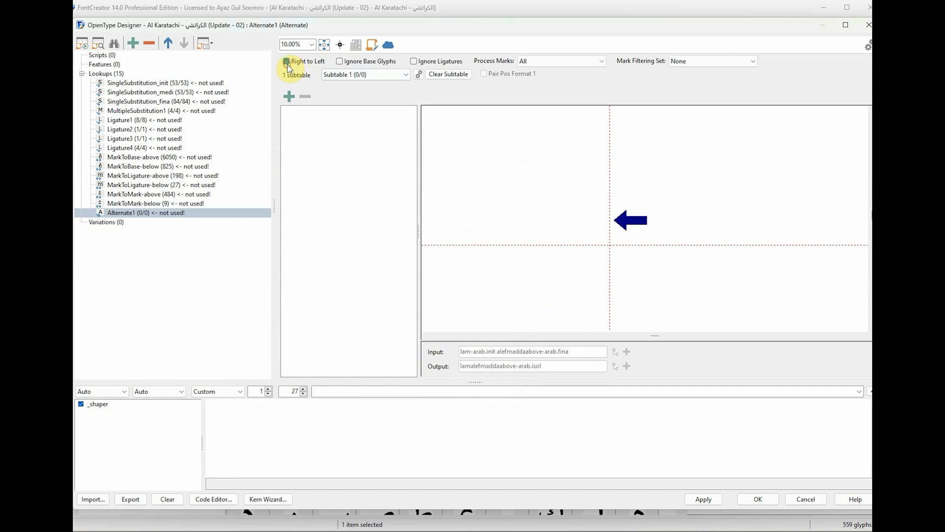
click(709, 499)
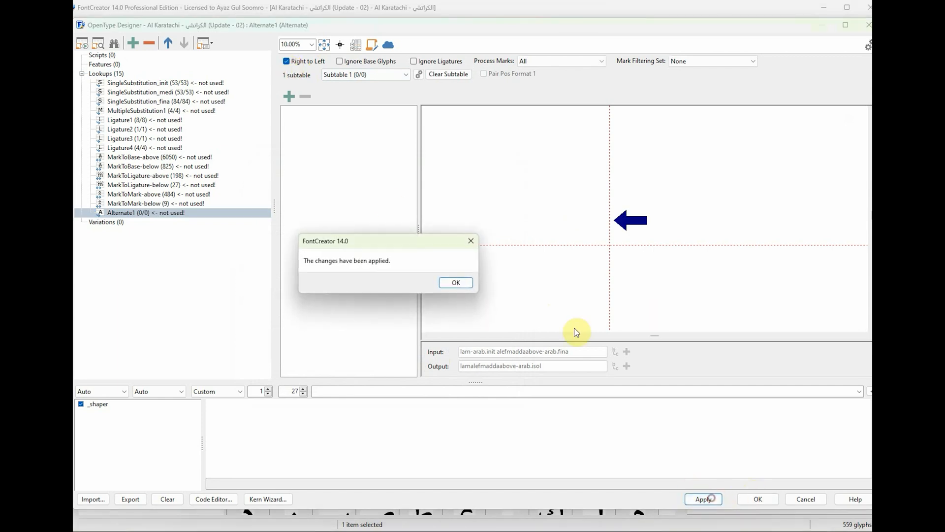
click(456, 282)
Rename the alternate substitution lookup Alternate-Urdu
click(130, 214)
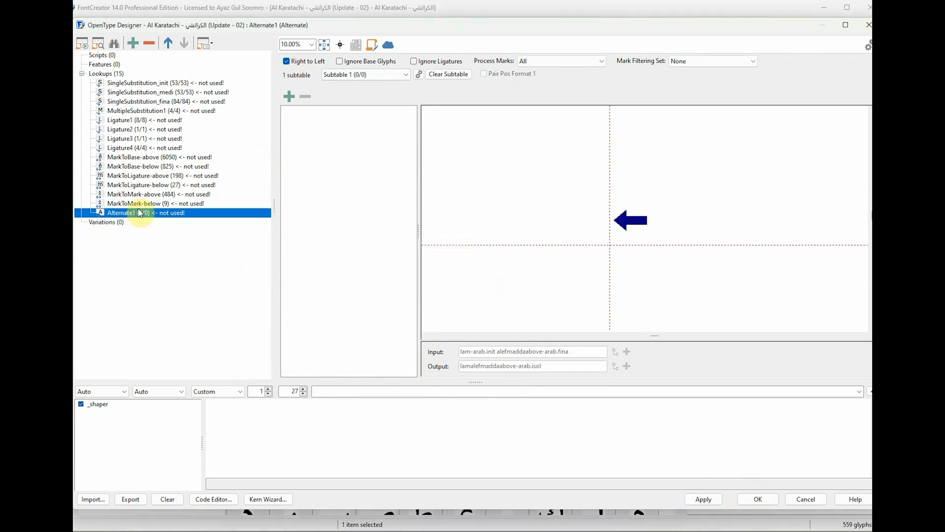
right_click(131, 217)
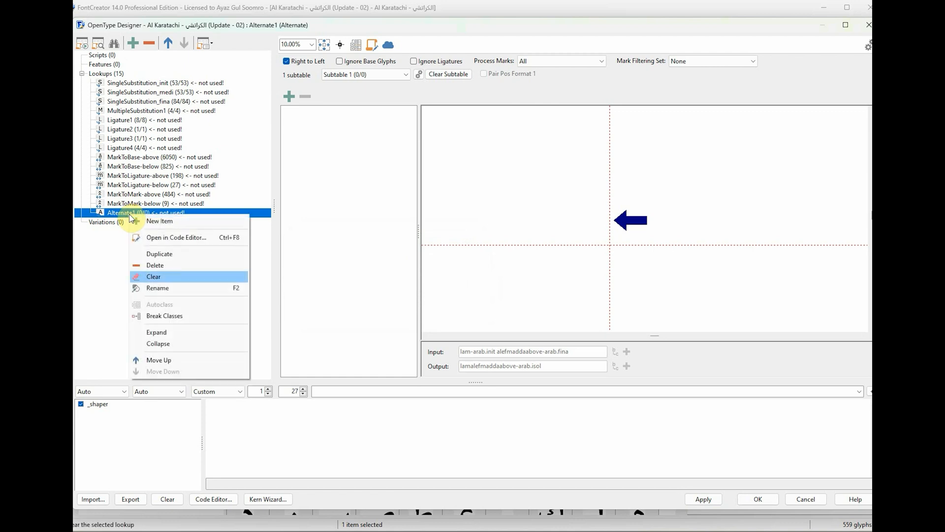
click(181, 288)
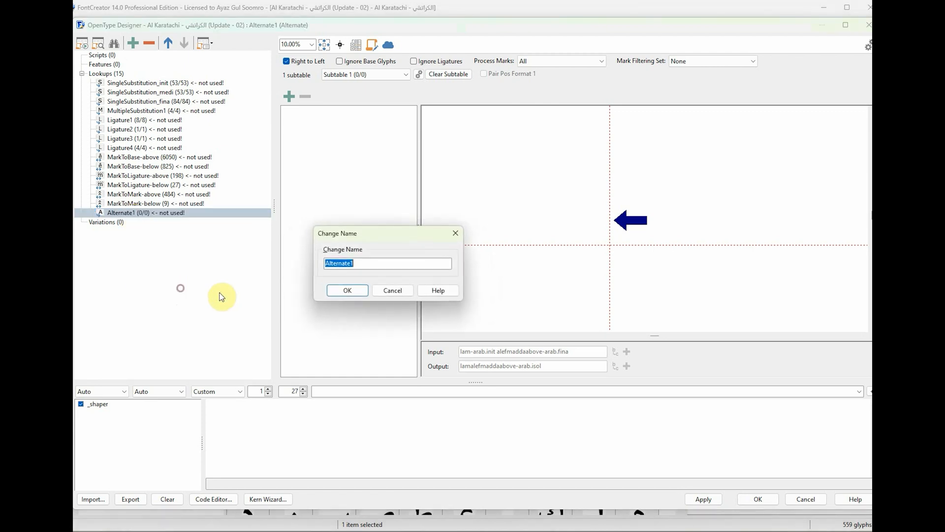
click(378, 267)
drag(349, 264, 364, 263)
text(-Urdu)
key(Return)
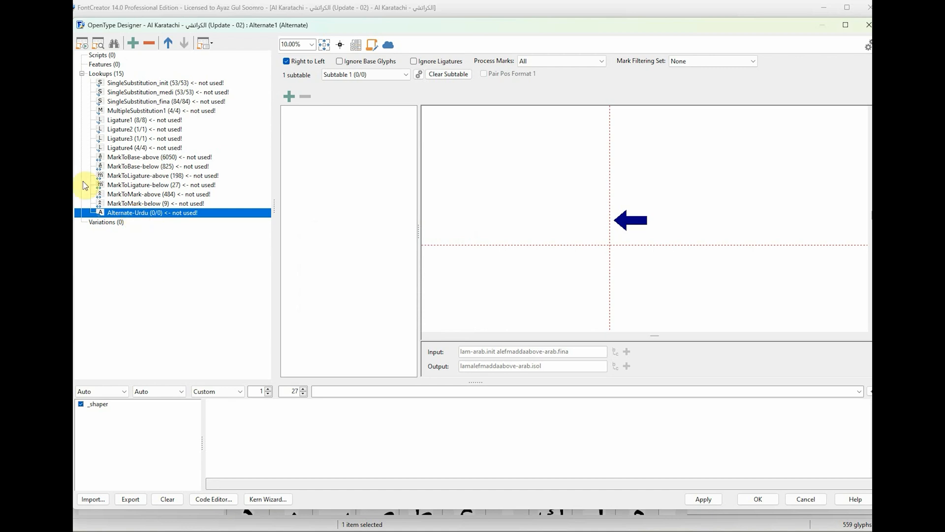
Begin a new substitution in the Alternate-Urdu lookup, clearing the input and output filters and using Glyphs as the input kind
click(289, 97)
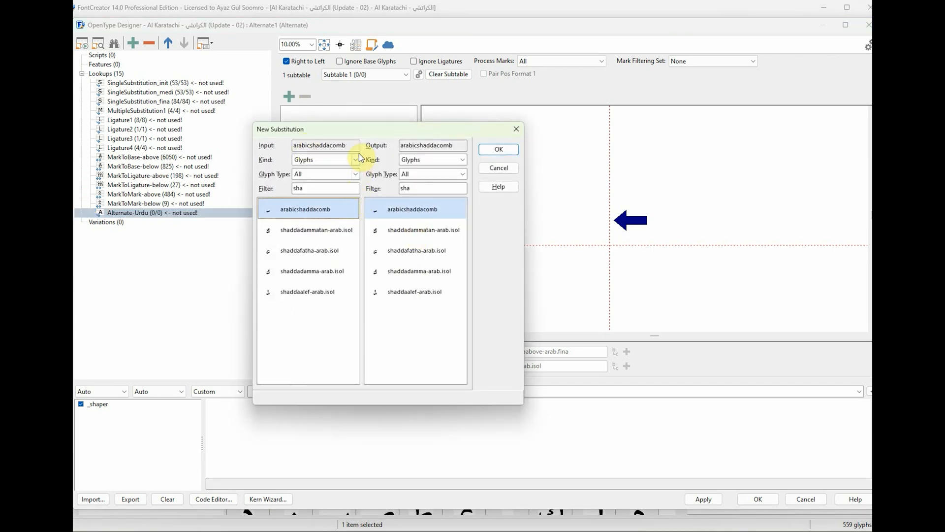
click(355, 159)
click(322, 174)
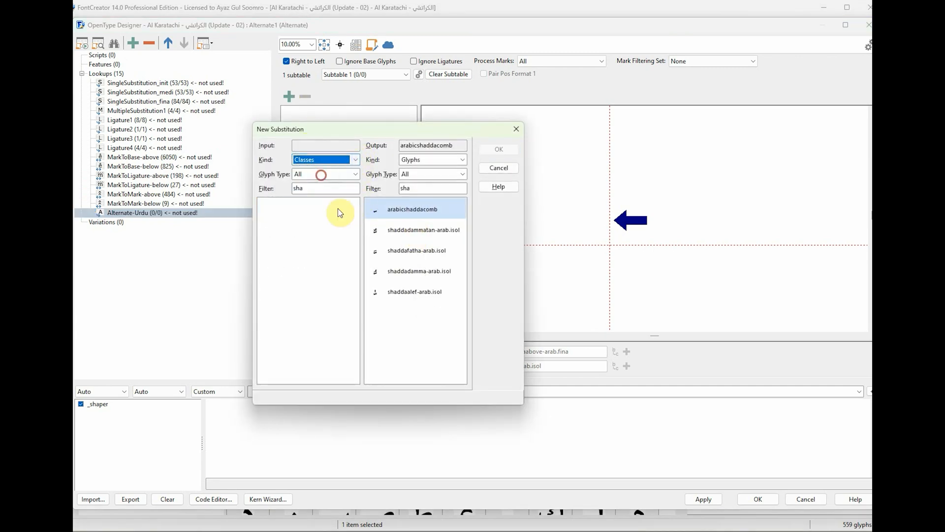
double_click(315, 187)
key(BackSpace)
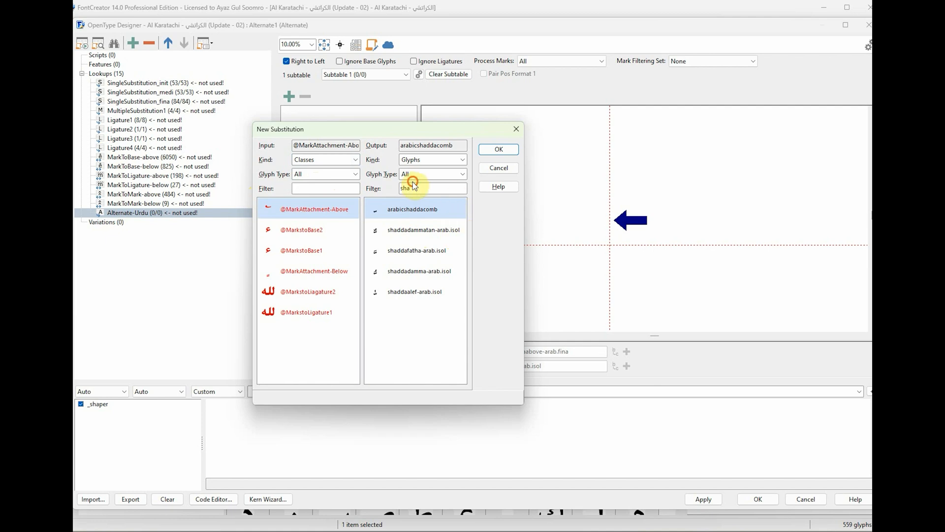
double_click(405, 188)
key(BackSpace)
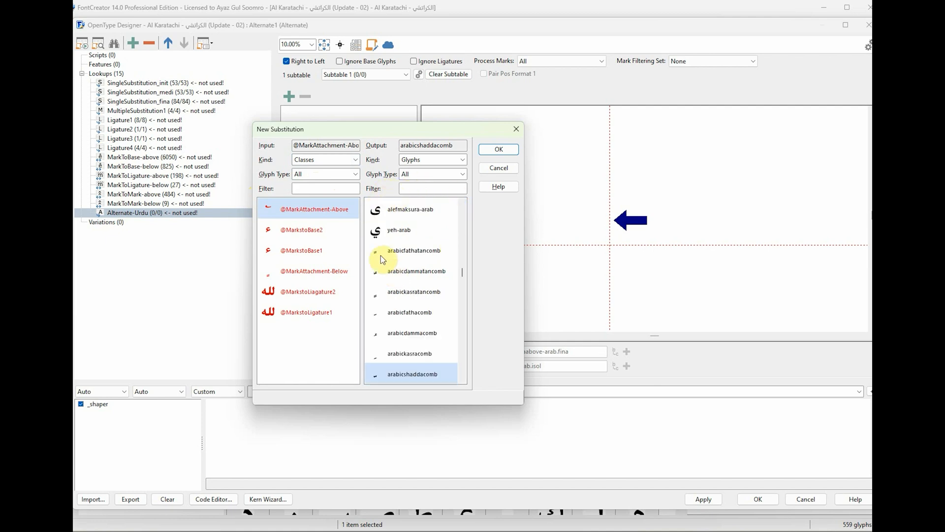
click(356, 158)
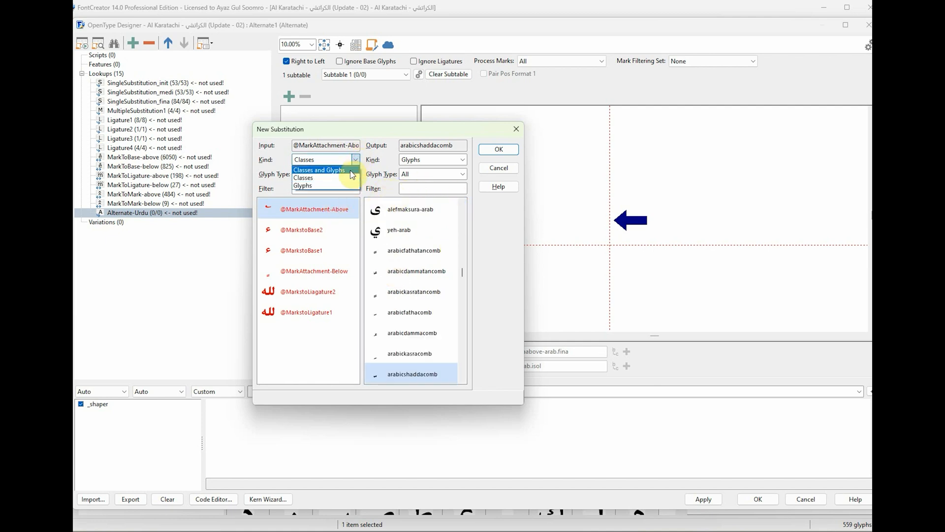
click(344, 170)
click(355, 159)
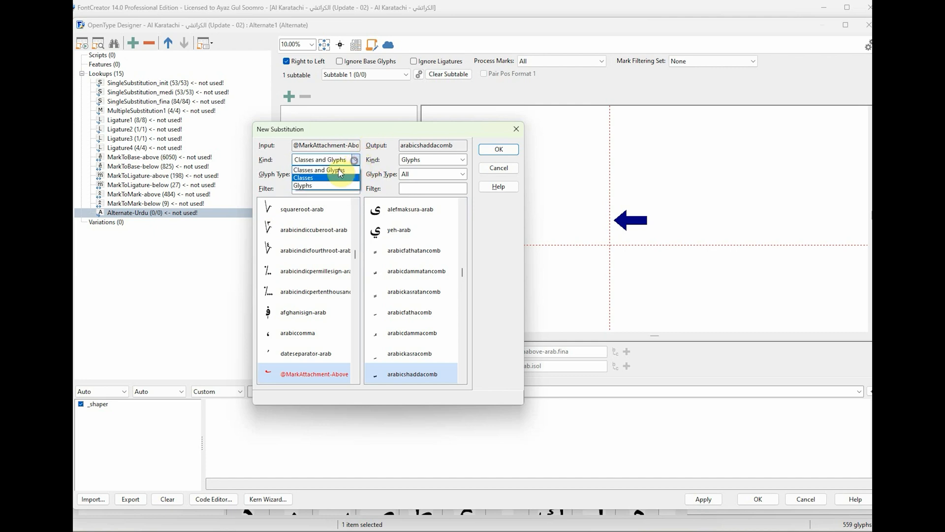
click(321, 185)
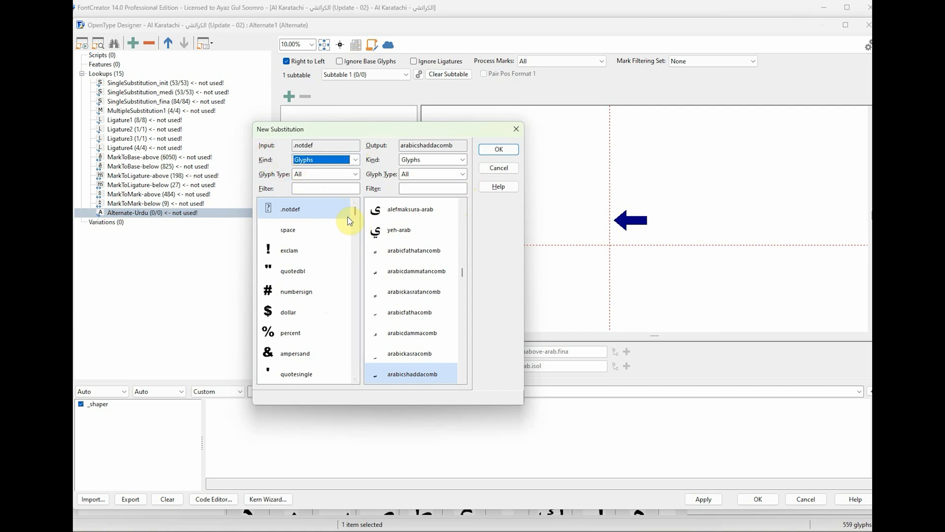
Filter the input glyphs by "six" and choose extendedarabicindicsix-arab as the substitution's input
click(329, 190)
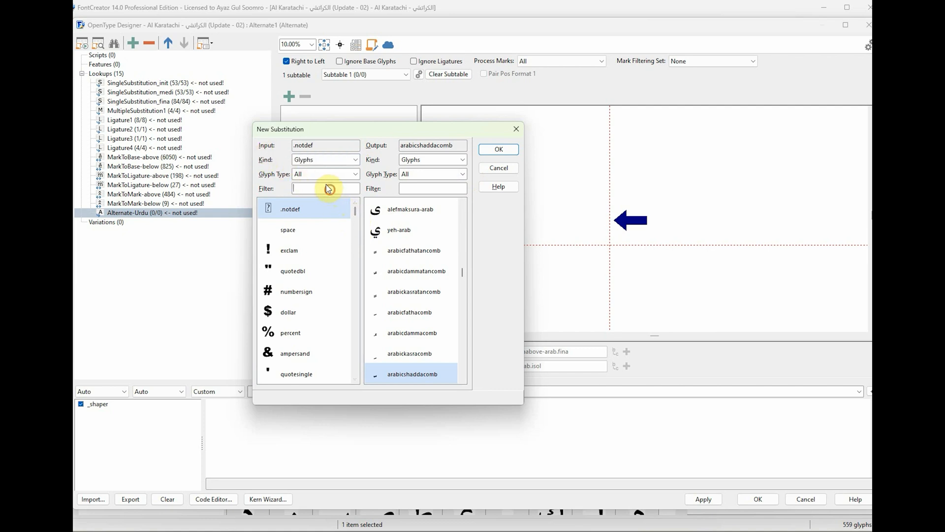
text(si)
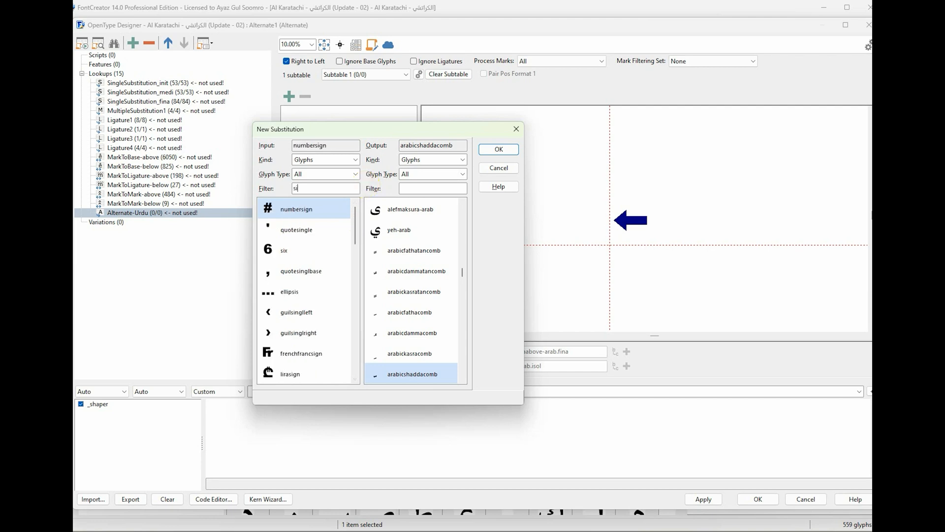
text(x)
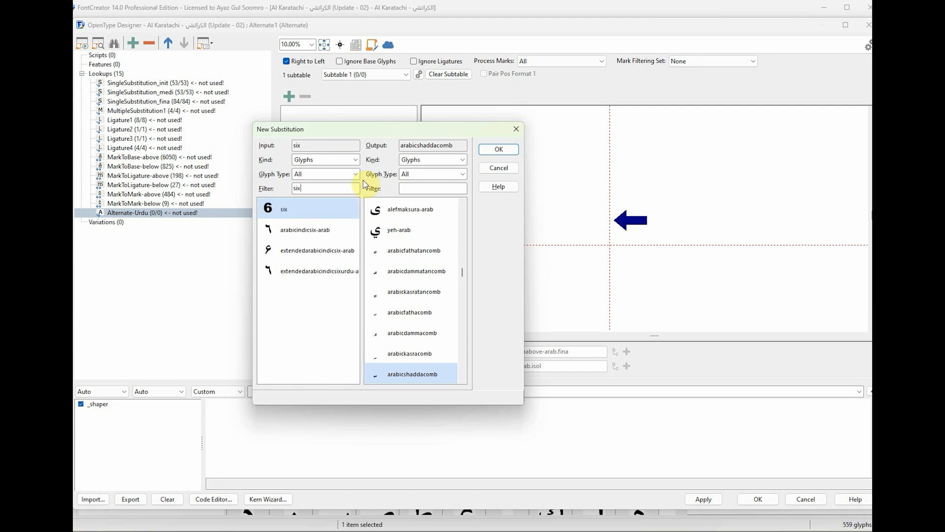
click(304, 232)
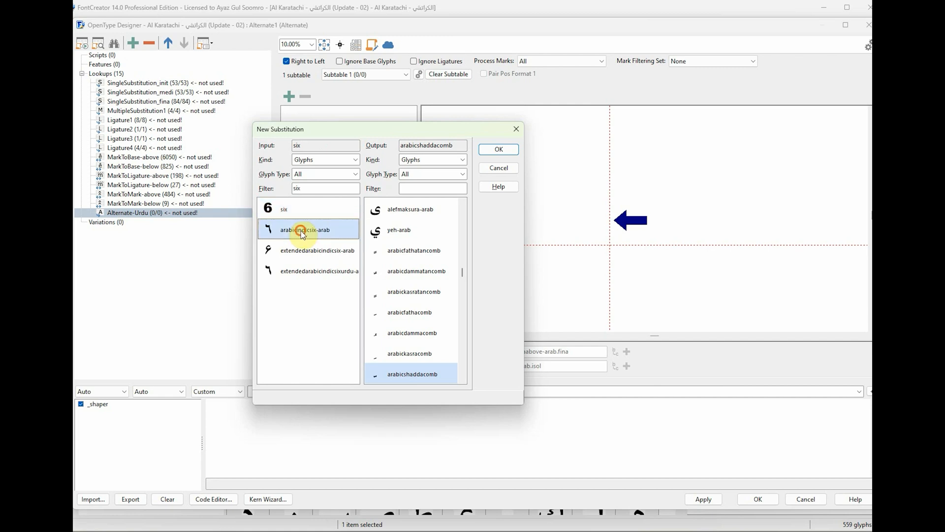
click(304, 255)
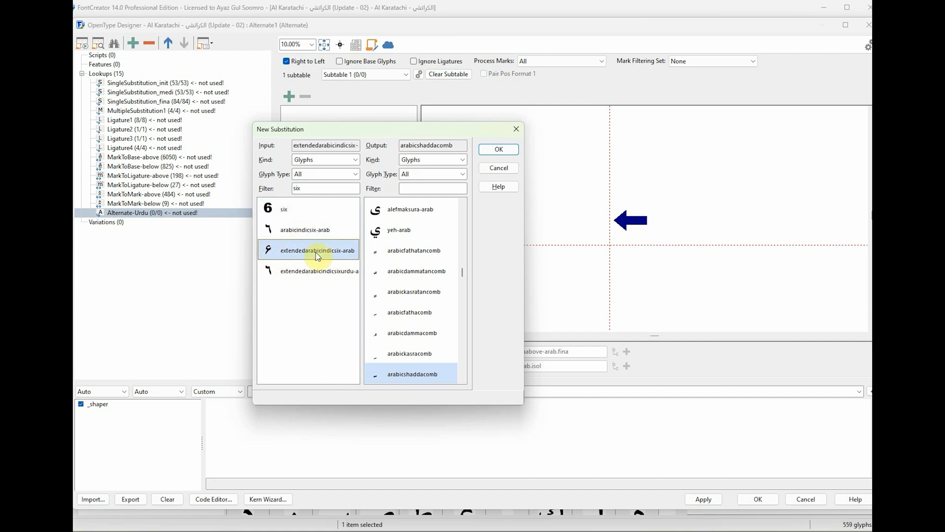
Filter the output glyphs by "six", choose extendedarabicindicsixurdu-arab as the output and add the substitution, keeping the lookup Right to Left
click(296, 252)
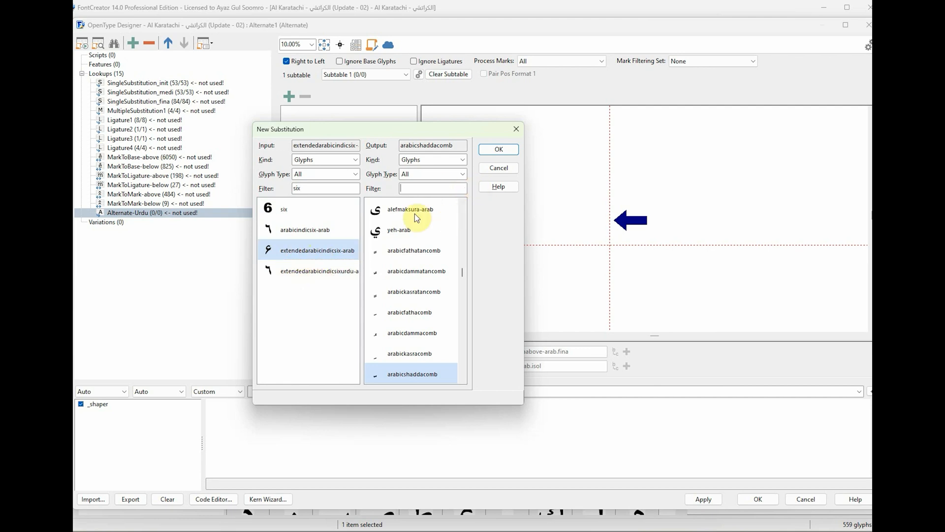
click(424, 189)
text(six)
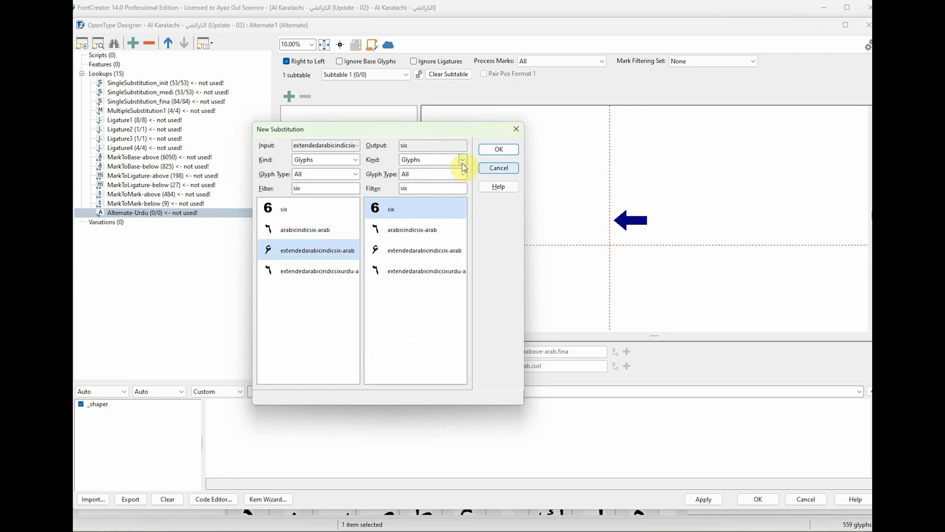
click(407, 272)
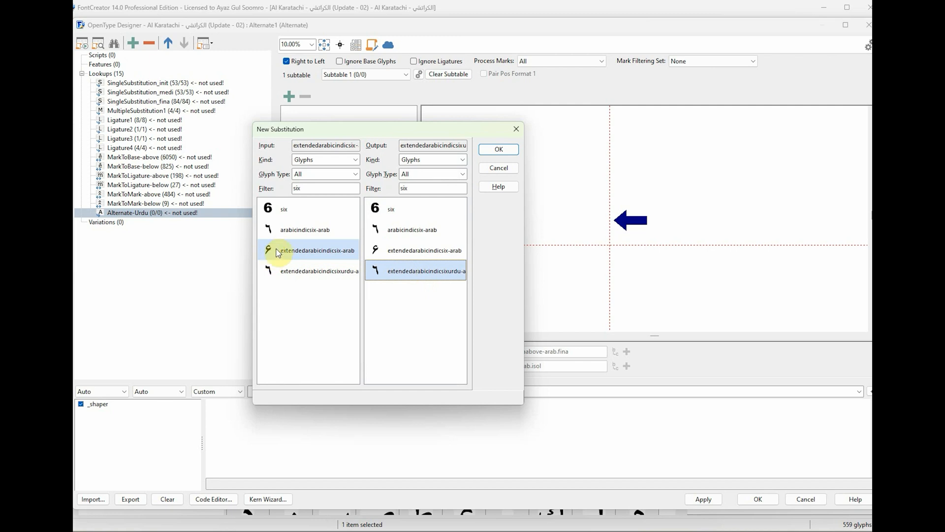
click(421, 272)
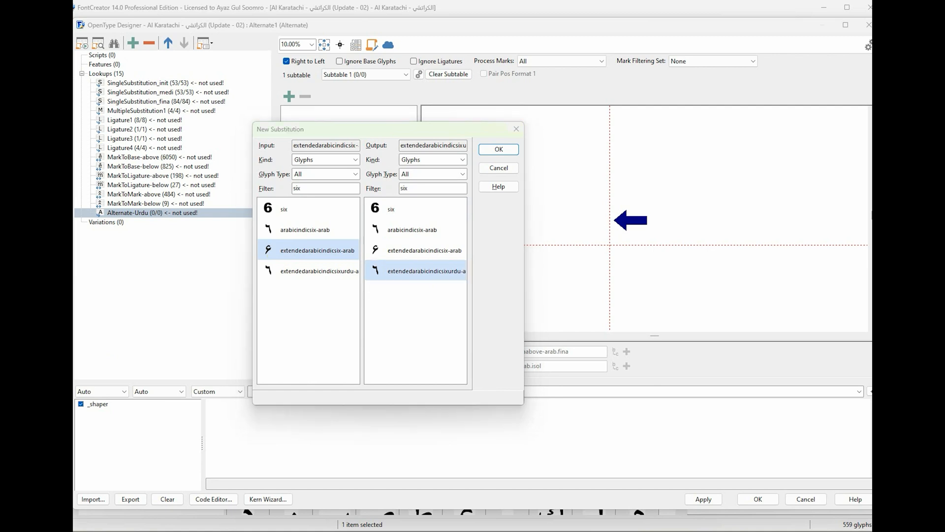
click(525, 158)
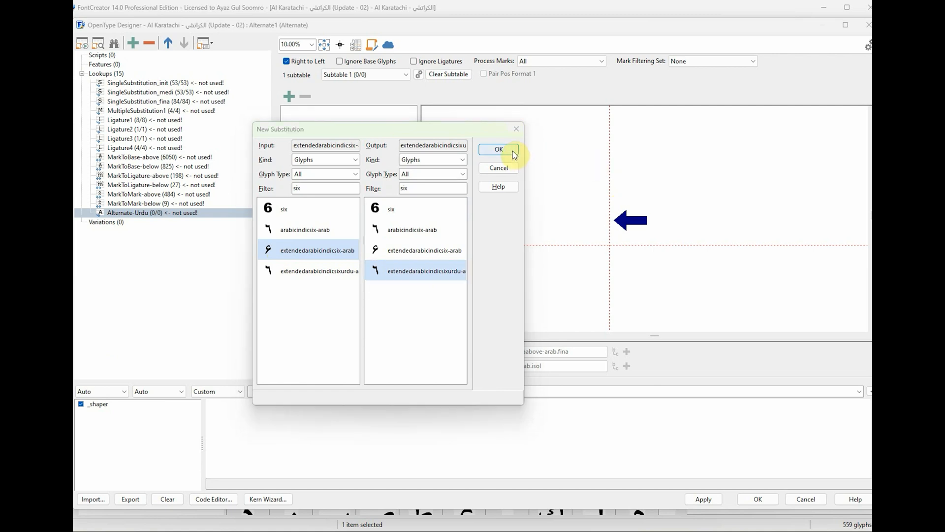
click(499, 149)
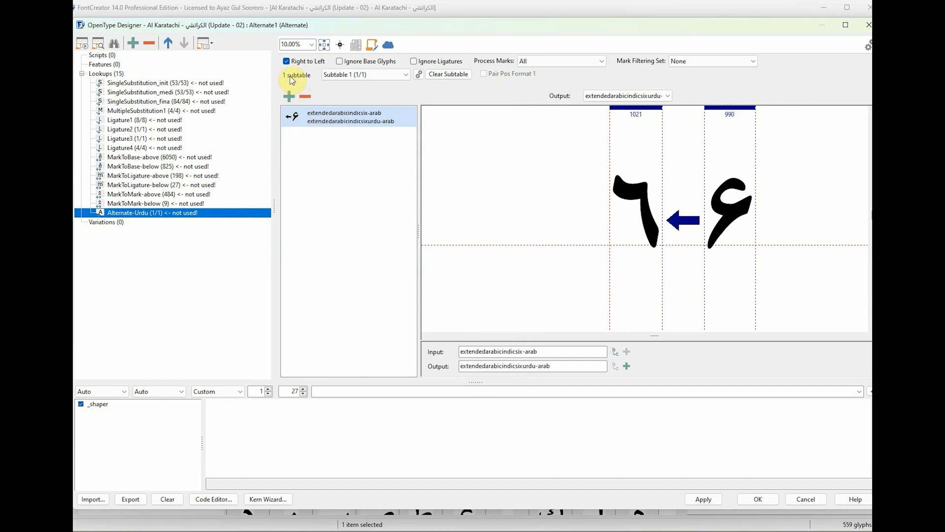
click(286, 62)
click(287, 62)
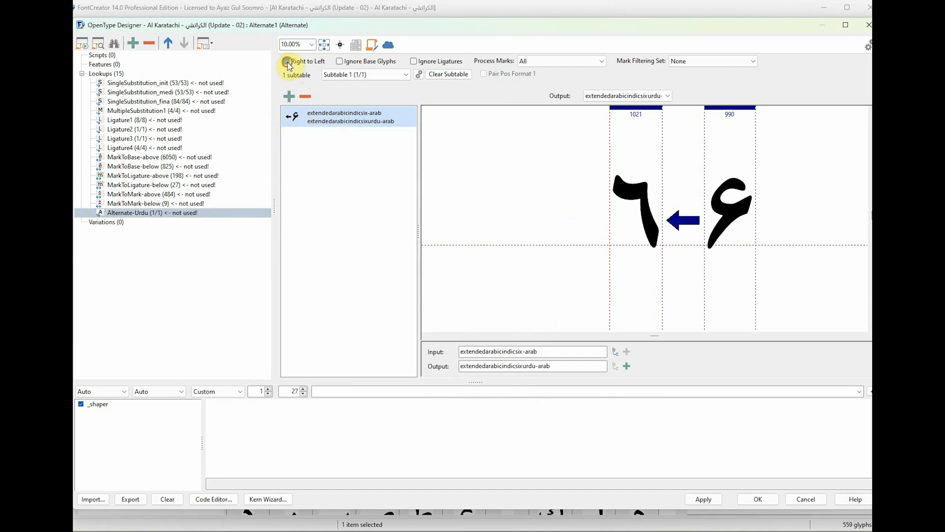
Begin another Alternate-Urdu substitution, filtering the input glyphs by "four" and choosing extendedarabicindicfour-arab as its input
click(289, 96)
double_click(317, 188)
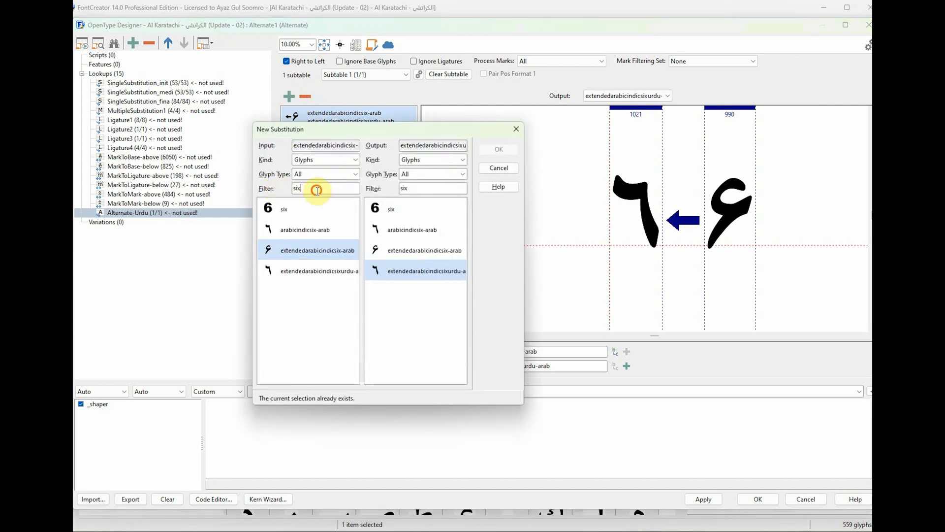
text(four)
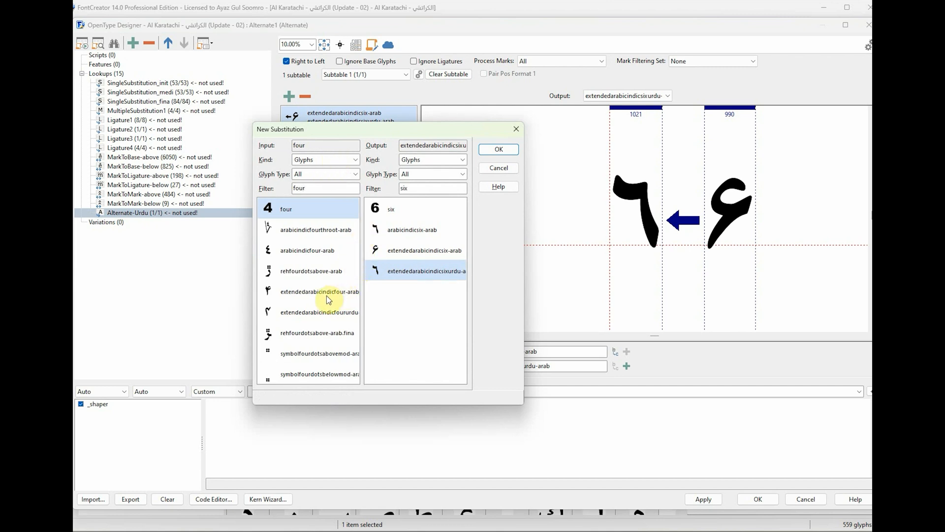
click(302, 293)
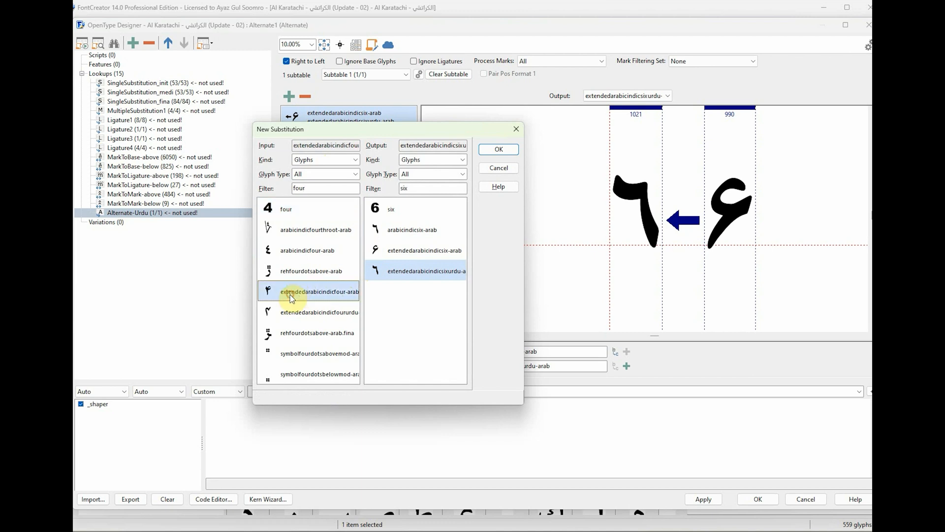
Filter the output glyphs by "four", choose extendedarabicindicfoururdu-arab as the output, then add the substitution and apply the changes
text(f)
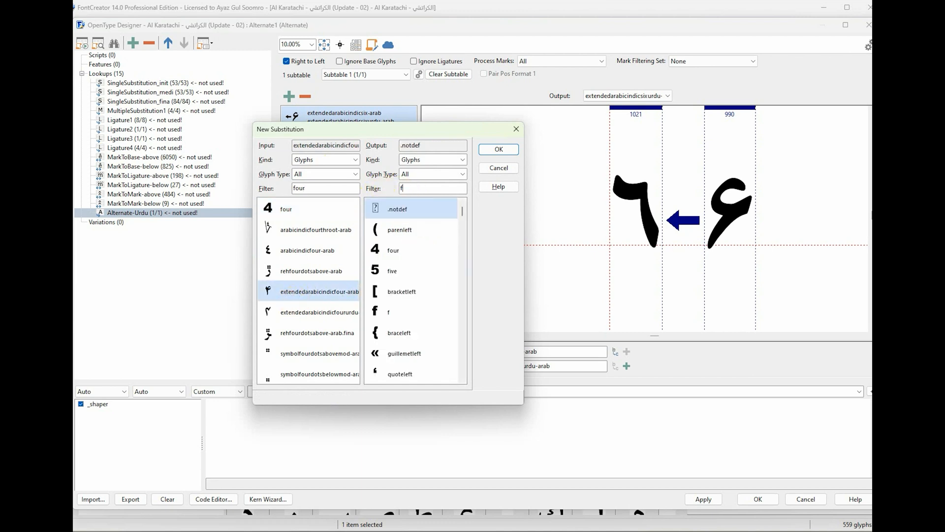
text(our)
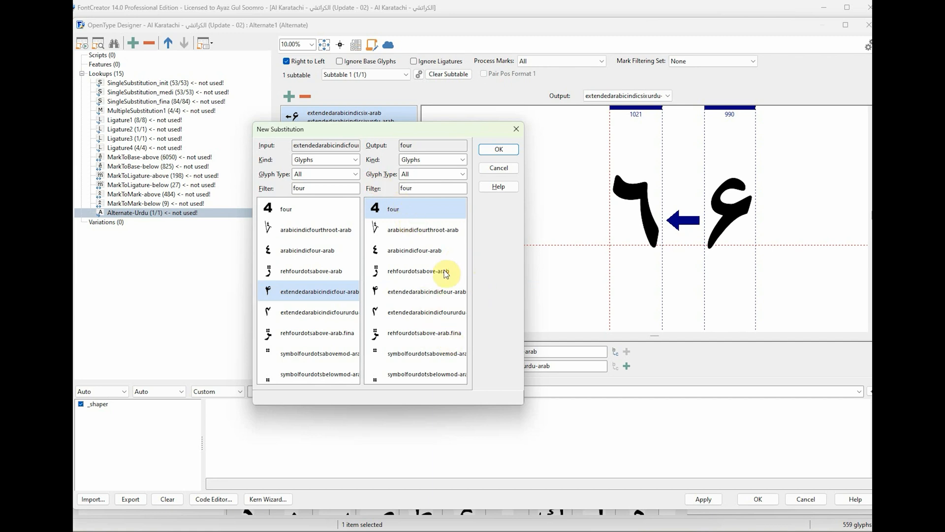
click(424, 190)
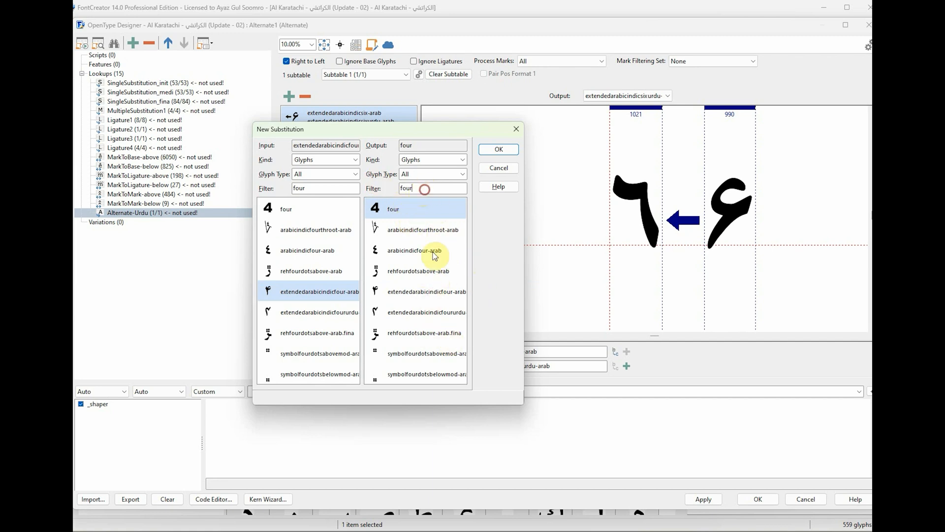
click(407, 318)
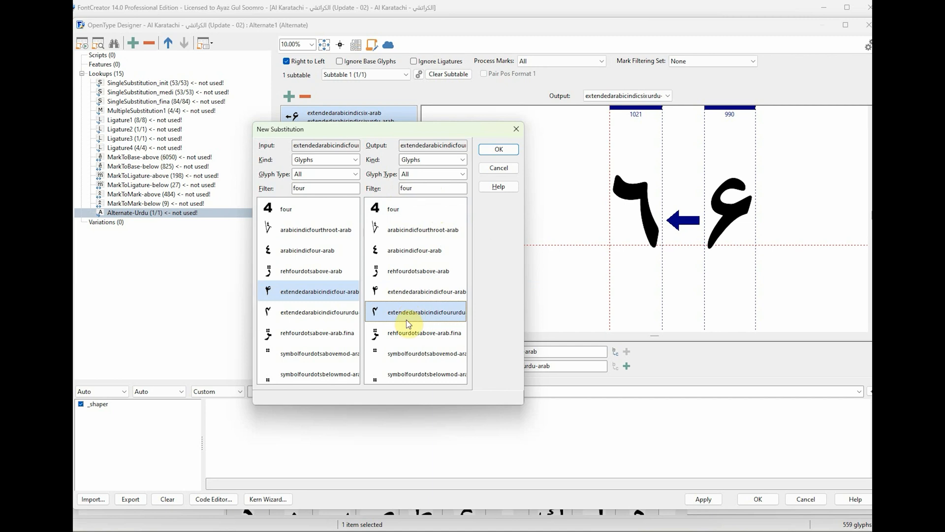
click(312, 290)
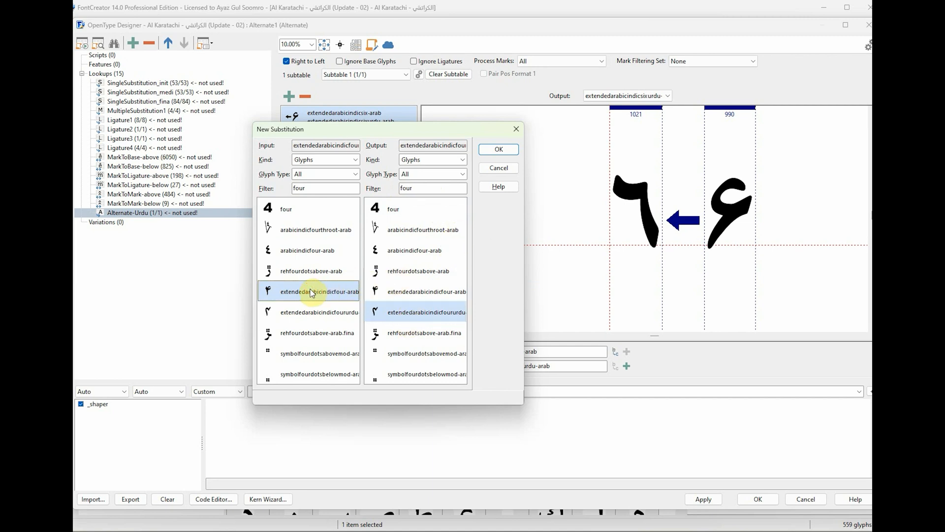
click(400, 314)
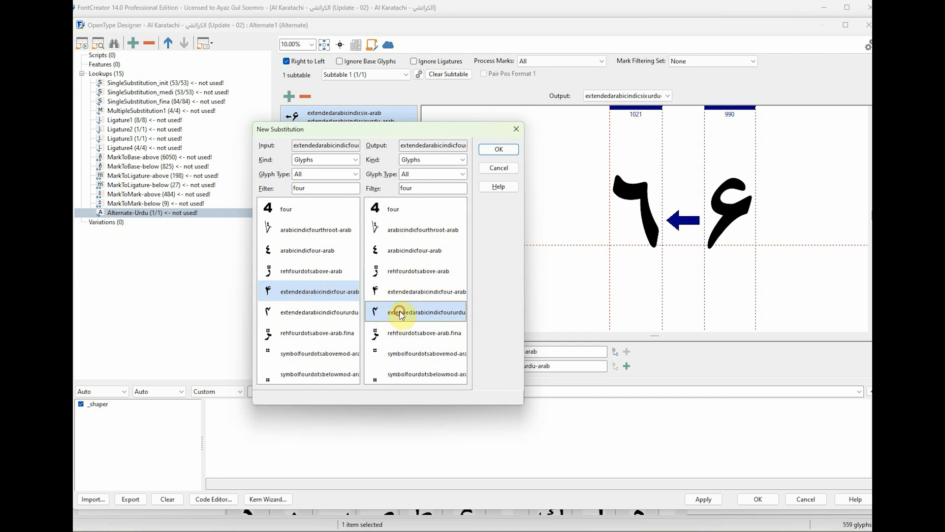
click(499, 150)
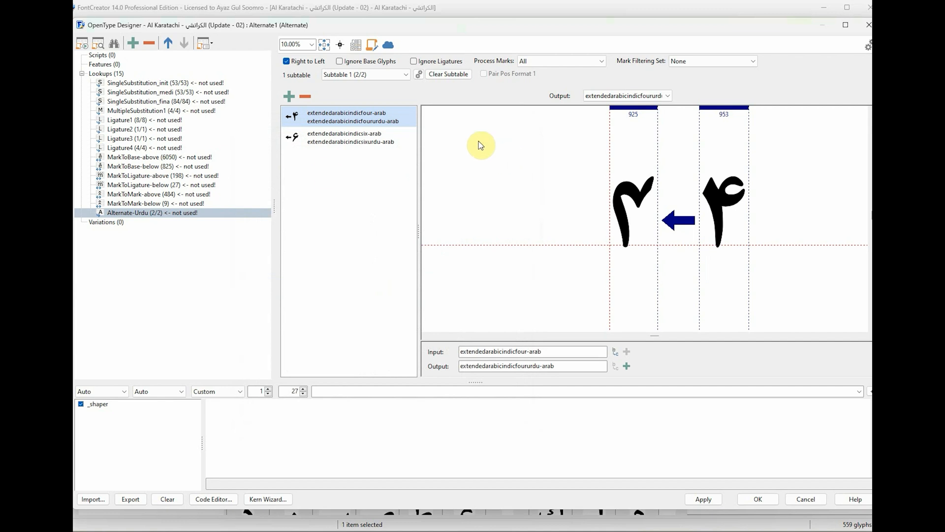
click(701, 498)
click(456, 282)
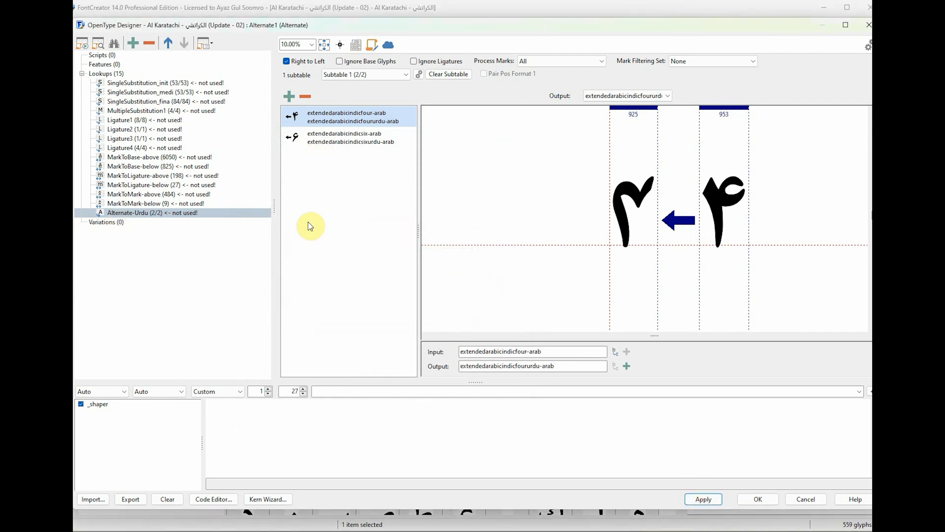